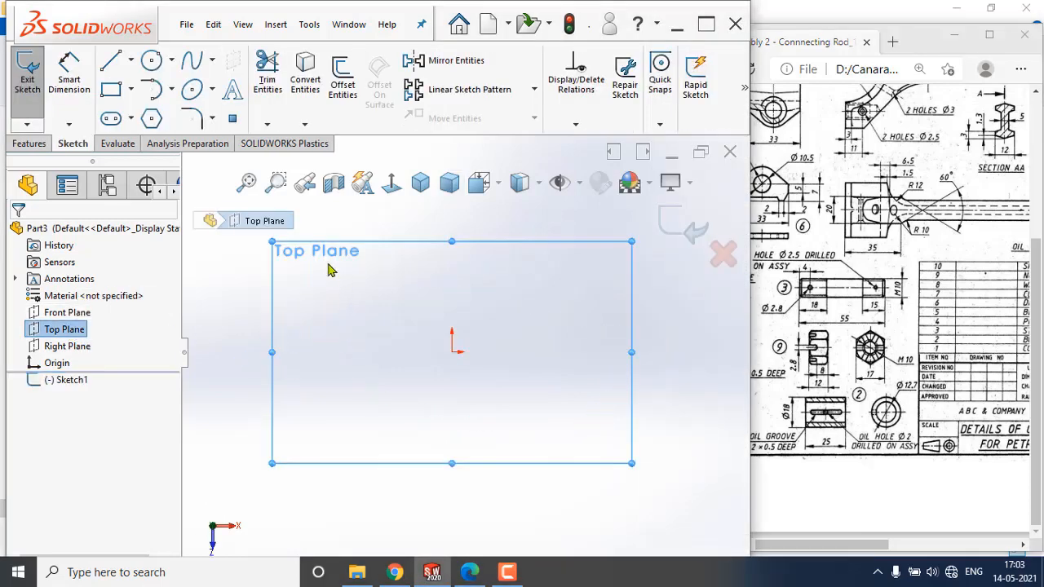
Sketch two concentric circles centered on the origin on the Top Plane.
{"action": "left_click", "coordinate": [453, 353]}
{"action": "left_click", "coordinate": [476, 410]}
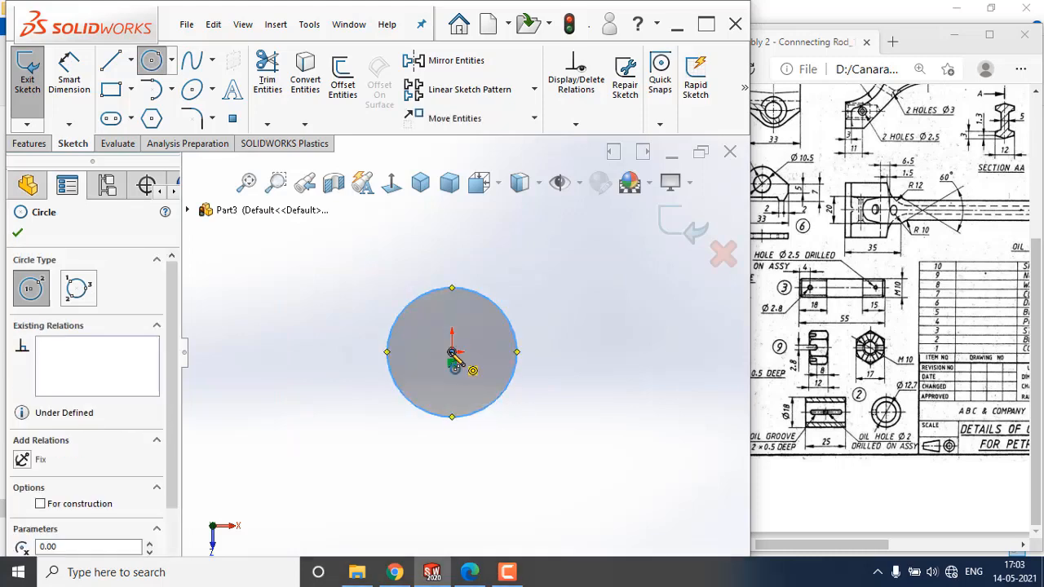
{"action": "left_click", "coordinate": [453, 353]}
{"action": "left_click", "coordinate": [490, 441]}
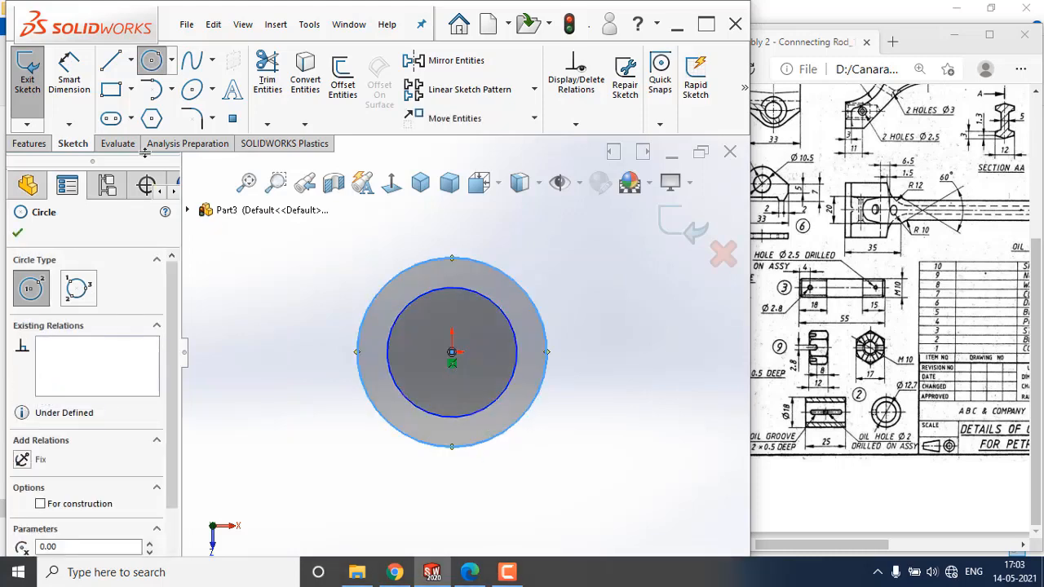
Dimension the inner circle's diameter to 12.7 mm.
{"action": "left_click", "coordinate": [72, 81]}
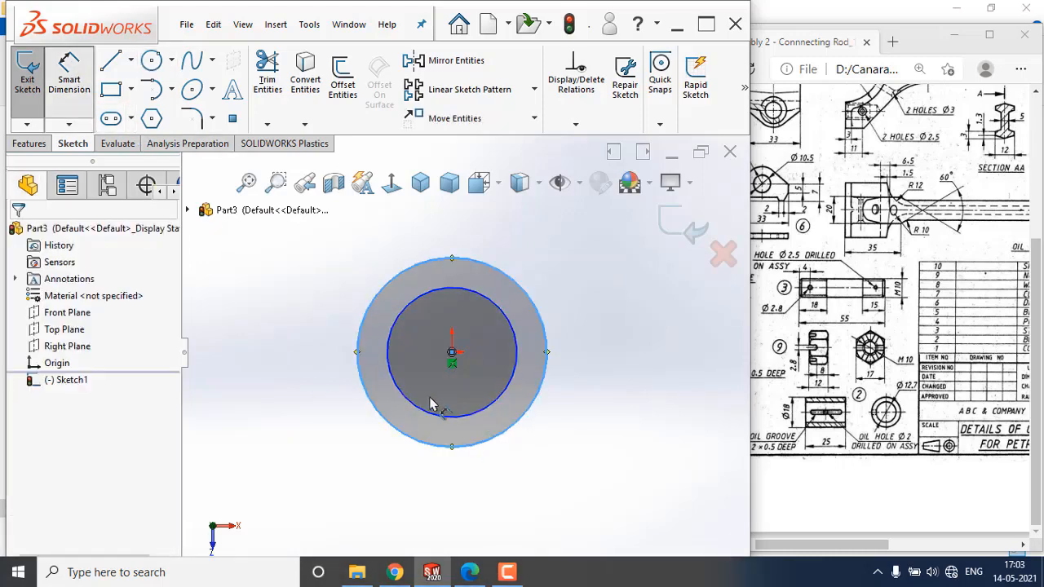
{"action": "left_click", "coordinate": [514, 384]}
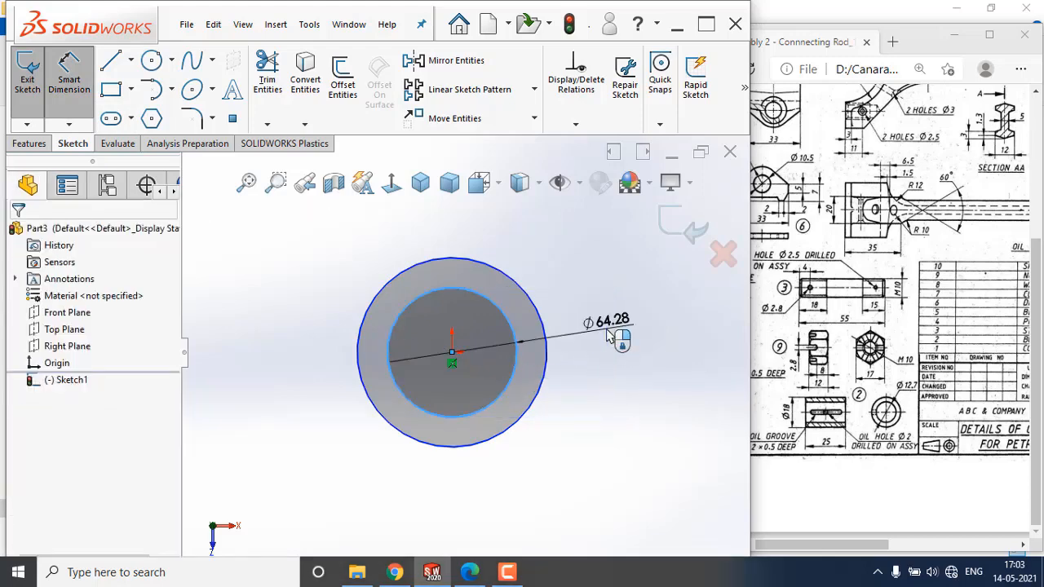
{"action": "left_click", "coordinate": [608, 337]}
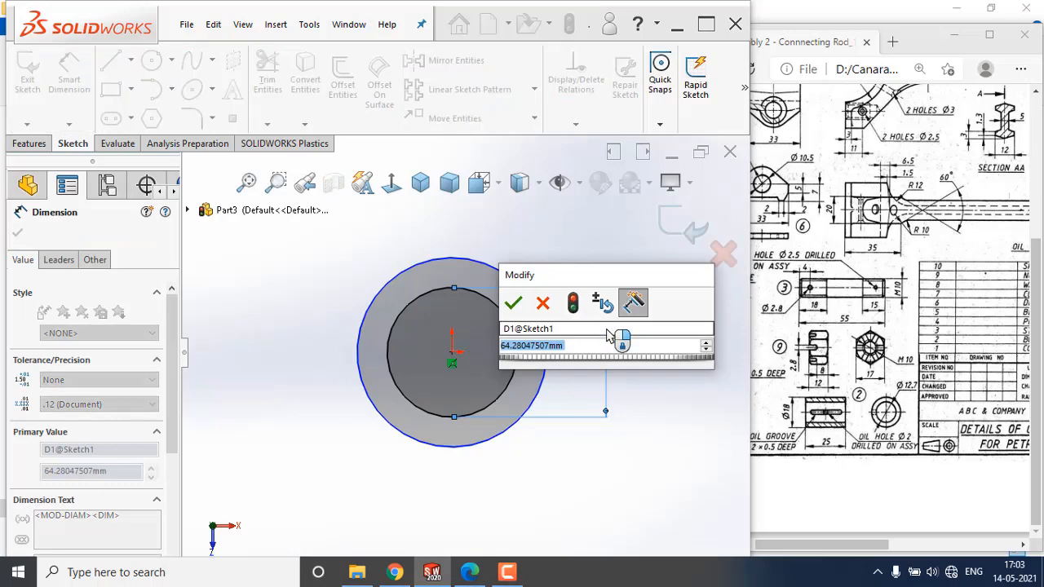
{"action": "type", "text": "12.7"}
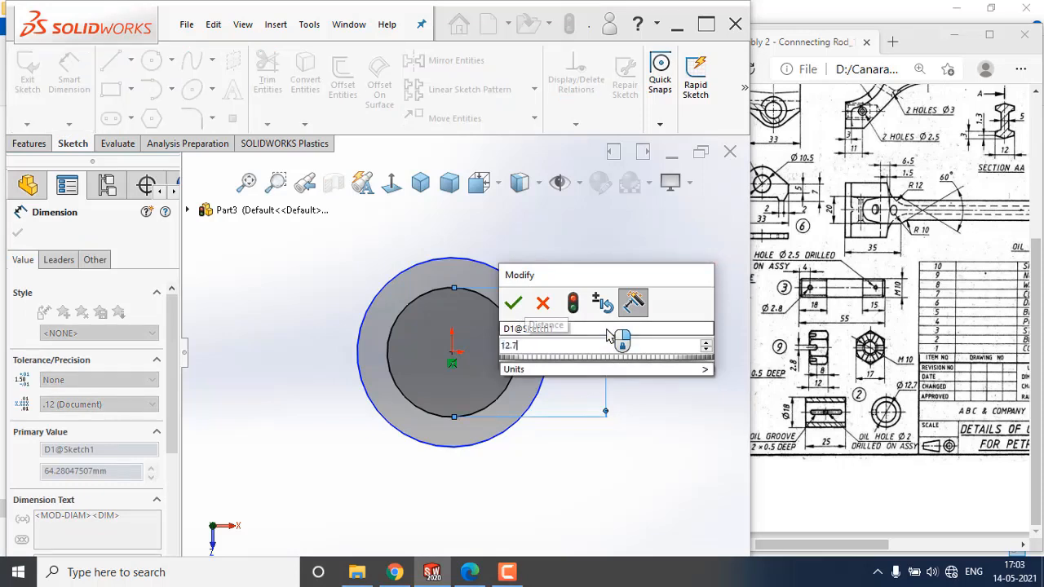
{"action": "key", "text": "Return"}
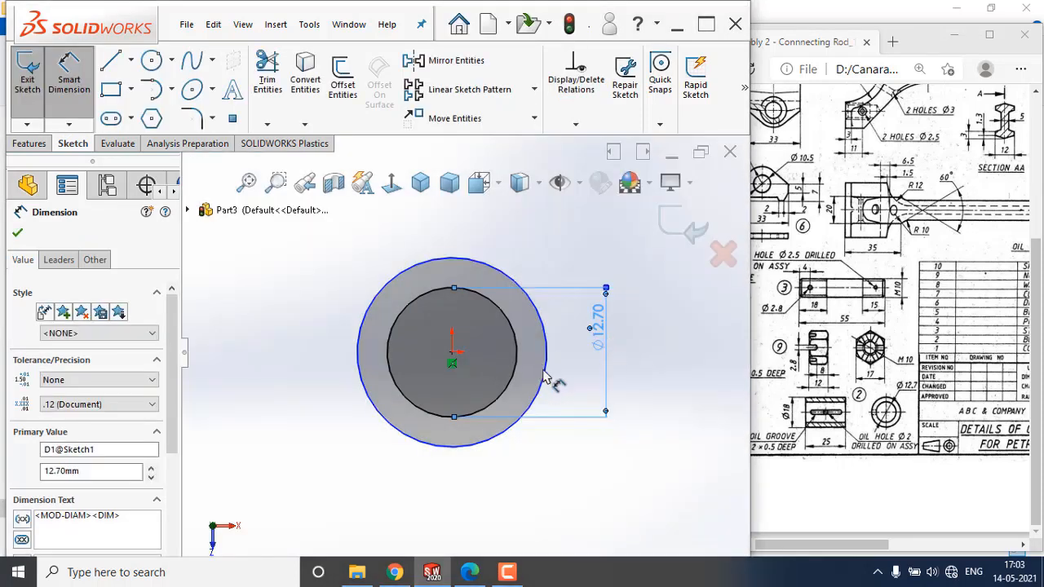
Dimension the outer circle's diameter to 18 mm and close the dimension.
{"action": "left_click", "coordinate": [548, 379]}
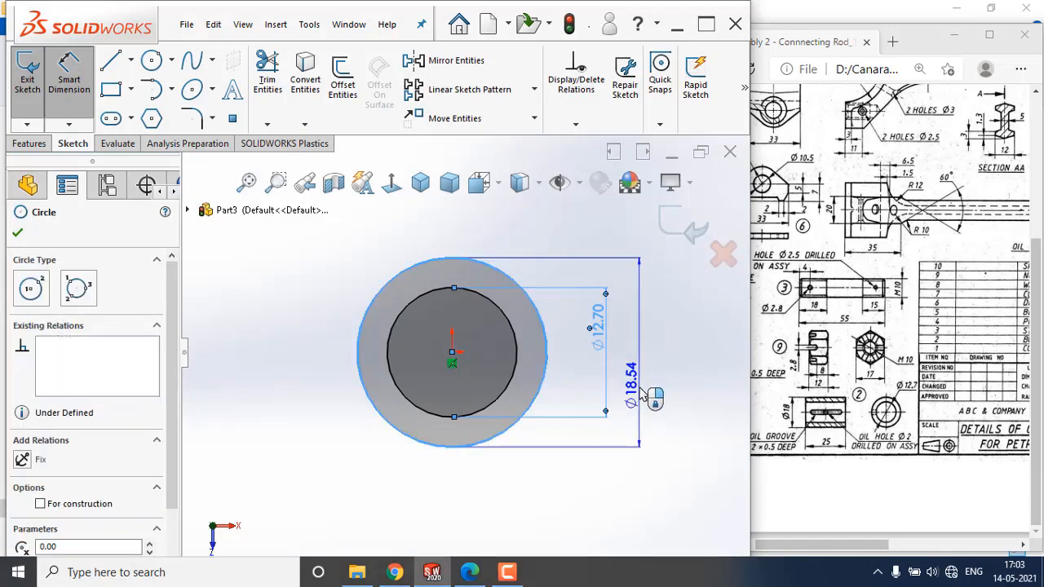
{"action": "left_click", "coordinate": [630, 378]}
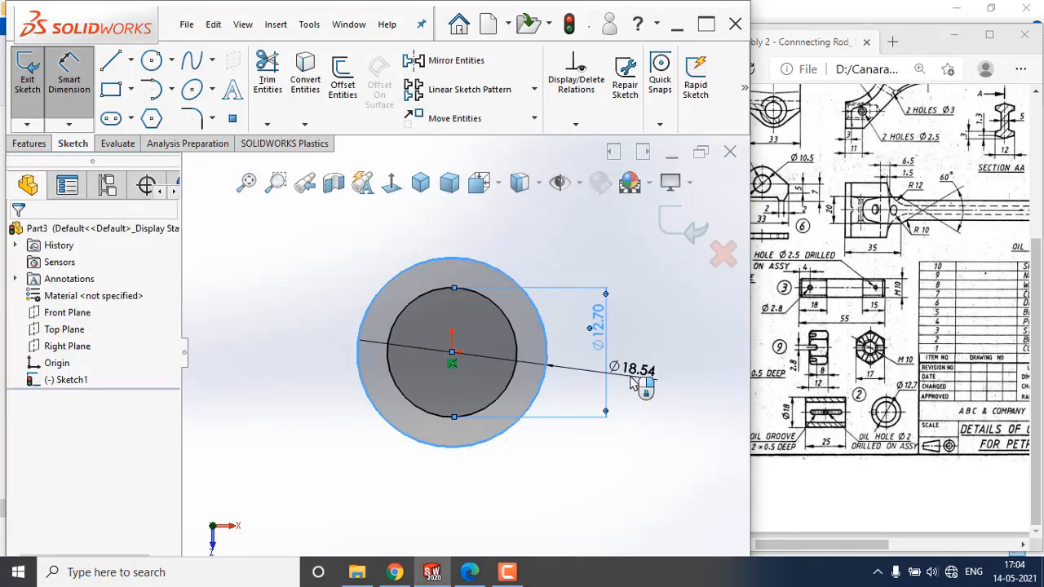
{"action": "type", "text": "18"}
{"action": "key", "text": "Return"}
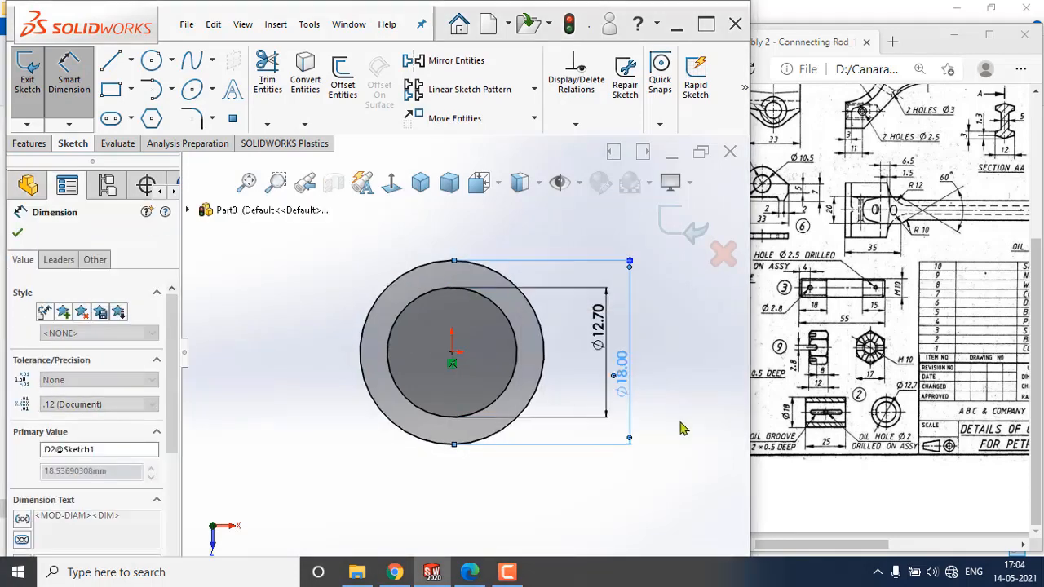
{"action": "left_click", "coordinate": [690, 423]}
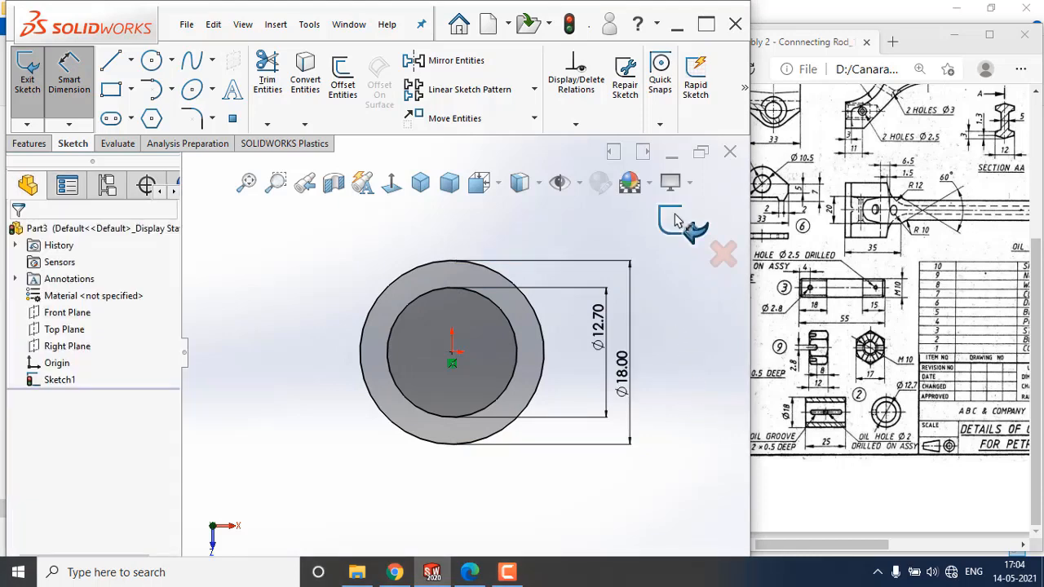
Extrude the ring sketch as a boss with Mid Plane and a depth of 25 mm.
{"action": "left_click", "coordinate": [32, 144]}
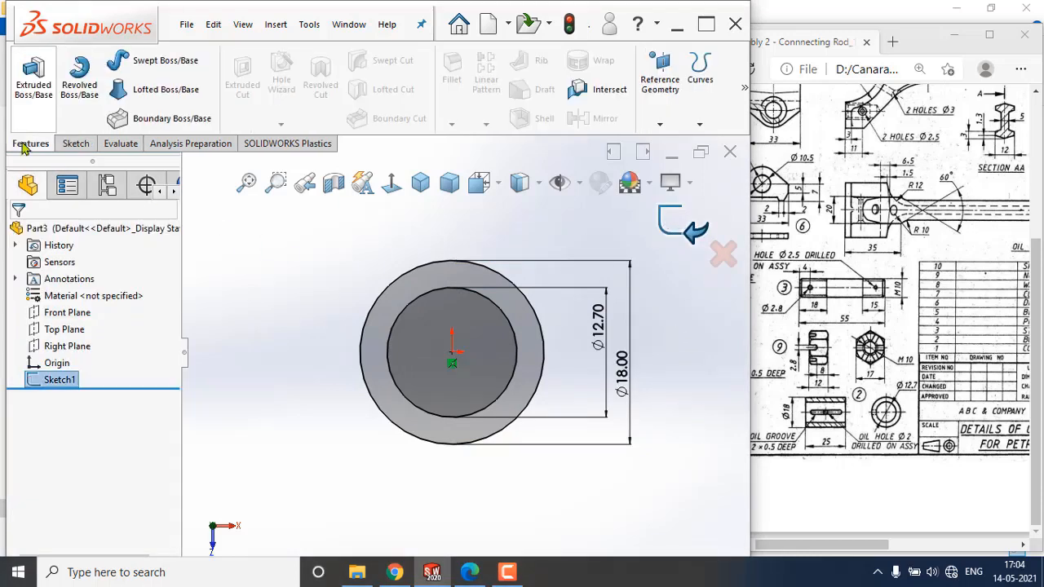
{"action": "left_click", "coordinate": [29, 76]}
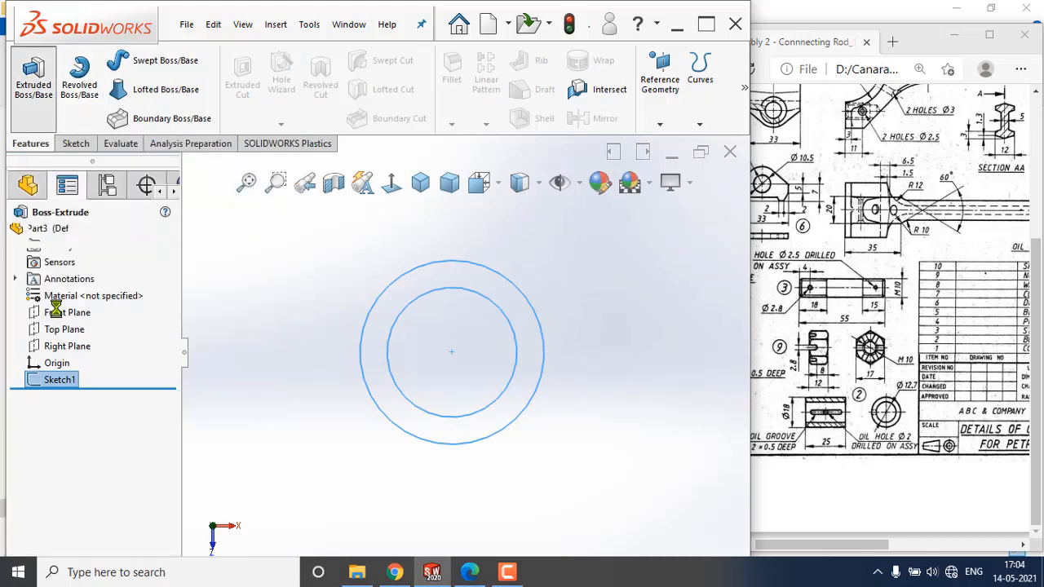
{"action": "left_click", "coordinate": [102, 324]}
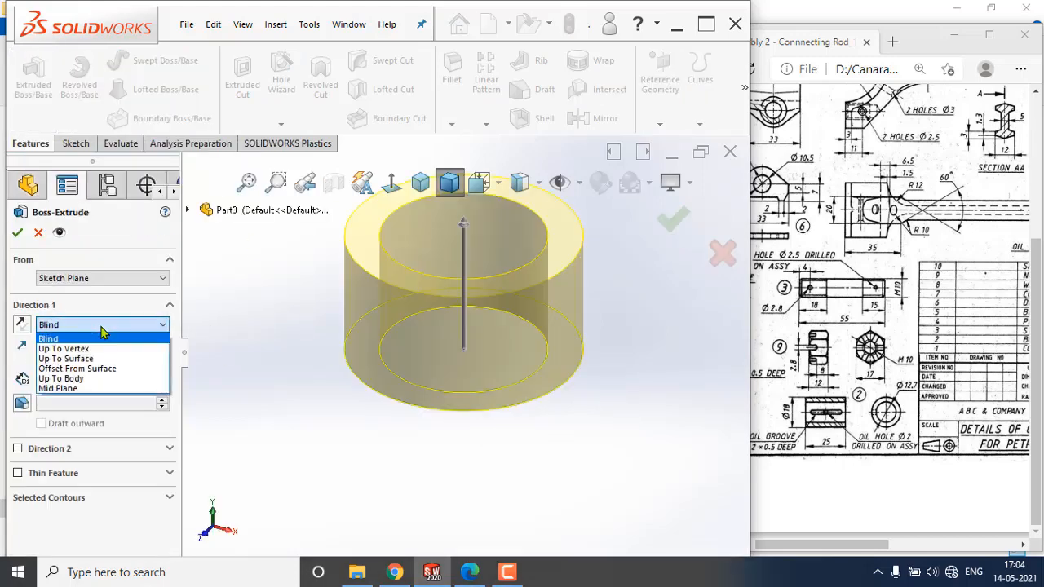
{"action": "left_click", "coordinate": [75, 389]}
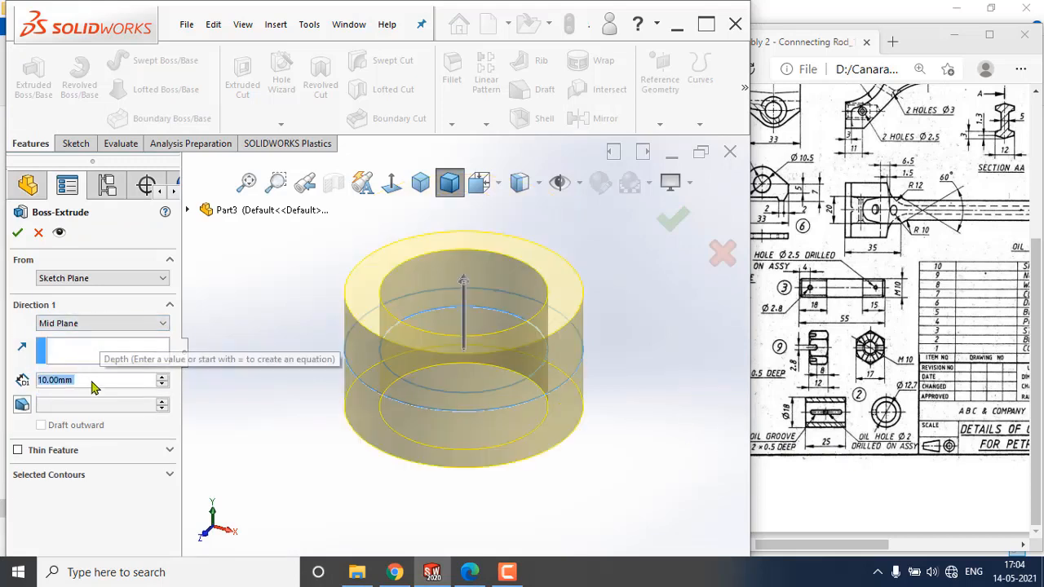
{"action": "type", "text": "25"}
{"action": "key", "text": "Return"}
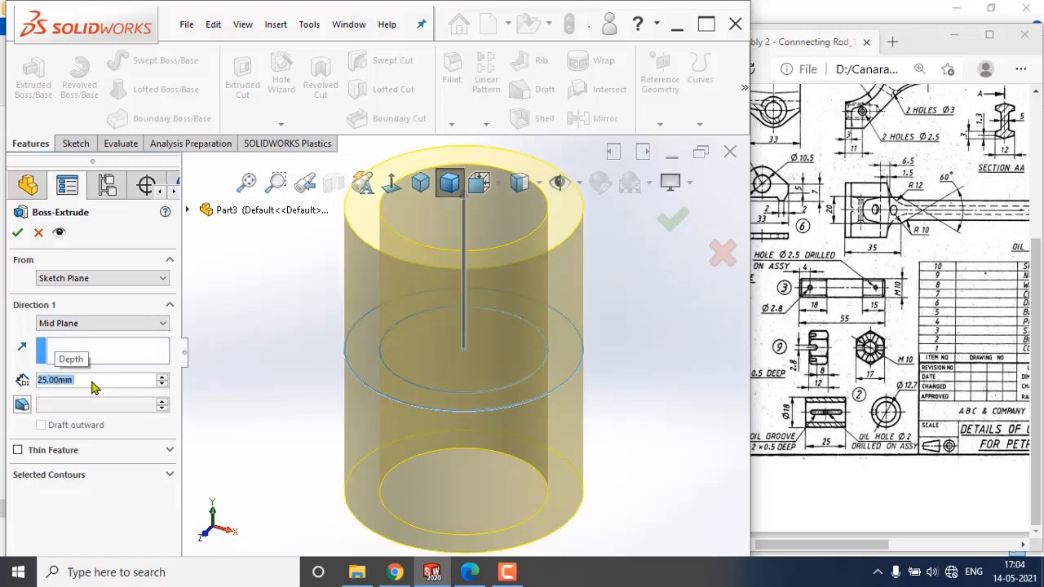
{"action": "left_click", "coordinate": [17, 234]}
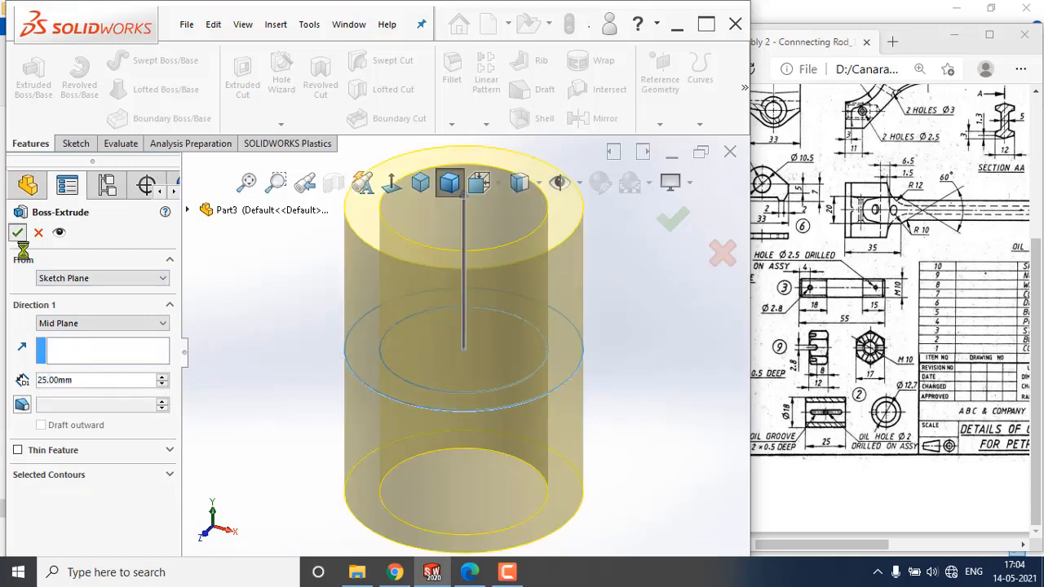
Start a new sketch on the Right Plane, viewed normal to the plane.
{"action": "left_click", "coordinate": [650, 378]}
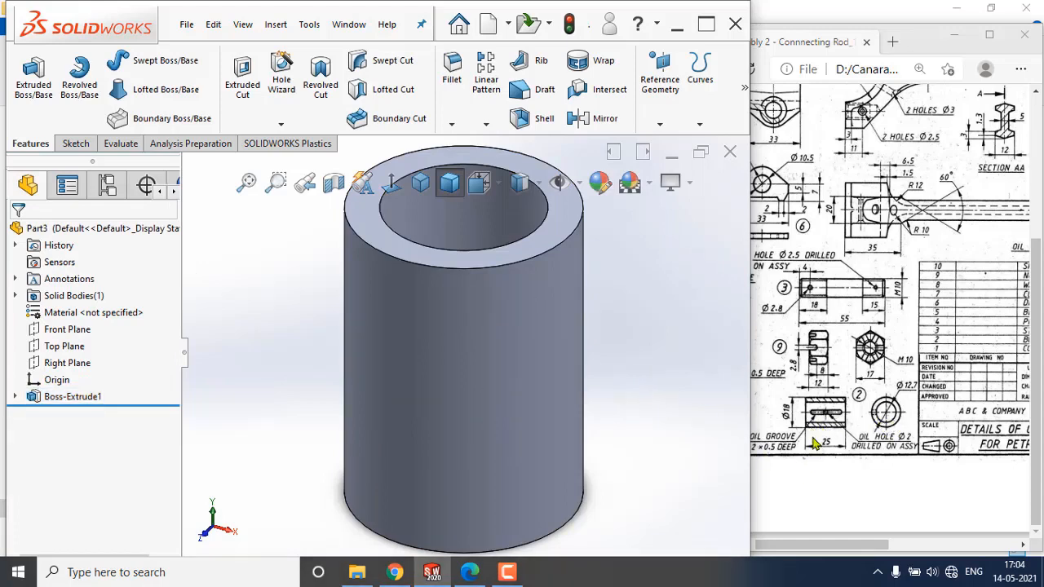
{"action": "left_click_drag", "start_coordinate": [830, 545], "coordinate": [818, 545]}
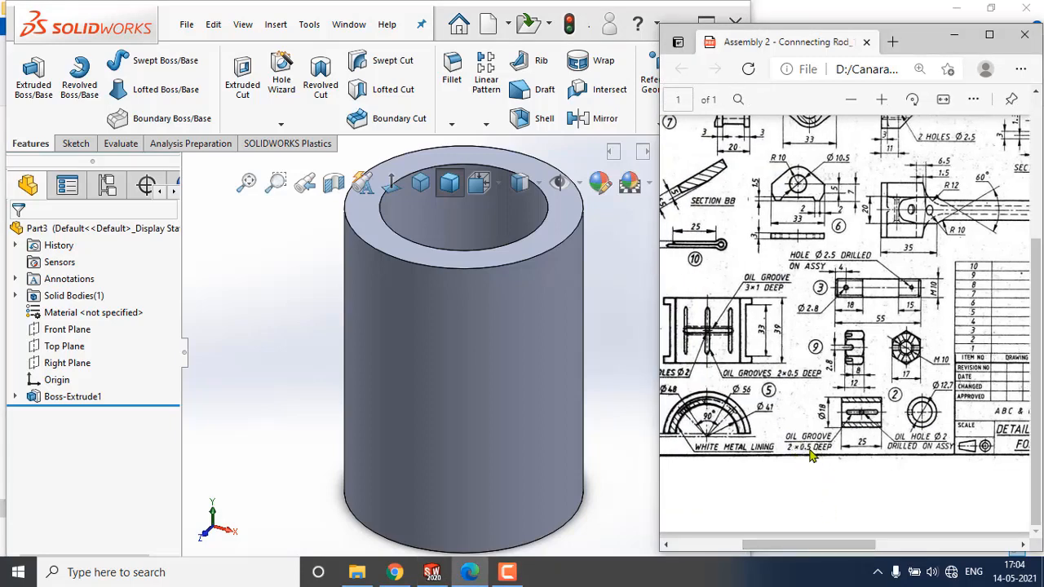
{"action": "left_click", "coordinate": [258, 300]}
{"action": "scroll", "coordinate": [464, 326], "scroll_direction": "up", "scroll_amount": 2}
{"action": "middle_click_drag", "start_coordinate": [472, 346], "coordinate": [430, 392]}
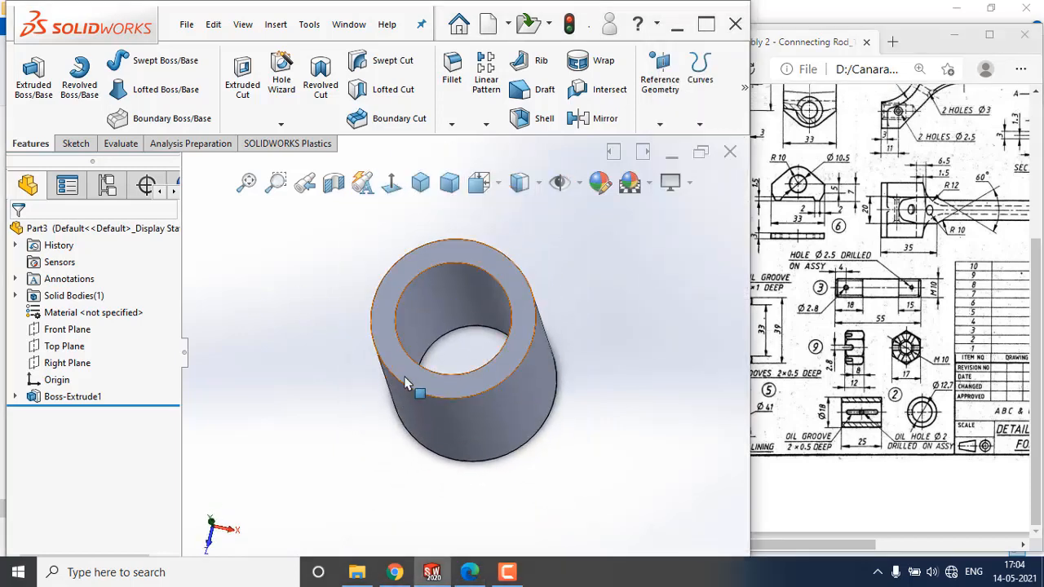
{"action": "mouse_move", "coordinate": [280, 375]}
{"action": "middle_mouse_down"}
{"action": "mouse_move", "coordinate": [291, 384]}
{"action": "mouse_move", "coordinate": [289, 367]}
{"action": "middle_mouse_up"}
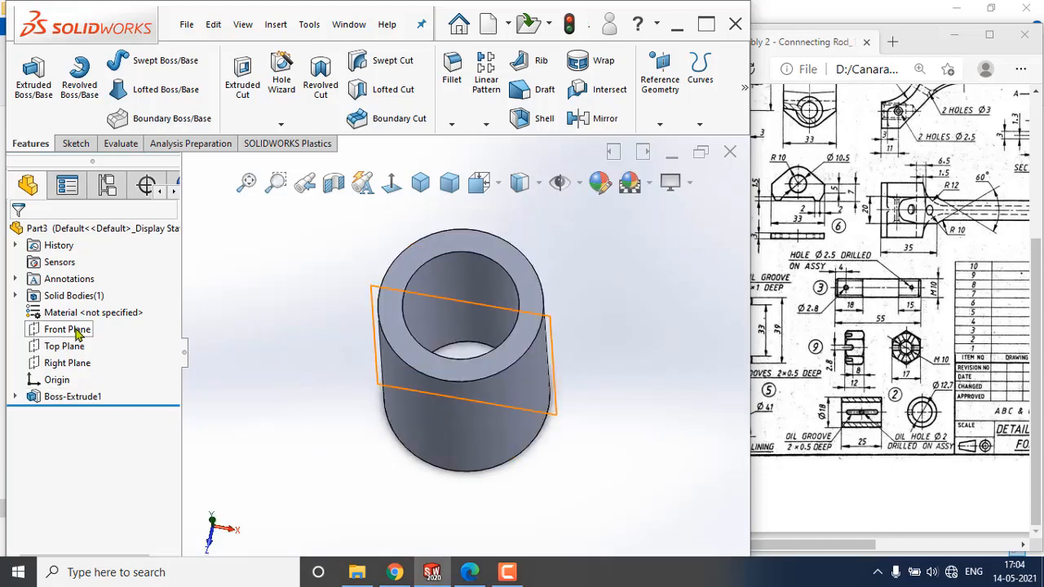
{"action": "left_click", "coordinate": [76, 365]}
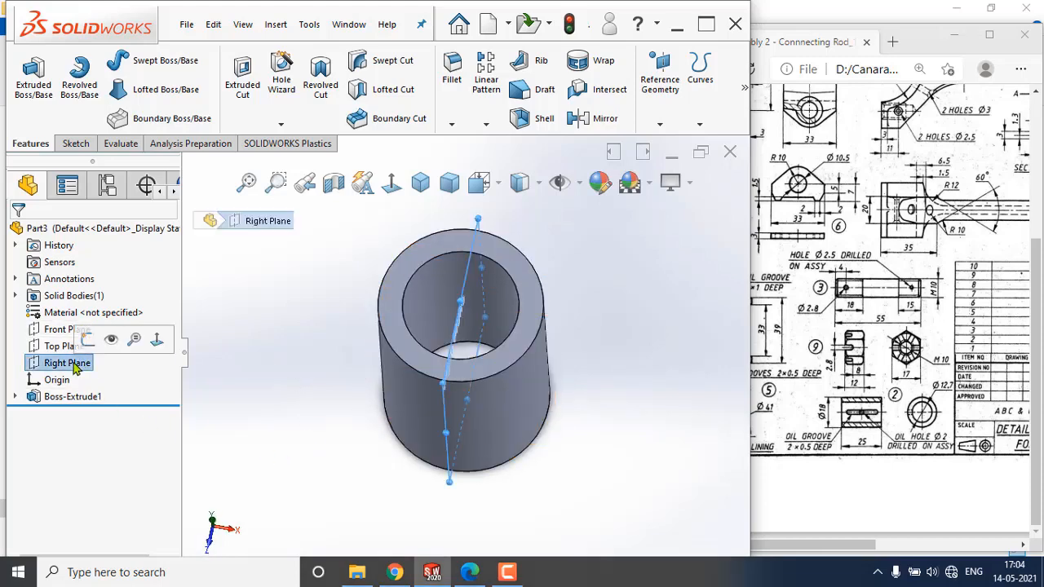
{"action": "left_click", "coordinate": [91, 345]}
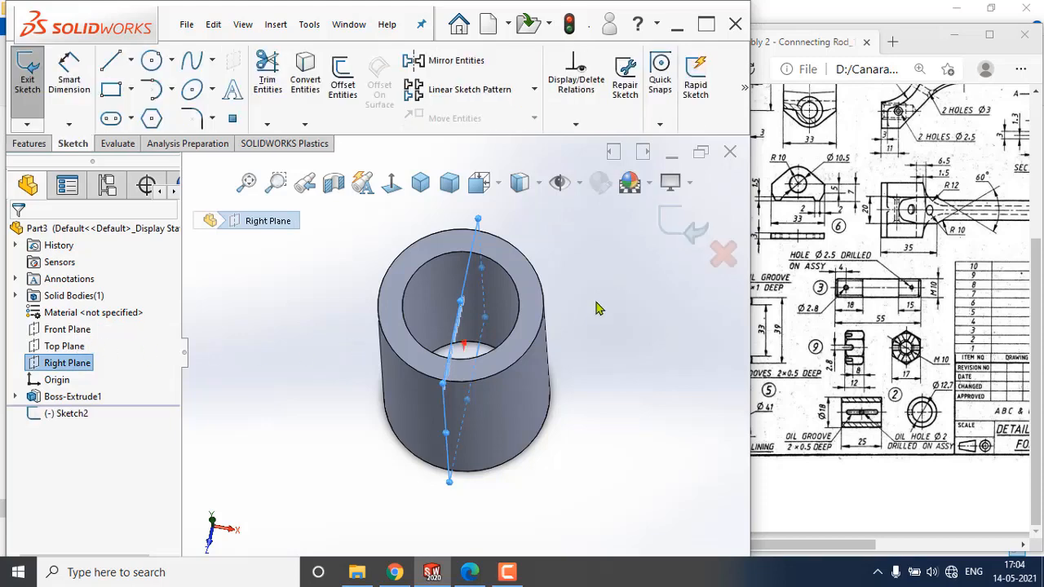
{"action": "left_click", "coordinate": [390, 183]}
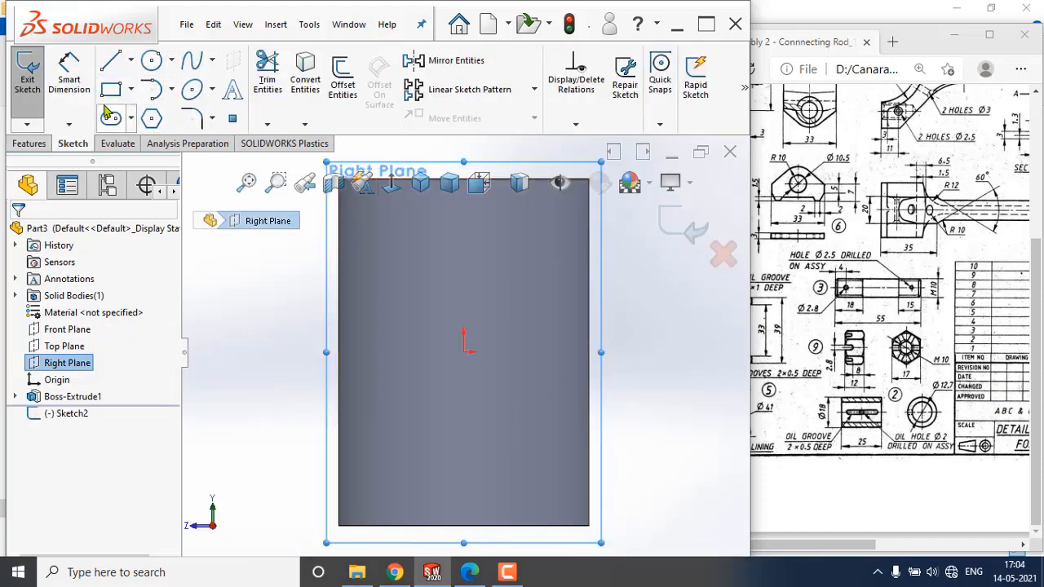
{"action": "left_click", "coordinate": [132, 121]}
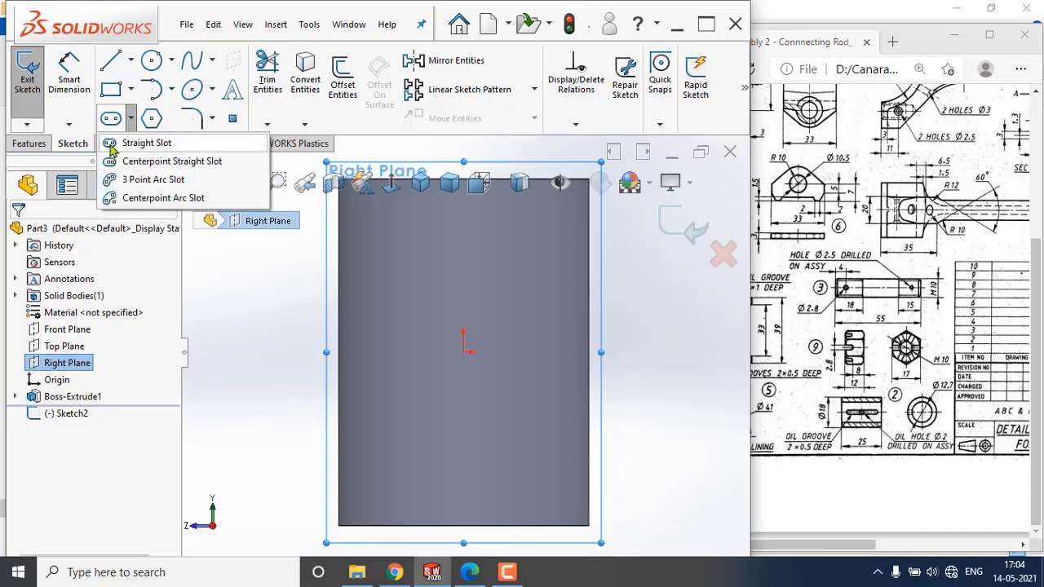
{"action": "left_click", "coordinate": [115, 144]}
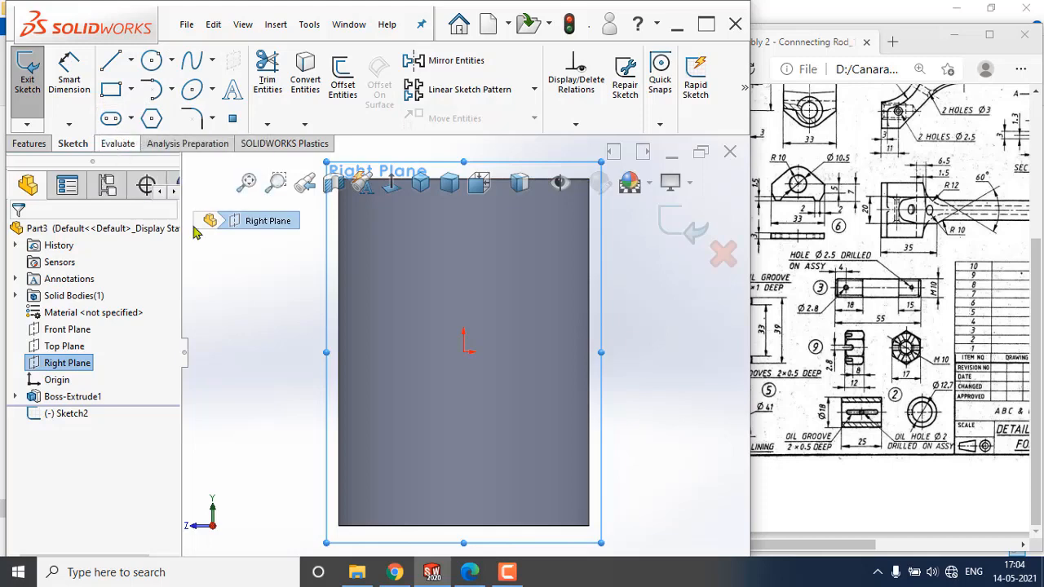
{"action": "left_click", "coordinate": [464, 352]}
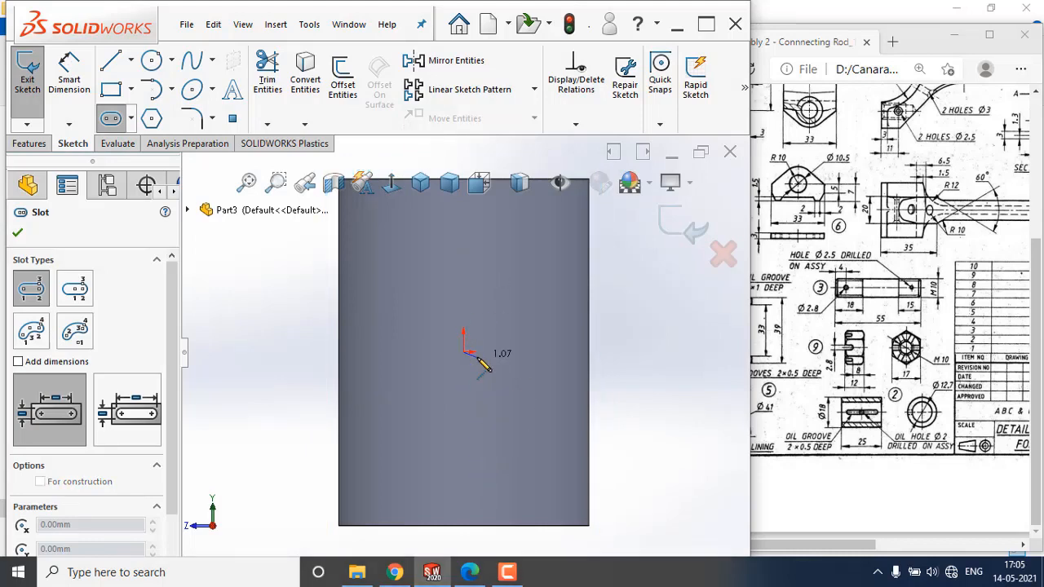
{"action": "key", "text": "Escape"}
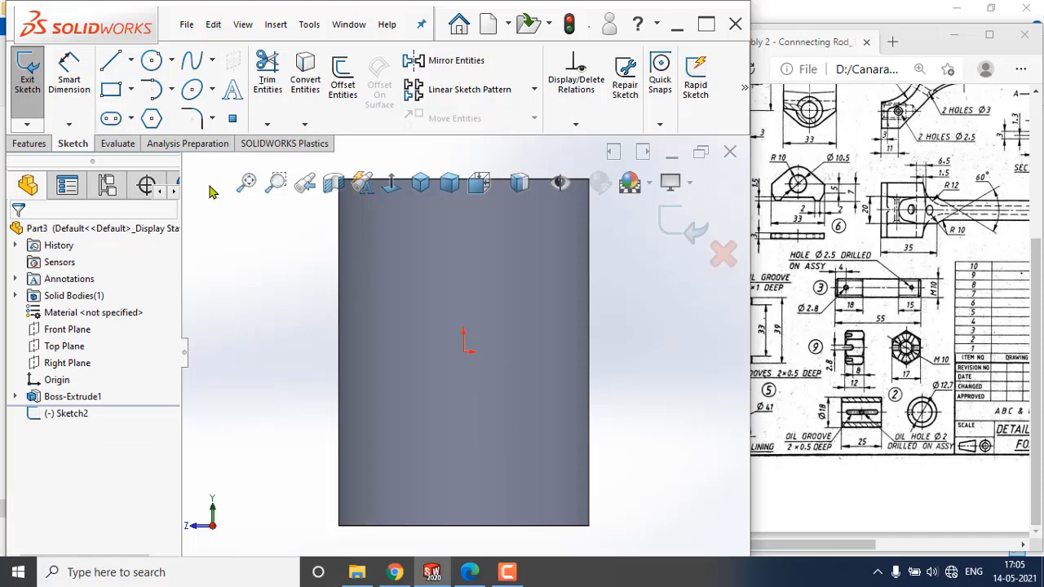
Draw a vertical straight slot about 17 mm long near the origin on the tube's side view.
{"action": "left_click", "coordinate": [130, 118]}
{"action": "left_click", "coordinate": [119, 144]}
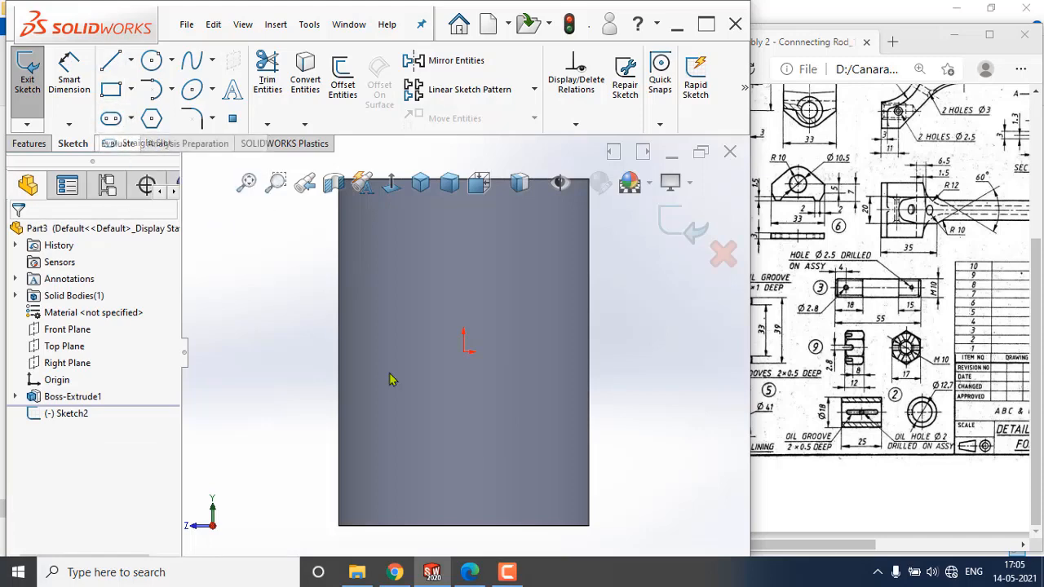
{"action": "left_click", "coordinate": [463, 459]}
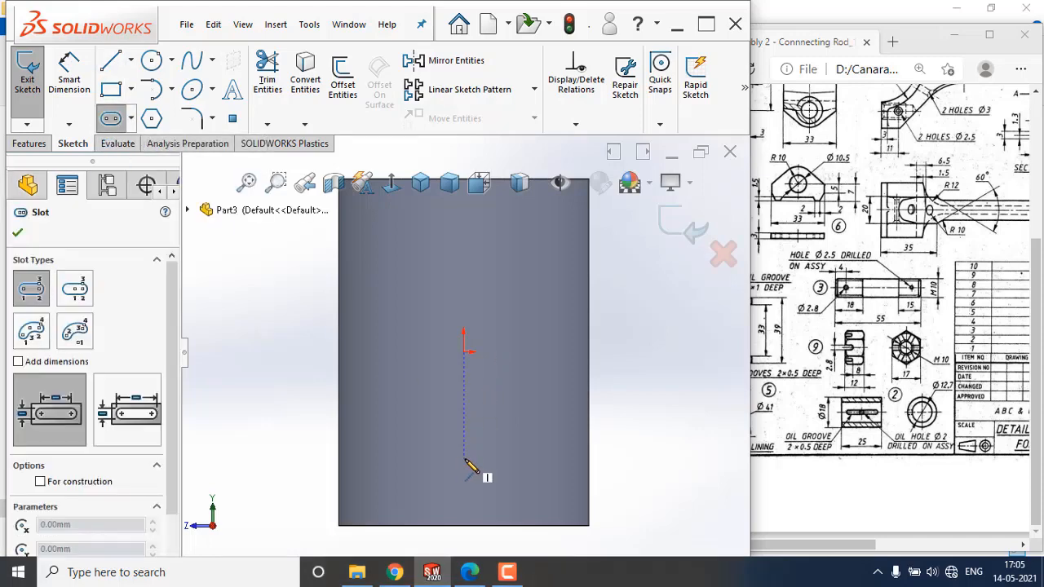
{"action": "left_click", "coordinate": [464, 228]}
{"action": "left_click", "coordinate": [497, 269]}
{"action": "key", "text": "Escape"}
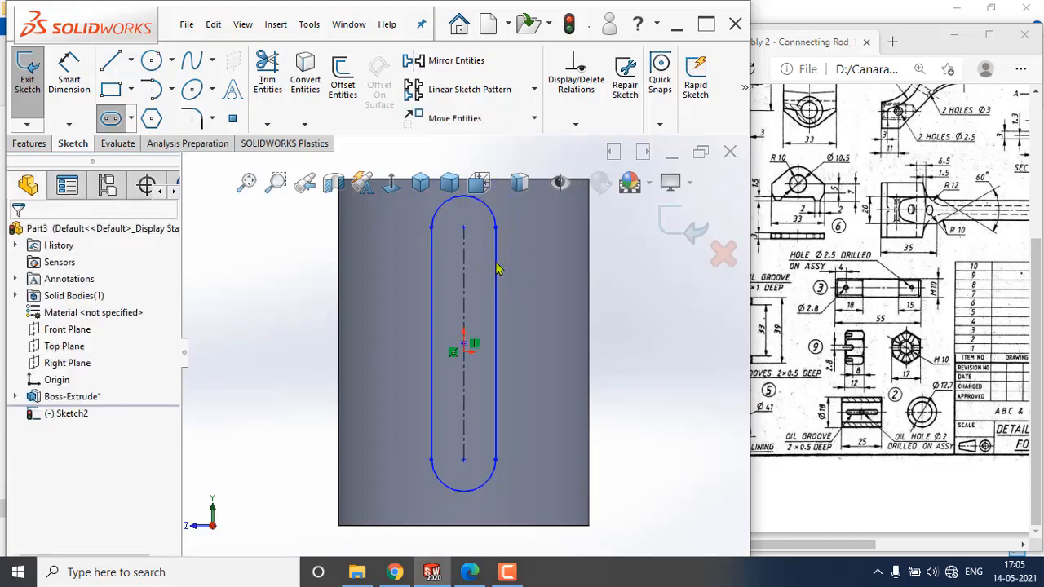
Make the slot's center point coincident with the origin.
{"action": "left_click", "coordinate": [465, 358]}
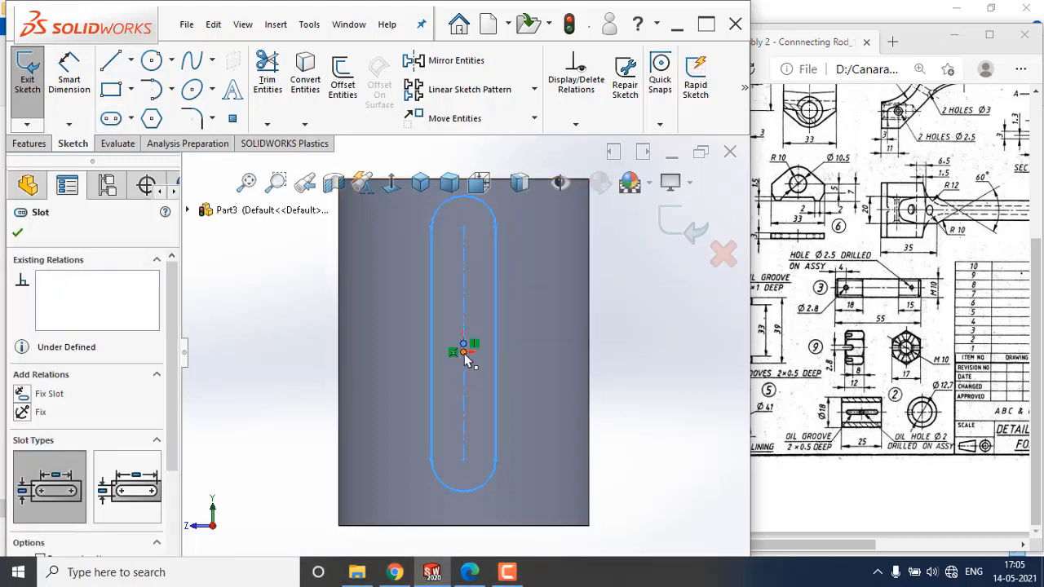
{"action": "left_click", "coordinate": [464, 353], "text": "ctrl"}
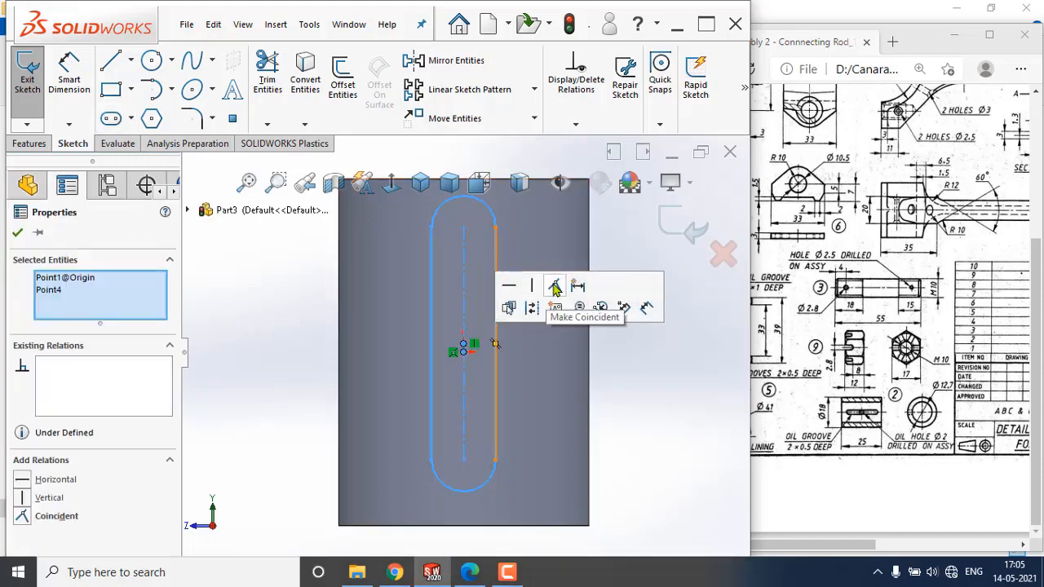
{"action": "left_click", "coordinate": [554, 287]}
{"action": "left_click", "coordinate": [630, 418]}
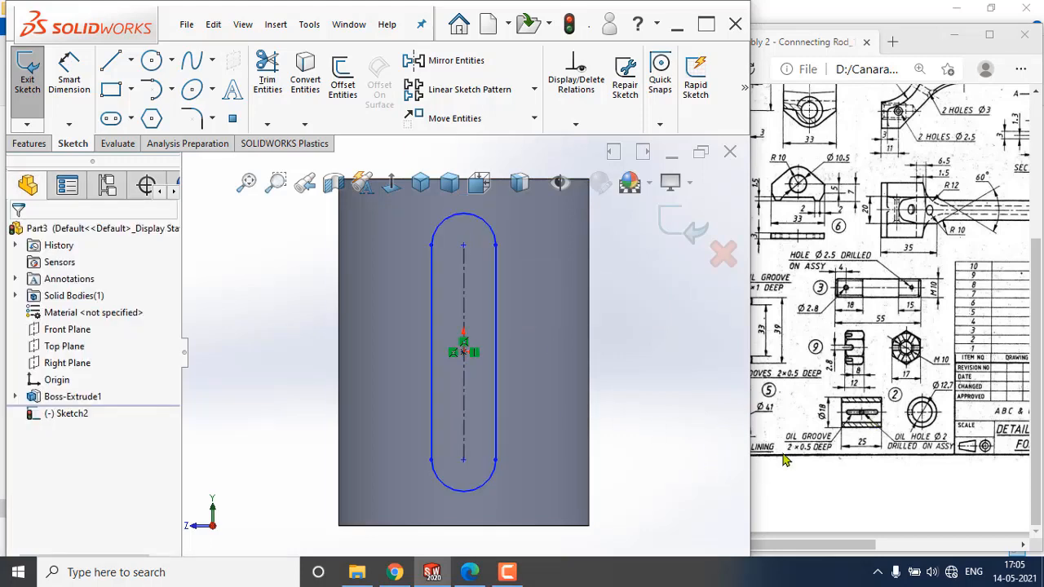
Dimension the slot's width and set it to 2 mm.
{"action": "left_click", "coordinate": [69, 82]}
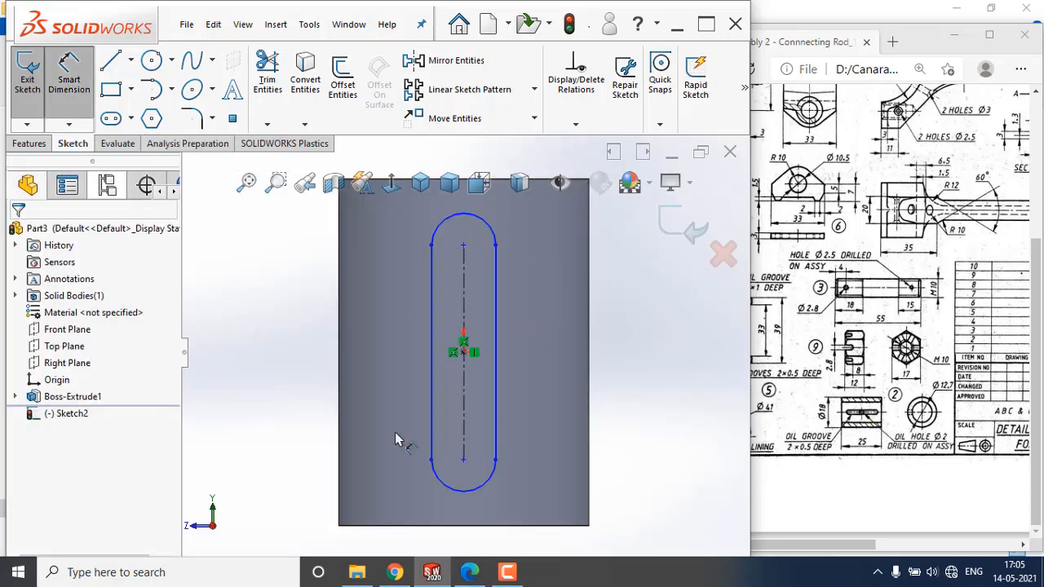
{"action": "left_click", "coordinate": [437, 409]}
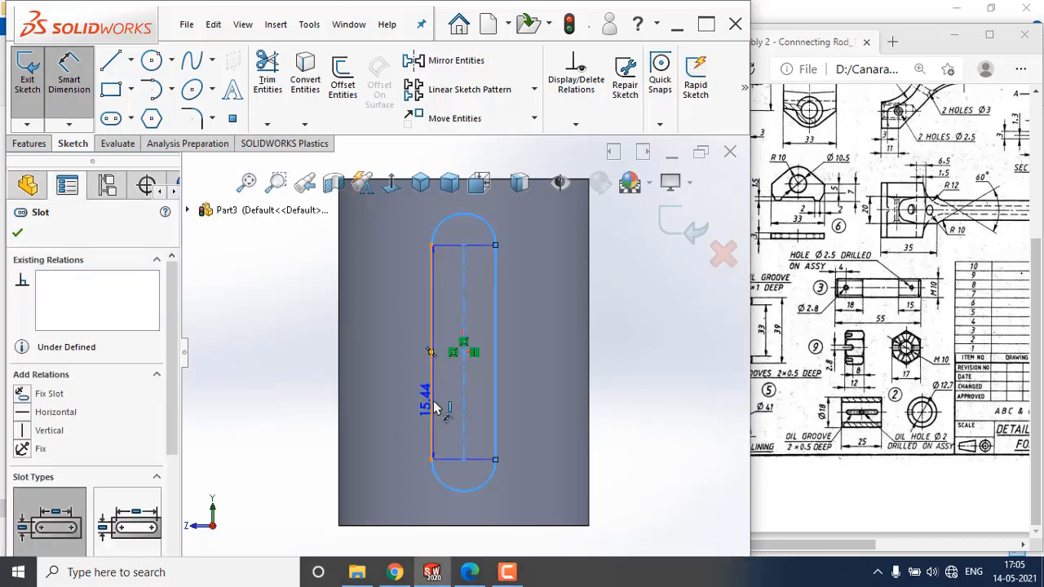
{"action": "left_click", "coordinate": [372, 398]}
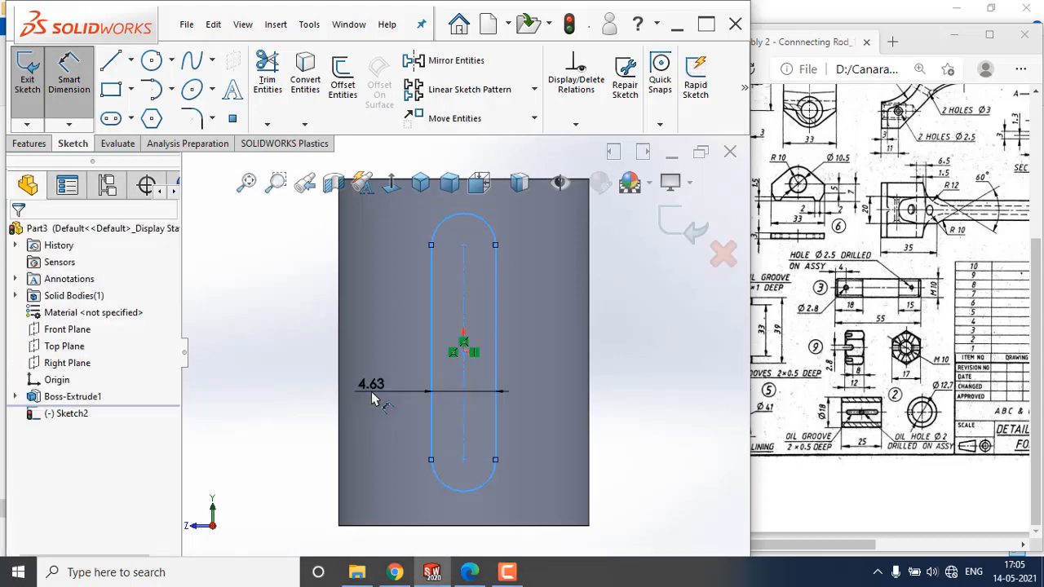
{"action": "type", "text": "2"}
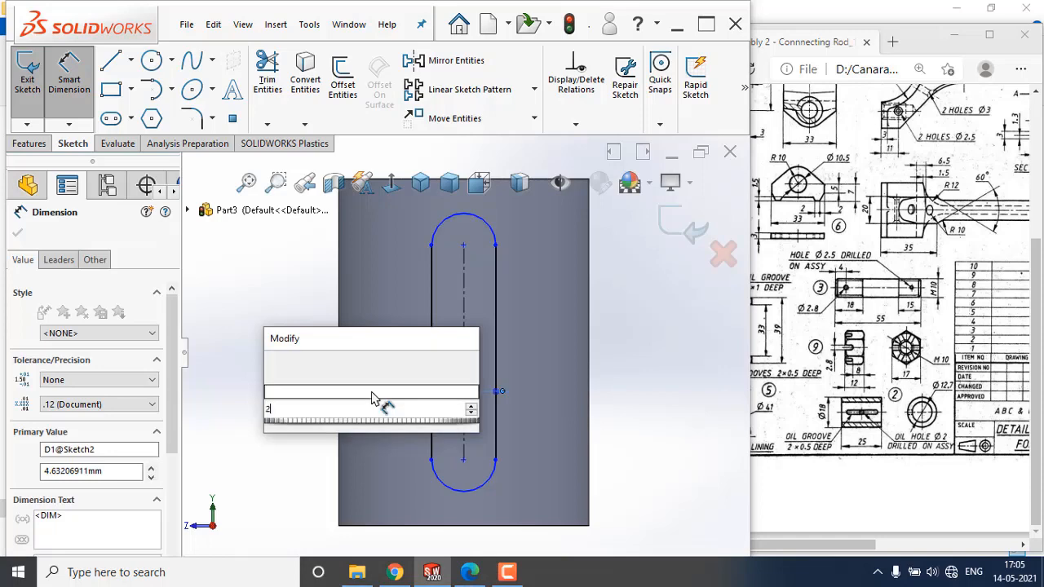
{"action": "key", "text": "Return"}
{"action": "left_click", "coordinate": [283, 393]}
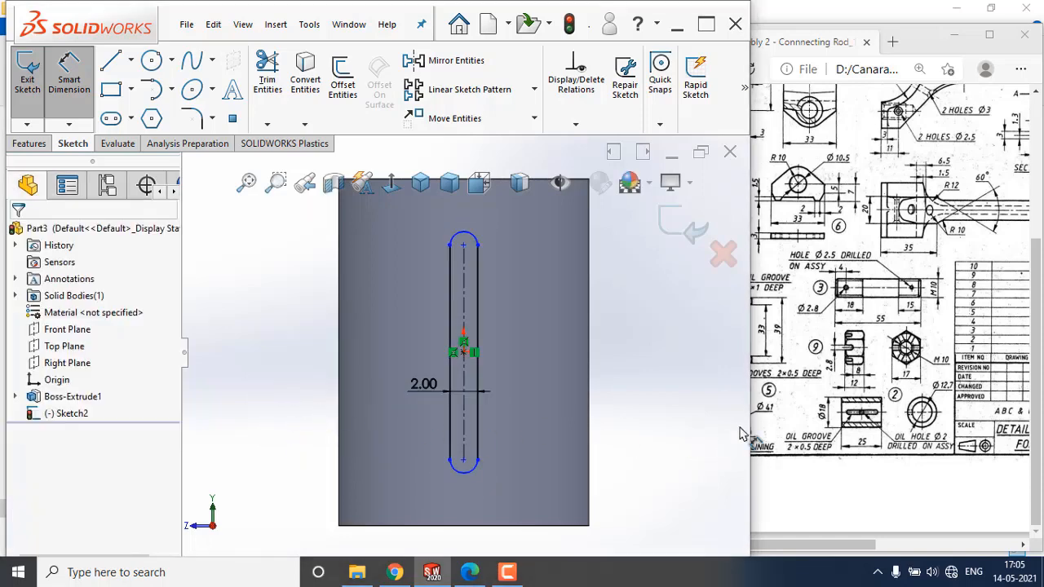
Dimension the slot's center-to-center length and set it to 20 mm.
{"action": "left_click", "coordinate": [462, 427]}
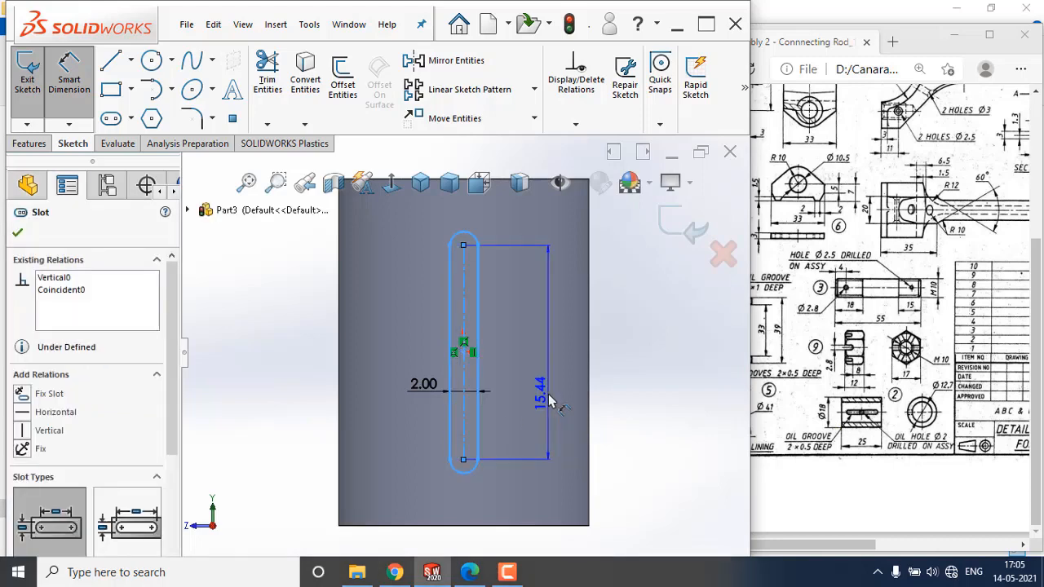
{"action": "left_click", "coordinate": [548, 399]}
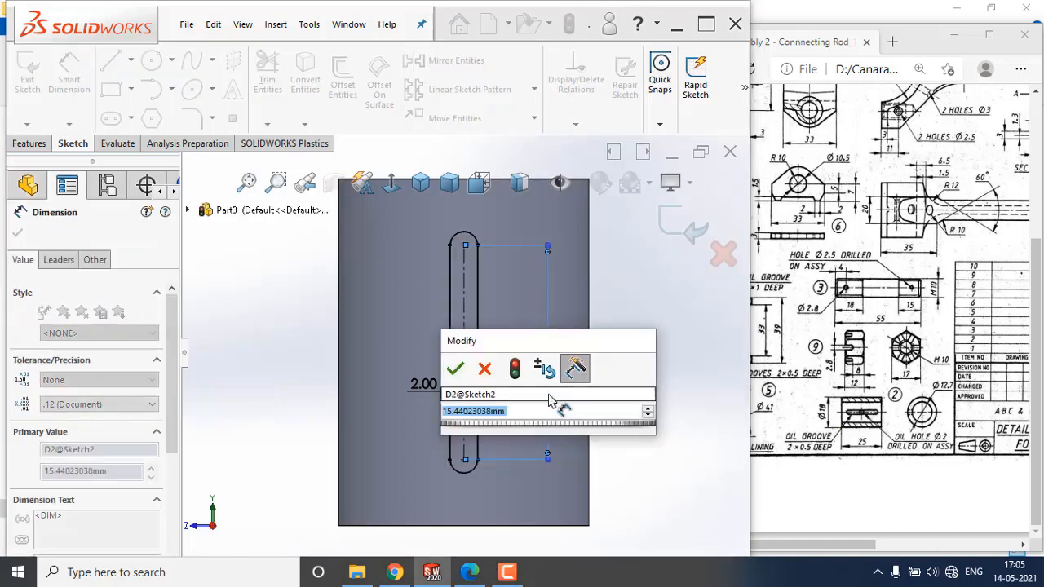
{"action": "type", "text": "20"}
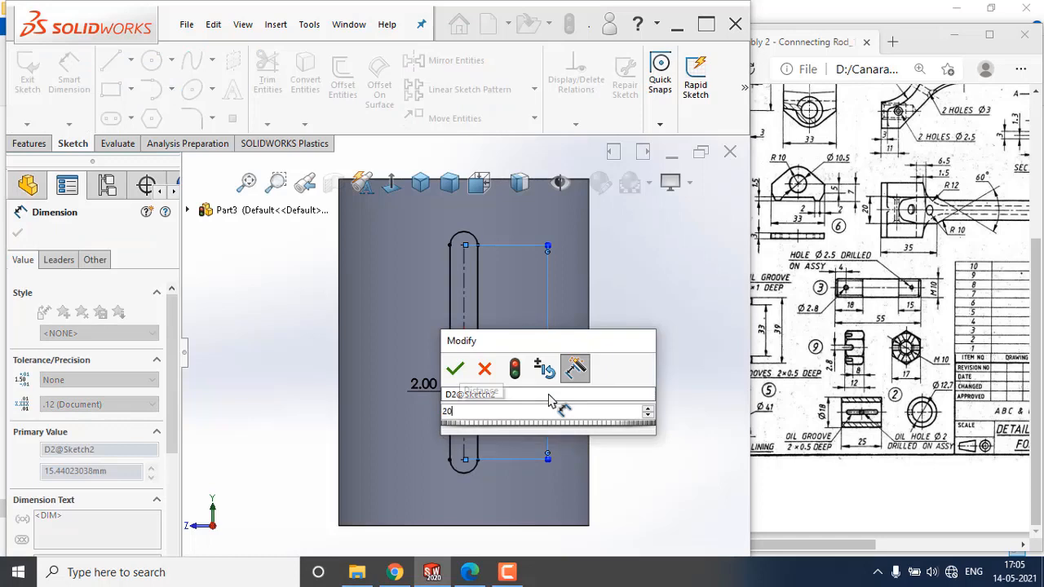
{"action": "key", "text": "Return"}
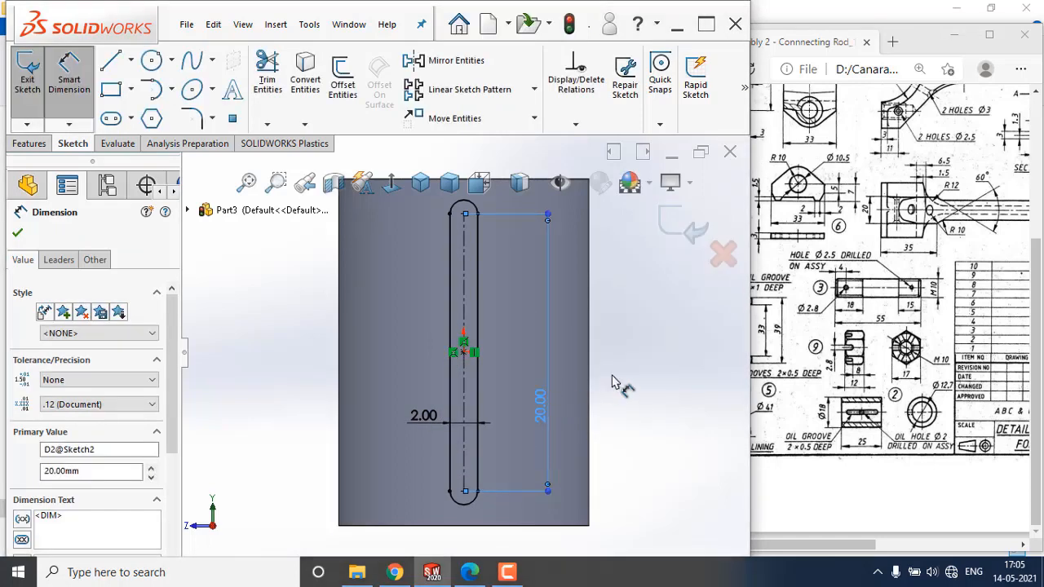
{"action": "key", "text": "Escape"}
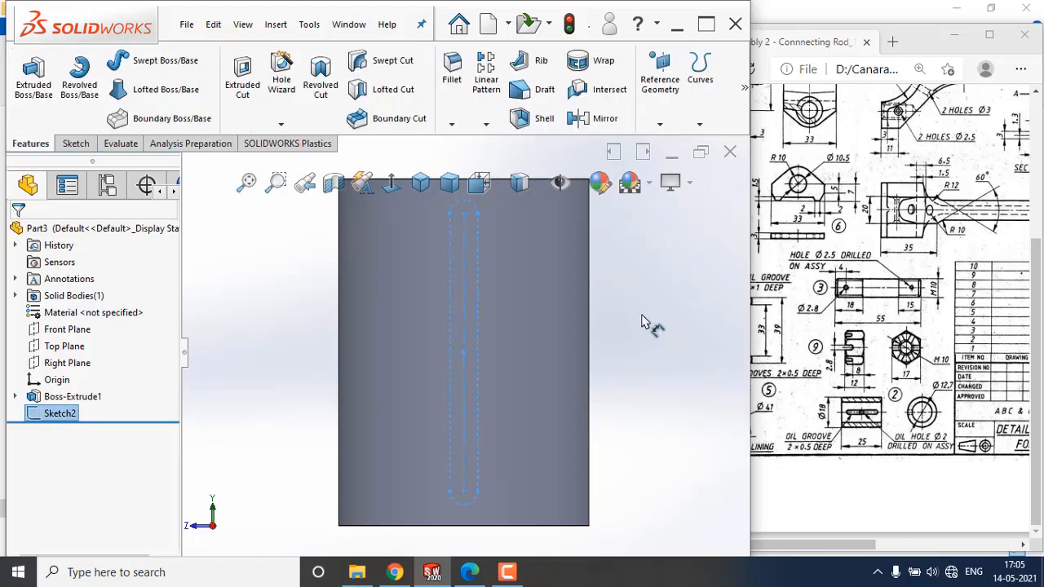
Start an Extruded Cut from the slot sketch, beginning from the tube's inner cylindrical face.
{"action": "middle_click_drag", "start_coordinate": [599, 337], "coordinate": [559, 377]}
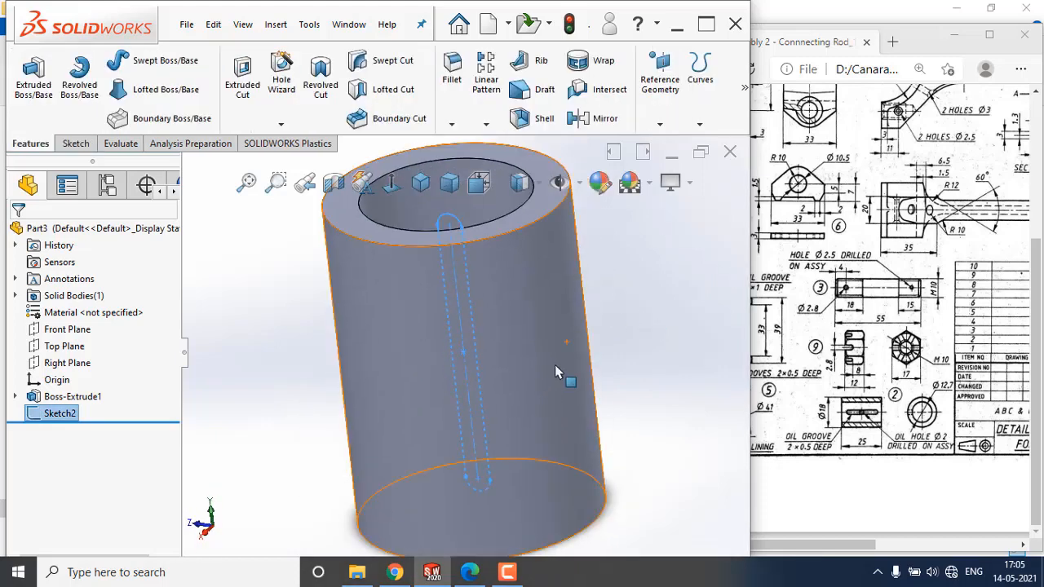
{"action": "left_click", "coordinate": [420, 183]}
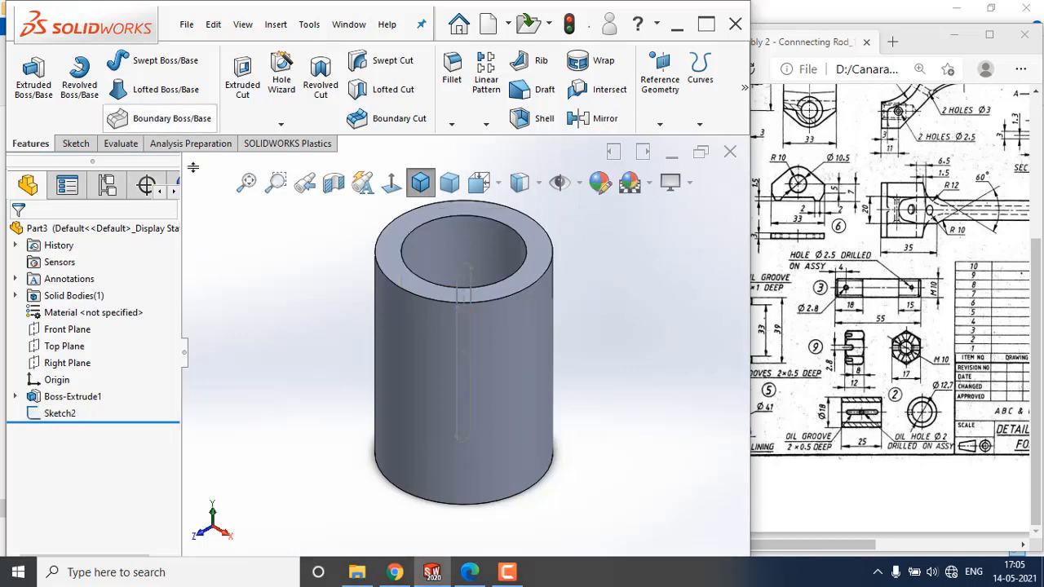
{"action": "left_click", "coordinate": [239, 88]}
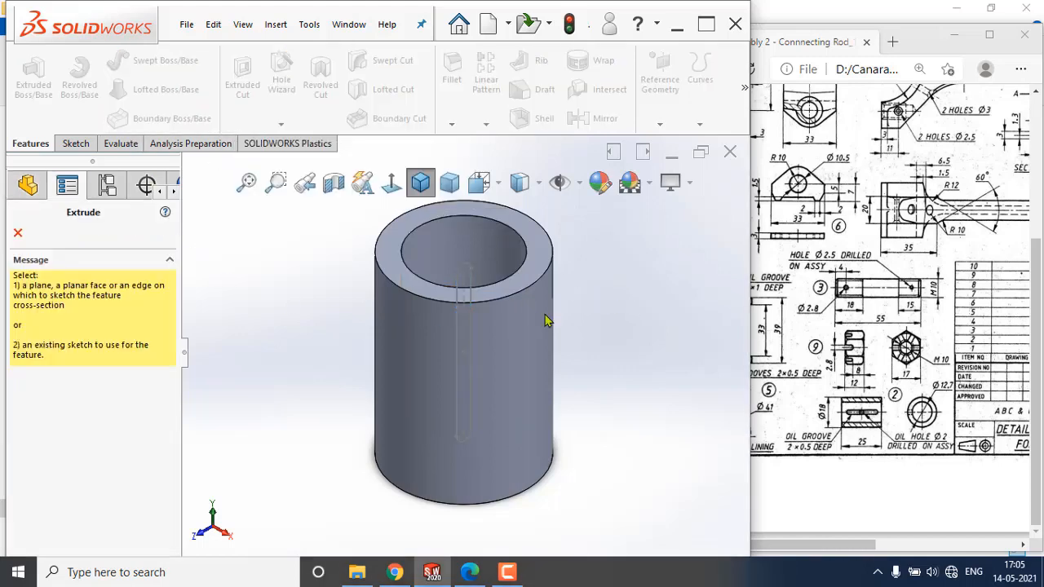
{"action": "left_click", "coordinate": [465, 273]}
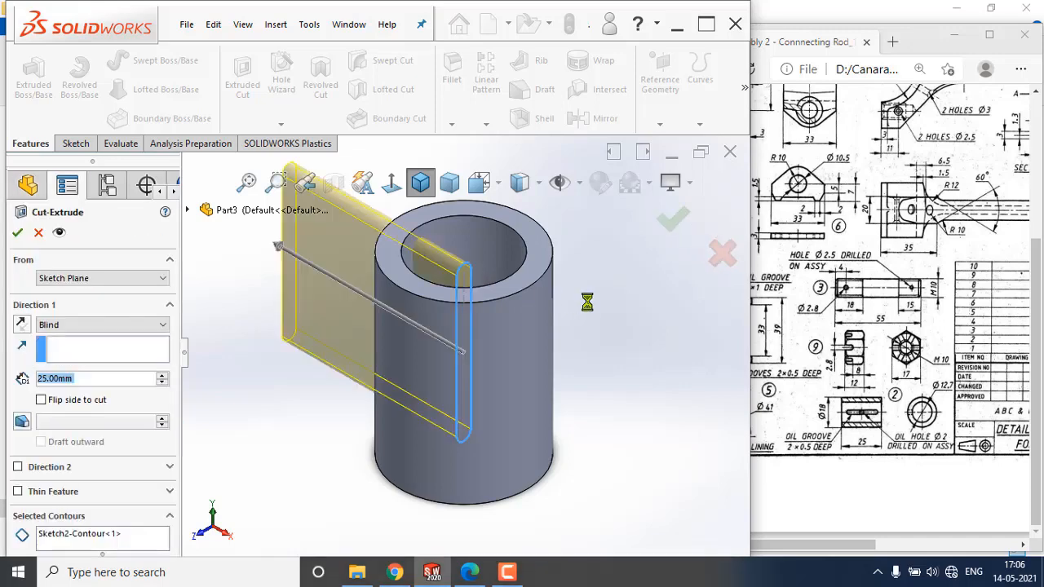
{"action": "middle_click_drag", "start_coordinate": [555, 326], "coordinate": [569, 398]}
{"action": "left_click", "coordinate": [128, 280]}
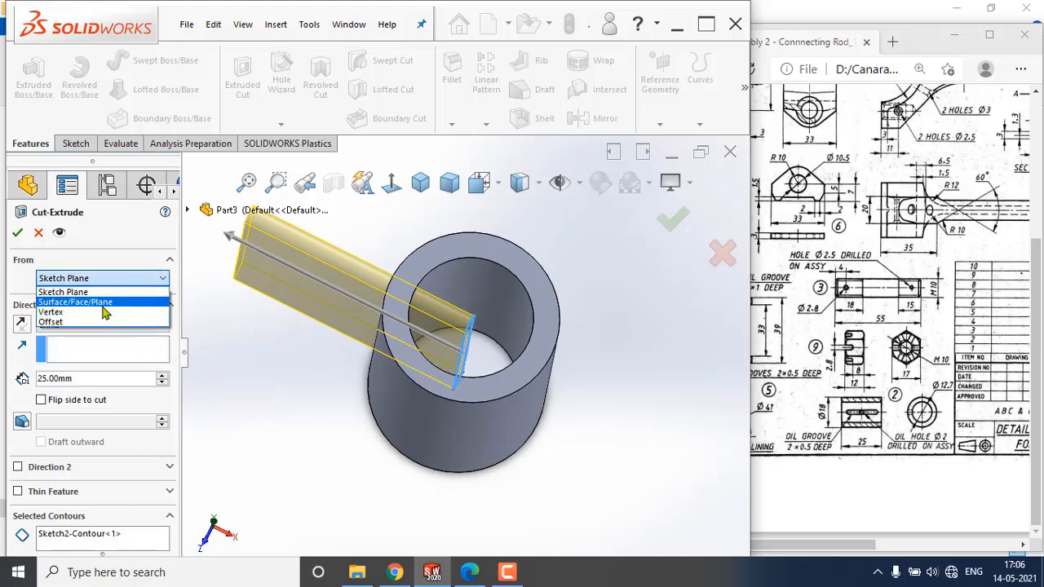
{"action": "left_click", "coordinate": [76, 303]}
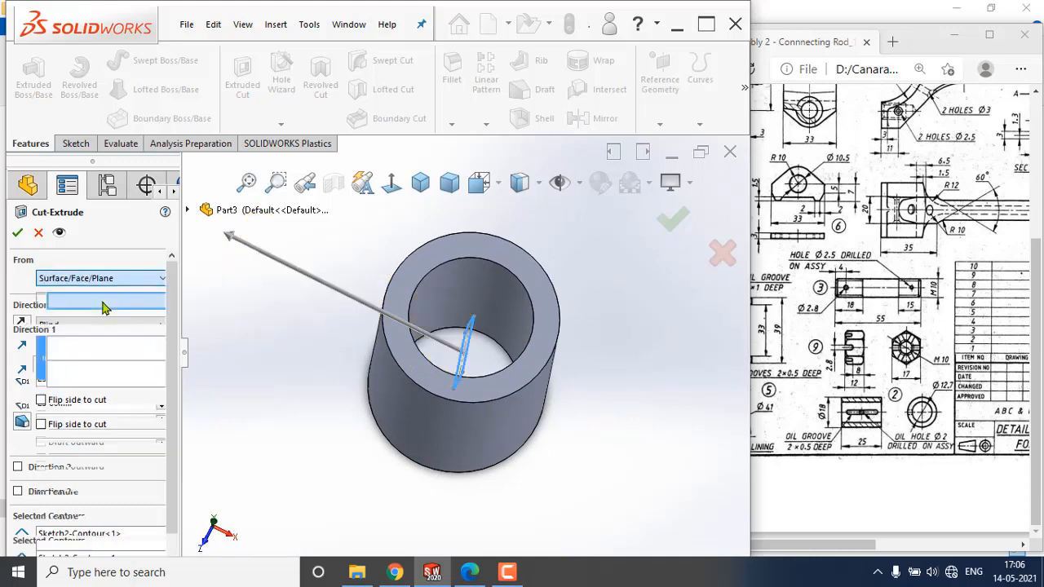
{"action": "left_click", "coordinate": [432, 297]}
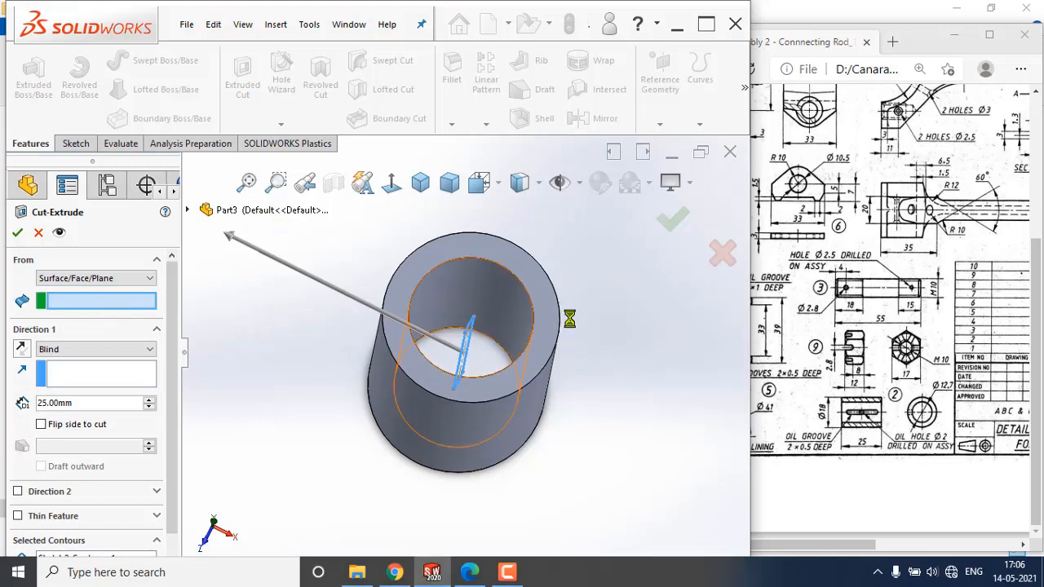
{"action": "middle_click_drag", "start_coordinate": [620, 383], "coordinate": [605, 367]}
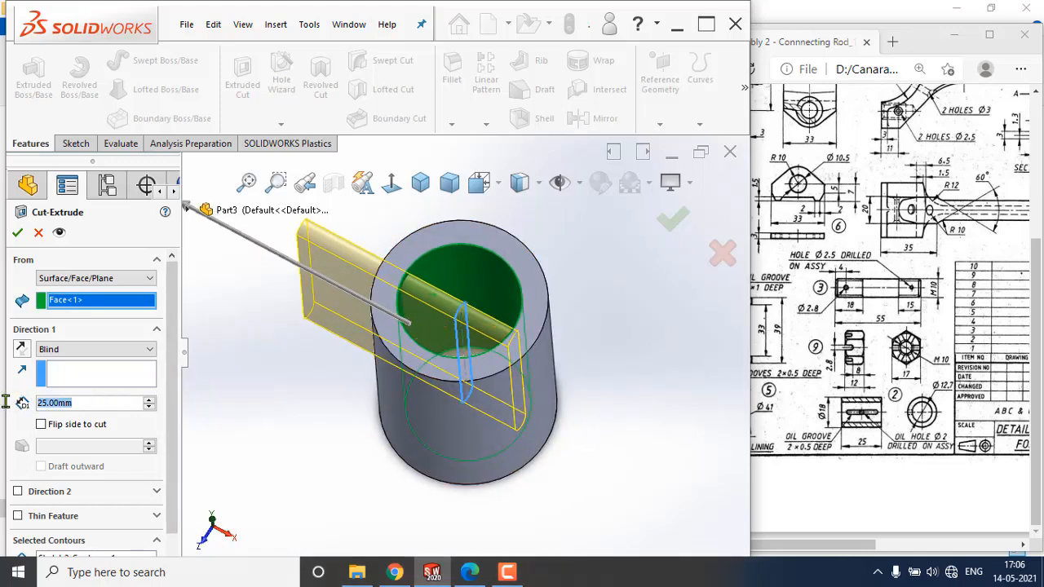
Set the cut depth to 0.5 mm, reverse its direction into the tube wall, and accept the cut.
{"action": "type", "text": "0.5"}
{"action": "key", "text": "Return"}
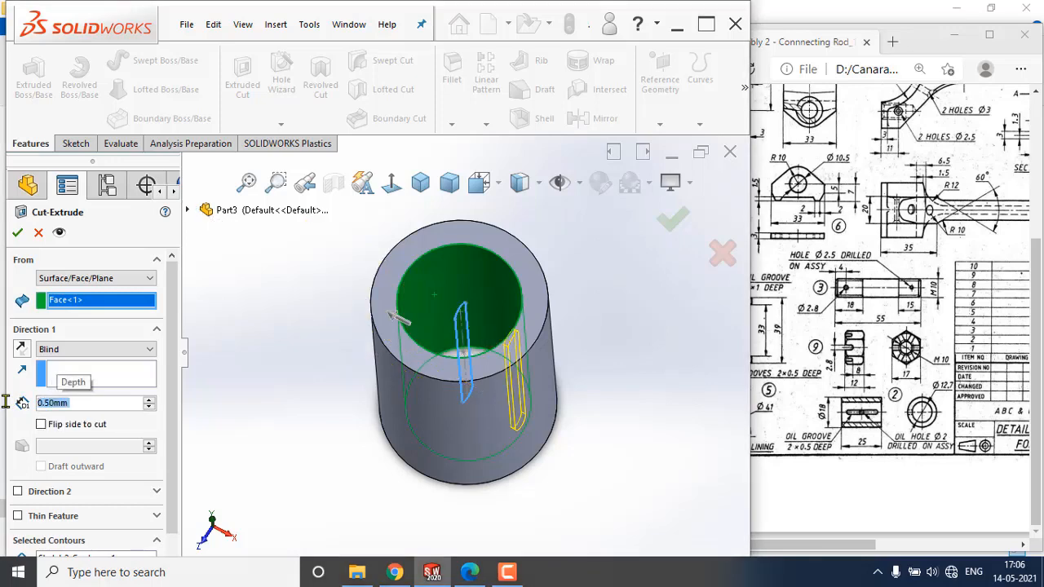
{"action": "middle_click_drag", "start_coordinate": [432, 420], "coordinate": [544, 347]}
{"action": "scroll", "coordinate": [545, 348], "scroll_direction": "down", "scroll_amount": 4}
{"action": "mouse_move", "coordinate": [491, 372]}
{"action": "middle_mouse_down"}
{"action": "mouse_move", "coordinate": [476, 406]}
{"action": "mouse_move", "coordinate": [483, 386]}
{"action": "middle_mouse_up"}
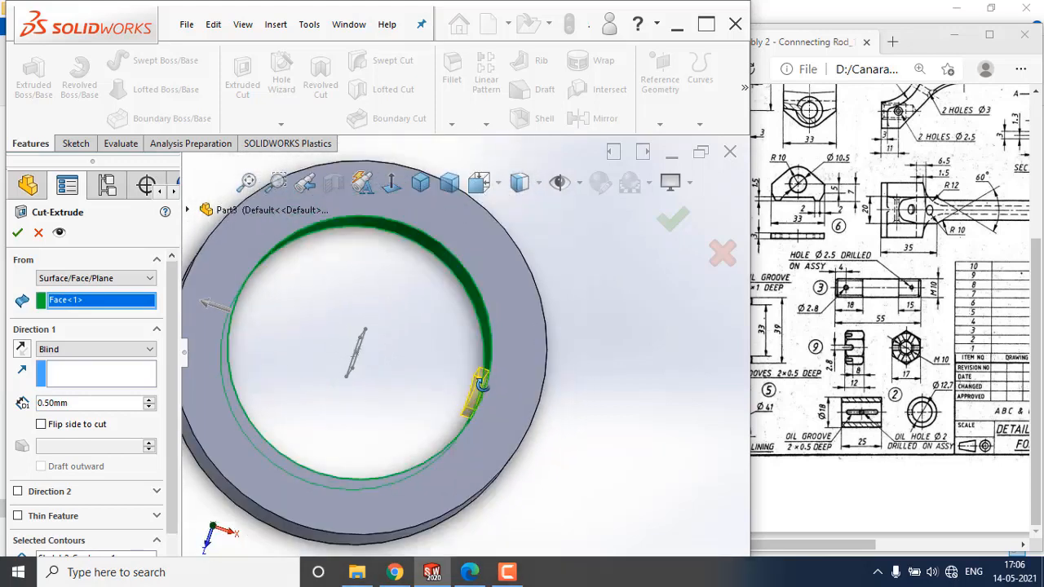
{"action": "left_click", "coordinate": [22, 349]}
{"action": "mouse_move", "coordinate": [512, 402]}
{"action": "middle_mouse_down"}
{"action": "mouse_move", "coordinate": [489, 399]}
{"action": "mouse_move", "coordinate": [493, 385]}
{"action": "mouse_move", "coordinate": [486, 392]}
{"action": "middle_mouse_up"}
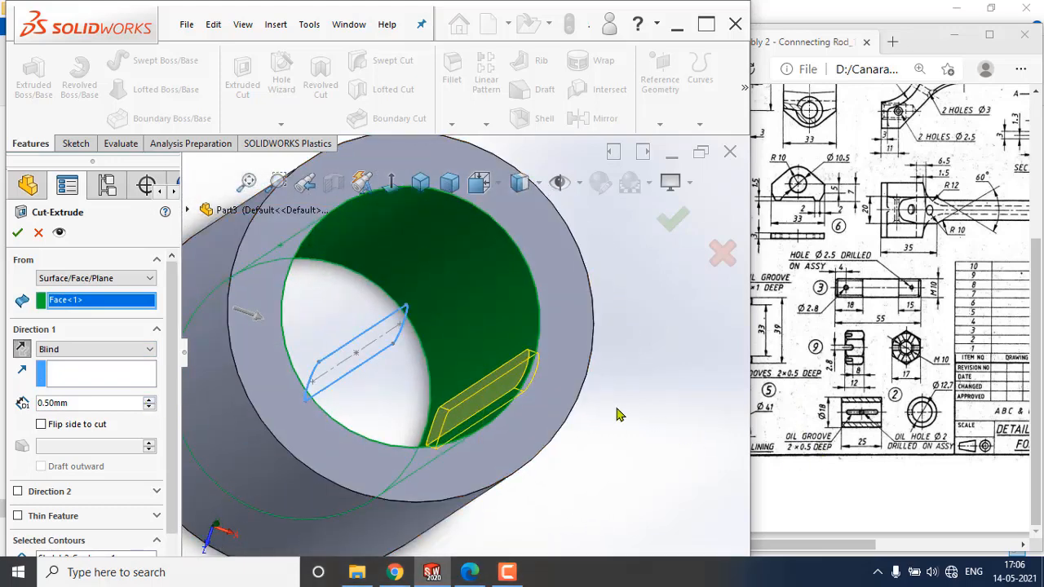
{"action": "left_click", "coordinate": [18, 234]}
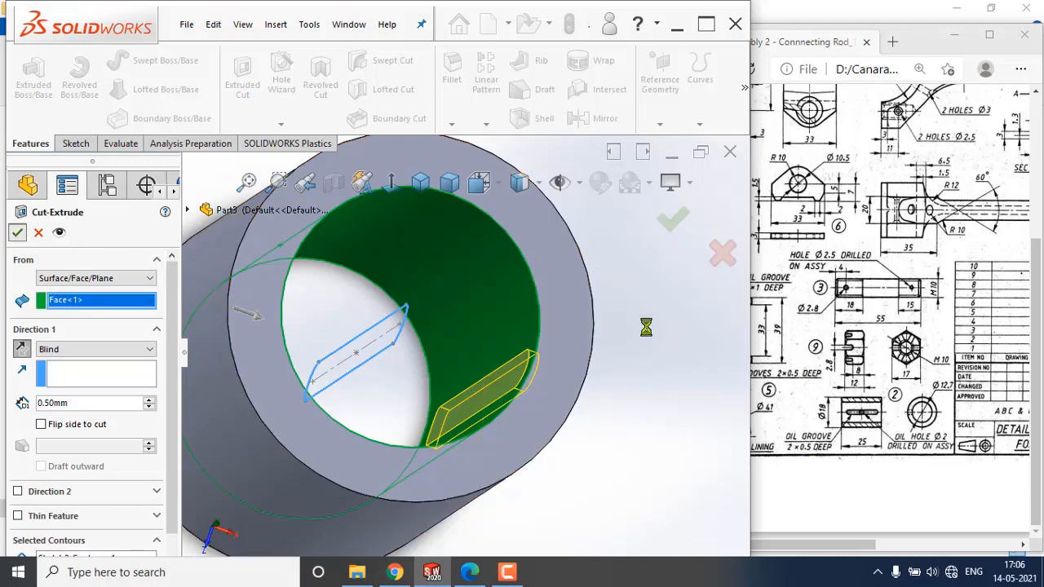
Start a new sketch on the Right Plane, viewed normal to the plane.
{"action": "middle_click_drag", "start_coordinate": [553, 397], "coordinate": [449, 310]}
{"action": "left_click", "coordinate": [415, 186]}
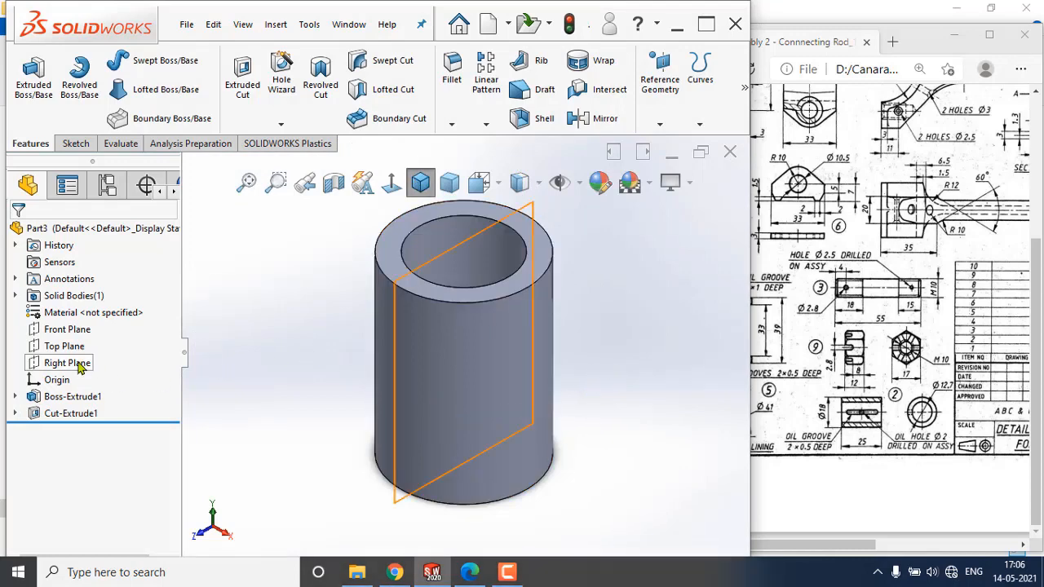
{"action": "middle_click_drag", "start_coordinate": [625, 381], "coordinate": [649, 494]}
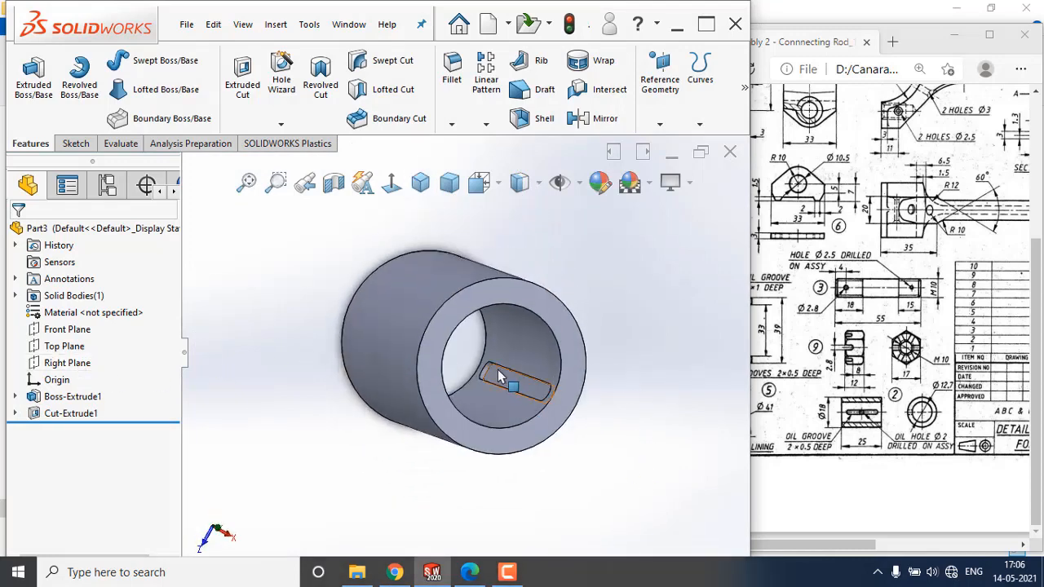
{"action": "left_click", "coordinate": [72, 364]}
{"action": "left_click", "coordinate": [85, 338]}
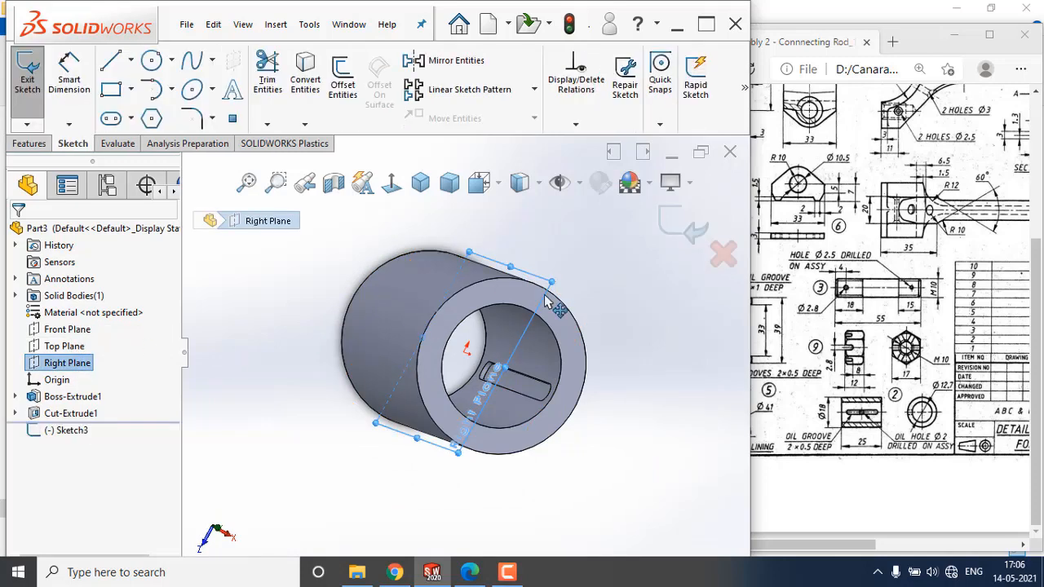
{"action": "left_click", "coordinate": [388, 190]}
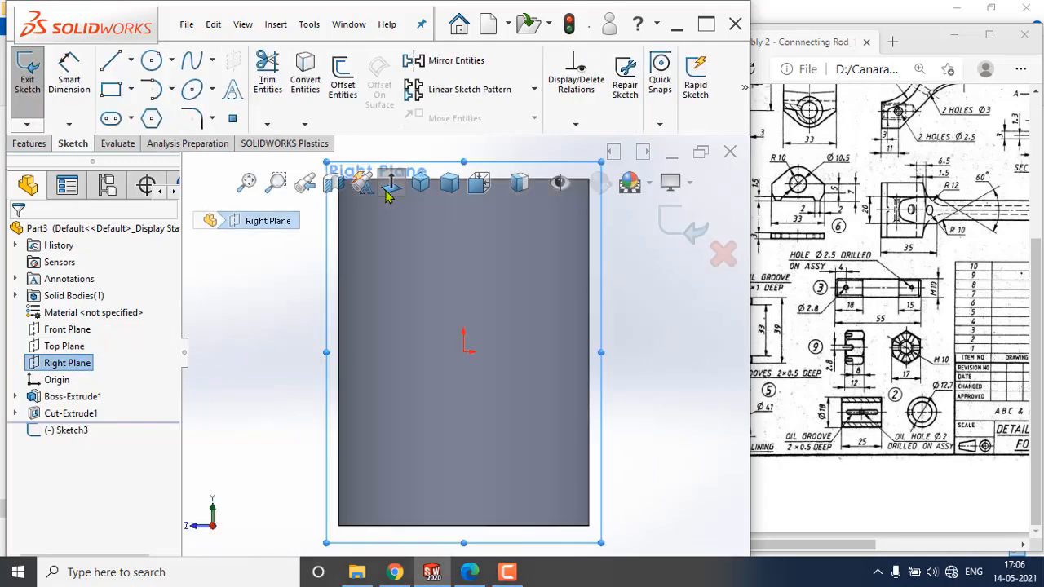
Draw a circle centered on the origin with a radius of about 1.9 mm.
{"action": "left_click", "coordinate": [151, 60]}
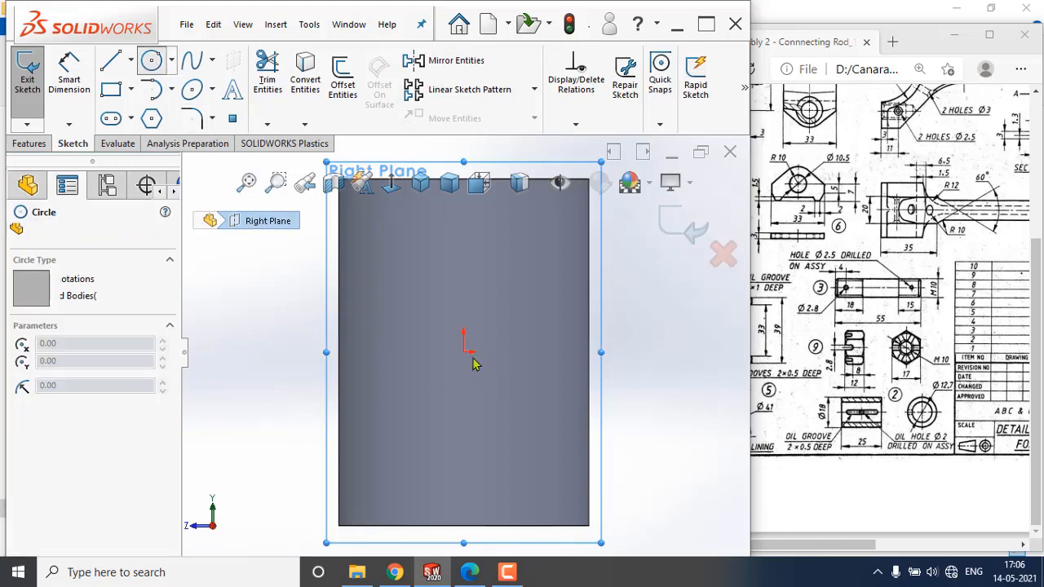
{"action": "left_click", "coordinate": [463, 352]}
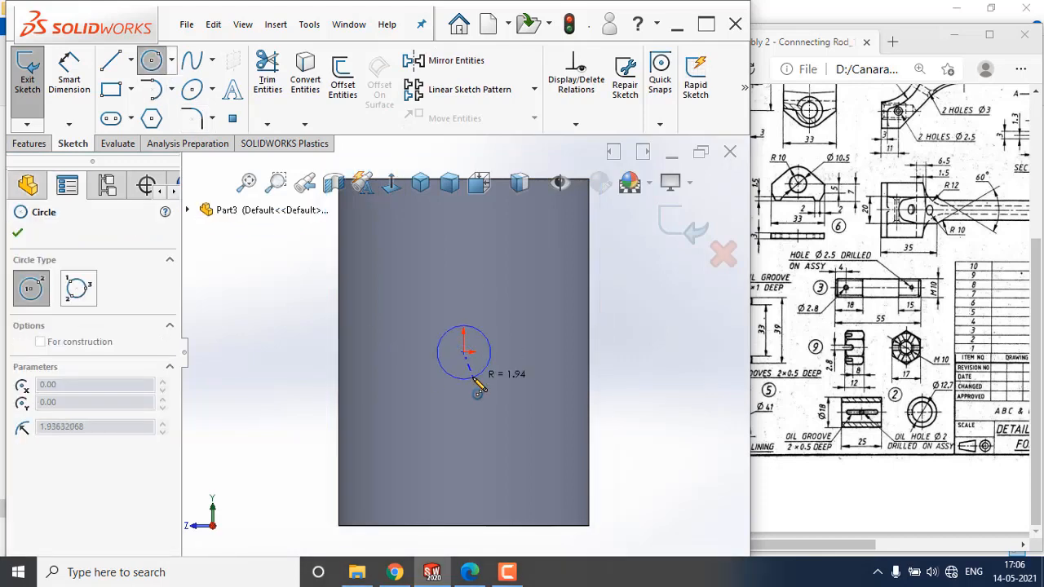
{"action": "left_click", "coordinate": [479, 390]}
Dimension the circle's diameter and set it to 2 mm.
{"action": "left_click", "coordinate": [69, 77]}
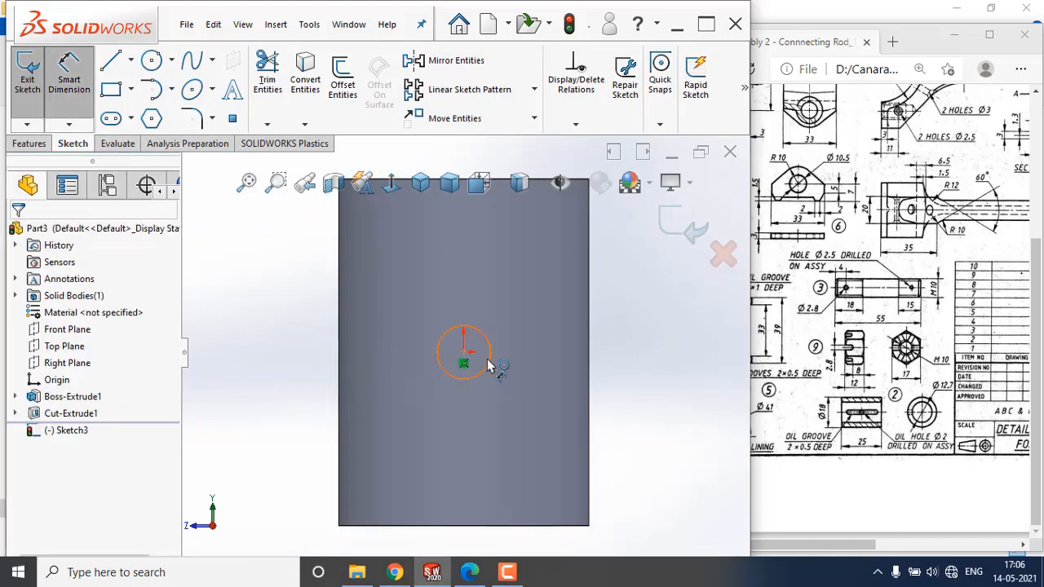
{"action": "left_click", "coordinate": [490, 349]}
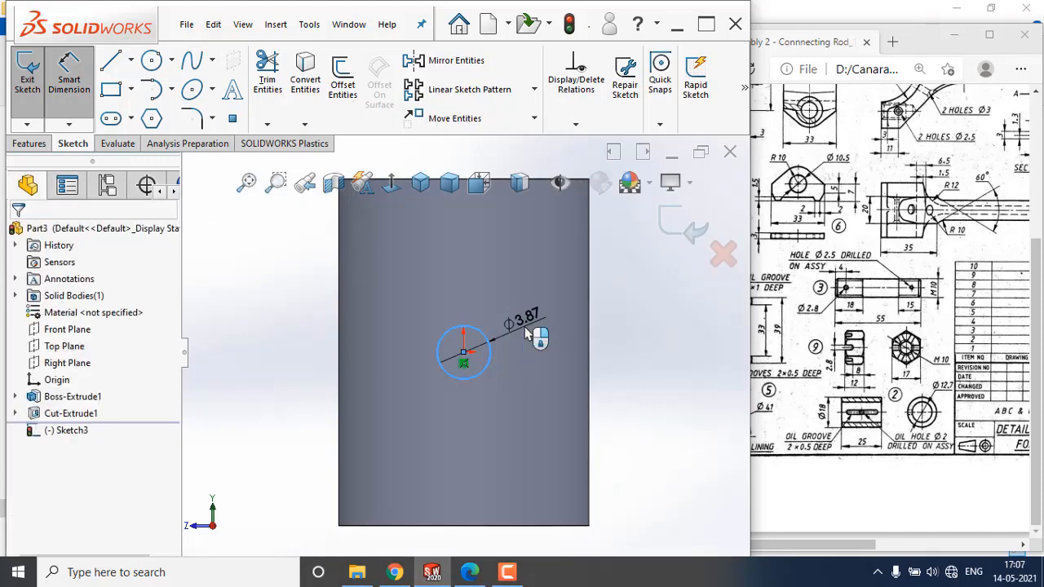
{"action": "left_click", "coordinate": [526, 333]}
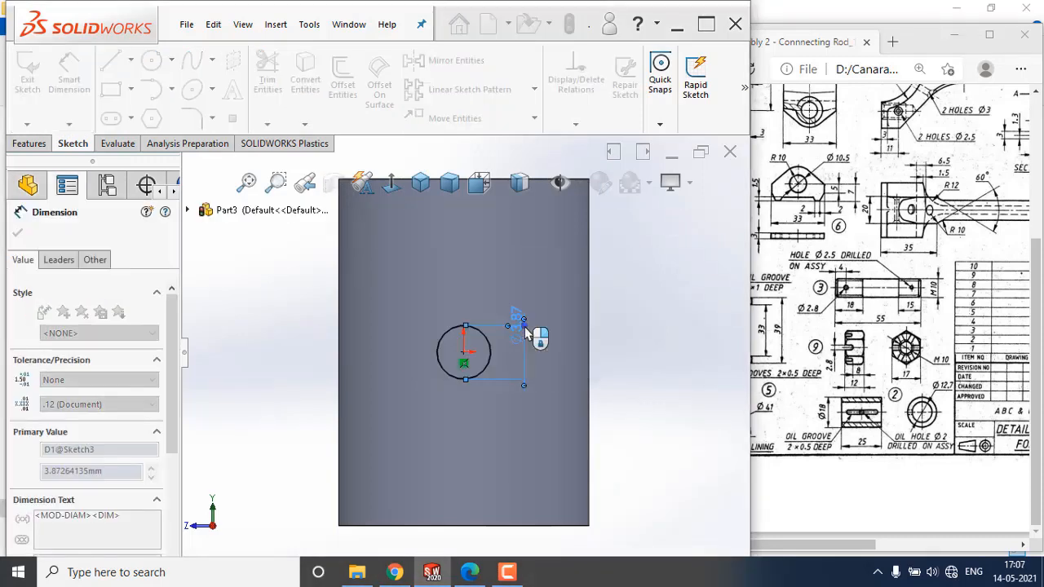
{"action": "type", "text": "20"}
{"action": "key", "text": "Return"}
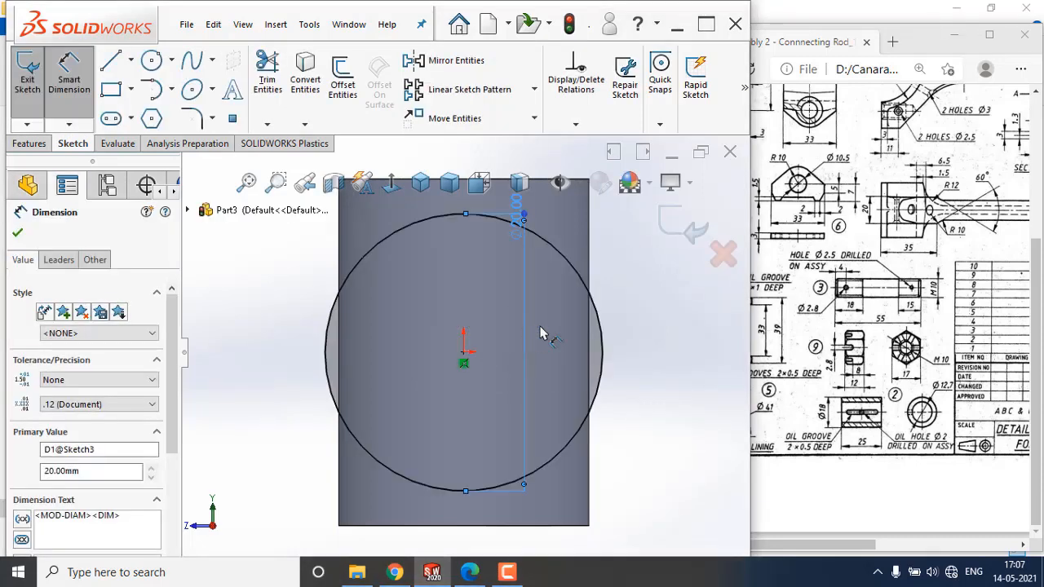
{"action": "left_click_drag", "start_coordinate": [517, 215], "coordinate": [517, 217]}
{"action": "double_click", "coordinate": [517, 217]}
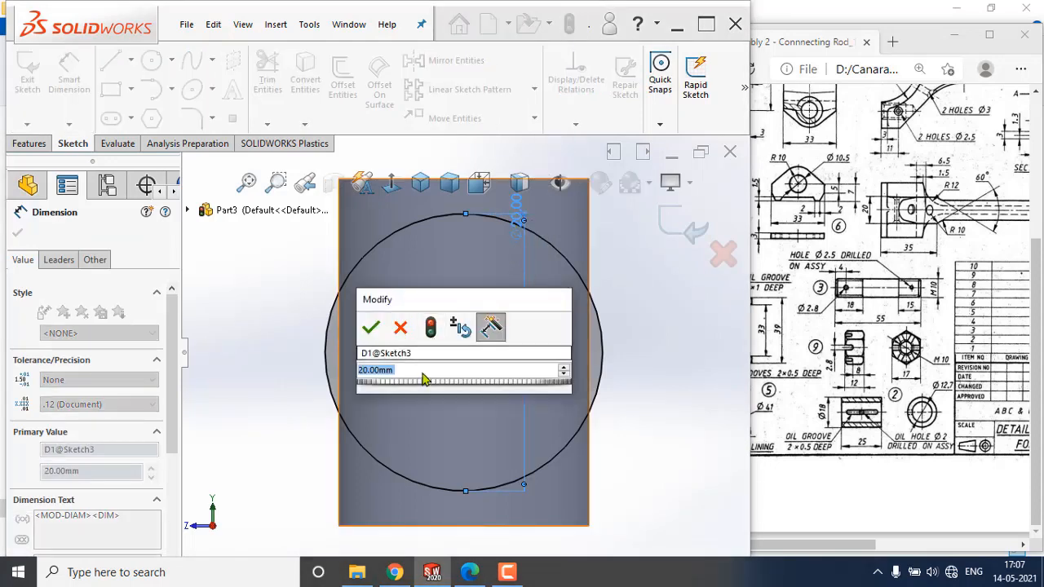
{"action": "type", "text": "2"}
{"action": "key", "text": "Return"}
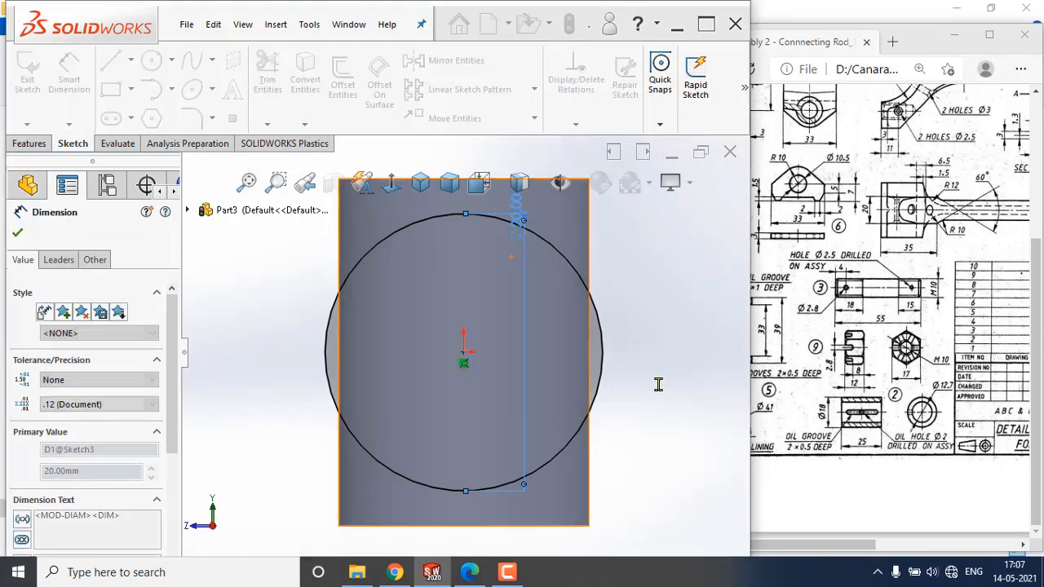
{"action": "left_click", "coordinate": [680, 231]}
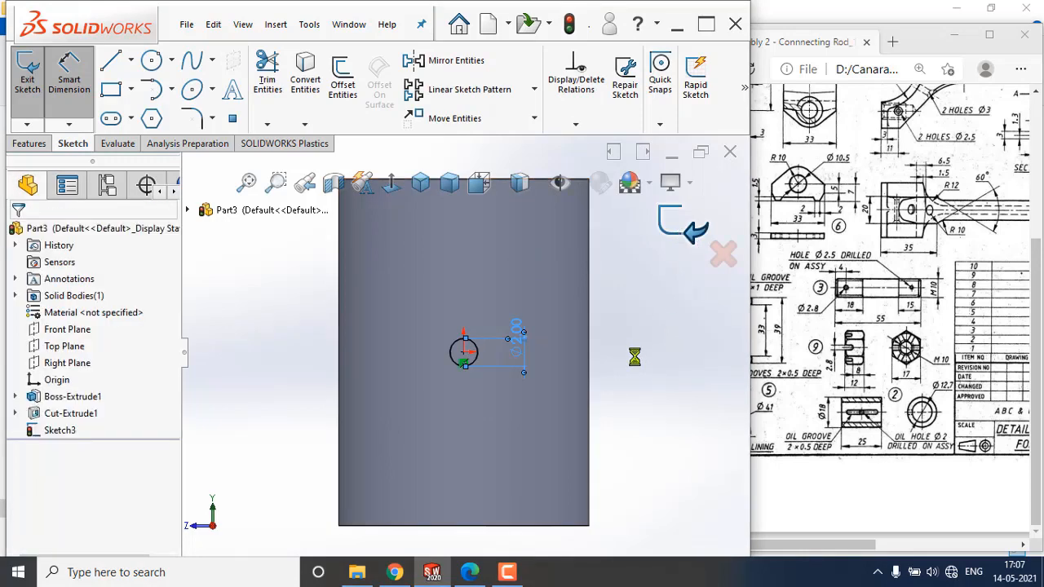
Cut-extrude the Ø2 mm circle with end condition Through All to create the oil hole through the tube wall.
{"action": "mouse_move", "coordinate": [585, 348]}
{"action": "middle_mouse_down"}
{"action": "mouse_move", "coordinate": [615, 408]}
{"action": "mouse_move", "coordinate": [528, 401]}
{"action": "middle_mouse_up"}
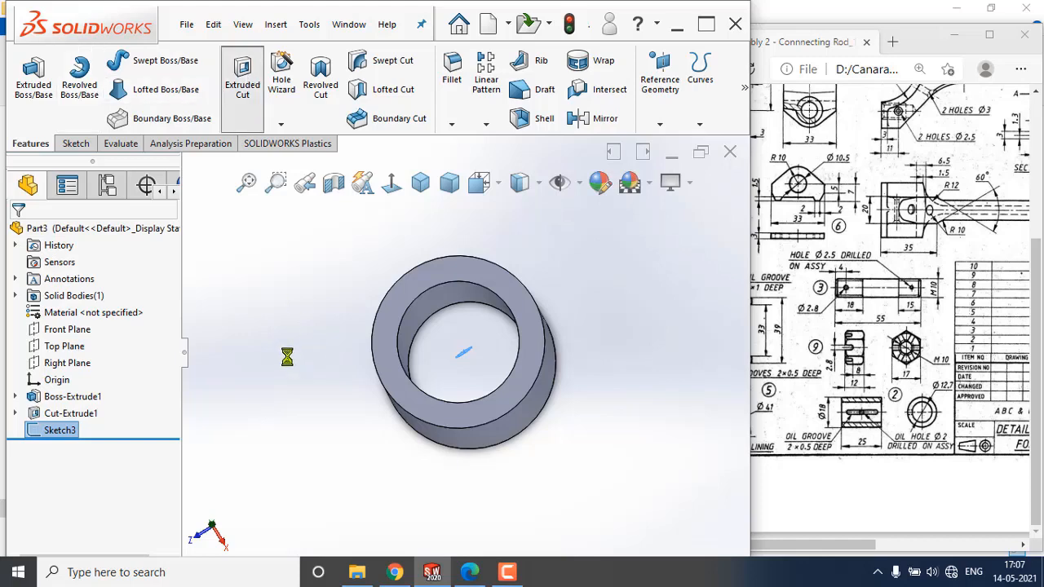
{"action": "middle_click_drag", "start_coordinate": [289, 357], "coordinate": [310, 362]}
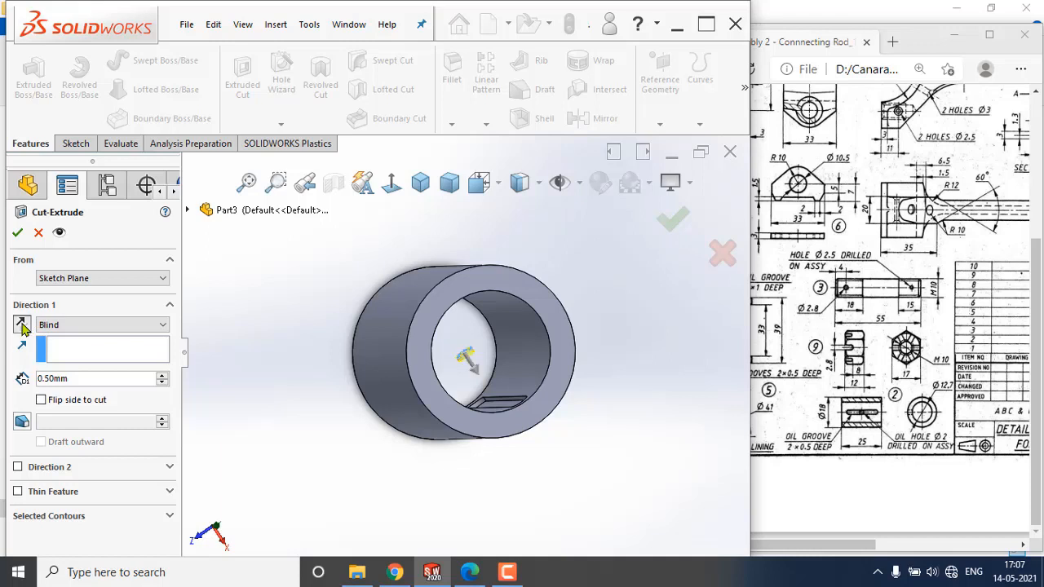
{"action": "left_click", "coordinate": [160, 325]}
{"action": "left_click", "coordinate": [119, 349]}
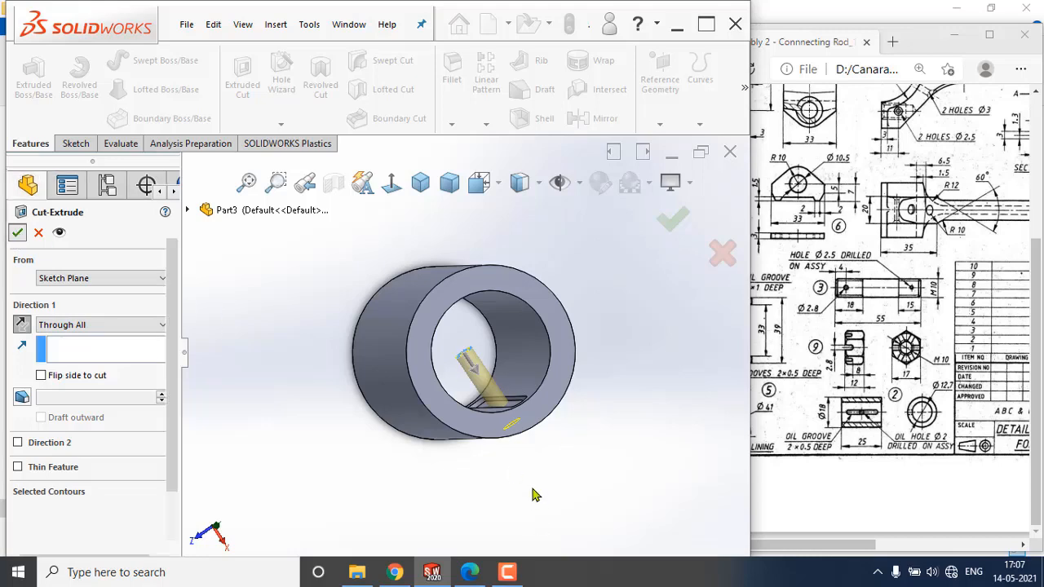
{"action": "left_click", "coordinate": [576, 445]}
{"action": "middle_click_drag", "start_coordinate": [519, 436], "coordinate": [481, 359]}
{"action": "left_click_drag", "start_coordinate": [842, 544], "coordinate": [910, 528]}
{"action": "left_click", "coordinate": [637, 399]}
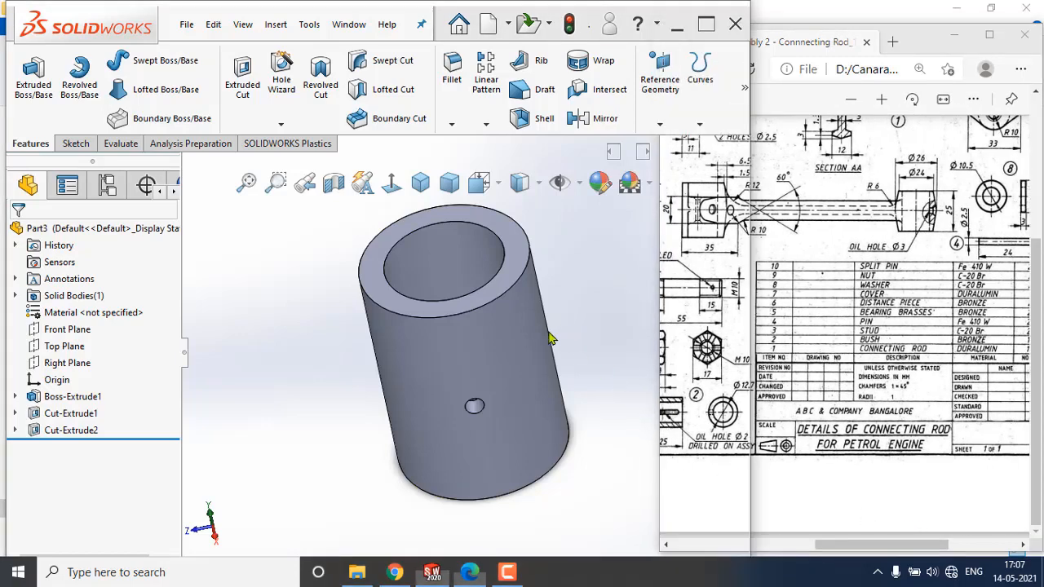
Start saving the part and browse to the CAMD > Connecting Rod folder on the My Work (D:) drive.
{"action": "scroll", "coordinate": [490, 338], "scroll_direction": "up", "scroll_amount": 2}
{"action": "middle_click_drag", "start_coordinate": [489, 338], "coordinate": [507, 328]}
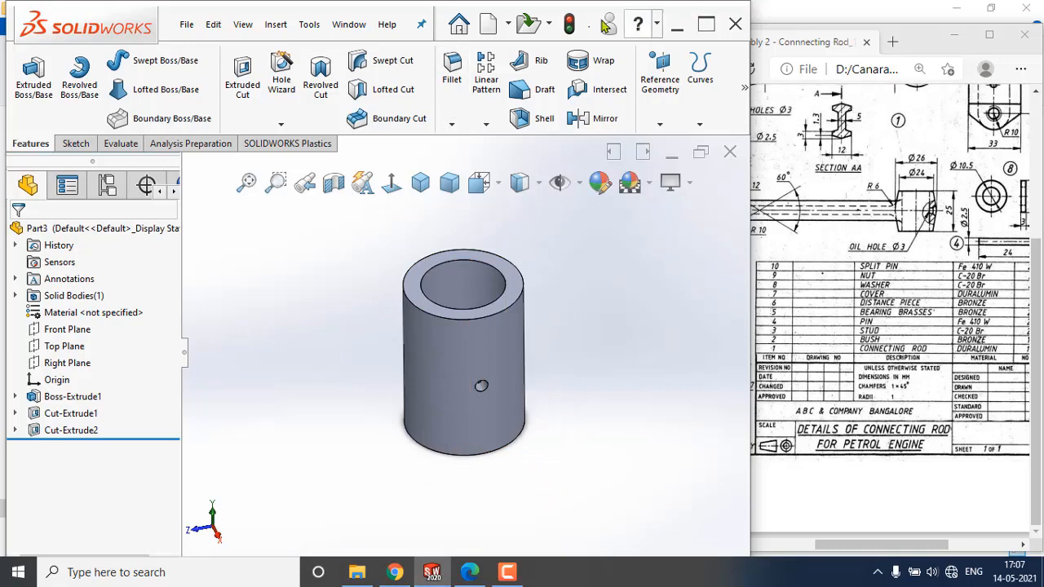
{"action": "left_click", "coordinate": [571, 23]}
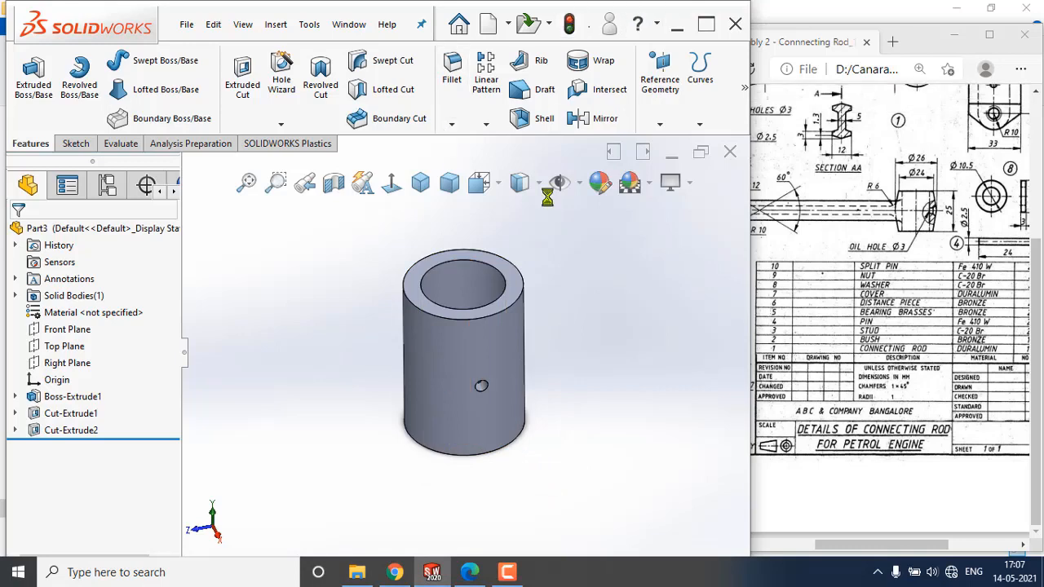
{"action": "left_click", "coordinate": [188, 24]}
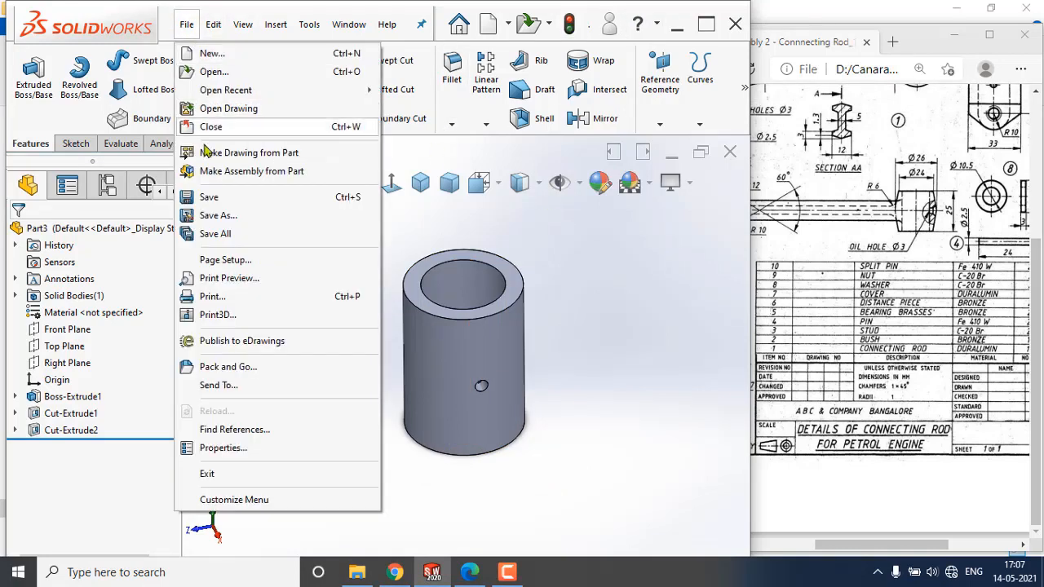
{"action": "left_click", "coordinate": [219, 197]}
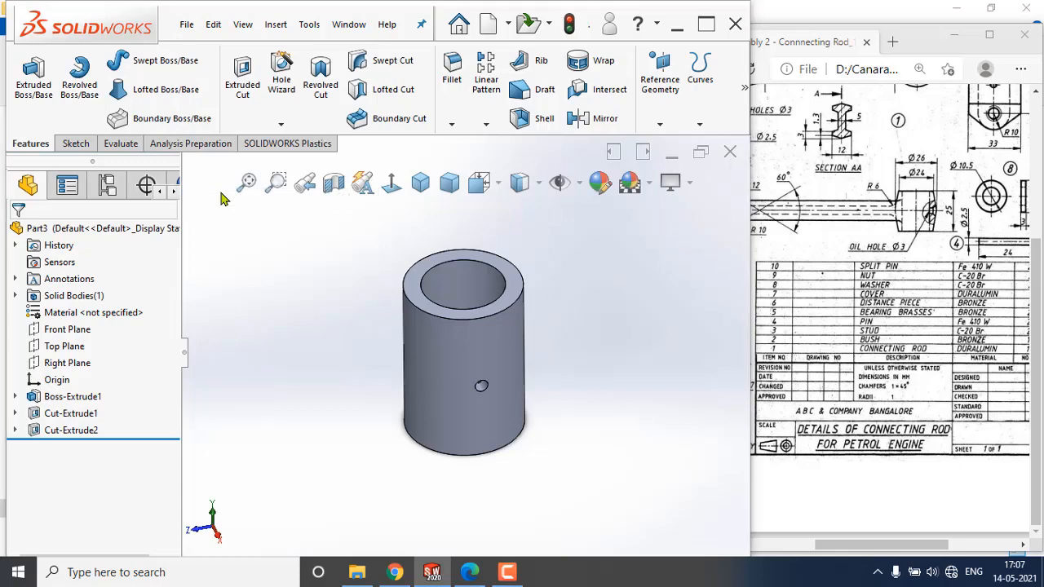
{"action": "left_click_drag", "start_coordinate": [858, 546], "coordinate": [833, 545]}
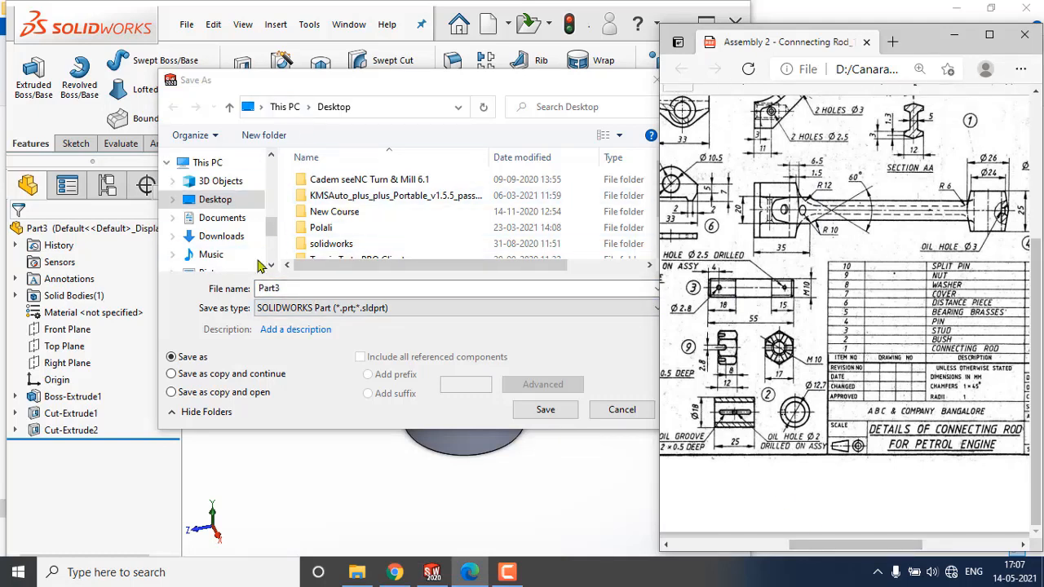
{"action": "left_click_drag", "start_coordinate": [271, 227], "coordinate": [272, 247]}
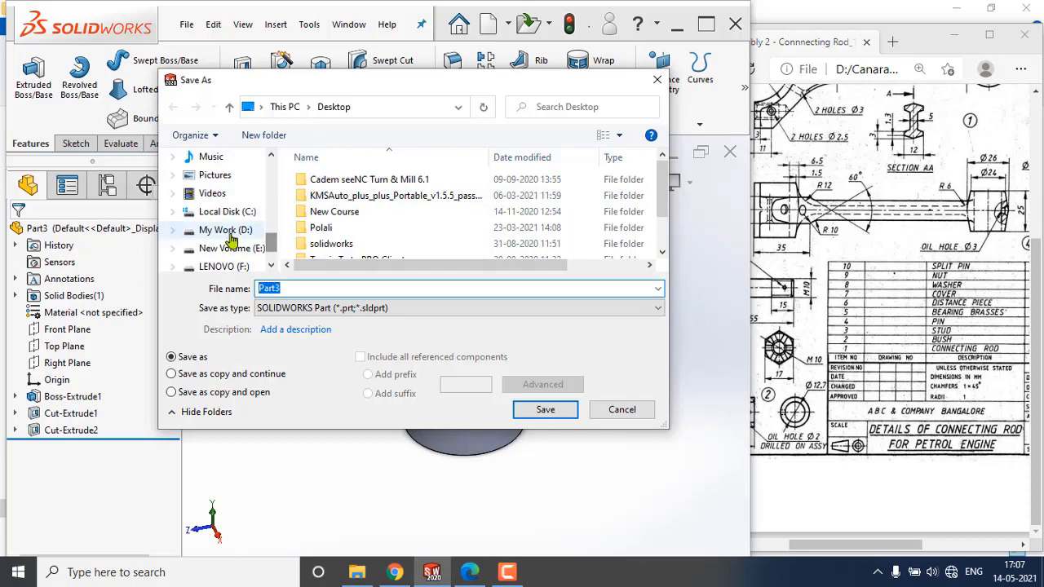
{"action": "left_click", "coordinate": [228, 248]}
{"action": "left_click", "coordinate": [222, 233]}
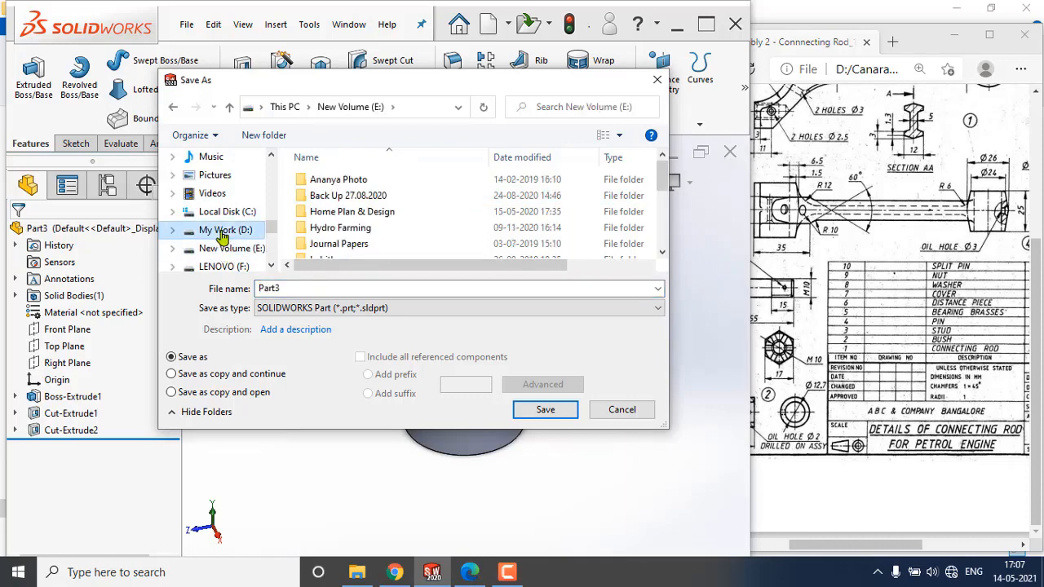
{"action": "double_click", "coordinate": [351, 212]}
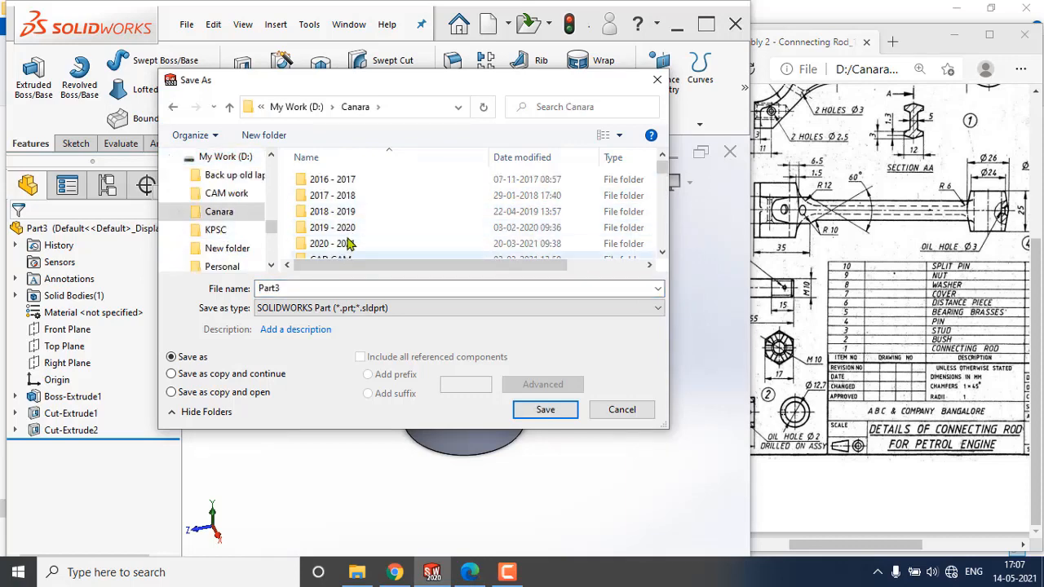
{"action": "scroll", "coordinate": [359, 224], "scroll_direction": "down", "scroll_amount": 2}
{"action": "left_click", "coordinate": [341, 204]}
{"action": "double_click", "coordinate": [341, 203]}
{"action": "left_click", "coordinate": [368, 186]}
{"action": "double_click", "coordinate": [368, 186]}
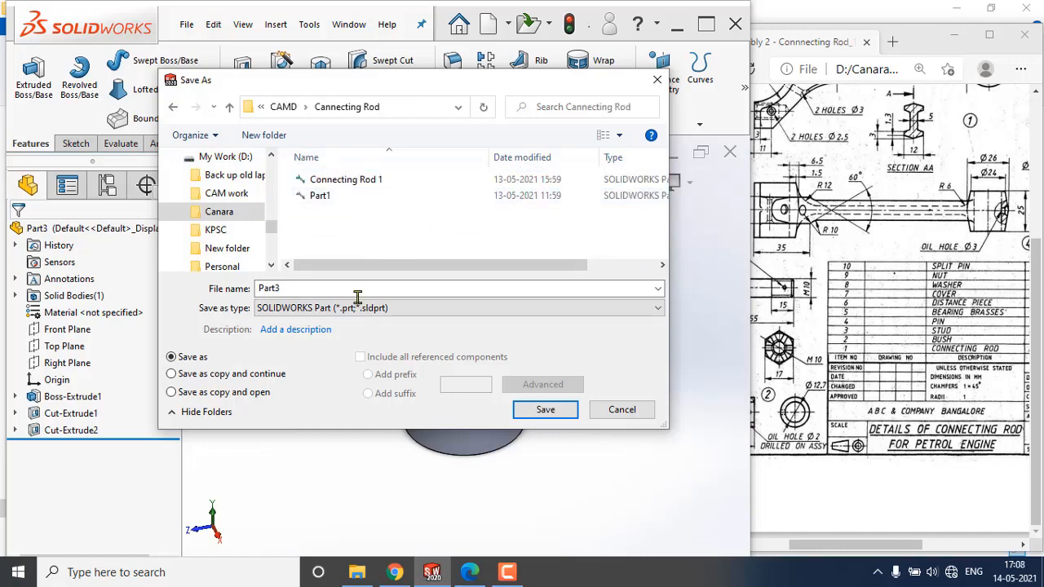
Name the file Bush and save it.
{"action": "double_click", "coordinate": [272, 288]}
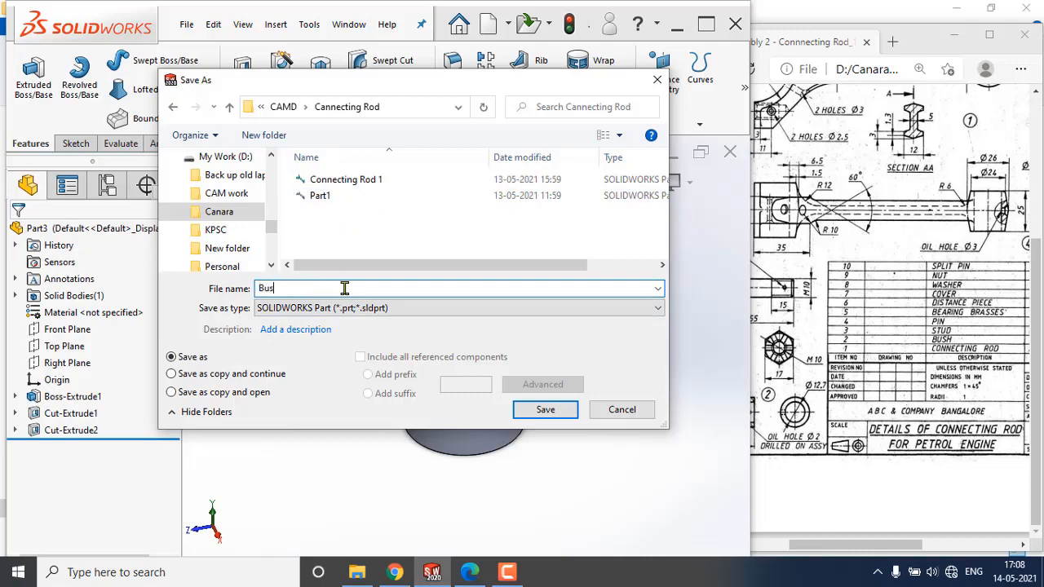
{"action": "type", "text": "Bush"}
{"action": "left_click", "coordinate": [545, 411]}
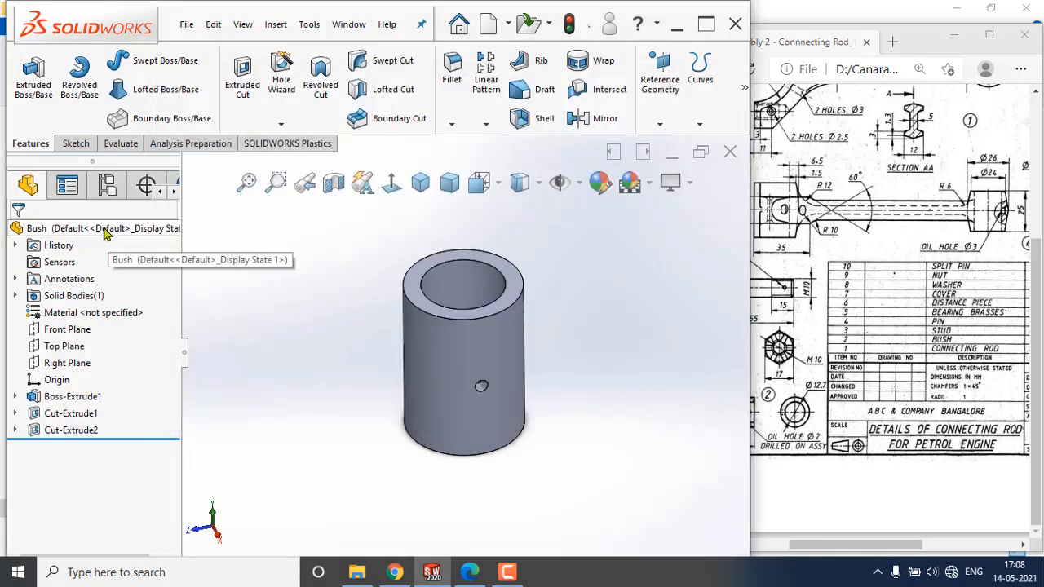
Apply a light orange colour to the whole Bush part.
{"action": "right_click", "coordinate": [104, 231]}
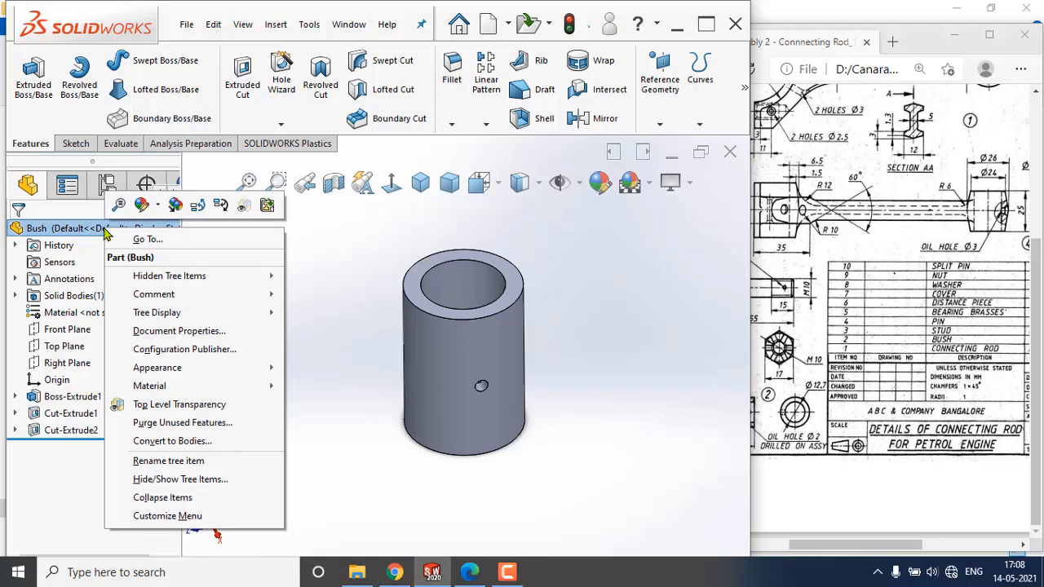
{"action": "left_click", "coordinate": [161, 210]}
{"action": "left_click", "coordinate": [220, 243]}
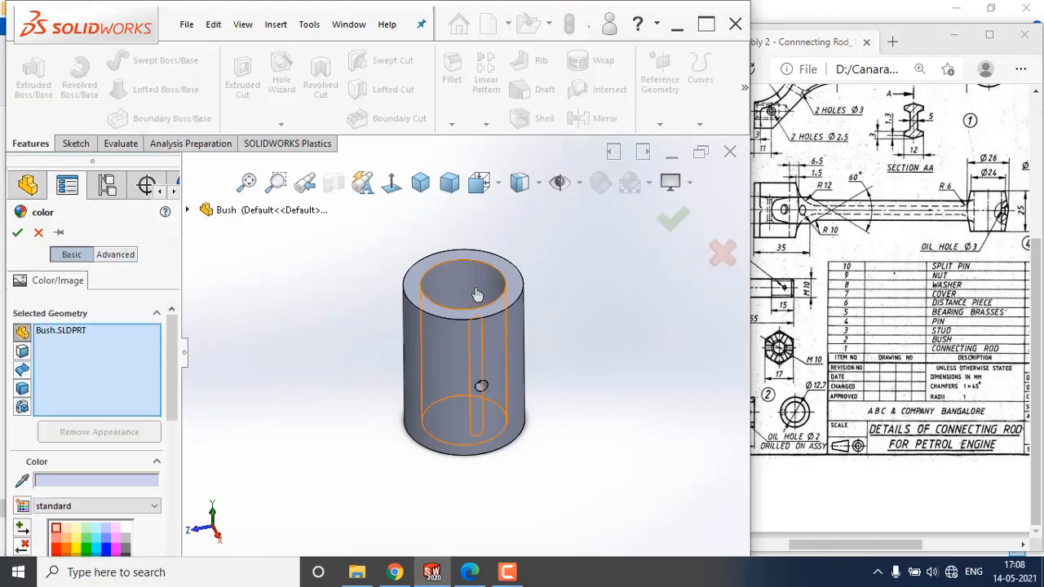
{"action": "scroll", "coordinate": [82, 463], "scroll_direction": "down", "scroll_amount": 3}
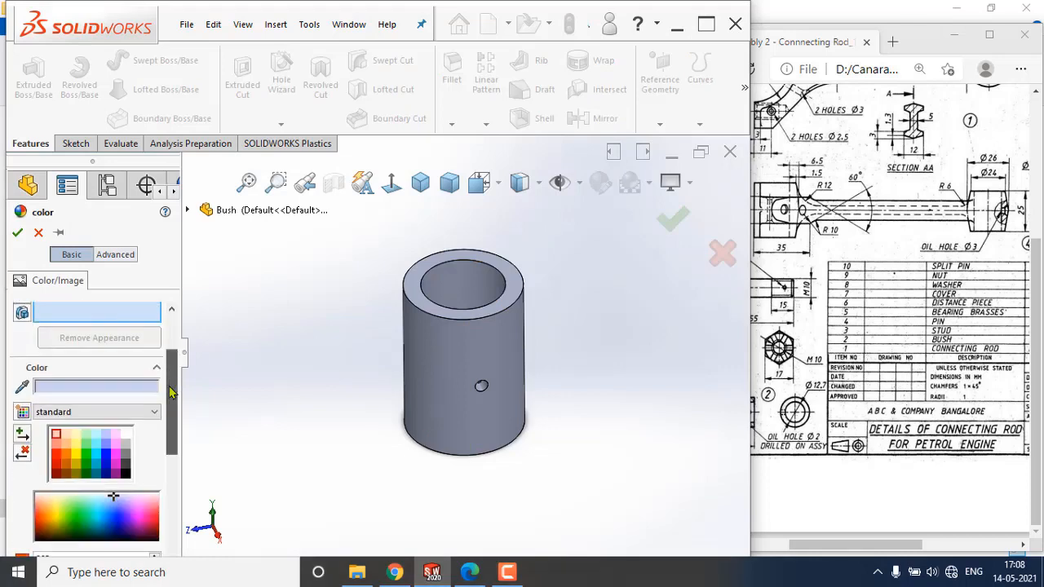
{"action": "left_click", "coordinate": [74, 460]}
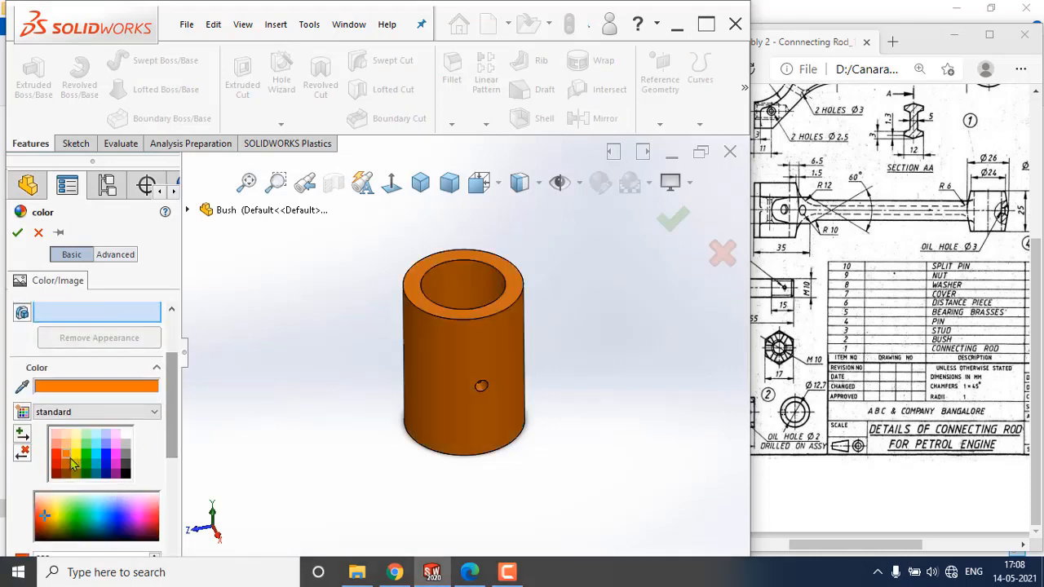
{"action": "left_click", "coordinate": [65, 446]}
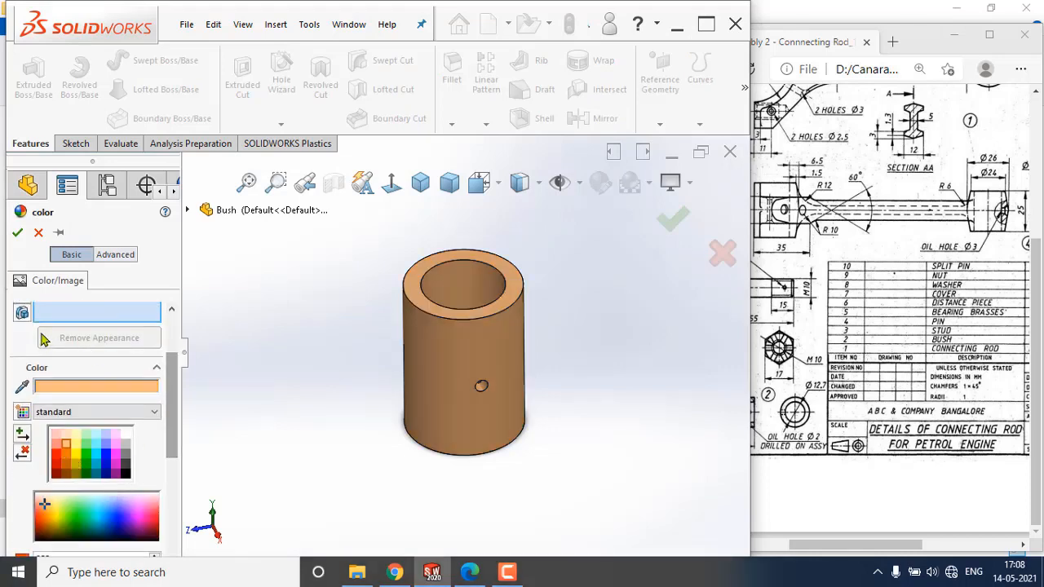
{"action": "key", "text": "Return"}
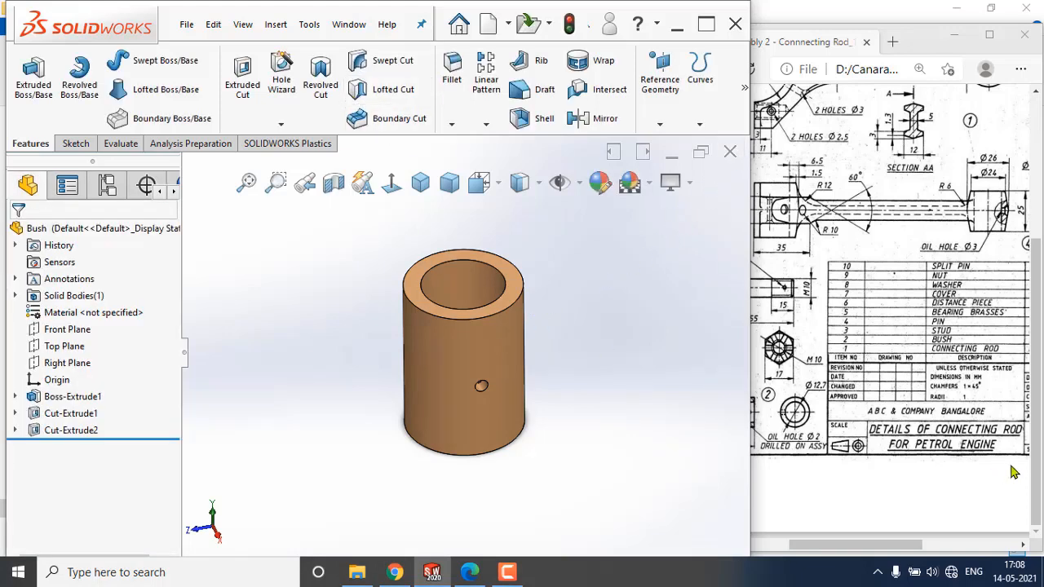
Create a new part document.
{"action": "left_click", "coordinate": [881, 548]}
{"action": "mouse_move", "coordinate": [881, 548]}
{"action": "left_mouse_down"}
{"action": "mouse_move", "coordinate": [901, 548]}
{"action": "mouse_move", "coordinate": [841, 550]}
{"action": "left_mouse_up"}
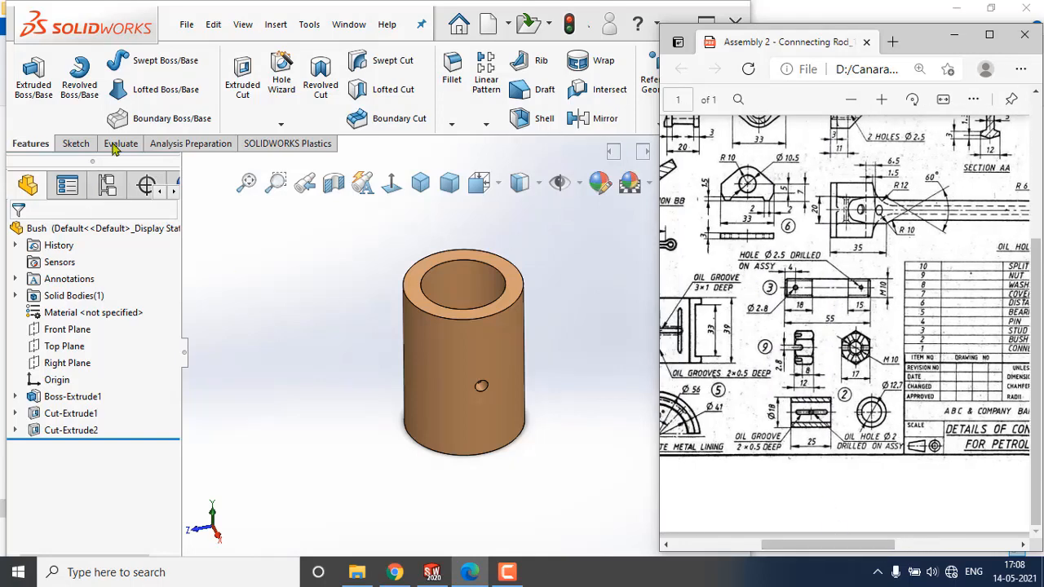
{"action": "left_click", "coordinate": [187, 27]}
{"action": "left_click", "coordinate": [191, 59]}
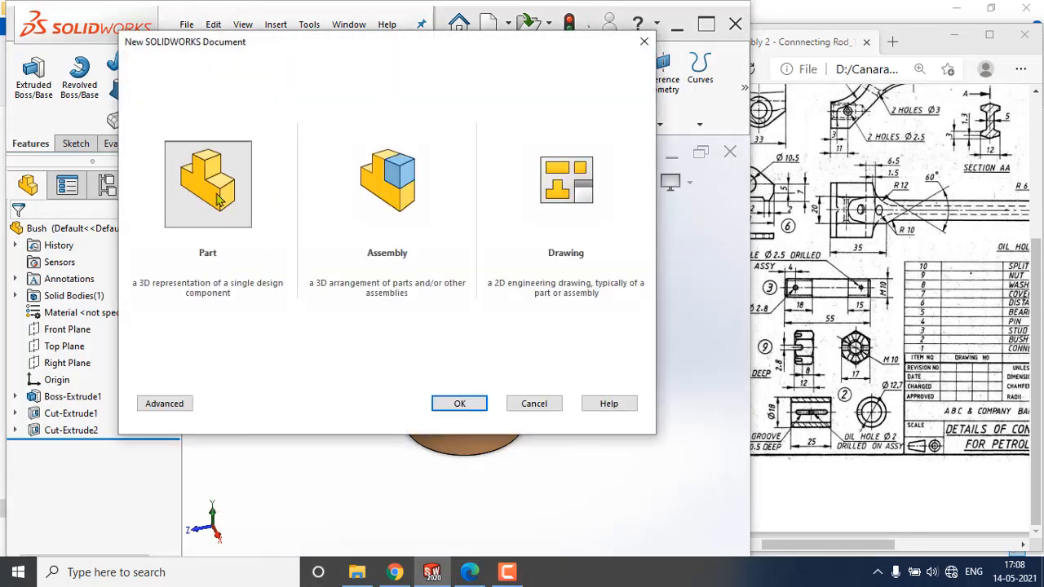
{"action": "left_click", "coordinate": [461, 405]}
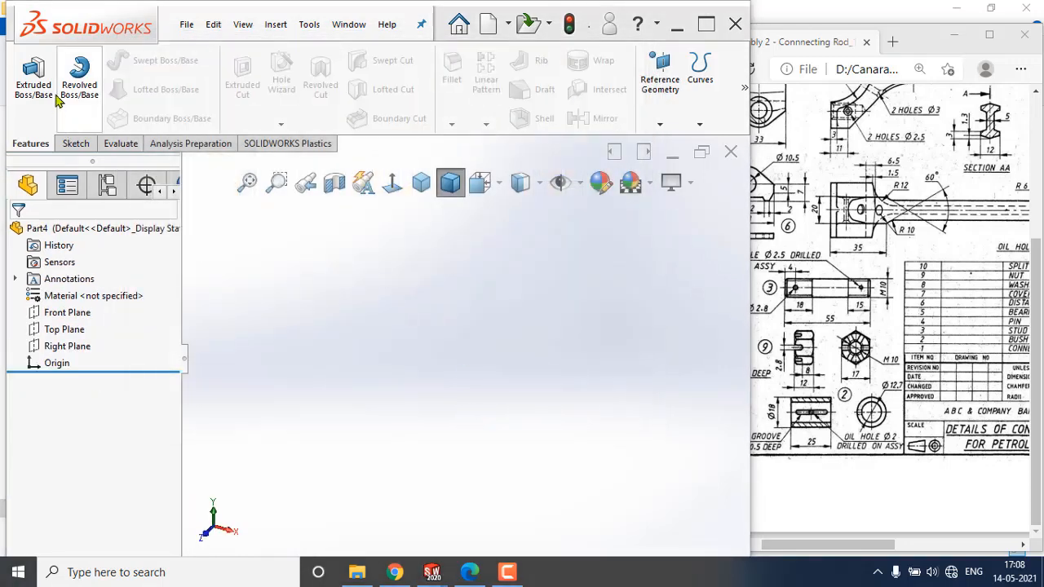
Start a sketch on the Right Plane and draw a circle centred on the origin, about 18.7 mm in diameter.
{"action": "left_click", "coordinate": [72, 347]}
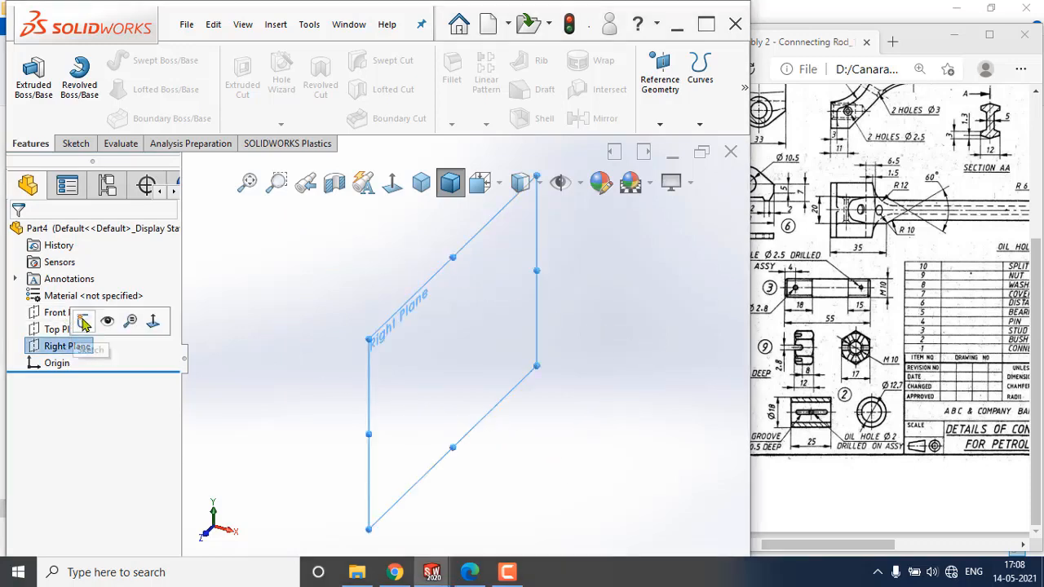
{"action": "left_click", "coordinate": [84, 323]}
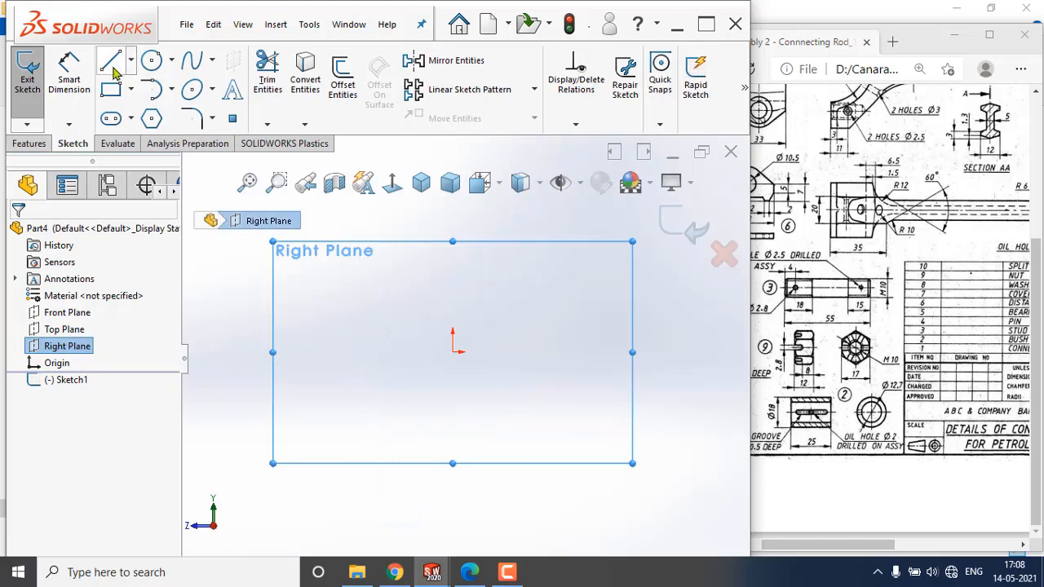
{"action": "left_click", "coordinate": [151, 60]}
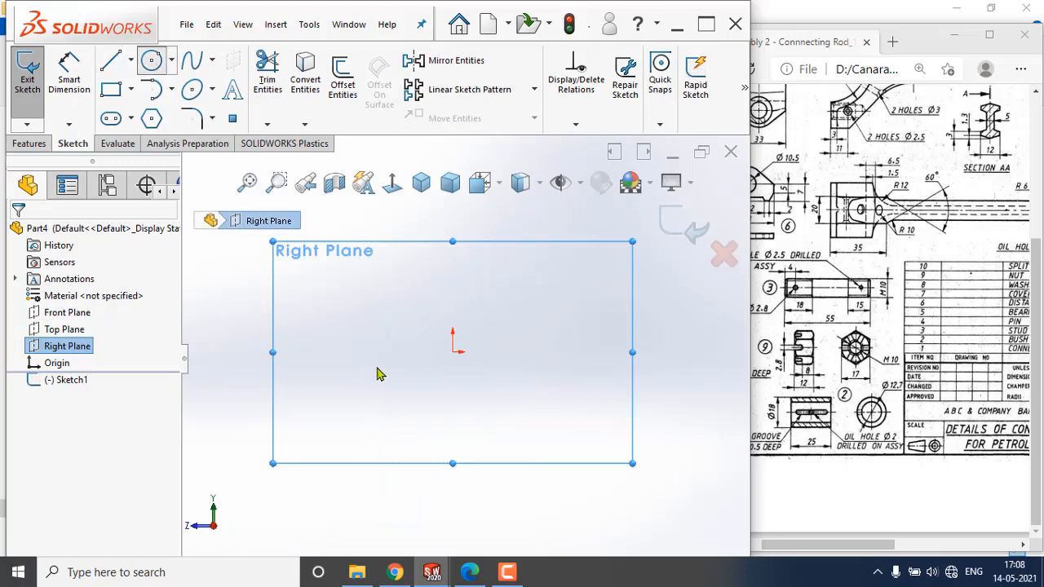
{"action": "left_click", "coordinate": [453, 353]}
{"action": "left_click", "coordinate": [466, 372]}
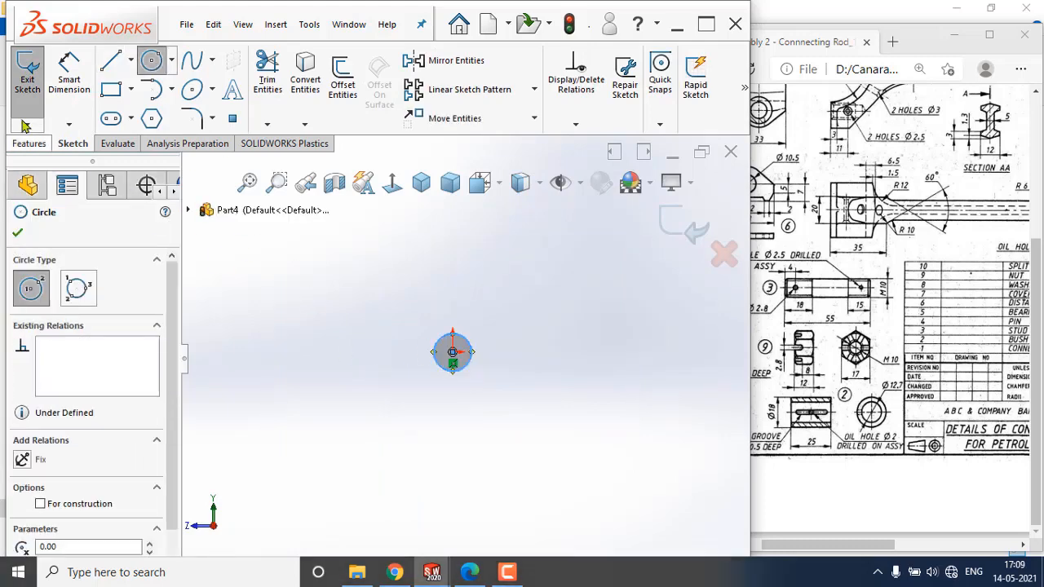
Dimension the circle's diameter and set it to 10 mm.
{"action": "left_click", "coordinate": [70, 84]}
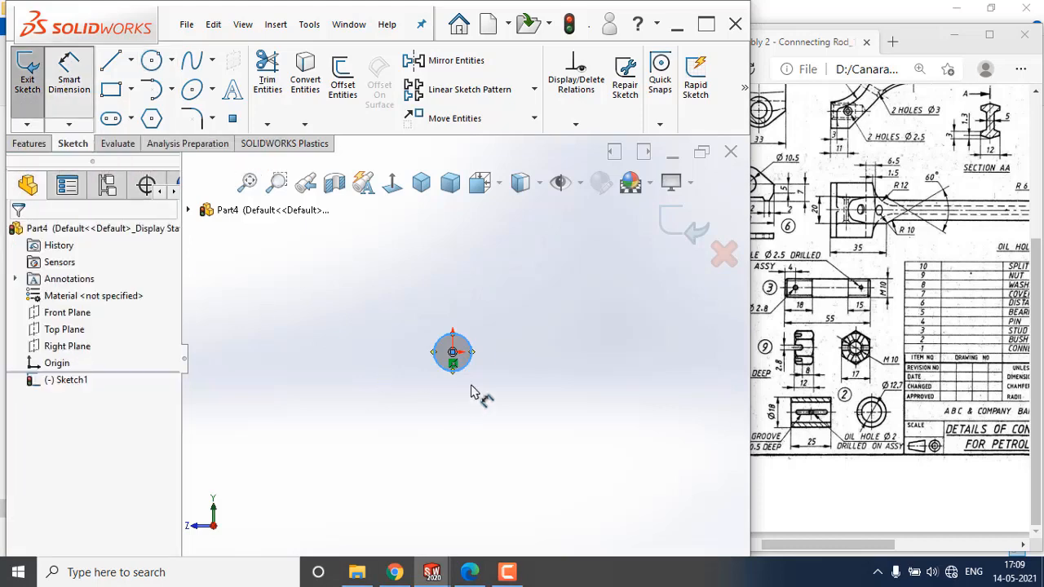
{"action": "left_click", "coordinate": [467, 344]}
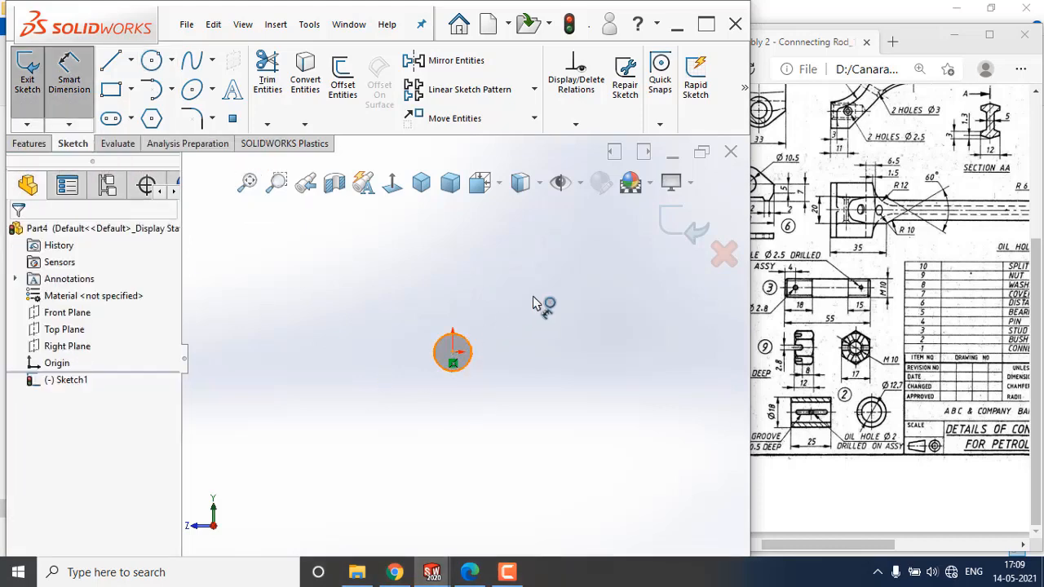
{"action": "left_click", "coordinate": [548, 351]}
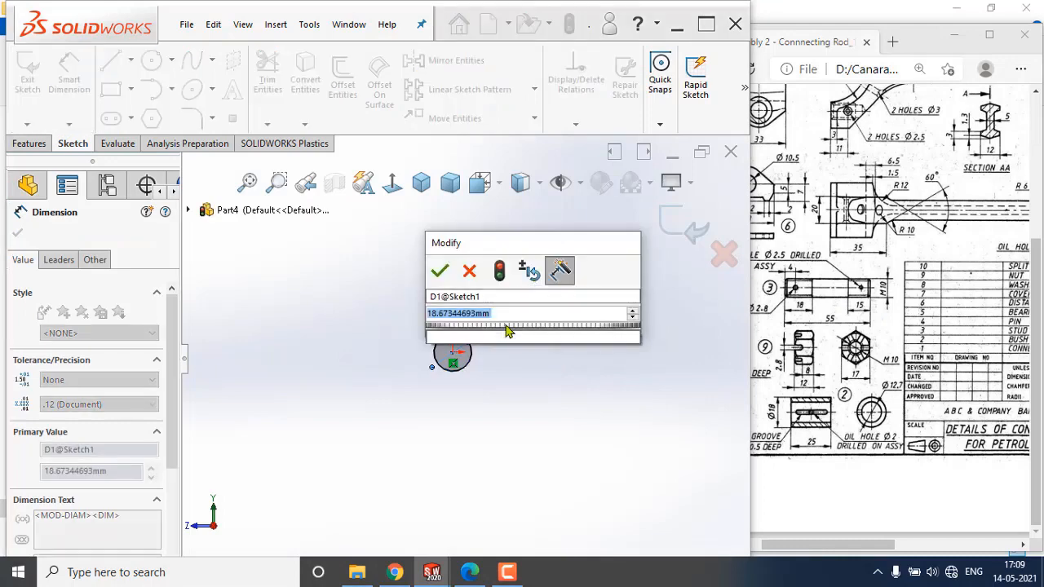
{"action": "type", "text": "10"}
{"action": "key", "text": "Return"}
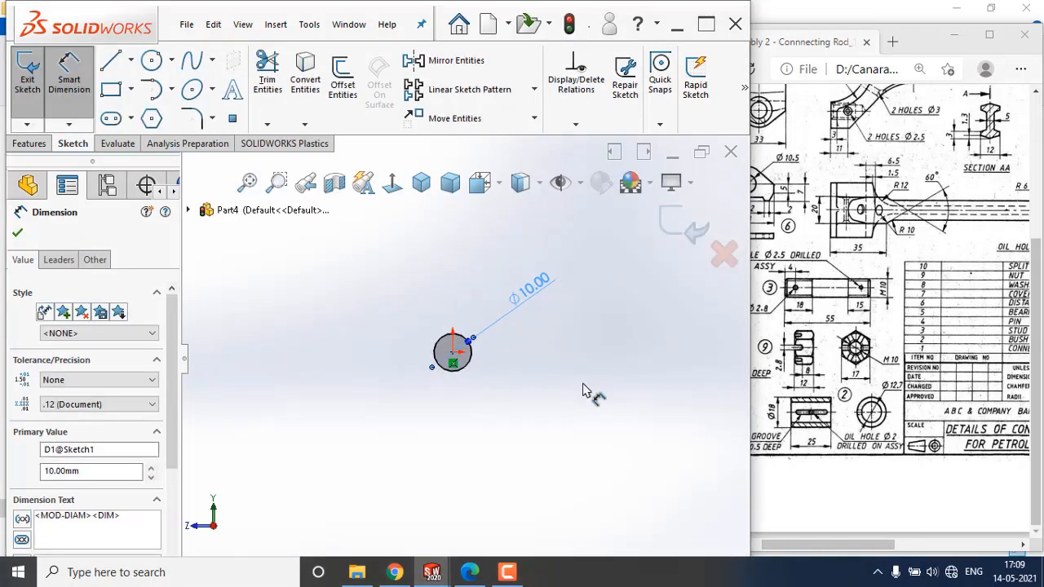
{"action": "left_click", "coordinate": [583, 385]}
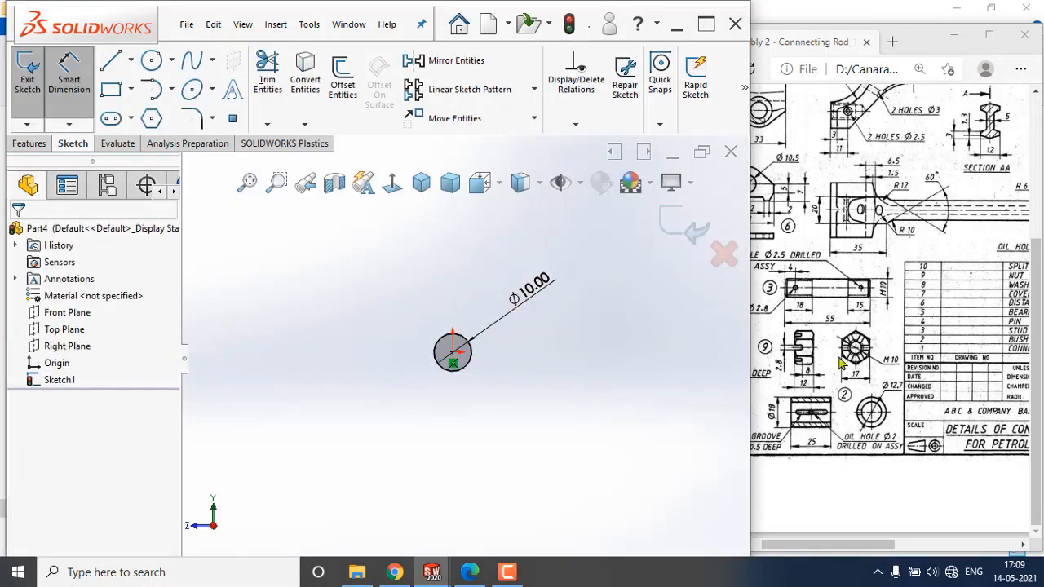
Extrude the Ø10 mm circle 55 mm using the Mid Plane end condition.
{"action": "left_click", "coordinate": [30, 144]}
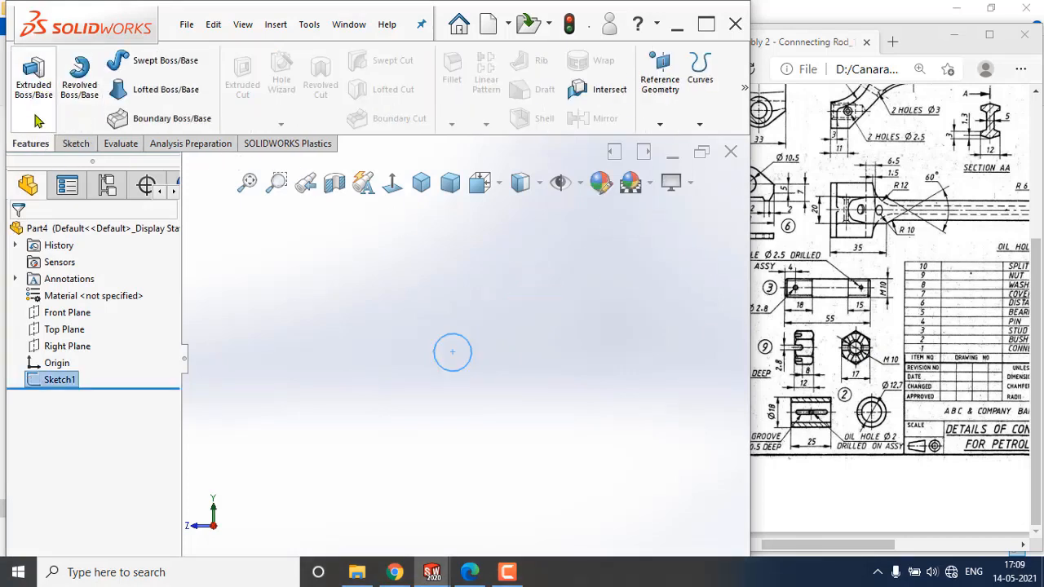
{"action": "left_click", "coordinate": [37, 88]}
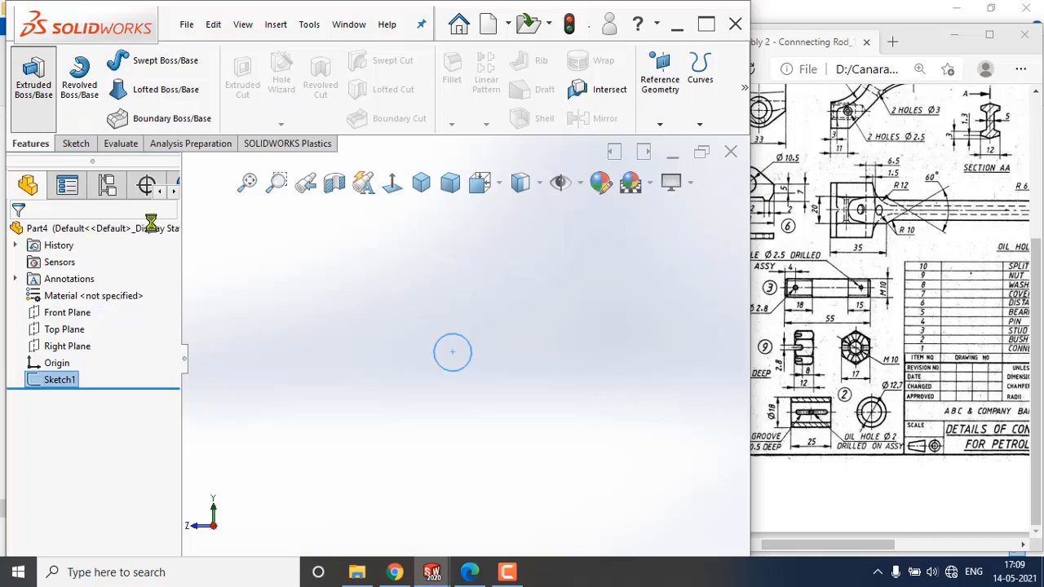
{"action": "left_click", "coordinate": [109, 332]}
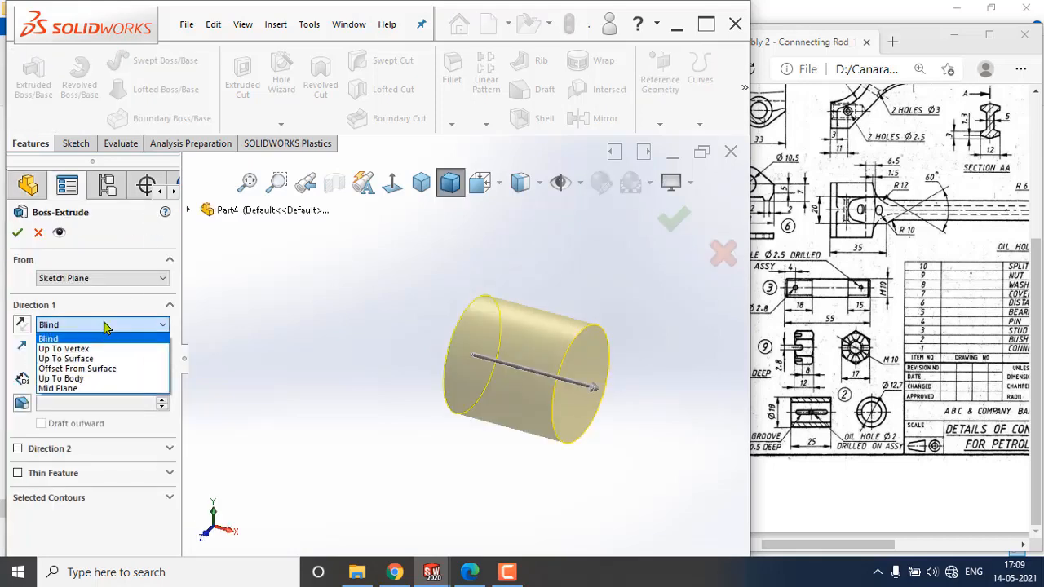
{"action": "left_click", "coordinate": [102, 391]}
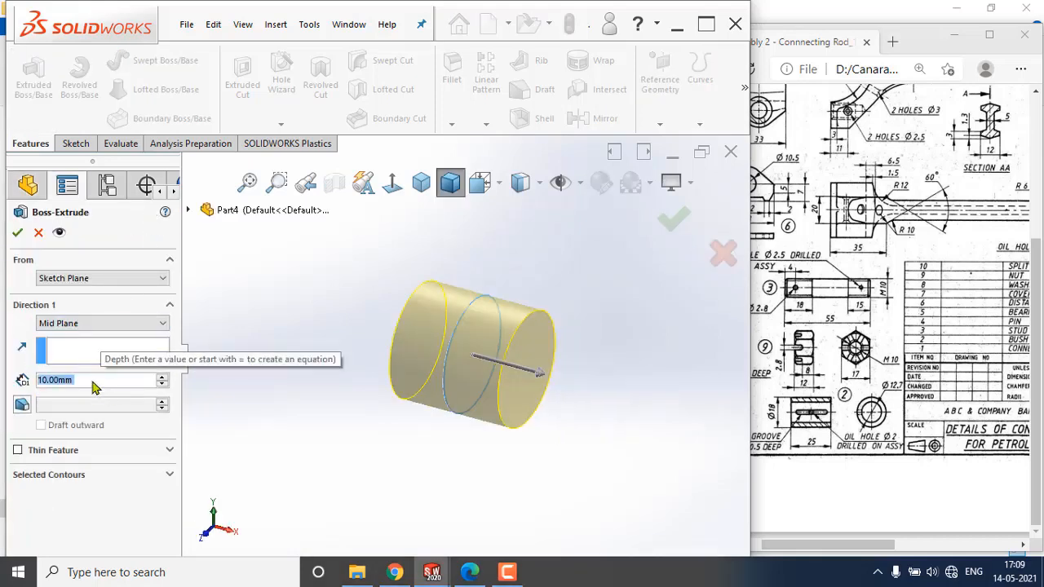
{"action": "type", "text": "55"}
{"action": "key", "text": "Return"}
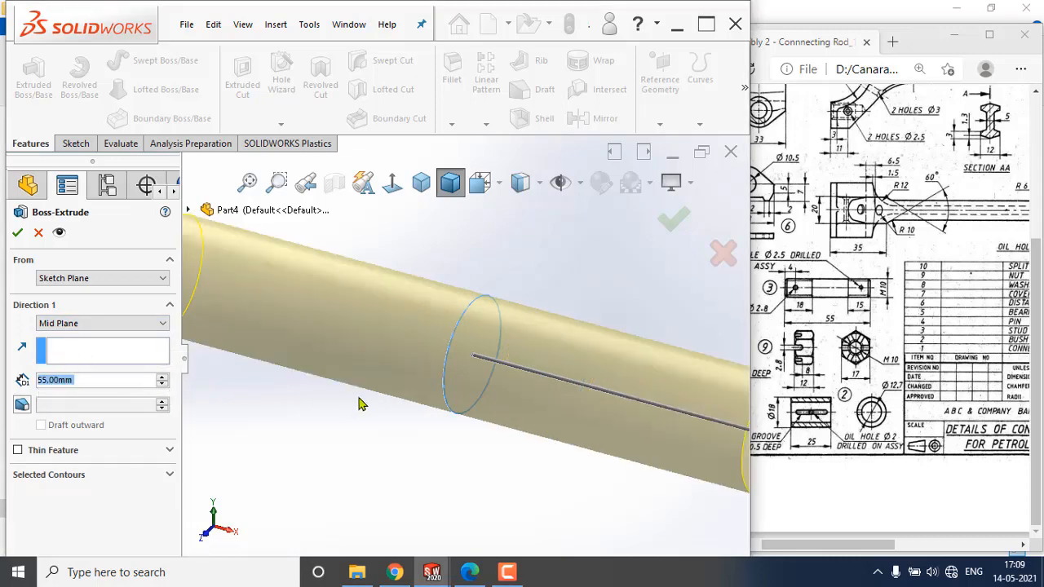
{"action": "left_click", "coordinate": [18, 234]}
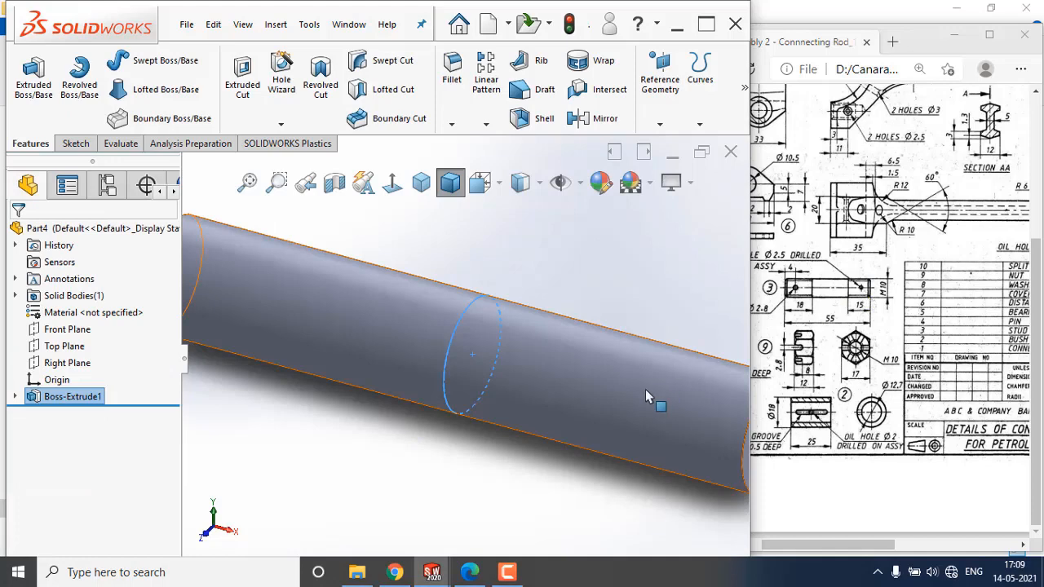
Chamfer both circular end faces of the cylinder by 1 mm.
{"action": "key", "text": "f"}
{"action": "left_click", "coordinate": [462, 429]}
{"action": "left_click", "coordinate": [451, 124]}
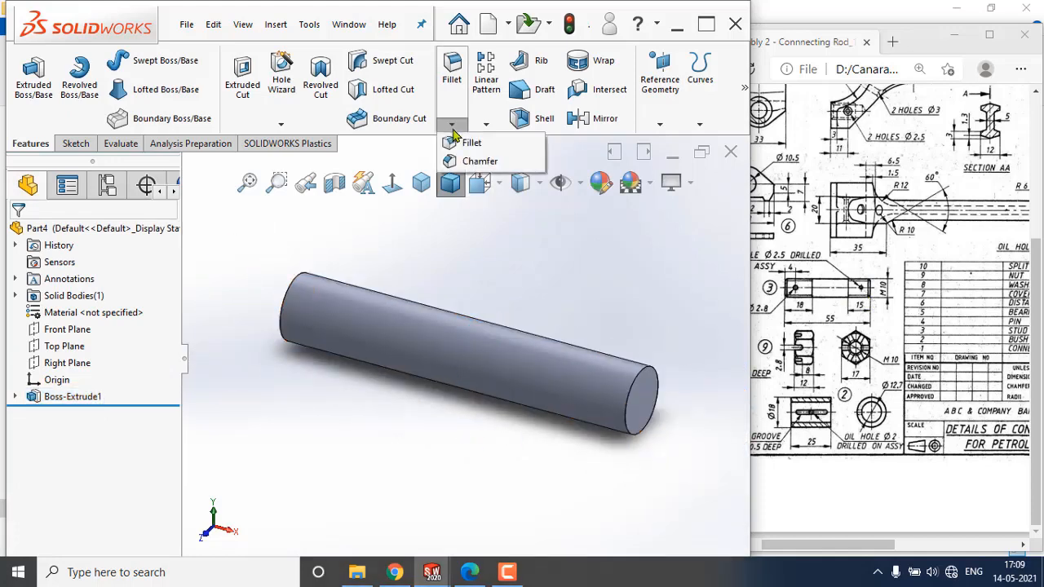
{"action": "left_click", "coordinate": [462, 163]}
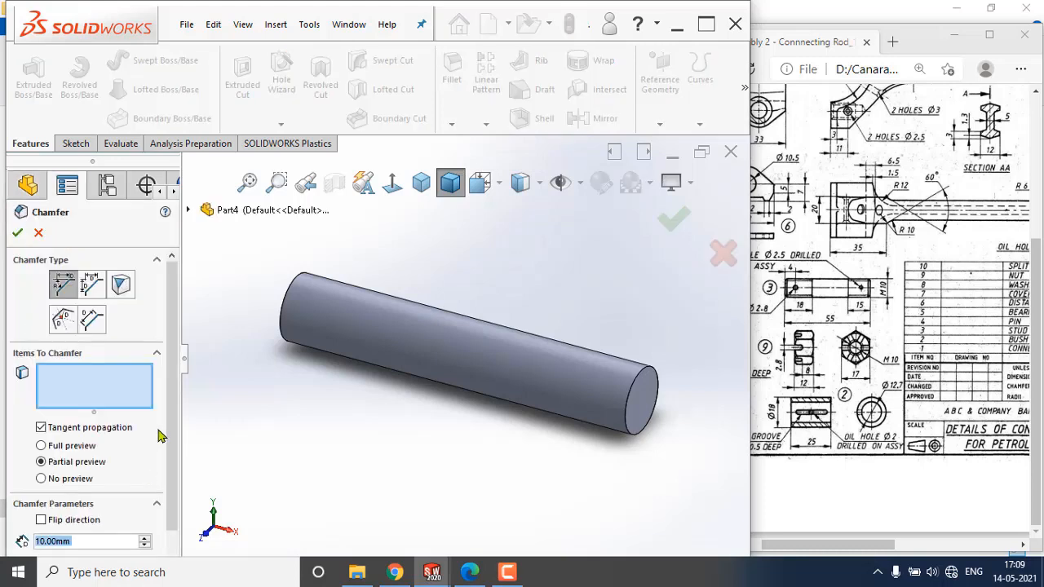
{"action": "left_click", "coordinate": [88, 543]}
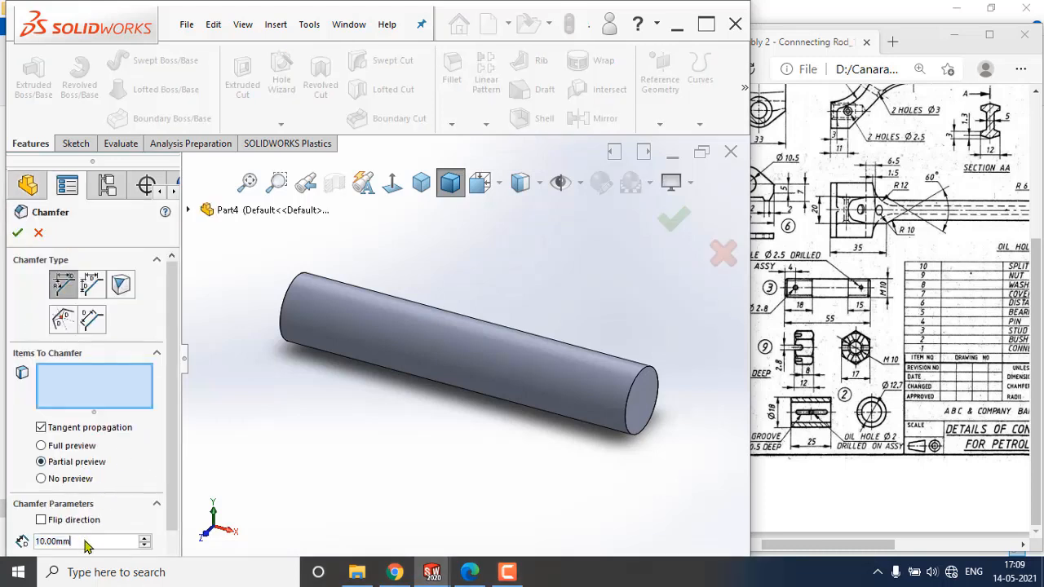
{"action": "type", "text": "1"}
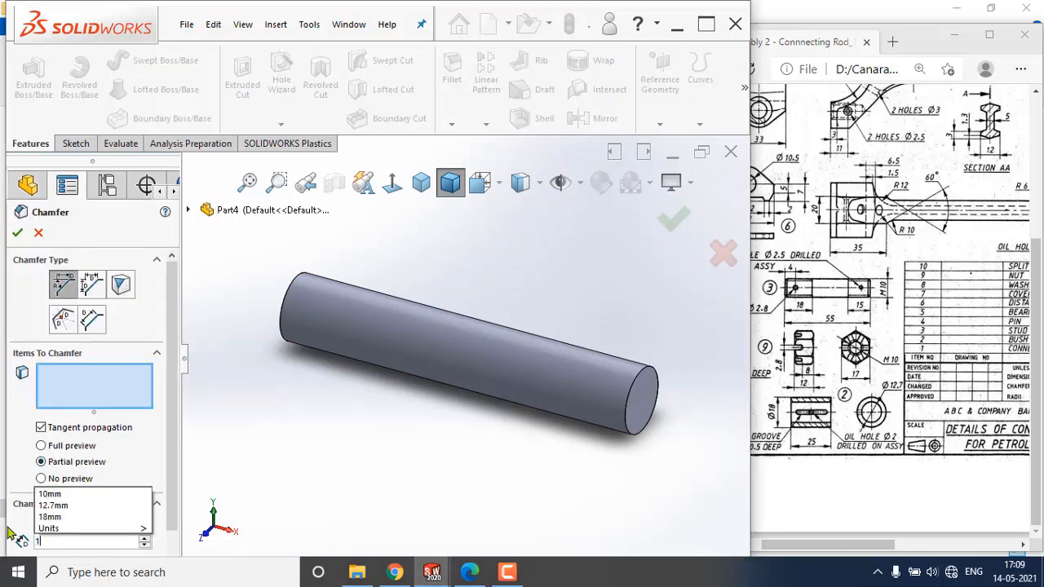
{"action": "key", "text": "Return"}
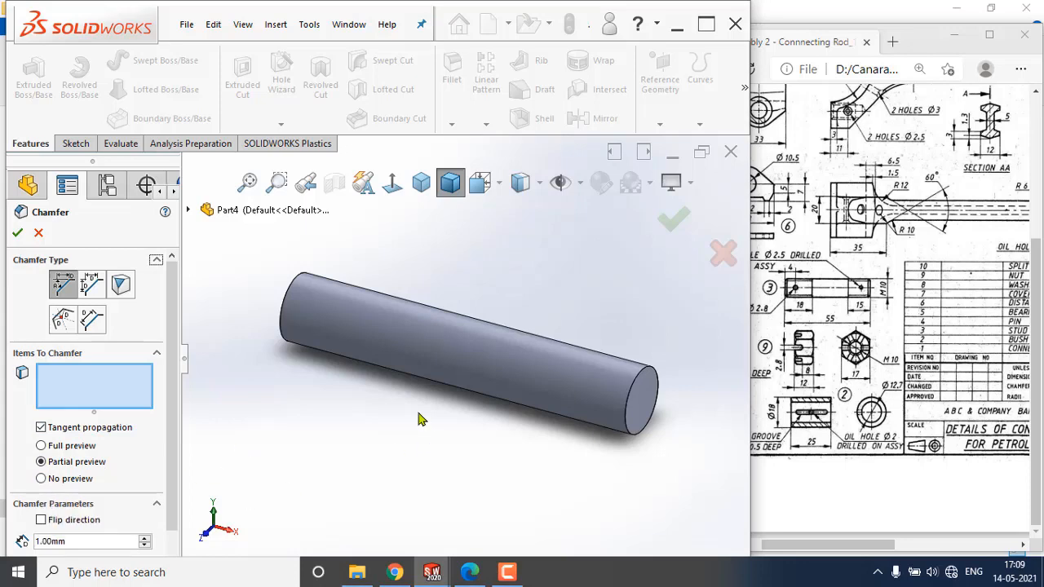
{"action": "left_click", "coordinate": [625, 408]}
{"action": "middle_click_drag", "start_coordinate": [411, 414], "coordinate": [483, 438]}
{"action": "left_click", "coordinate": [329, 341]}
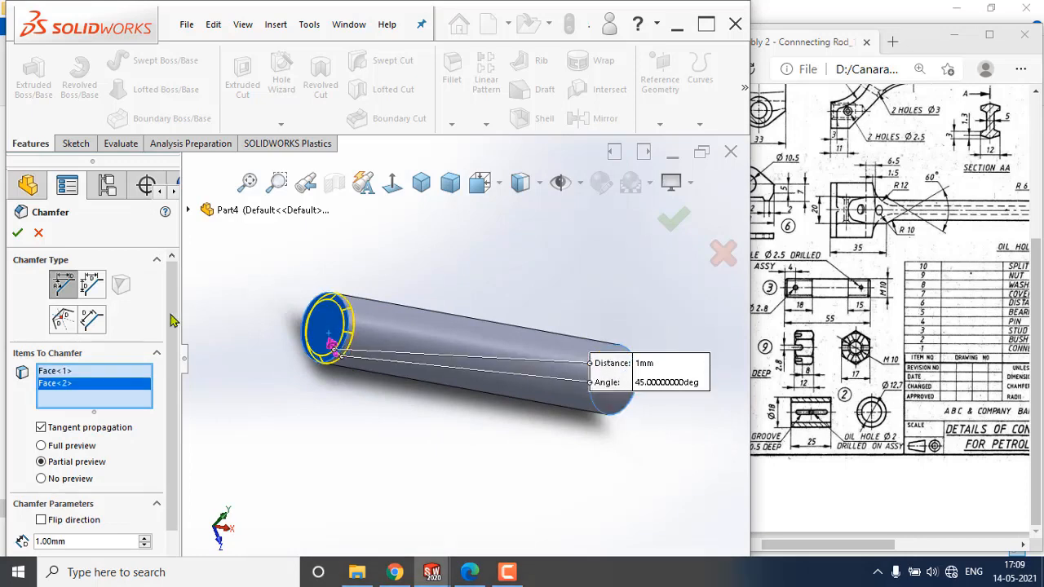
{"action": "key", "text": "Return"}
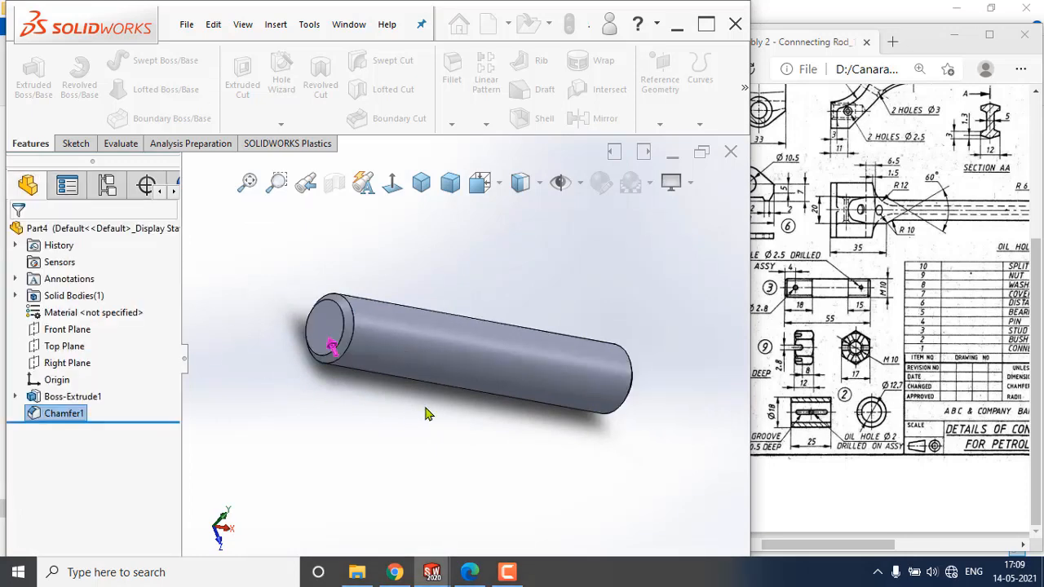
Start a sketch on the Top Plane, view it face-on, and draw a small circle near the pin's left end.
{"action": "middle_click_drag", "start_coordinate": [429, 406], "coordinate": [375, 341]}
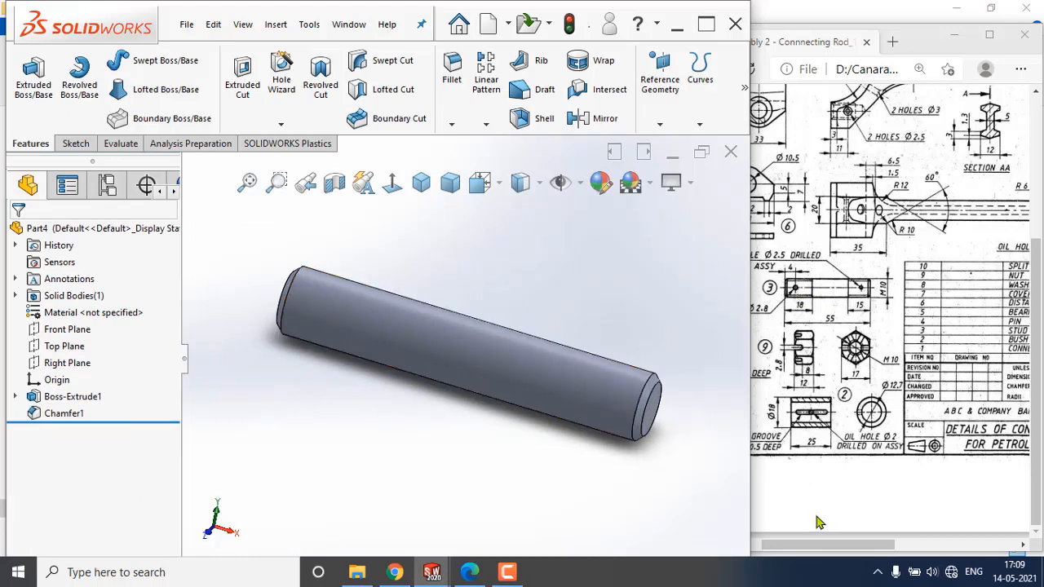
{"action": "left_click_drag", "start_coordinate": [829, 545], "coordinate": [810, 545]}
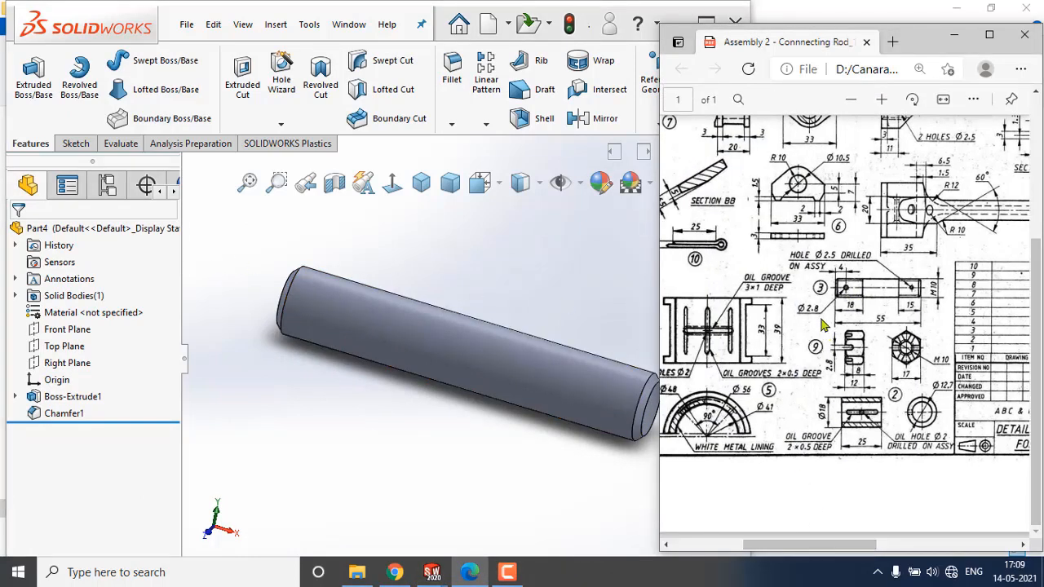
{"action": "left_click", "coordinate": [69, 347]}
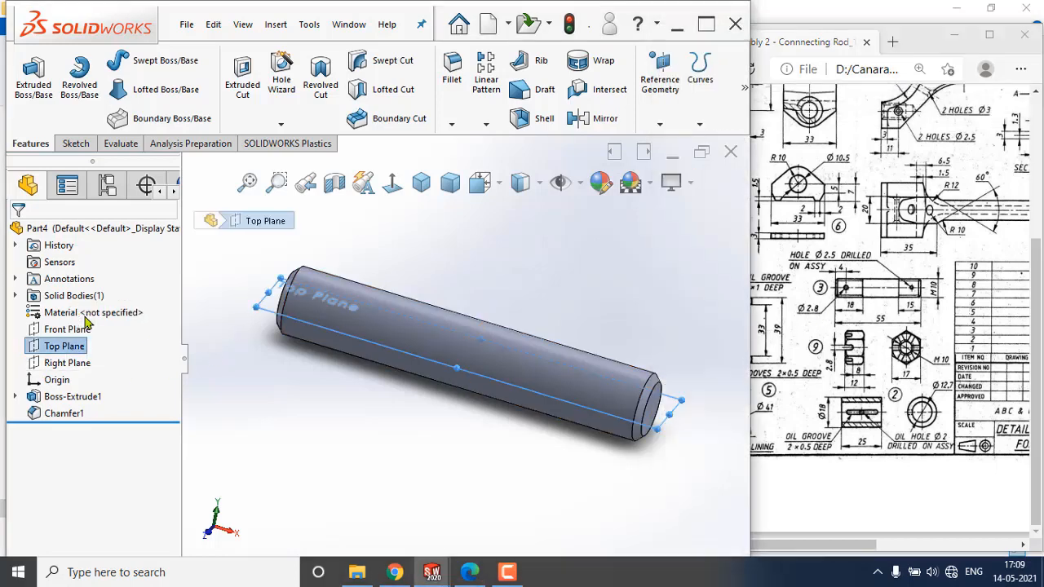
{"action": "left_click", "coordinate": [84, 322]}
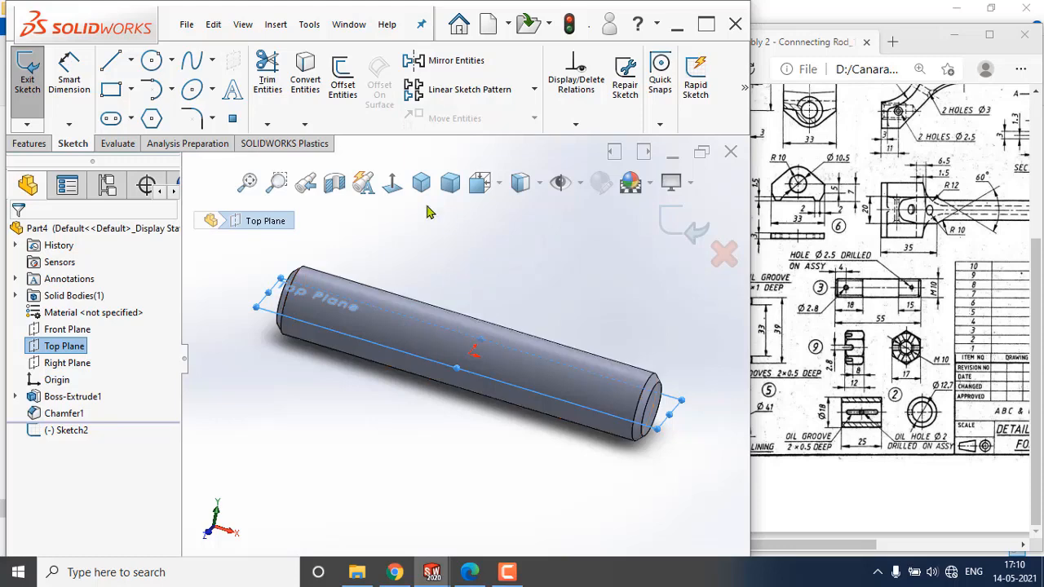
{"action": "left_click", "coordinate": [392, 182]}
{"action": "left_click", "coordinate": [153, 63]}
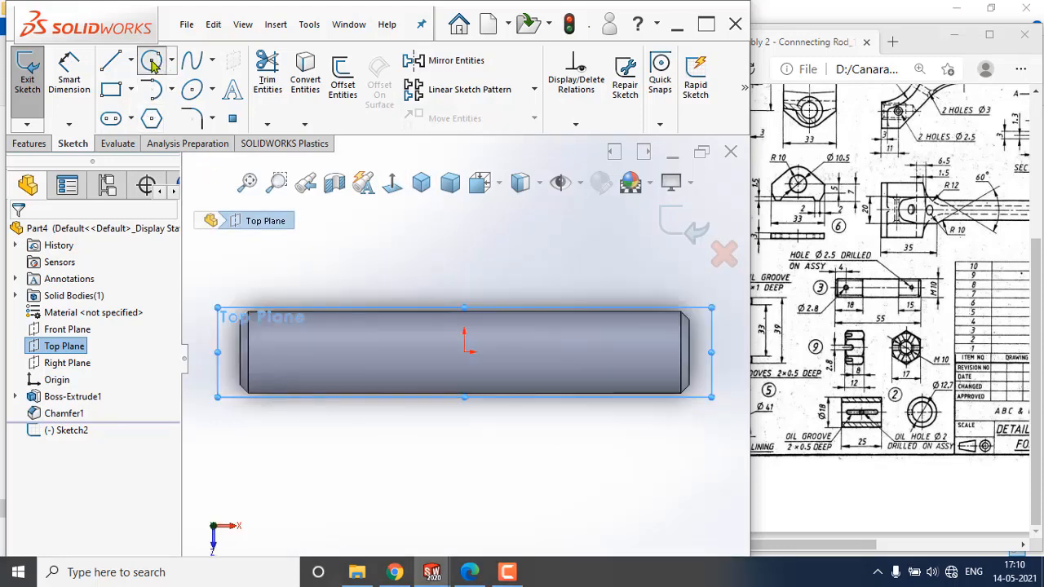
{"action": "left_click", "coordinate": [291, 352]}
{"action": "left_click", "coordinate": [300, 360]}
{"action": "key", "text": "Escape"}
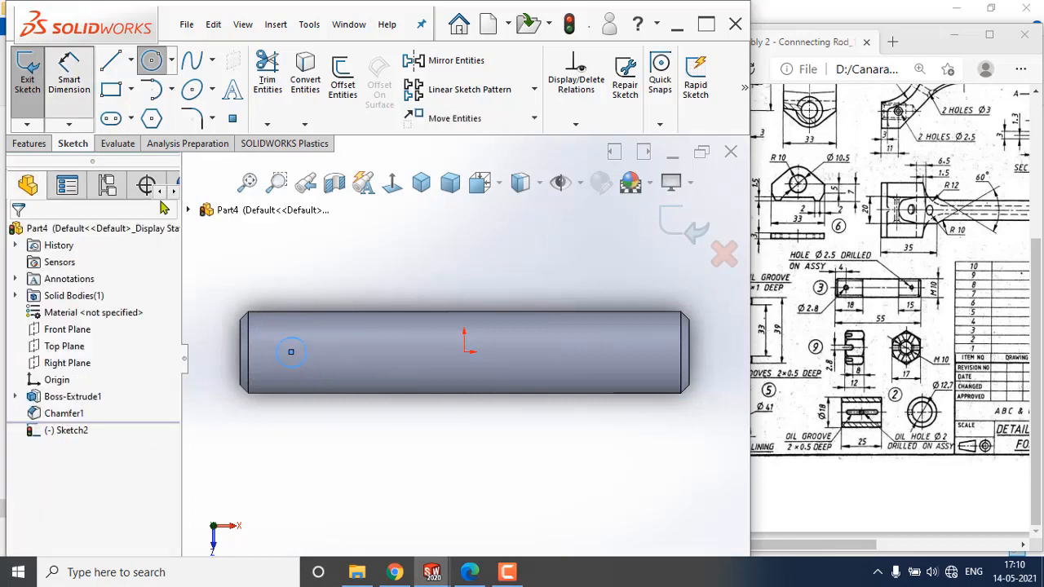
Dimension the small circle's diameter and set it to 2.8 mm.
{"action": "left_click", "coordinate": [88, 99]}
{"action": "left_click", "coordinate": [306, 349]}
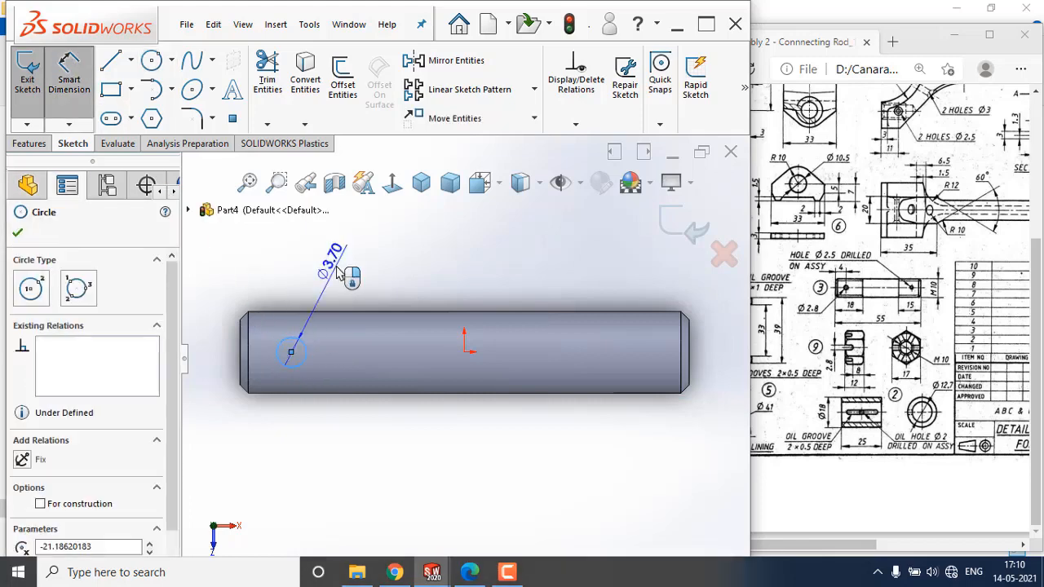
{"action": "left_click", "coordinate": [336, 272]}
{"action": "type", "text": "2.8"}
{"action": "key", "text": "Return"}
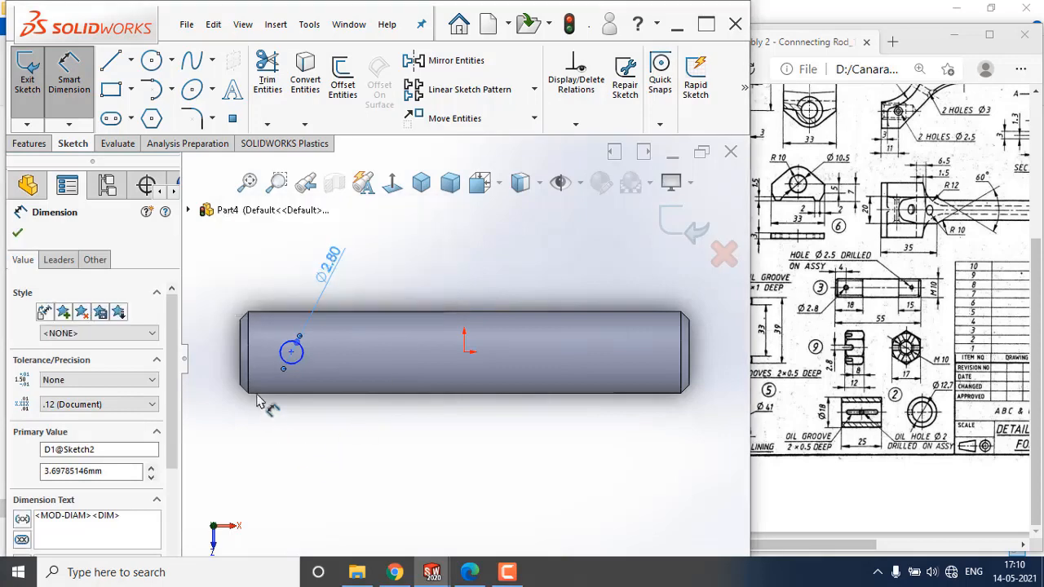
Dimension the hole centre's distance from the pin's left end and set it to 4 mm.
{"action": "left_click", "coordinate": [241, 353]}
{"action": "left_click", "coordinate": [291, 353]}
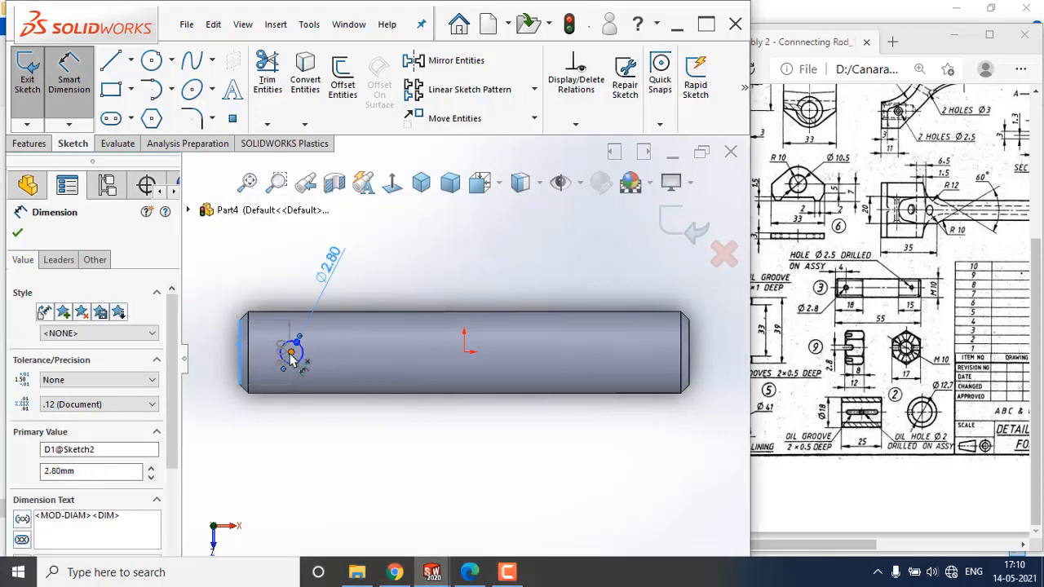
{"action": "left_click", "coordinate": [259, 455]}
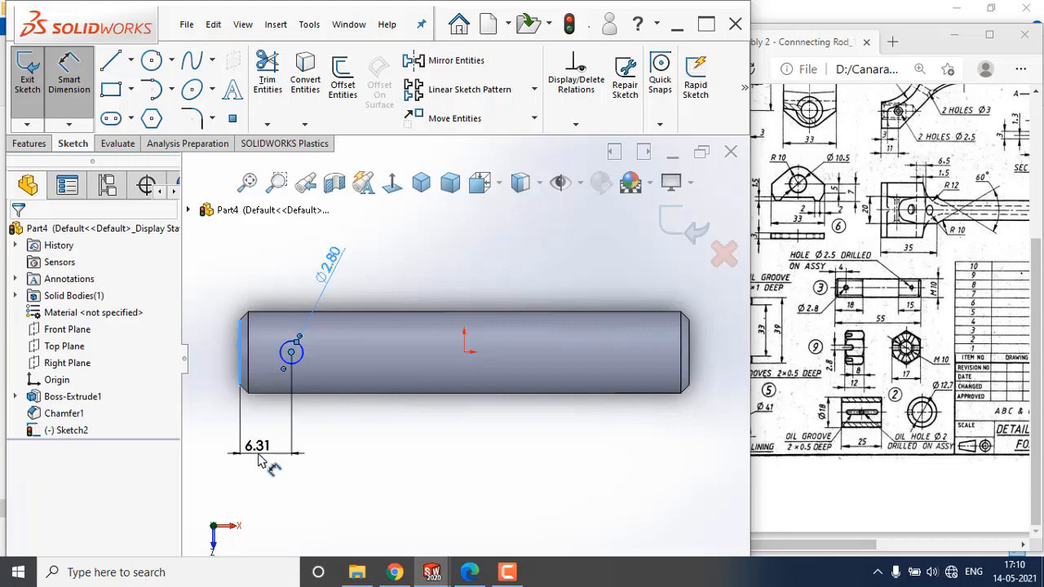
{"action": "key", "text": "Return"}
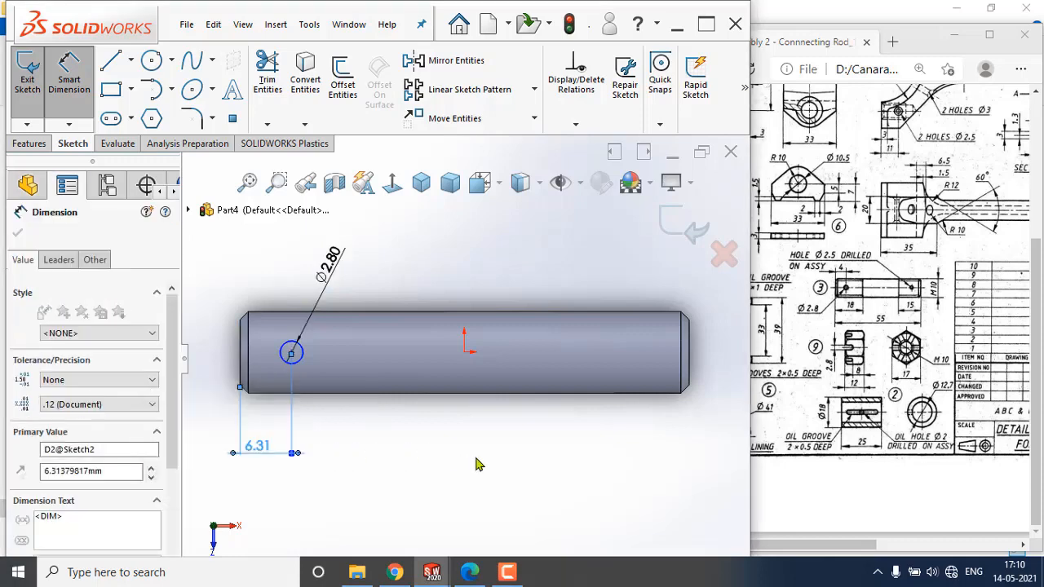
{"action": "left_click", "coordinate": [266, 294]}
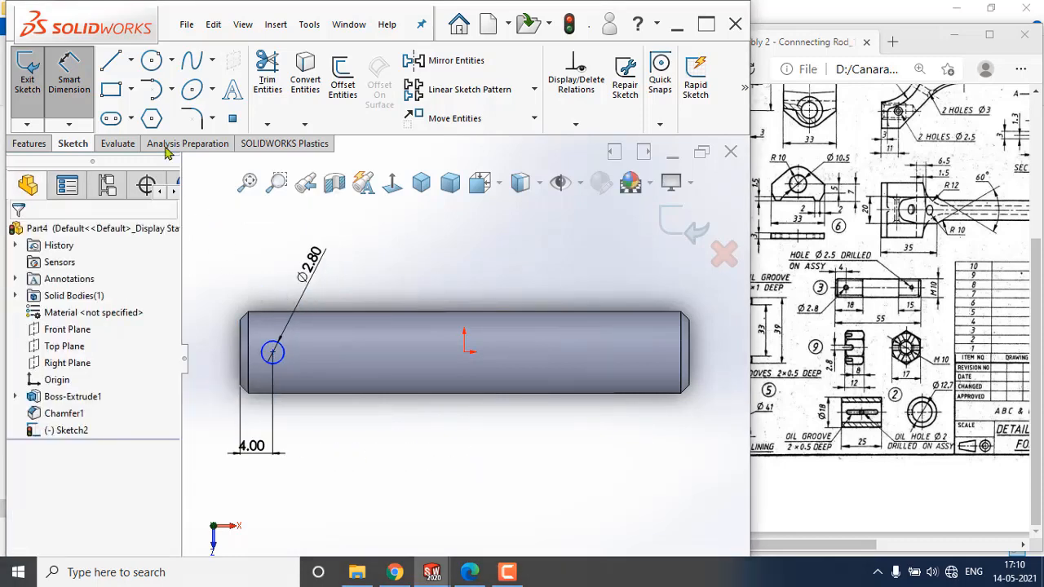
Draw a horizontal centreline from the hole centre to the origin and exit the sketch.
{"action": "left_click", "coordinate": [130, 66]}
{"action": "left_click", "coordinate": [143, 103]}
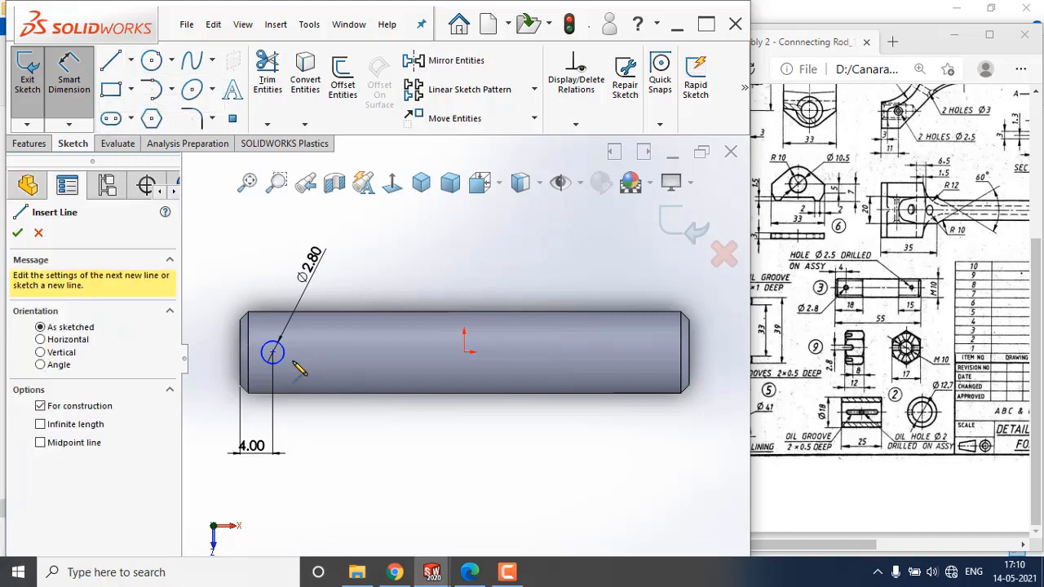
{"action": "scroll", "coordinate": [281, 359], "scroll_direction": "down", "scroll_amount": 2}
{"action": "left_click", "coordinate": [272, 353]}
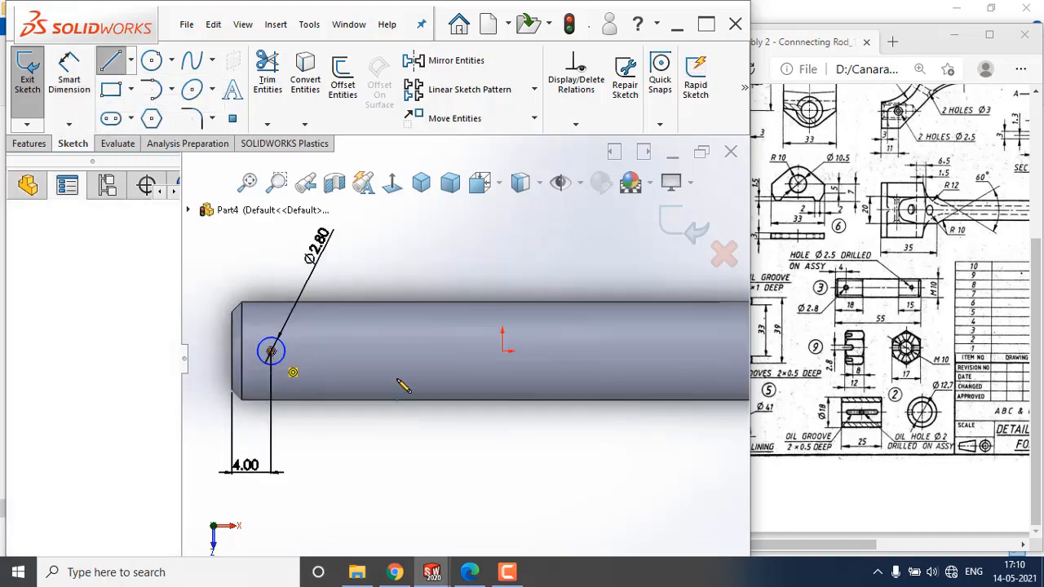
{"action": "left_click", "coordinate": [501, 352]}
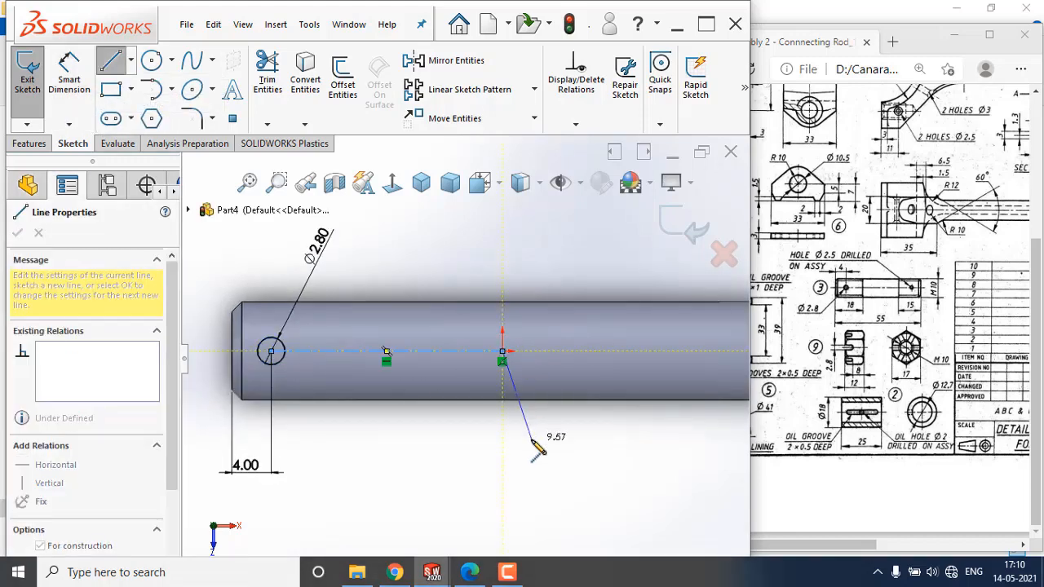
{"action": "key", "text": "Escape"}
{"action": "key", "text": "Escape"}
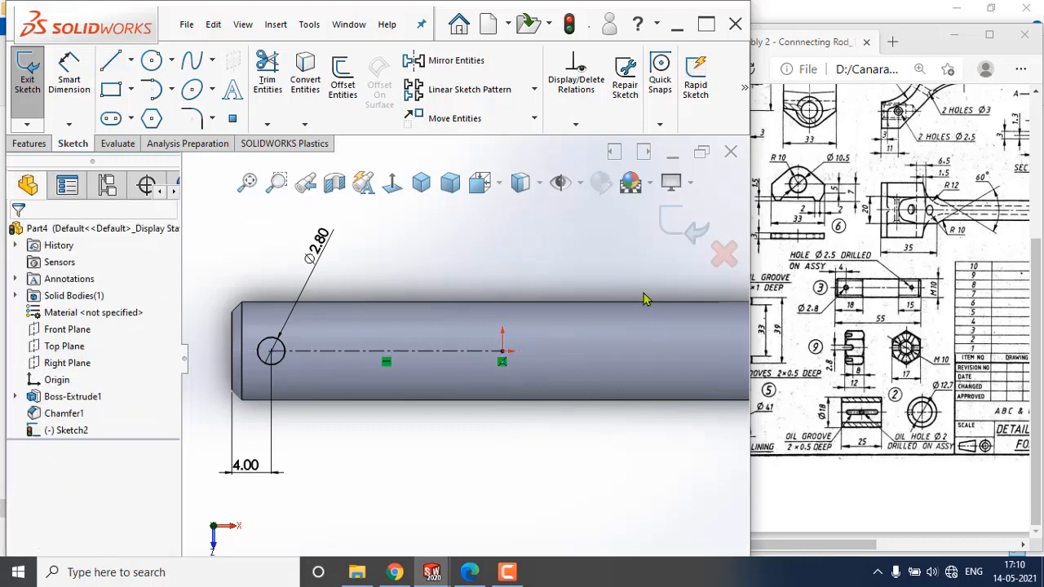
{"action": "left_click", "coordinate": [665, 227]}
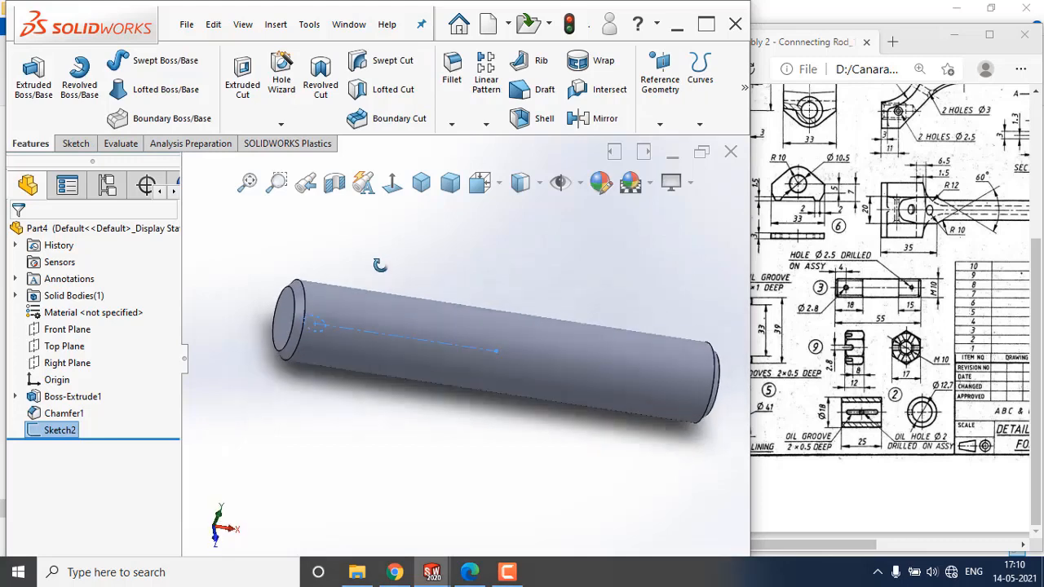
Cut-extrude the Ø2.8 mm circle through the pin using Mid Plane at 55 mm.
{"action": "left_click", "coordinate": [36, 79]}
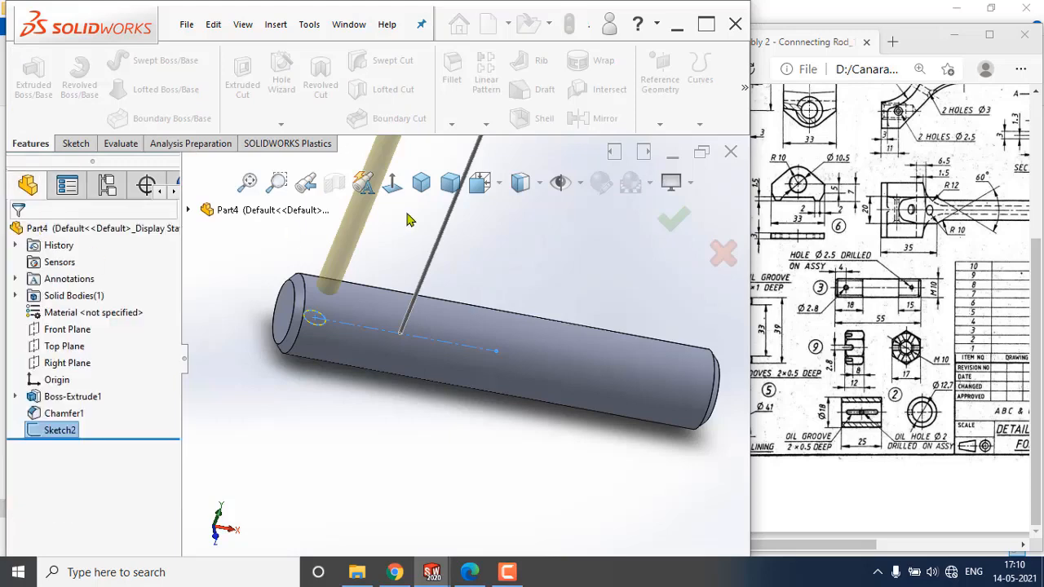
{"action": "key", "text": "Escape"}
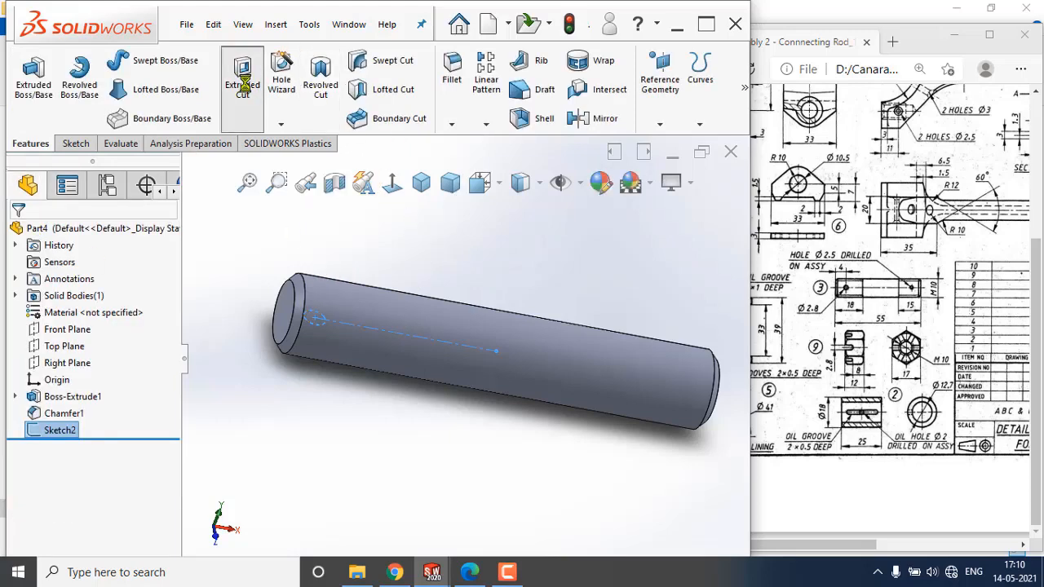
{"action": "left_click", "coordinate": [130, 324]}
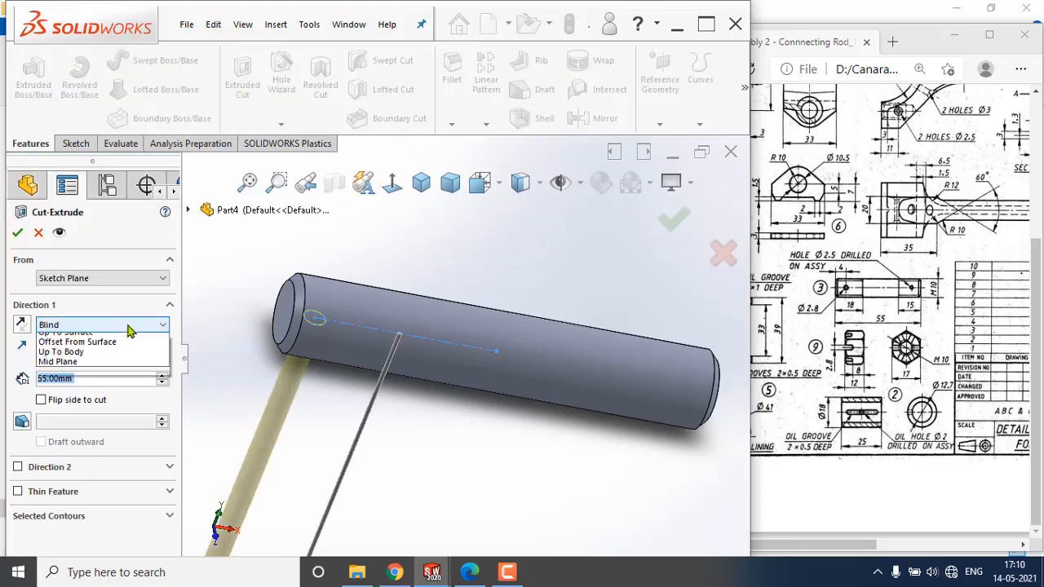
{"action": "left_click", "coordinate": [128, 350]}
{"action": "left_click", "coordinate": [122, 324]}
{"action": "left_click", "coordinate": [81, 419]}
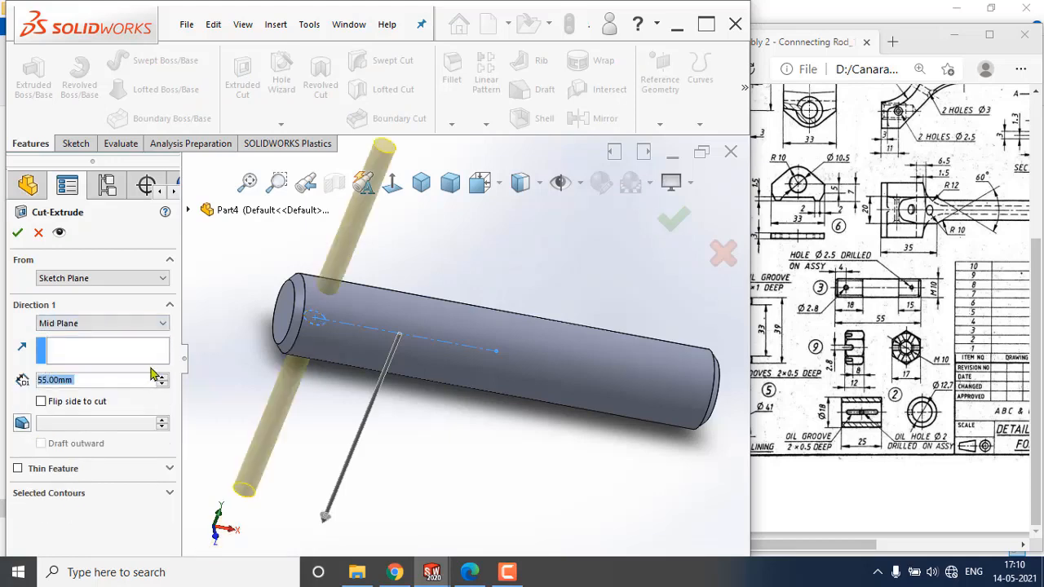
{"action": "left_click", "coordinate": [17, 232]}
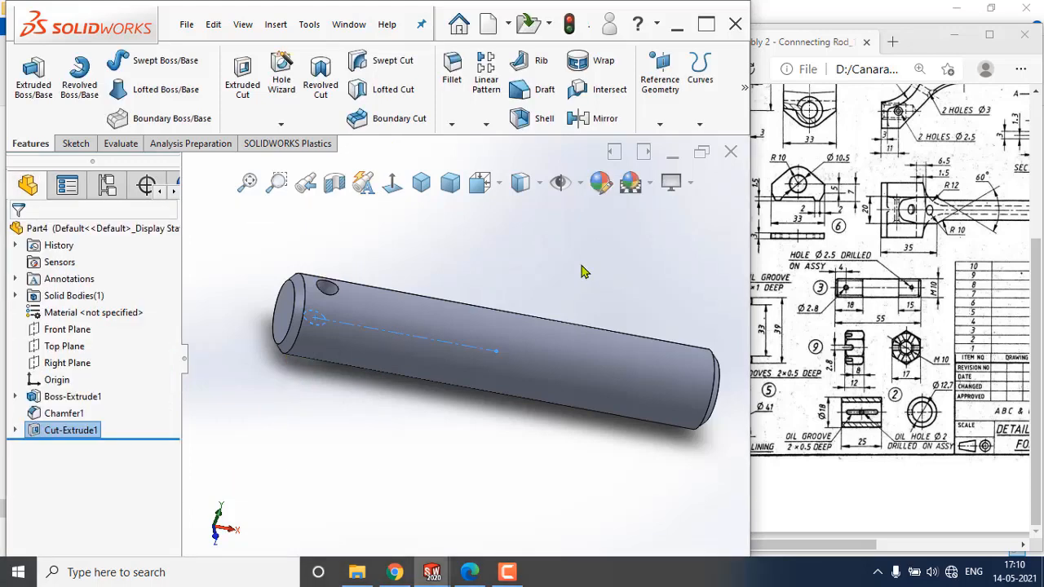
Examine the pin and its cross hole from several angles.
{"action": "left_click", "coordinate": [495, 252]}
{"action": "scroll", "coordinate": [356, 314], "scroll_direction": "down", "scroll_amount": 2}
{"action": "middle_click_drag", "start_coordinate": [356, 313], "coordinate": [339, 400]}
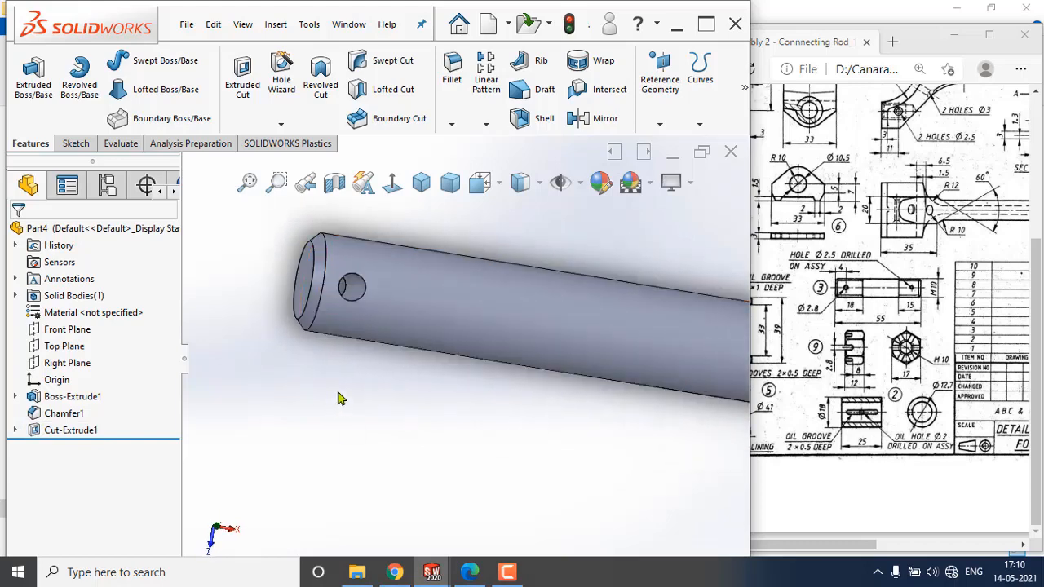
{"action": "mouse_move", "coordinate": [562, 359]}
{"action": "middle_mouse_down"}
{"action": "mouse_move", "coordinate": [536, 351]}
{"action": "mouse_move", "coordinate": [576, 352]}
{"action": "middle_mouse_up"}
{"action": "scroll", "coordinate": [583, 346], "scroll_direction": "up", "scroll_amount": 3}
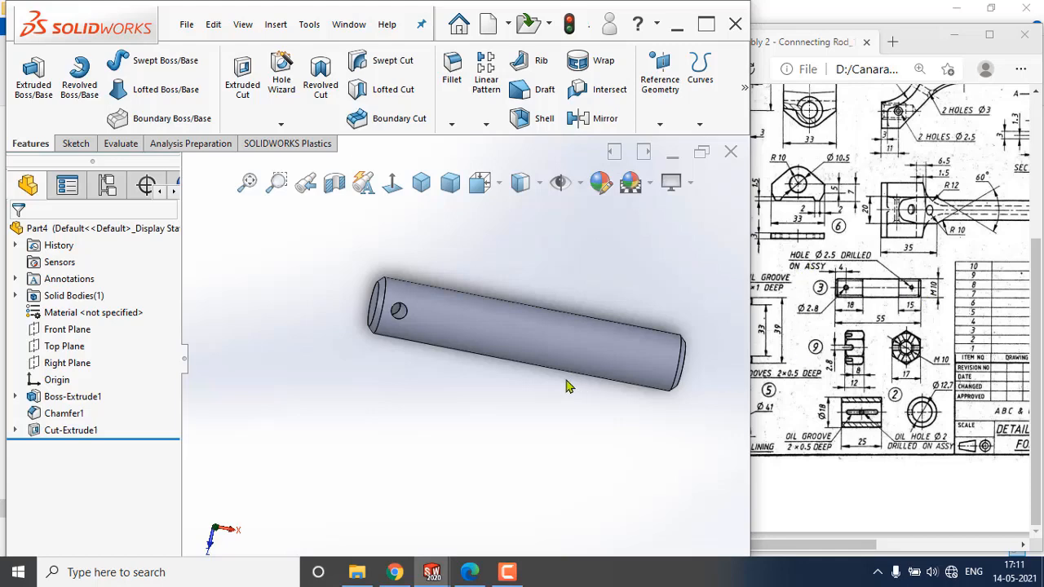
{"action": "scroll", "coordinate": [553, 319], "scroll_direction": "down", "scroll_amount": 4}
{"action": "middle_click_drag", "start_coordinate": [538, 329], "coordinate": [516, 316]}
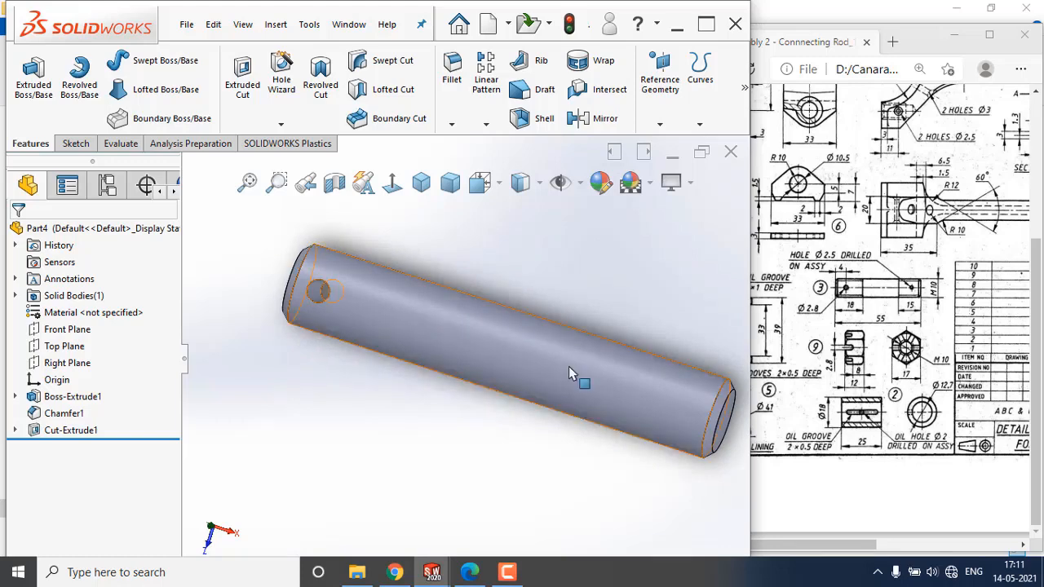
{"action": "middle_click_drag", "start_coordinate": [487, 405], "coordinate": [466, 378]}
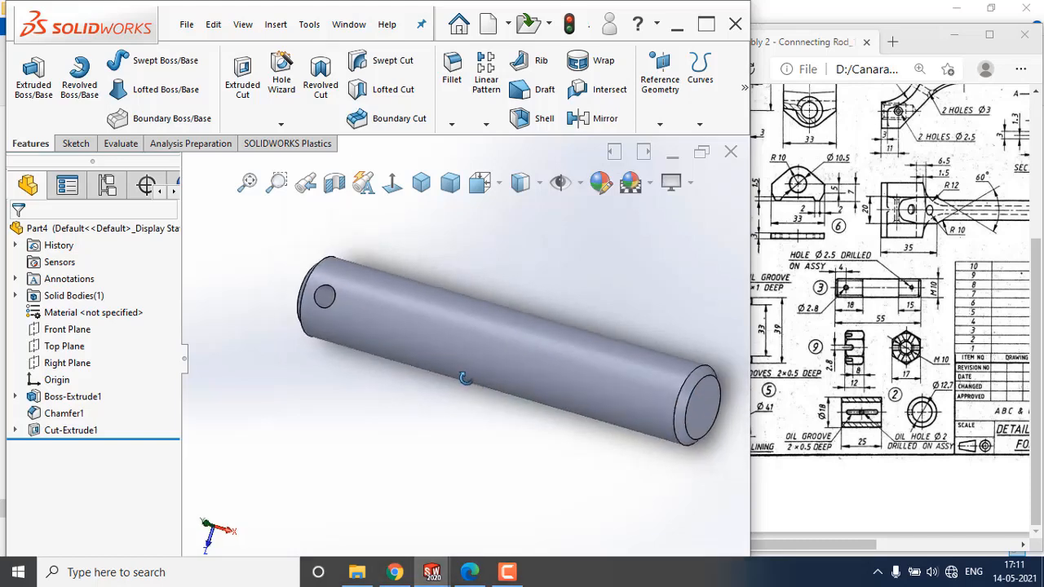
Start the Thread tool, dismiss the nominal-profile notice, and pick the circular edge at the pin's right end.
{"action": "left_click", "coordinate": [290, 72]}
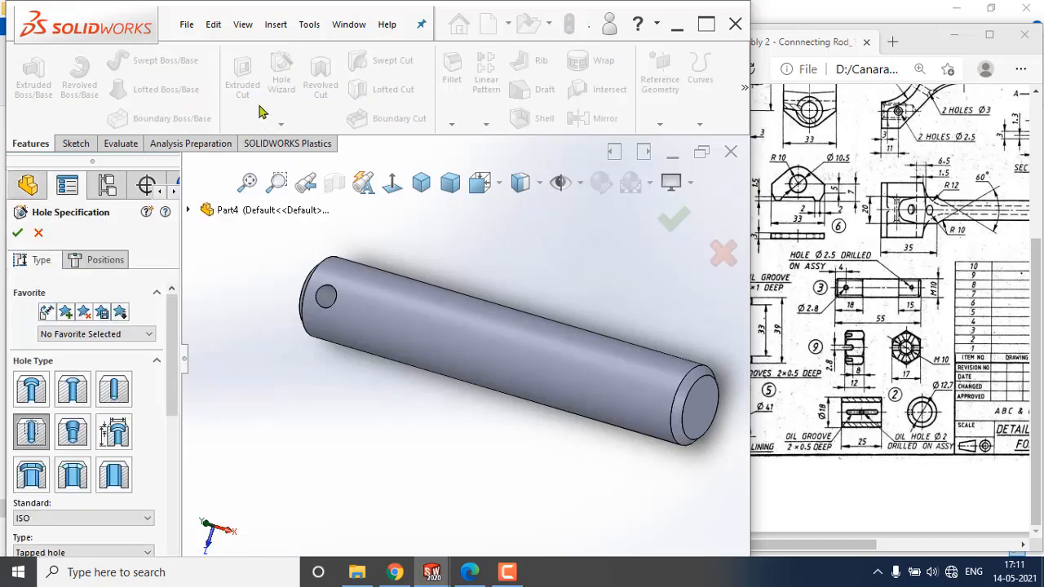
{"action": "left_click", "coordinate": [38, 232]}
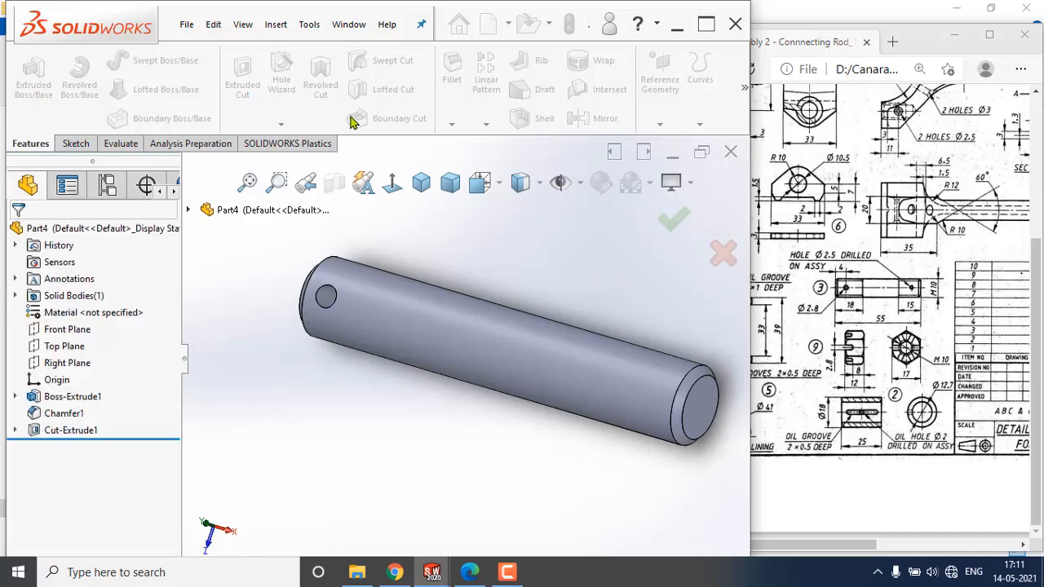
{"action": "left_click", "coordinate": [281, 126]}
{"action": "left_click", "coordinate": [281, 127]}
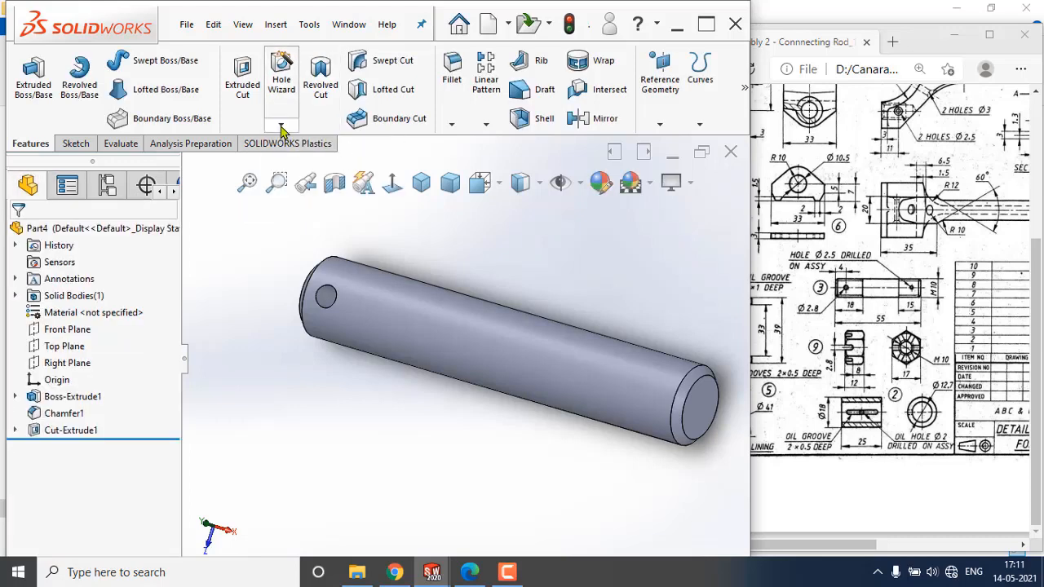
{"action": "left_click", "coordinate": [278, 127]}
{"action": "left_click", "coordinate": [274, 128]}
{"action": "left_click", "coordinate": [274, 128]}
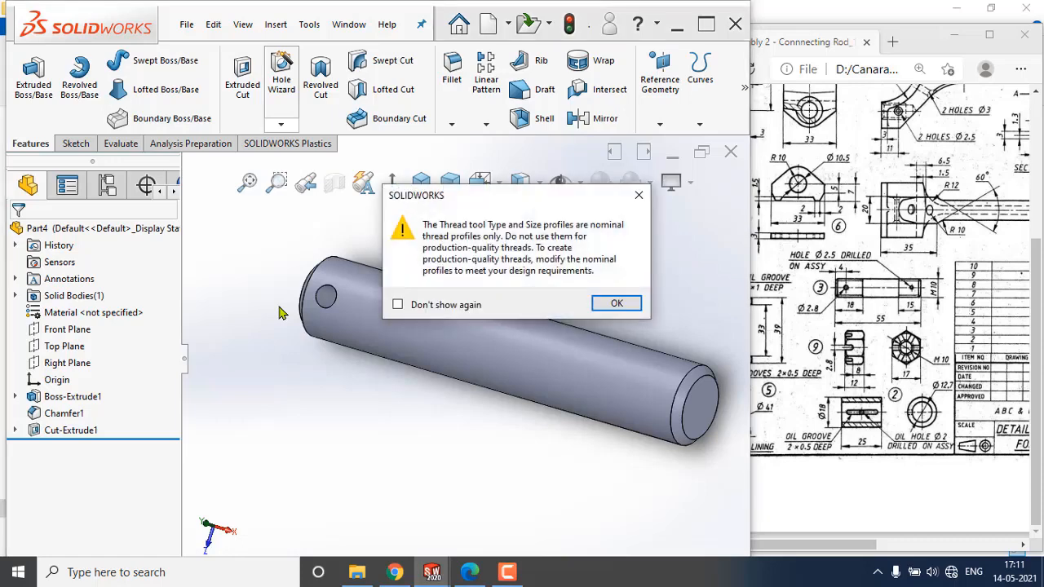
{"action": "left_click", "coordinate": [618, 308]}
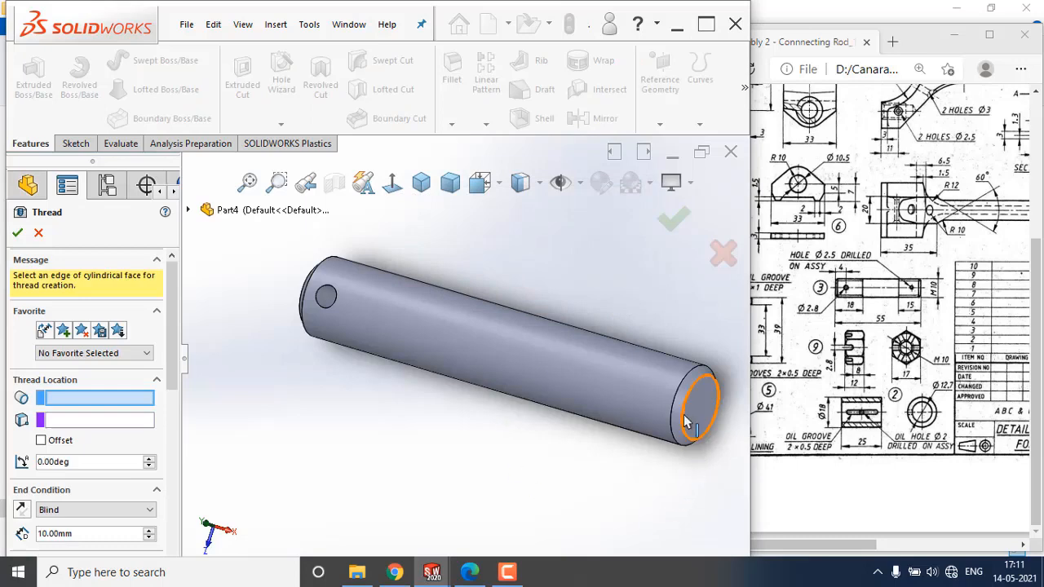
{"action": "left_click", "coordinate": [674, 412]}
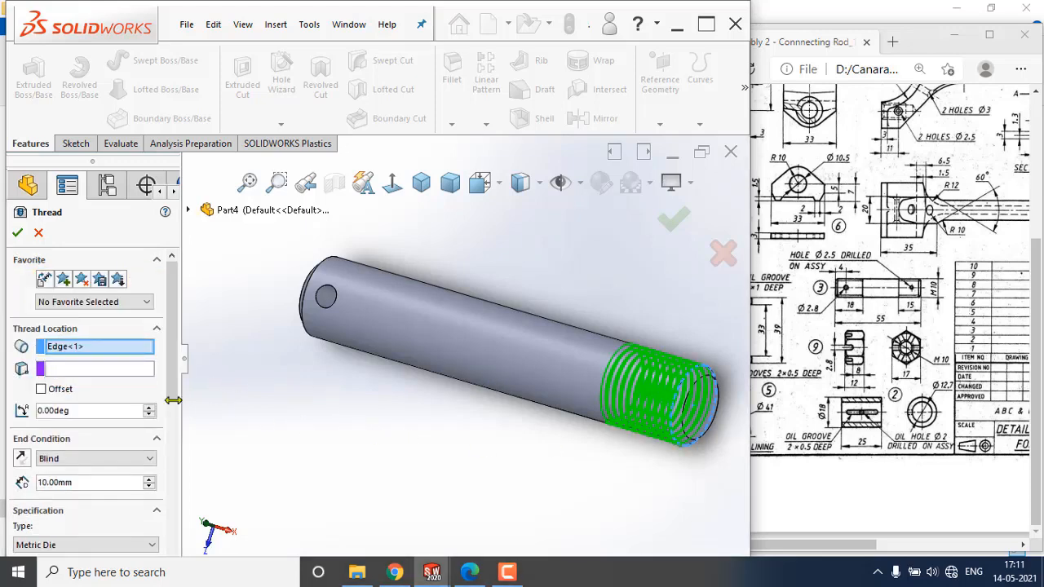
Choose M10x1.0 as the metric die thread size and accept the cut thread.
{"action": "scroll", "coordinate": [173, 399], "scroll_direction": "down", "scroll_amount": 3}
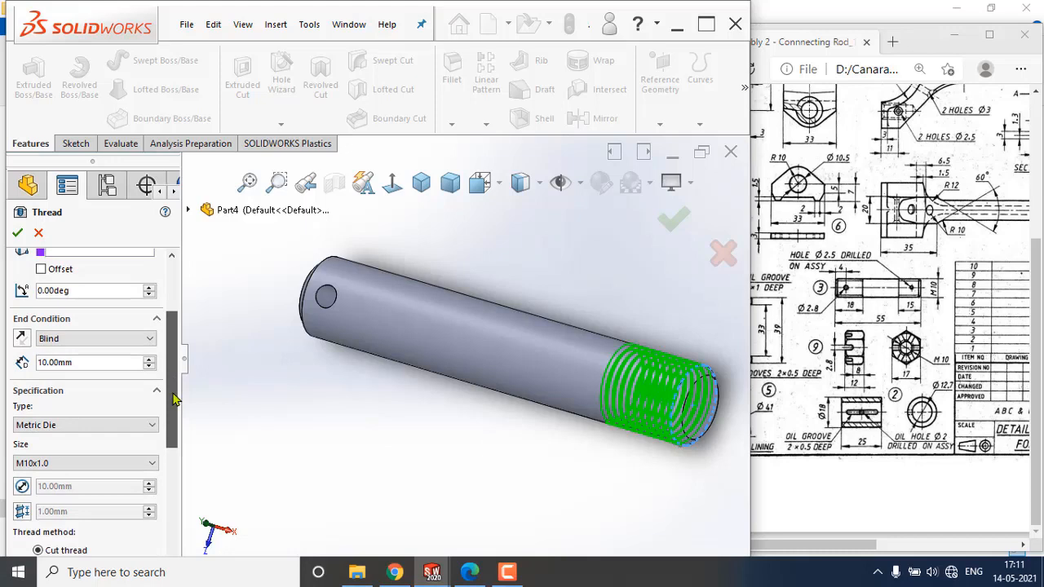
{"action": "left_click_drag", "start_coordinate": [173, 399], "coordinate": [177, 388]}
{"action": "scroll", "coordinate": [175, 397], "scroll_direction": "down", "scroll_amount": 1}
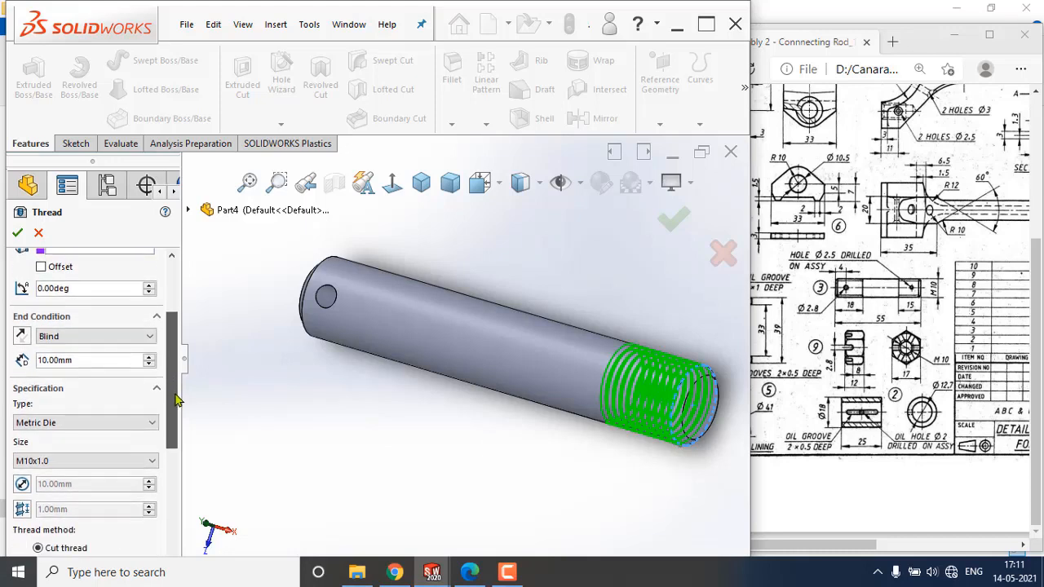
{"action": "scroll", "coordinate": [178, 407], "scroll_direction": "down", "scroll_amount": 2}
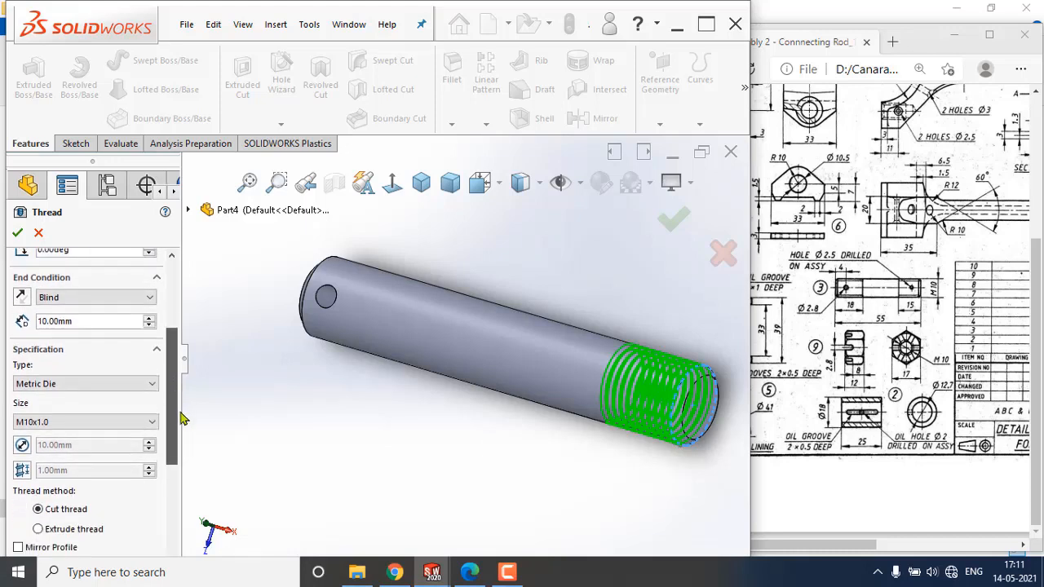
{"action": "left_click", "coordinate": [66, 417]}
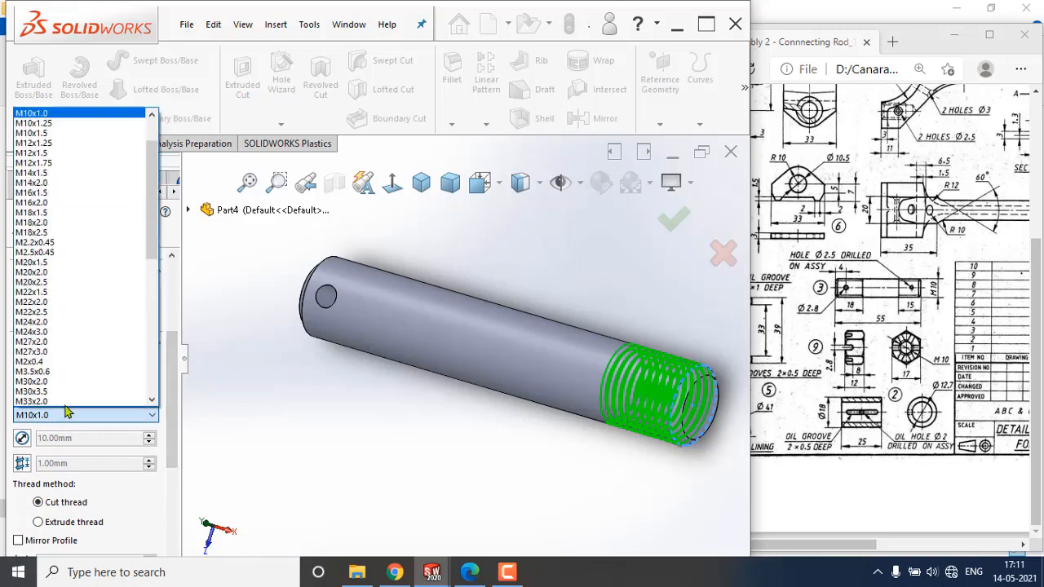
{"action": "scroll", "coordinate": [72, 356], "scroll_direction": "up", "scroll_amount": 1}
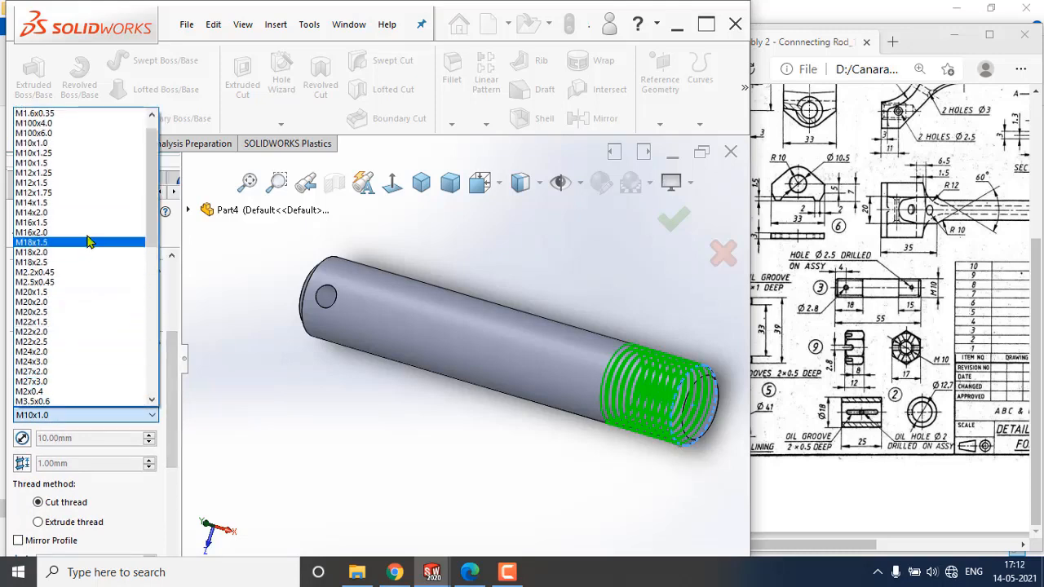
{"action": "left_click", "coordinate": [88, 144]}
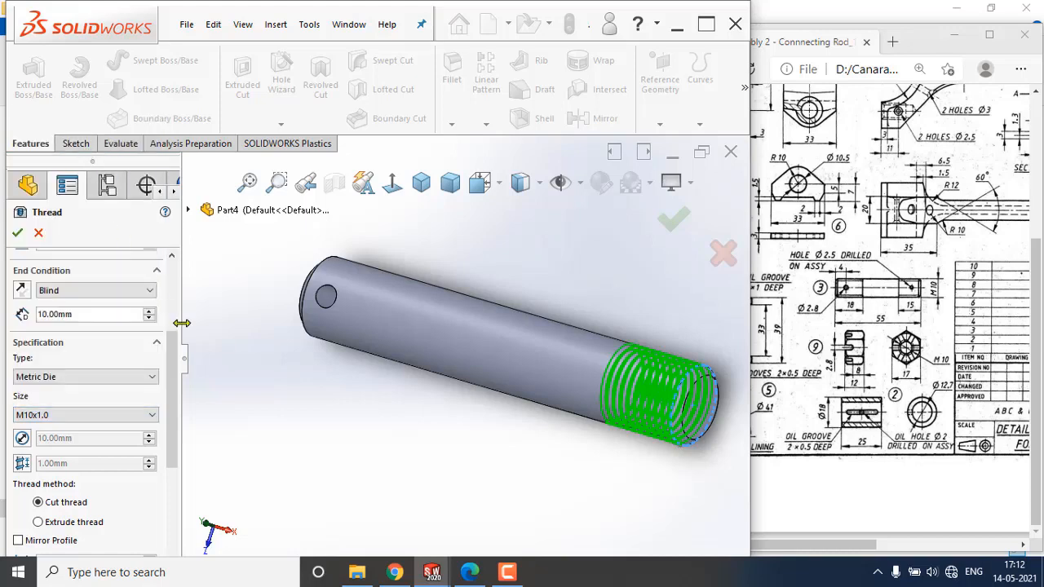
{"action": "scroll", "coordinate": [171, 375], "scroll_direction": "down", "scroll_amount": 2}
{"action": "scroll", "coordinate": [171, 329], "scroll_direction": "up", "scroll_amount": 3}
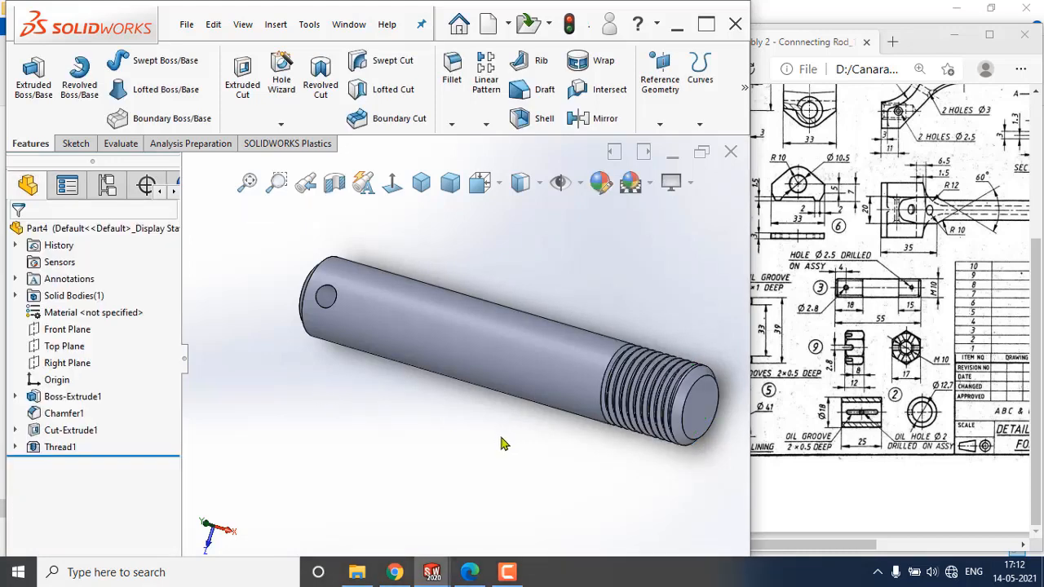
Suppress the thread feature on the pin.
{"action": "scroll", "coordinate": [657, 416], "scroll_direction": "down", "scroll_amount": 3}
{"action": "scroll", "coordinate": [656, 416], "scroll_direction": "up", "scroll_amount": 5}
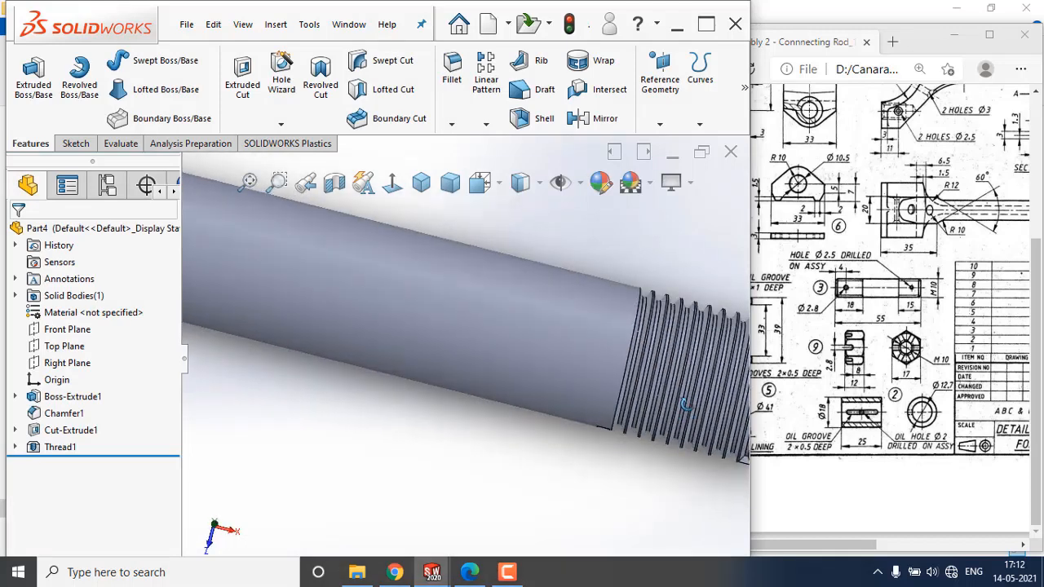
{"action": "scroll", "coordinate": [558, 405], "scroll_direction": "down", "scroll_amount": 2}
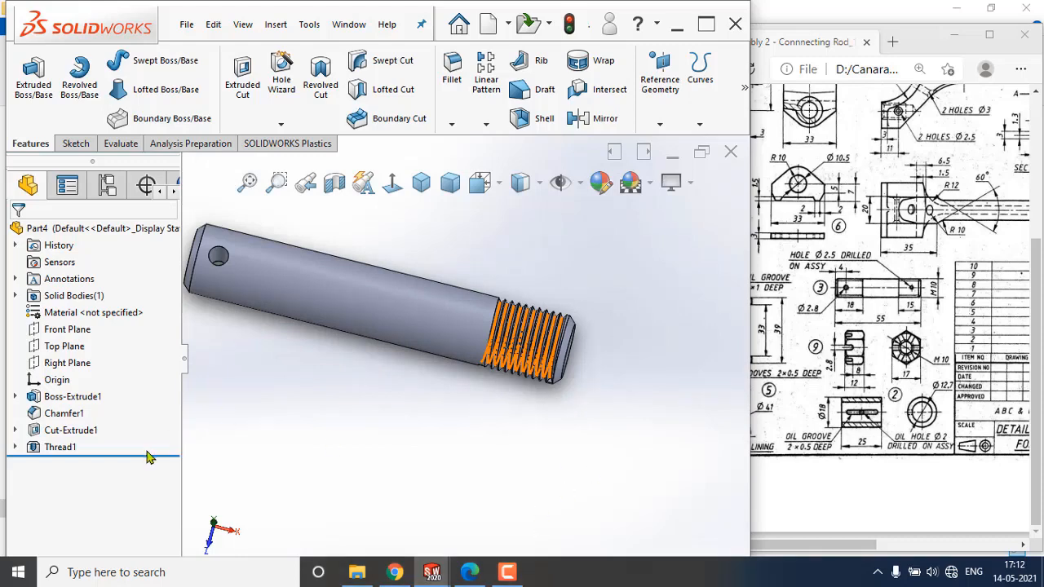
{"action": "left_click", "coordinate": [65, 448]}
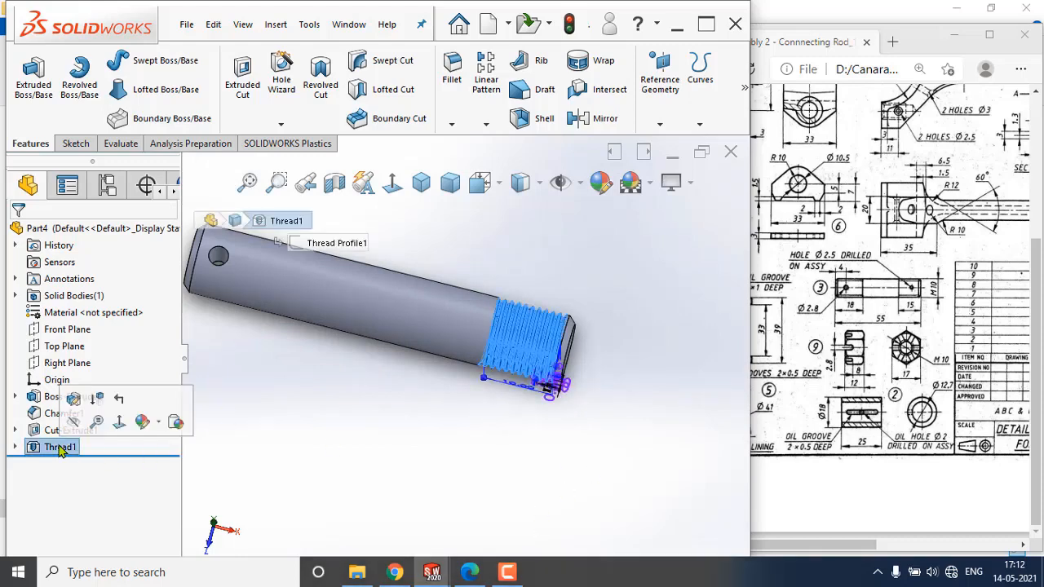
{"action": "left_click", "coordinate": [97, 399]}
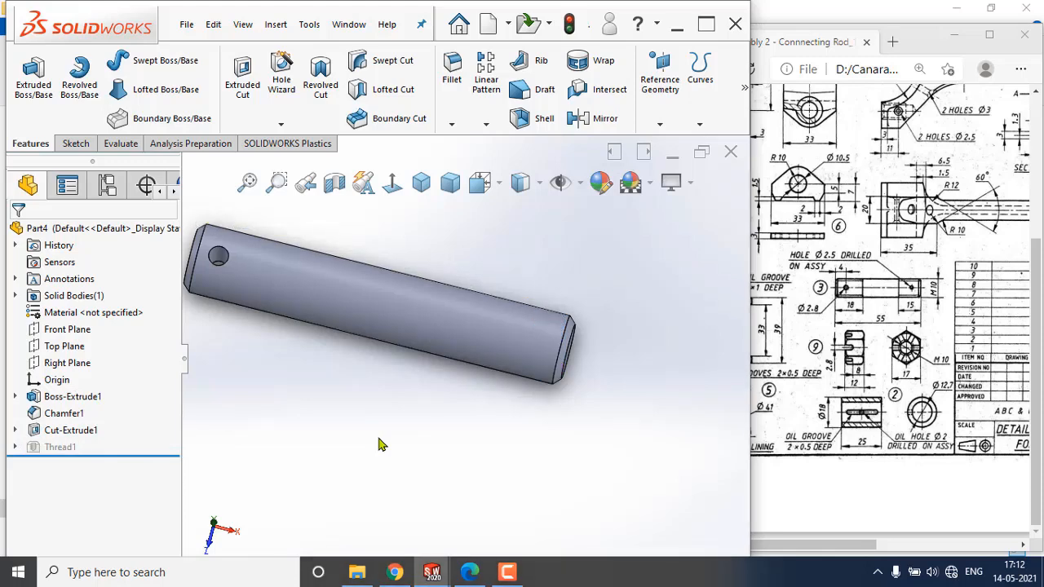
Scroll the reference drawing to review the pin details and parts list.
{"action": "scroll", "coordinate": [447, 407], "scroll_direction": "up", "scroll_amount": 2}
{"action": "middle_click_drag", "start_coordinate": [399, 349], "coordinate": [406, 303]}
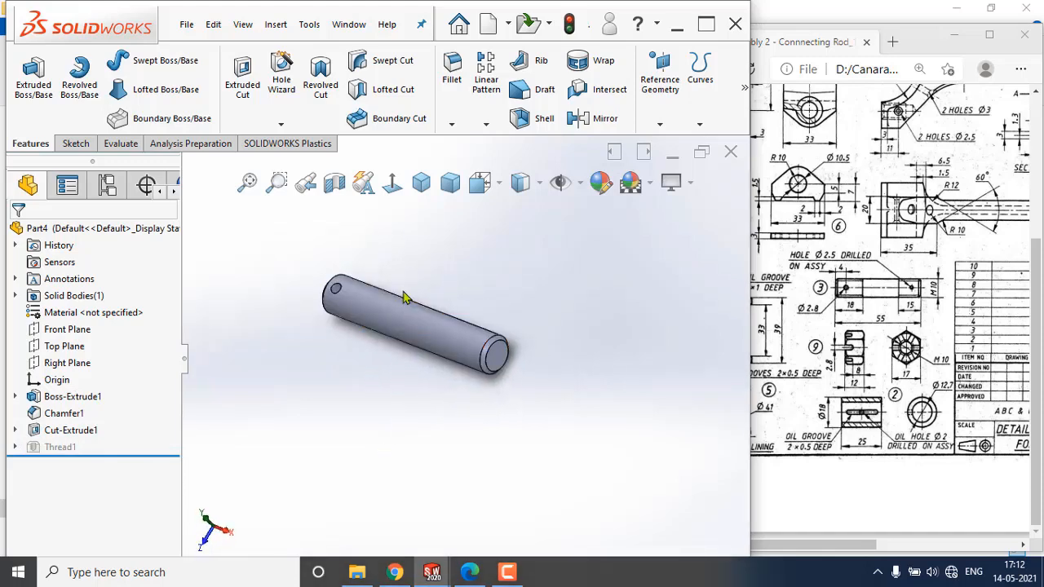
{"action": "scroll", "coordinate": [407, 298], "scroll_direction": "down", "scroll_amount": 3}
{"action": "scroll", "coordinate": [438, 343], "scroll_direction": "down", "scroll_amount": 1}
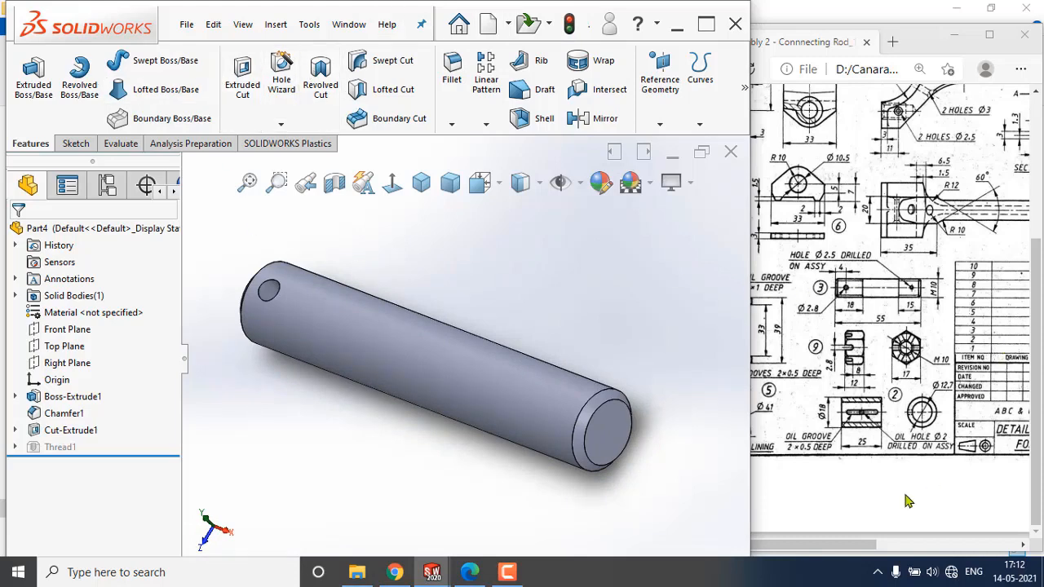
{"action": "left_click_drag", "start_coordinate": [840, 546], "coordinate": [941, 546]}
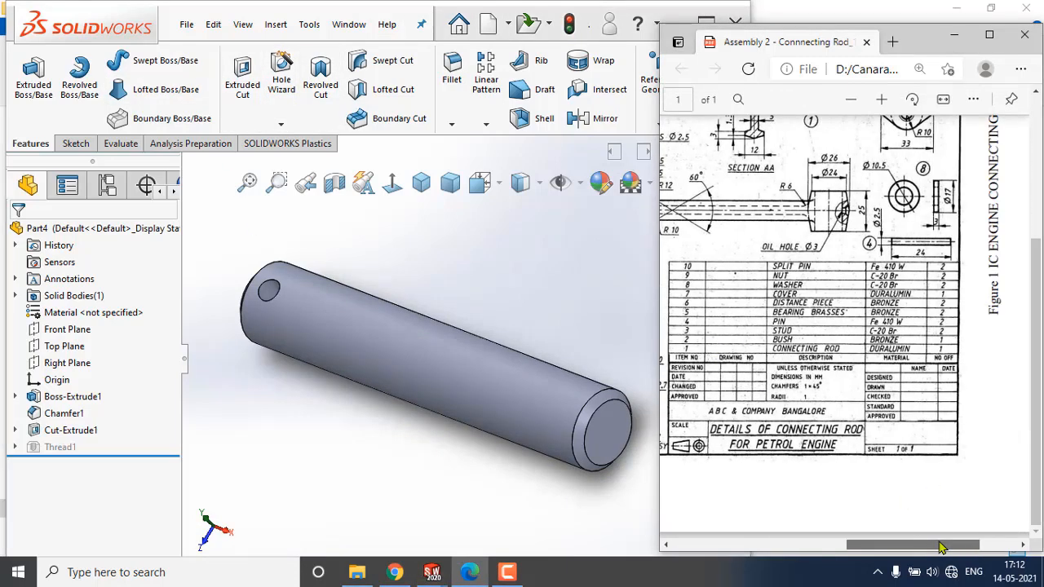
{"action": "left_click_drag", "start_coordinate": [934, 547], "coordinate": [878, 546]}
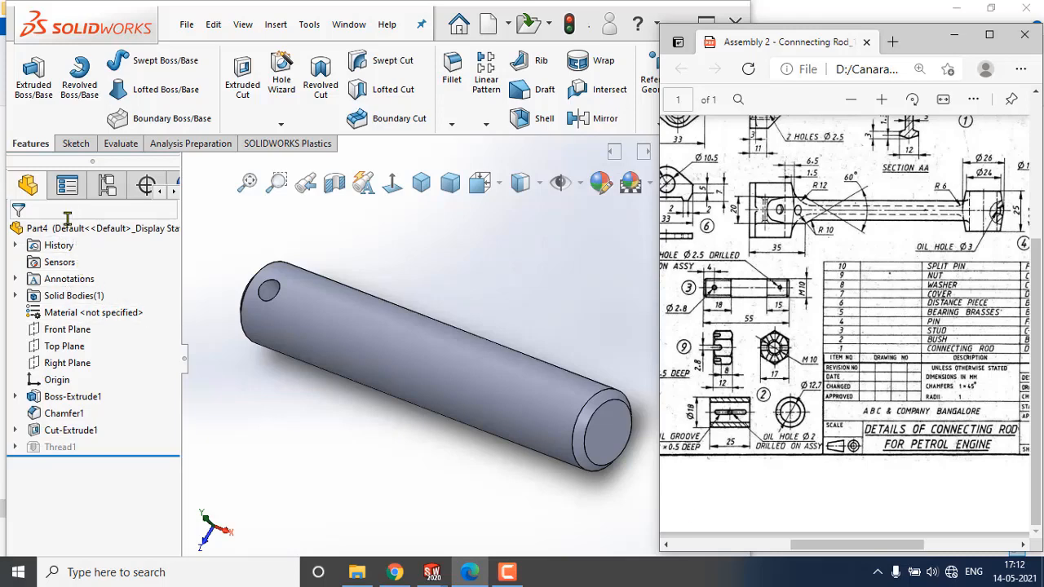
Change the whole part's appearance colour to a dark grey.
{"action": "left_click", "coordinate": [86, 229]}
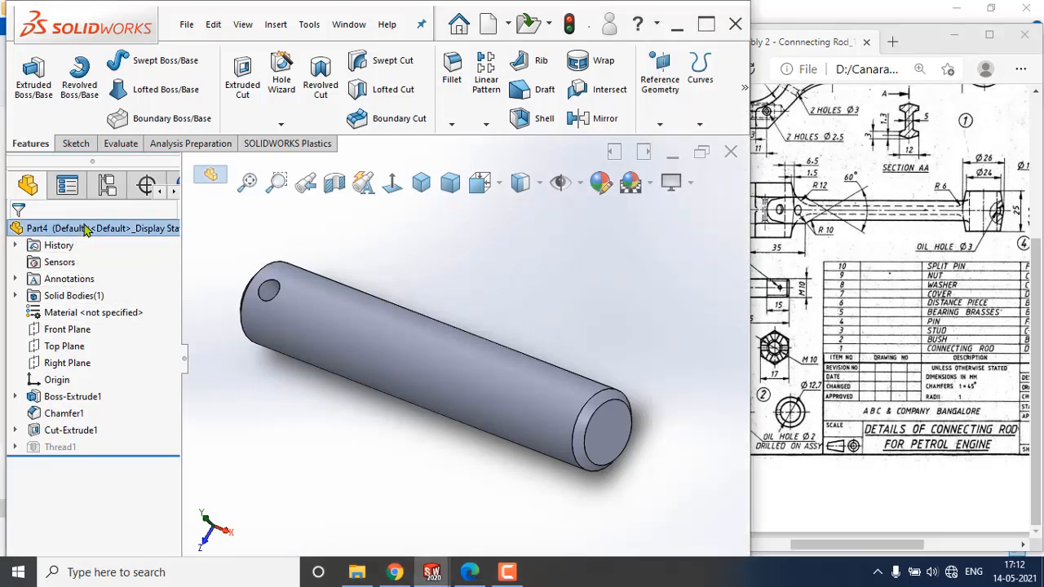
{"action": "right_click", "coordinate": [86, 229]}
{"action": "left_click", "coordinate": [142, 204]}
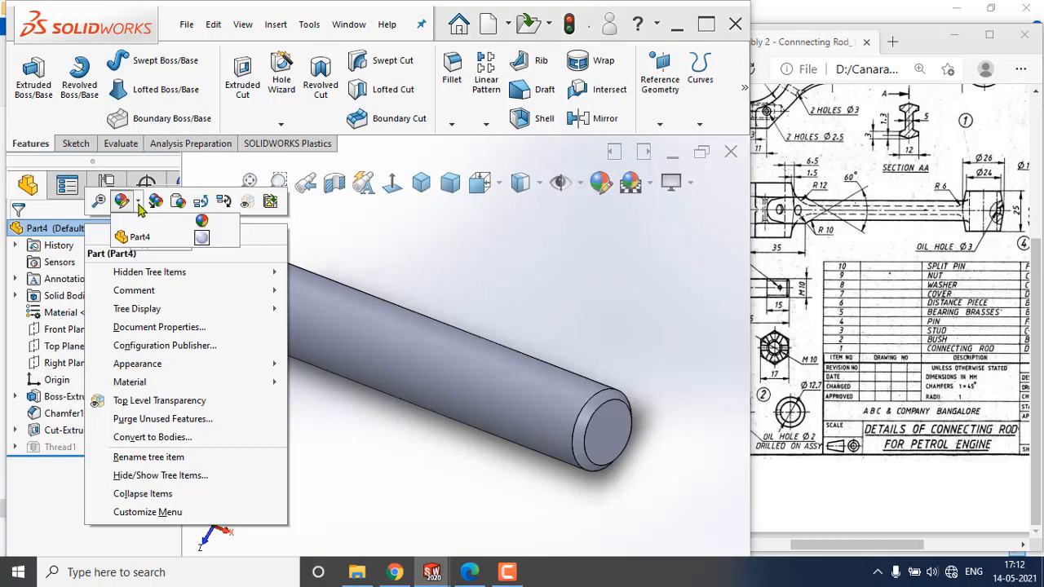
{"action": "left_click", "coordinate": [203, 238]}
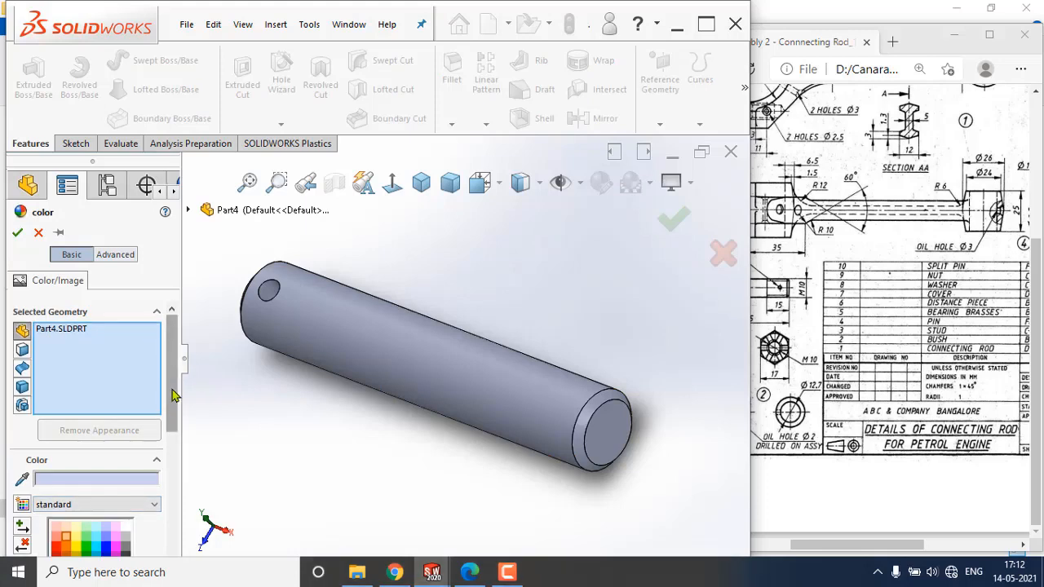
{"action": "scroll", "coordinate": [128, 400], "scroll_direction": "down", "scroll_amount": 3}
{"action": "left_click", "coordinate": [126, 379]}
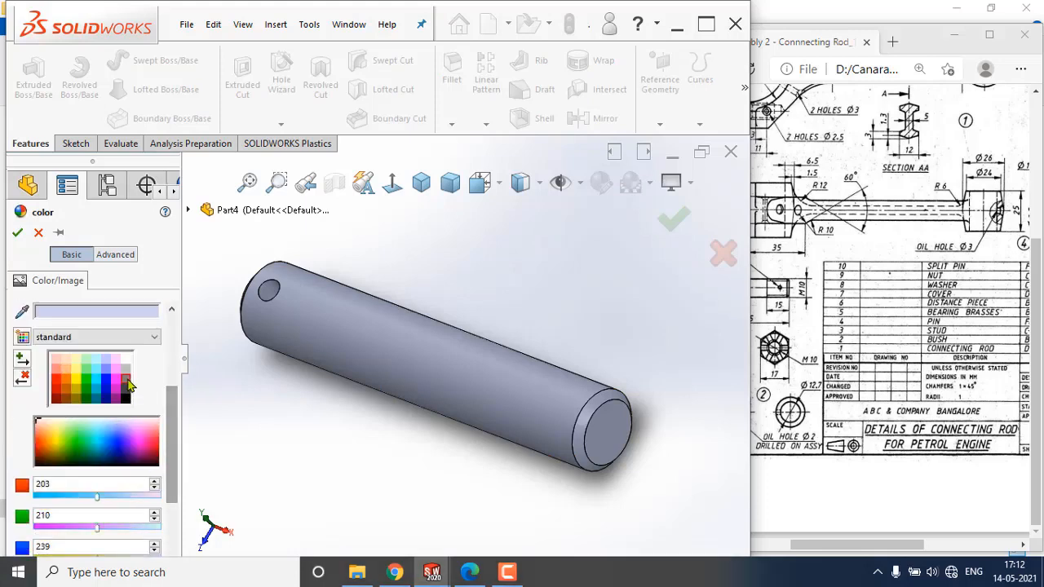
{"action": "left_click", "coordinate": [17, 233]}
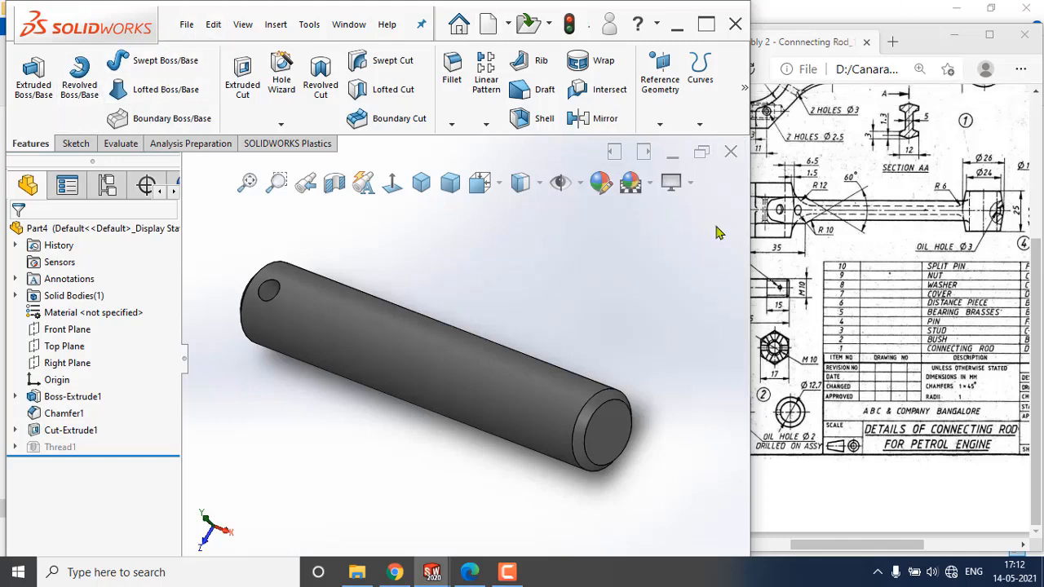
Save the part as Stud in the Connecting Rod folder.
{"action": "left_click", "coordinate": [187, 24]}
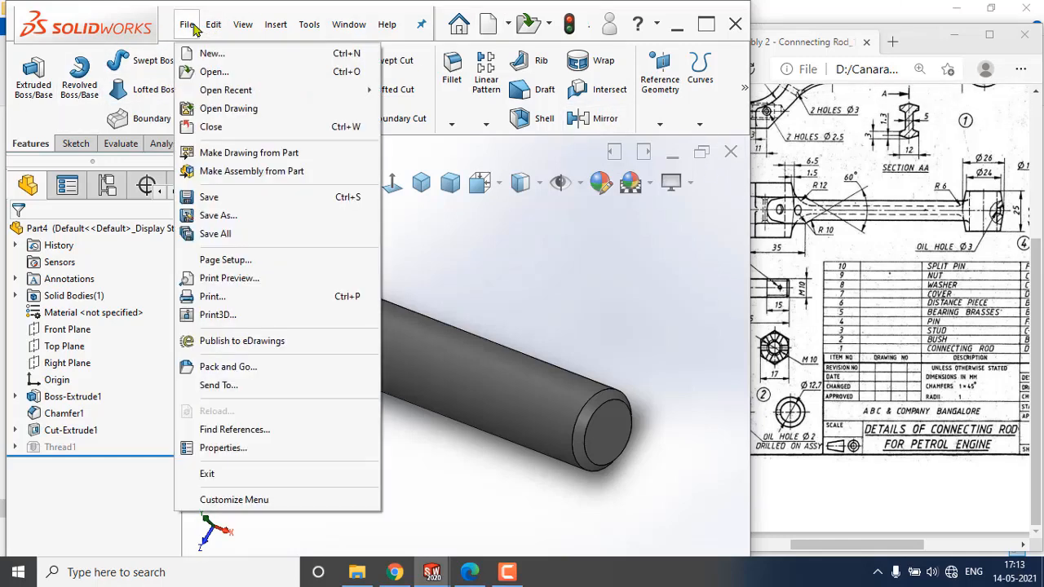
{"action": "left_click", "coordinate": [227, 198]}
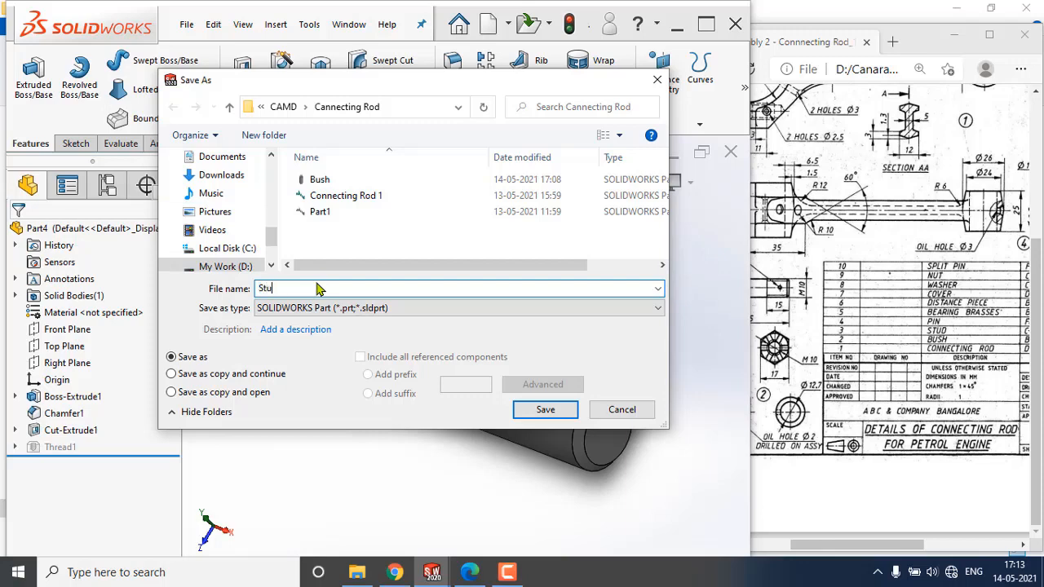
{"action": "left_click", "coordinate": [545, 410]}
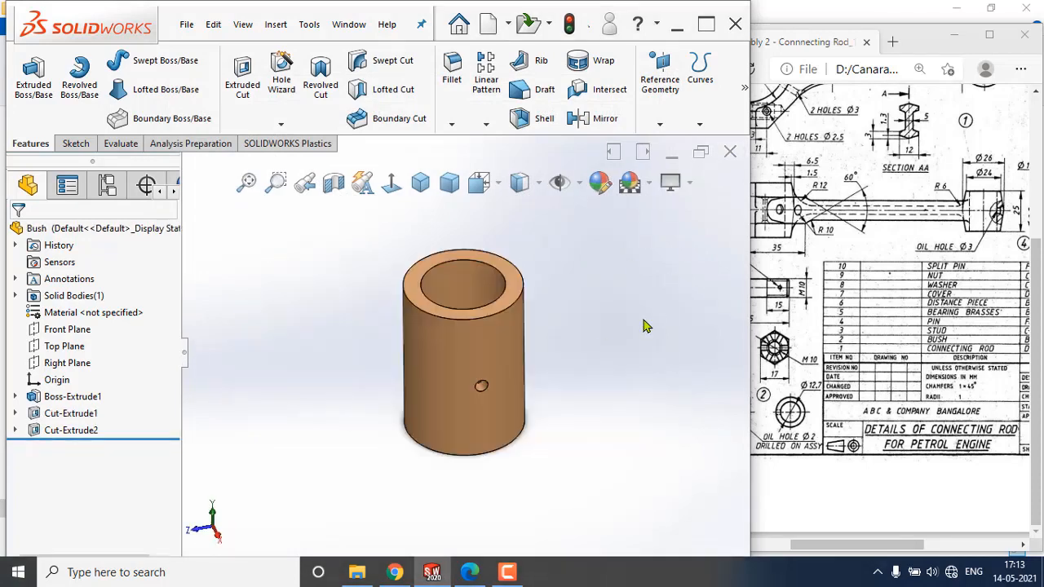
Close the Bush part, saving all modified documents.
{"action": "left_click", "coordinate": [738, 152]}
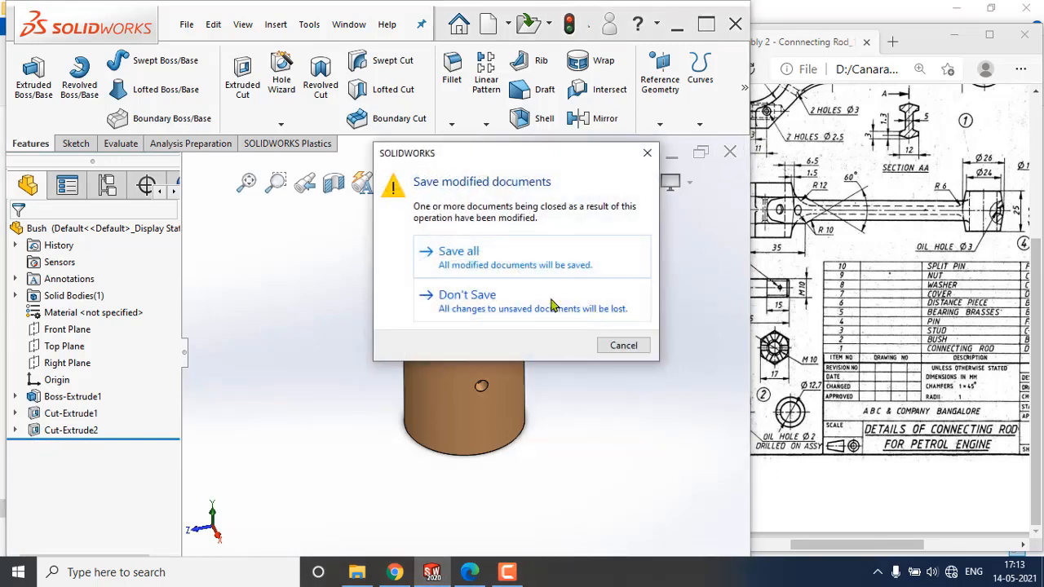
{"action": "left_click", "coordinate": [503, 260]}
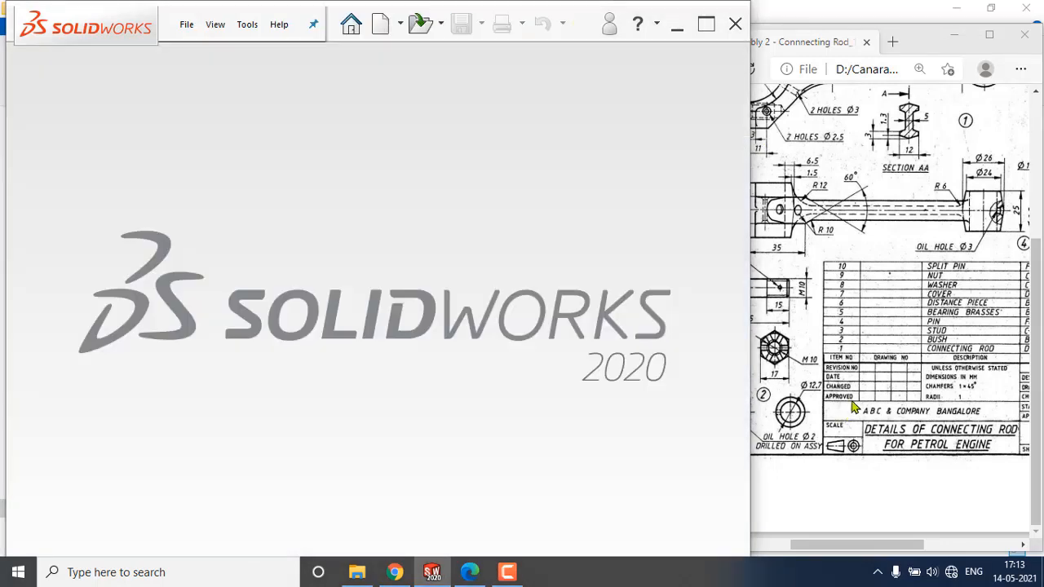
Start a new part document and scroll the reference drawing sideways.
{"action": "left_click", "coordinate": [187, 24]}
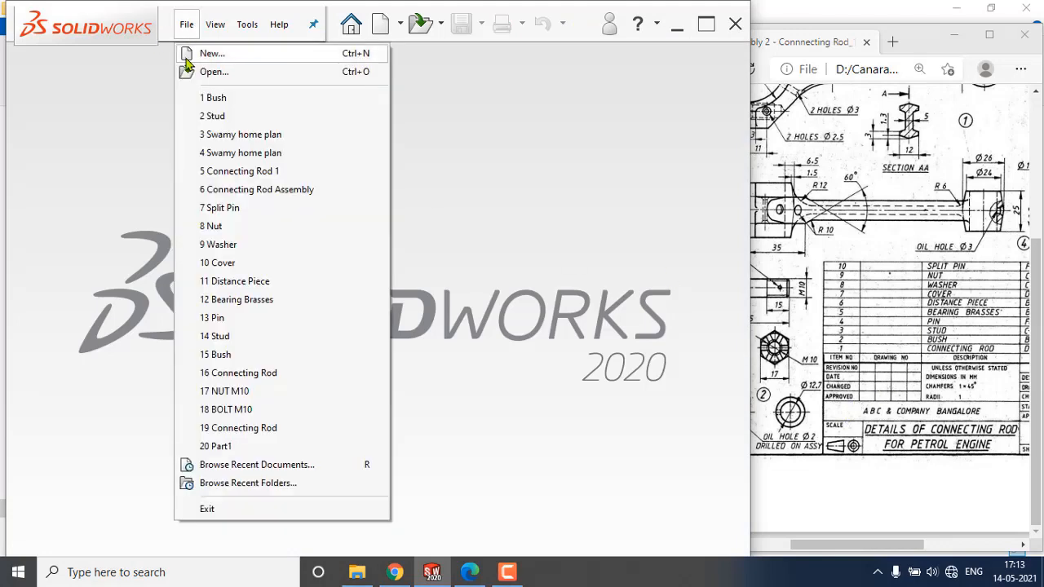
{"action": "left_click", "coordinate": [210, 55]}
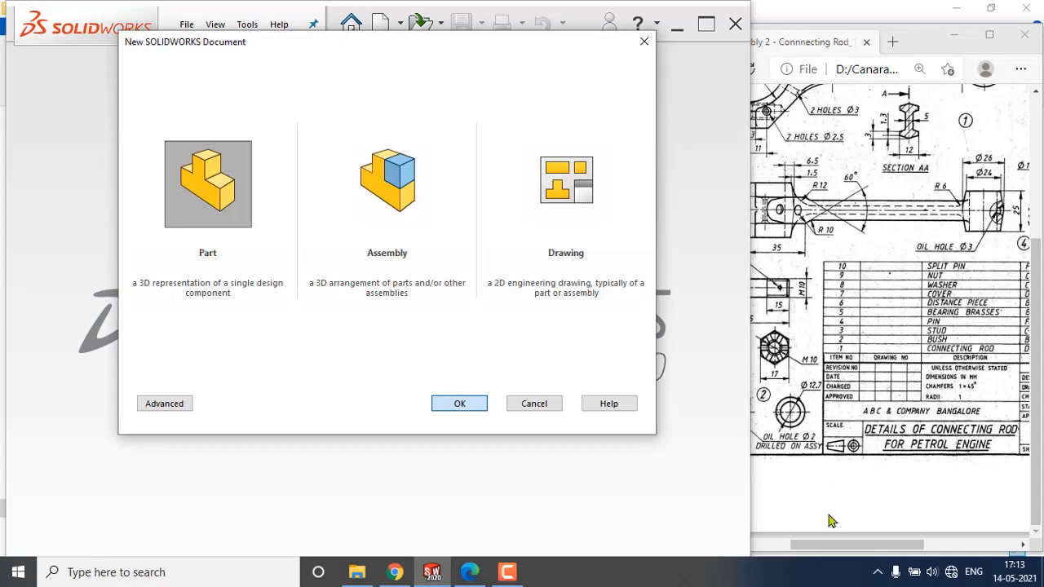
{"action": "left_click_drag", "start_coordinate": [845, 544], "coordinate": [897, 545]}
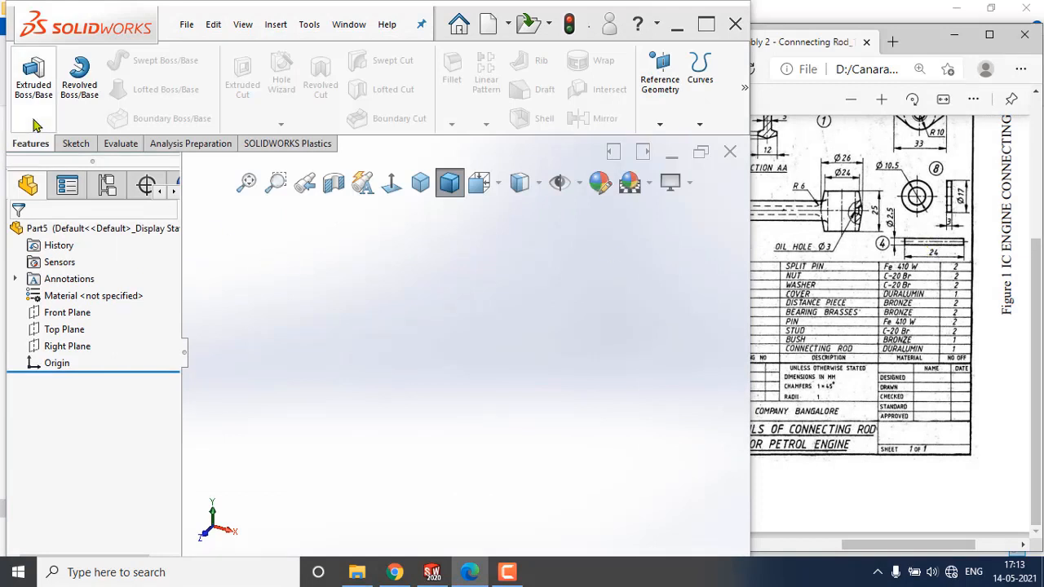
Start an Extruded Boss on the Right Plane and sketch a circle centred on the origin.
{"action": "left_click", "coordinate": [35, 76]}
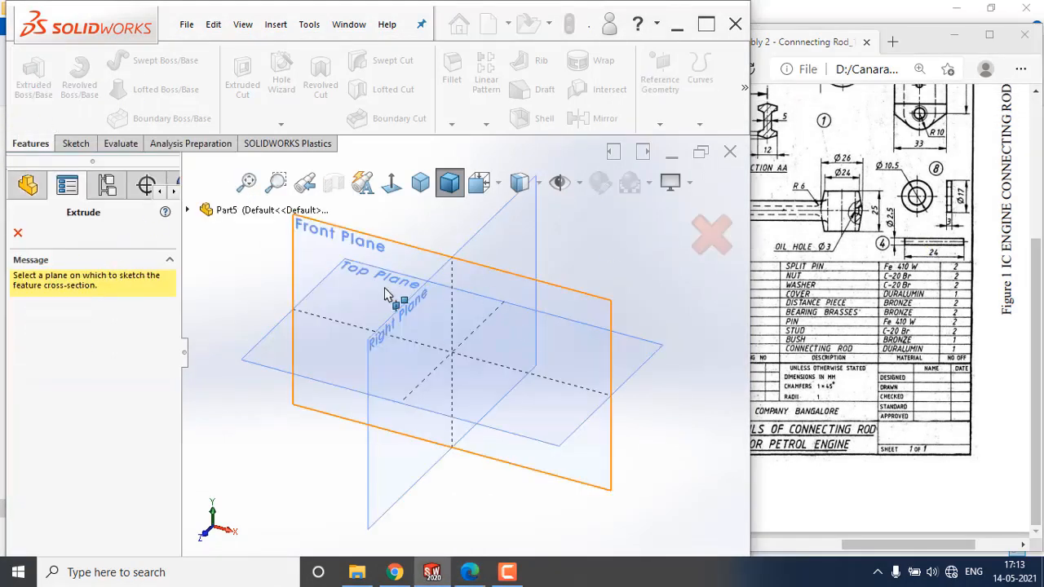
{"action": "left_click", "coordinate": [429, 341]}
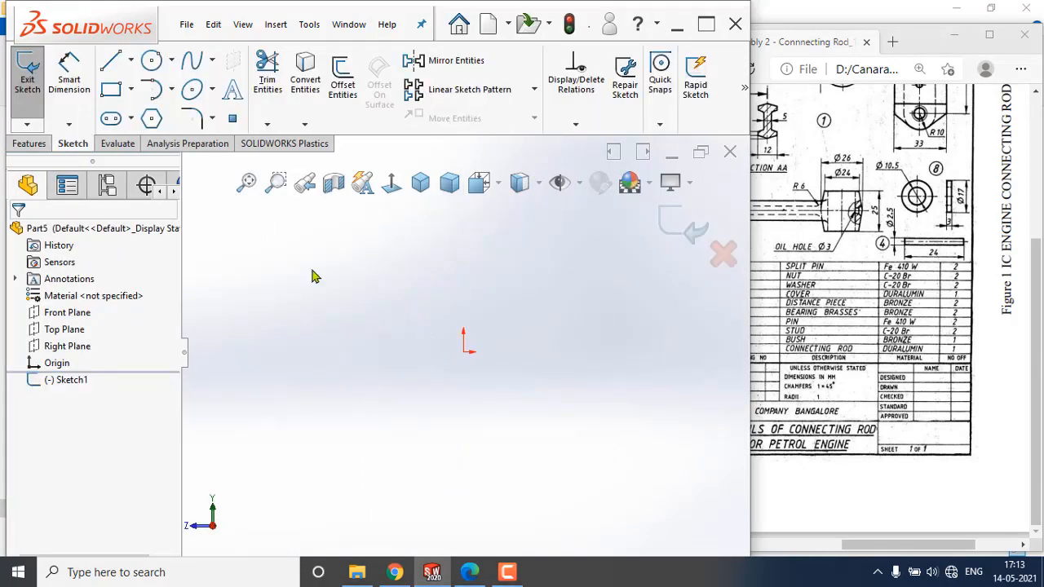
{"action": "left_click", "coordinate": [150, 59]}
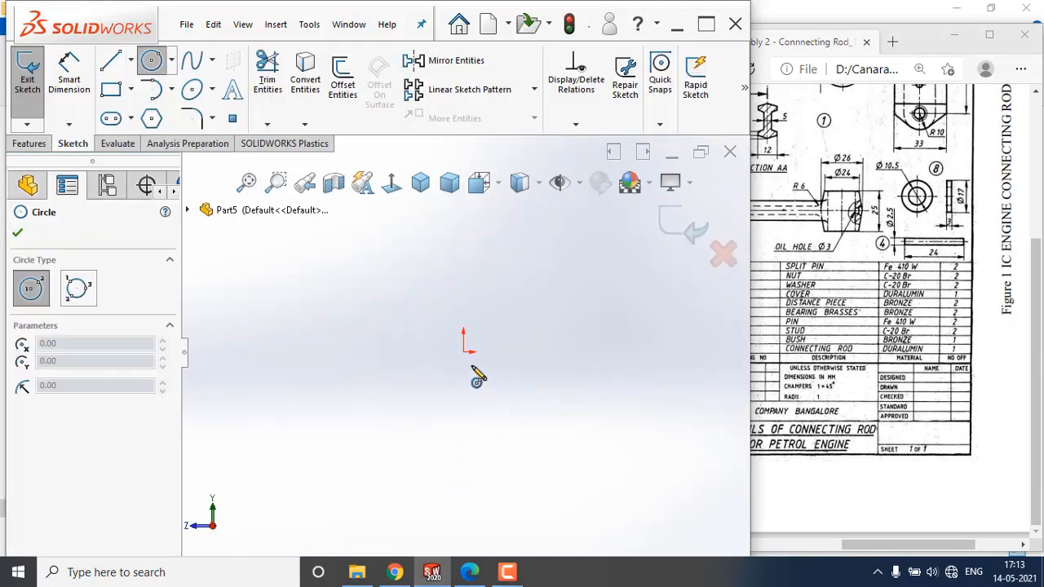
{"action": "left_click", "coordinate": [464, 353]}
{"action": "left_click", "coordinate": [468, 400]}
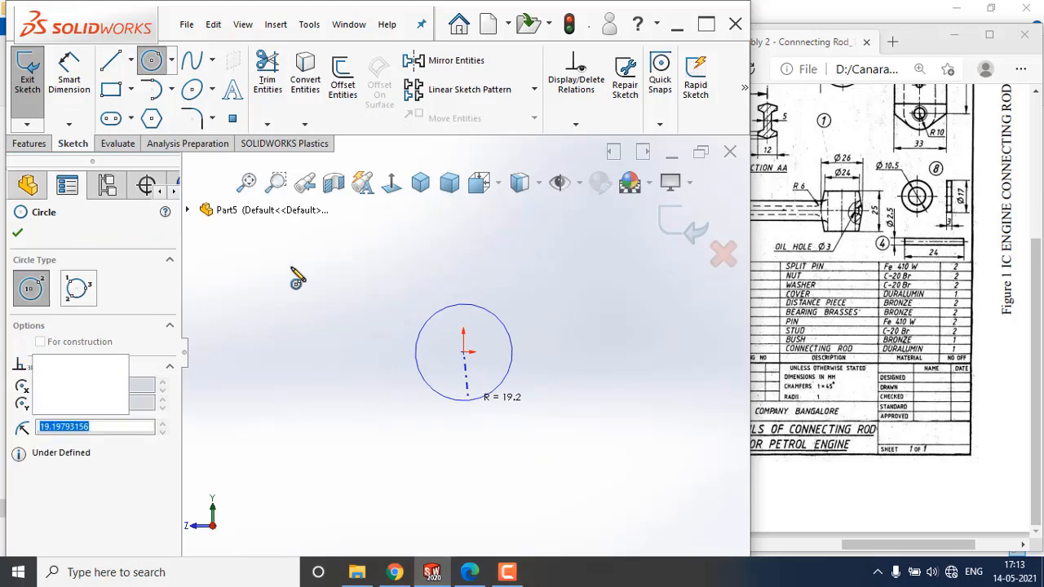
Dimension the circle's diameter as 2.5 mm.
{"action": "left_click", "coordinate": [62, 70]}
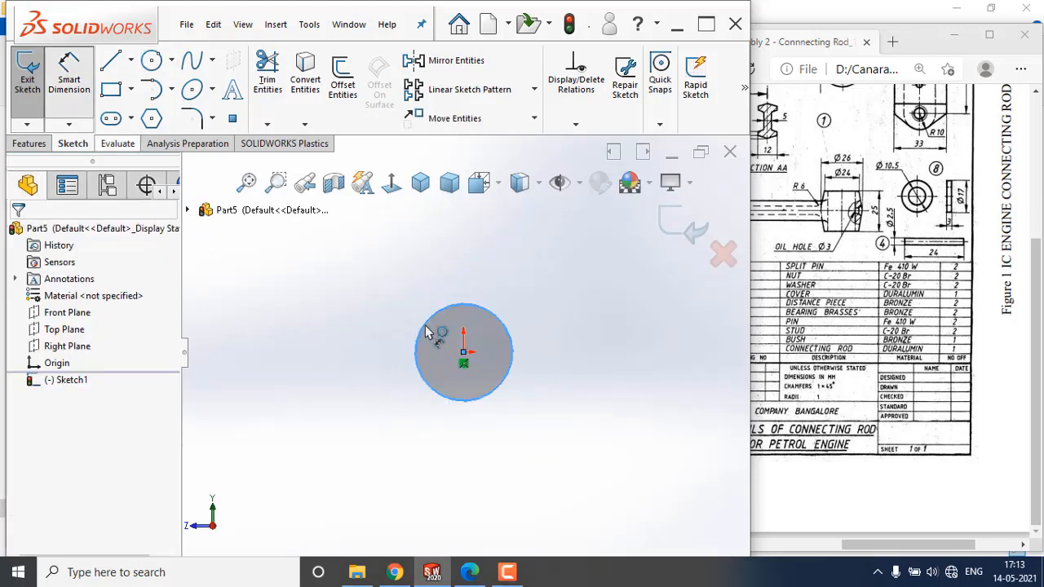
{"action": "left_click", "coordinate": [514, 355]}
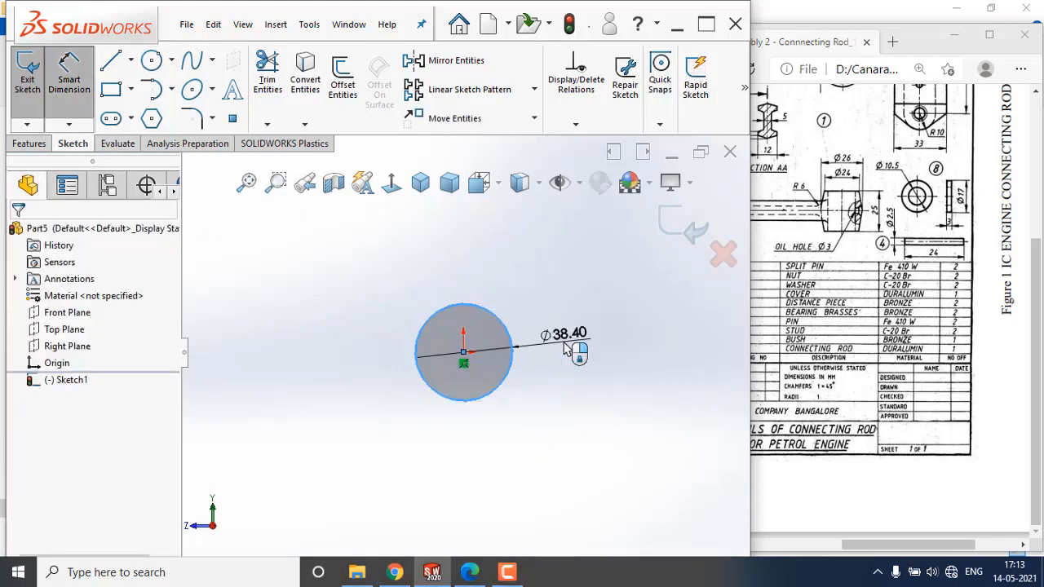
{"action": "left_click", "coordinate": [564, 348]}
{"action": "type", "text": "2.5"}
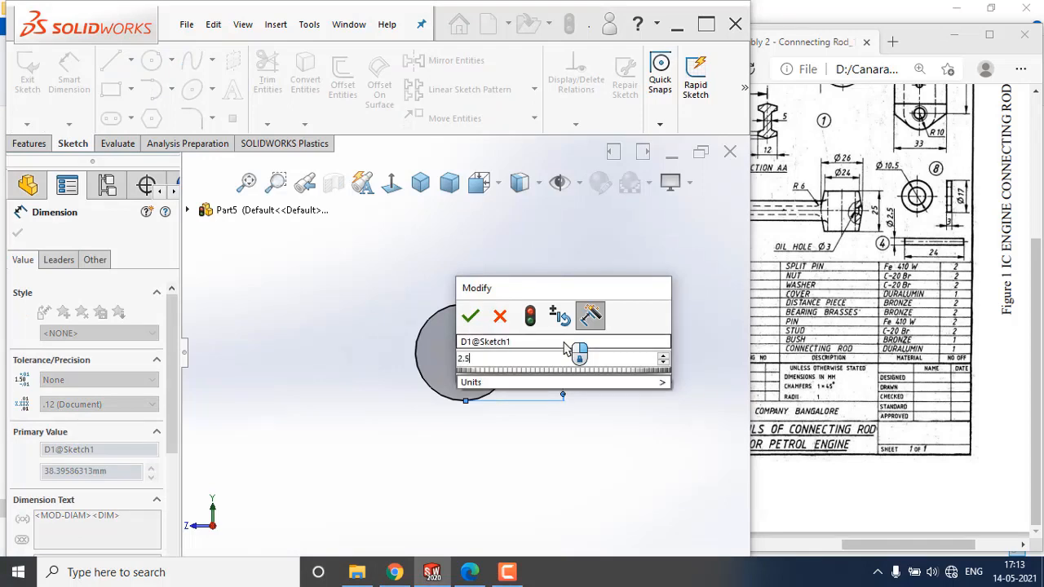
{"action": "key", "text": "Return"}
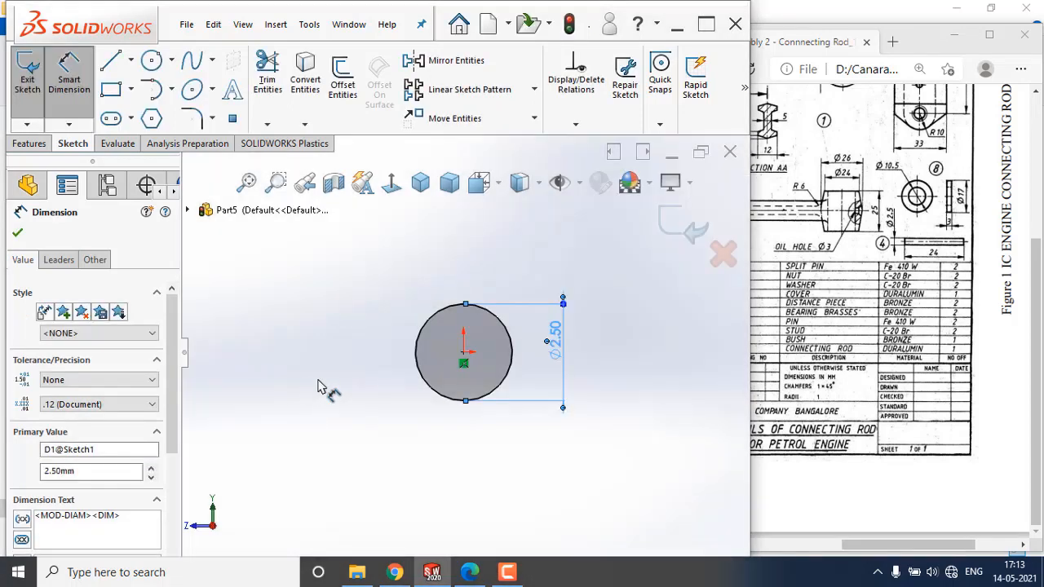
{"action": "left_click", "coordinate": [319, 388]}
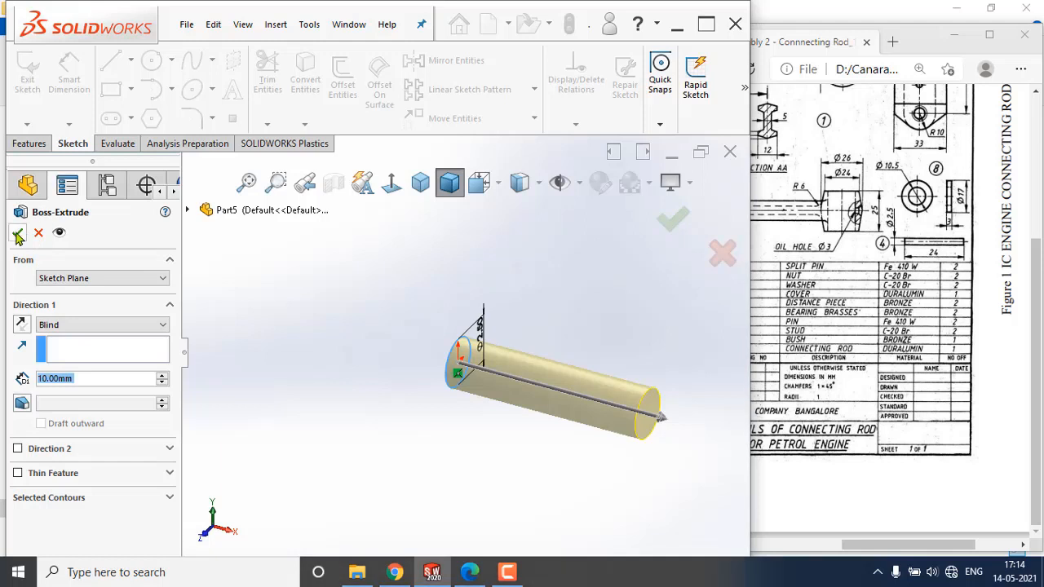
Extrude the circle symmetrically about the sketch plane using Mid Plane with a depth of 24 mm.
{"action": "left_click", "coordinate": [82, 326]}
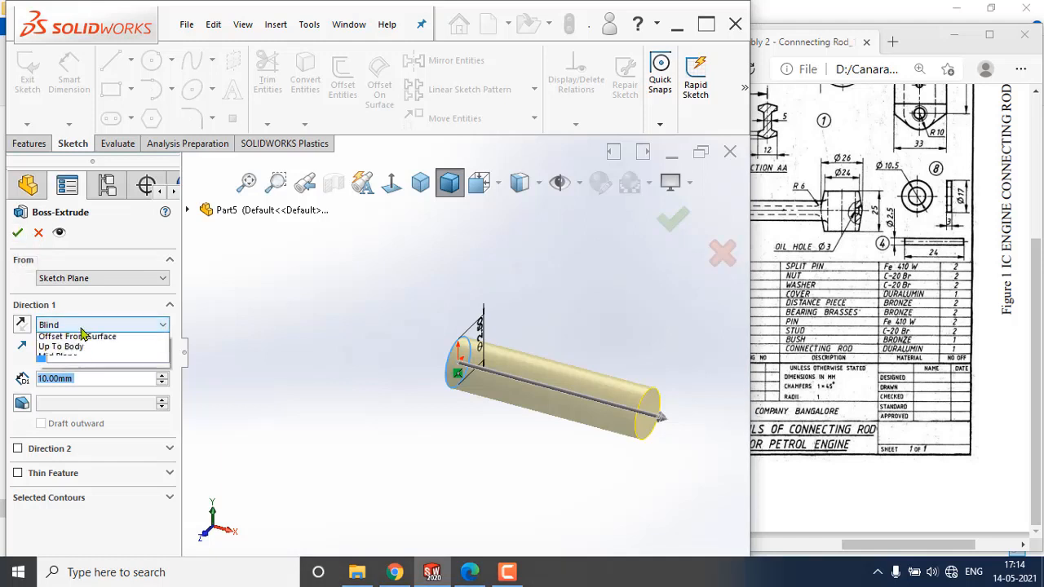
{"action": "left_click", "coordinate": [83, 333]}
{"action": "left_click", "coordinate": [82, 324]}
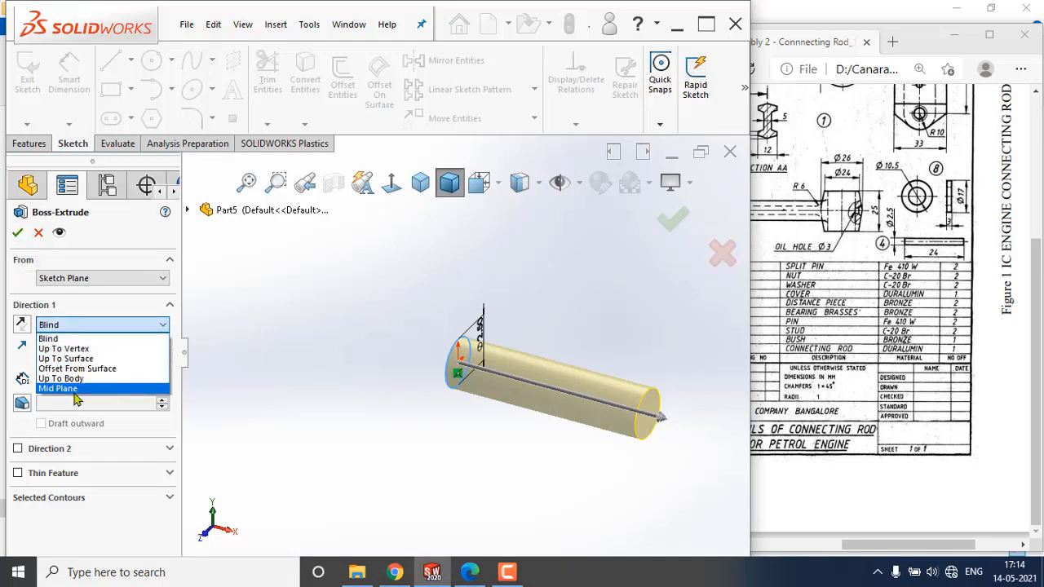
{"action": "left_click", "coordinate": [86, 388]}
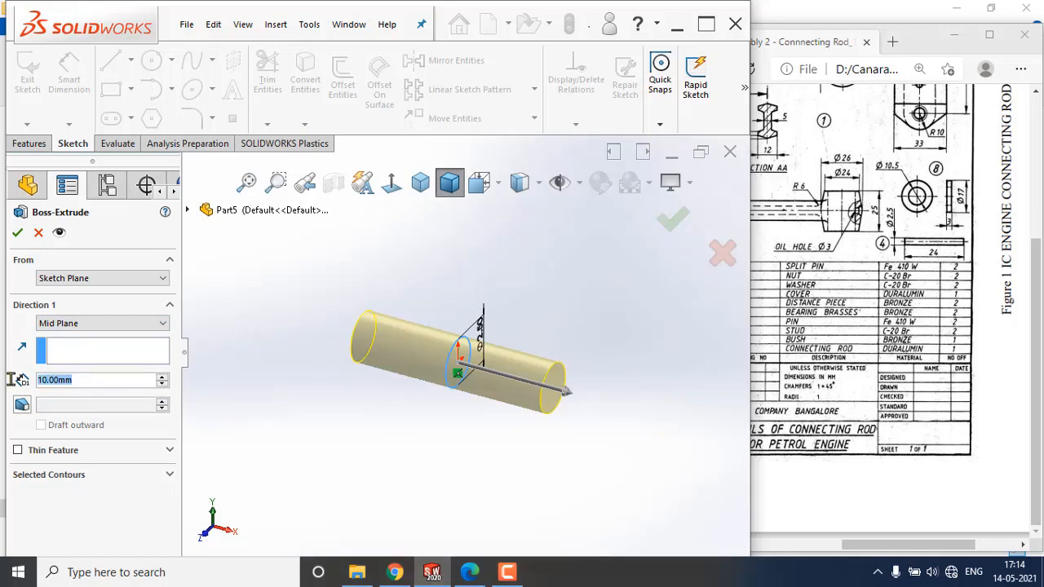
{"action": "type", "text": "24"}
{"action": "key", "text": "Return"}
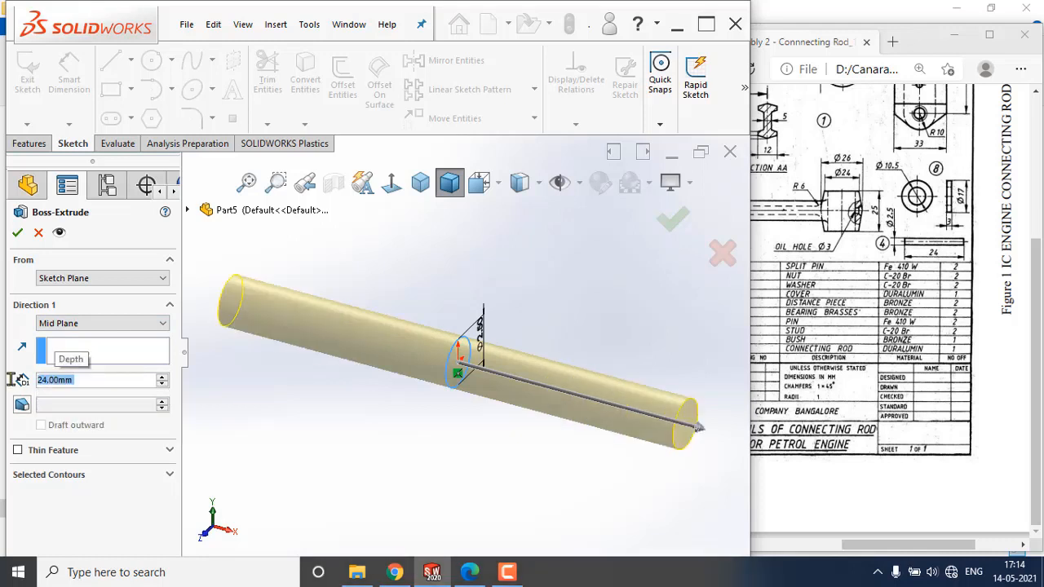
{"action": "left_click", "coordinate": [17, 234]}
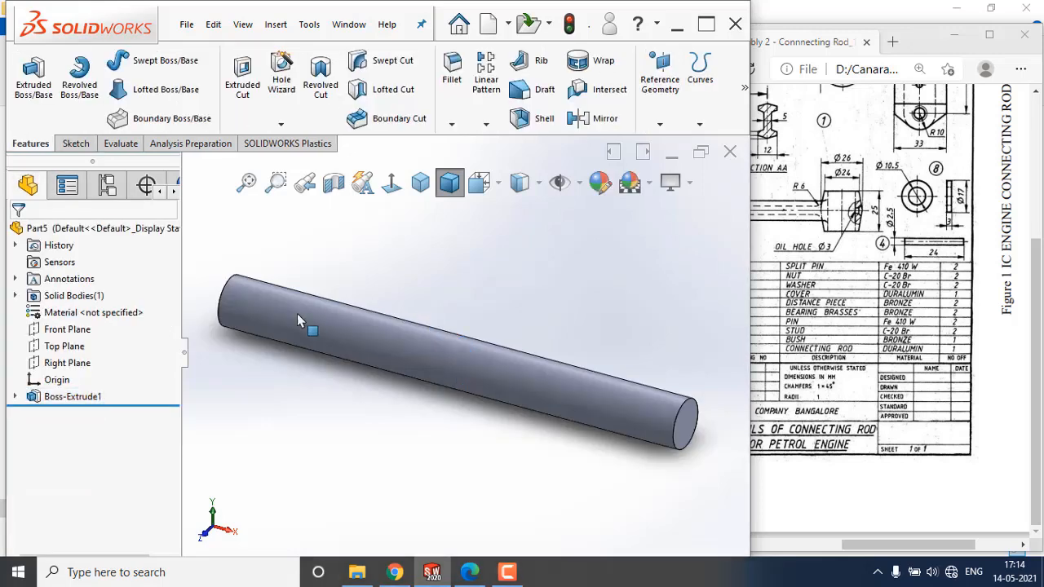
Change the whole part's appearance colour to a dark grey.
{"action": "right_click", "coordinate": [107, 232]}
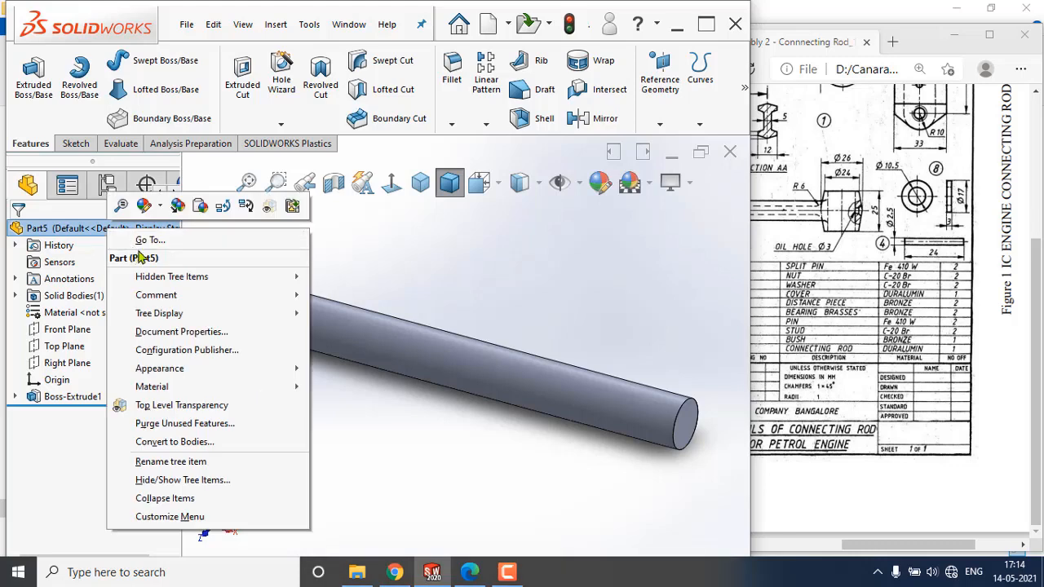
{"action": "left_click", "coordinate": [154, 209]}
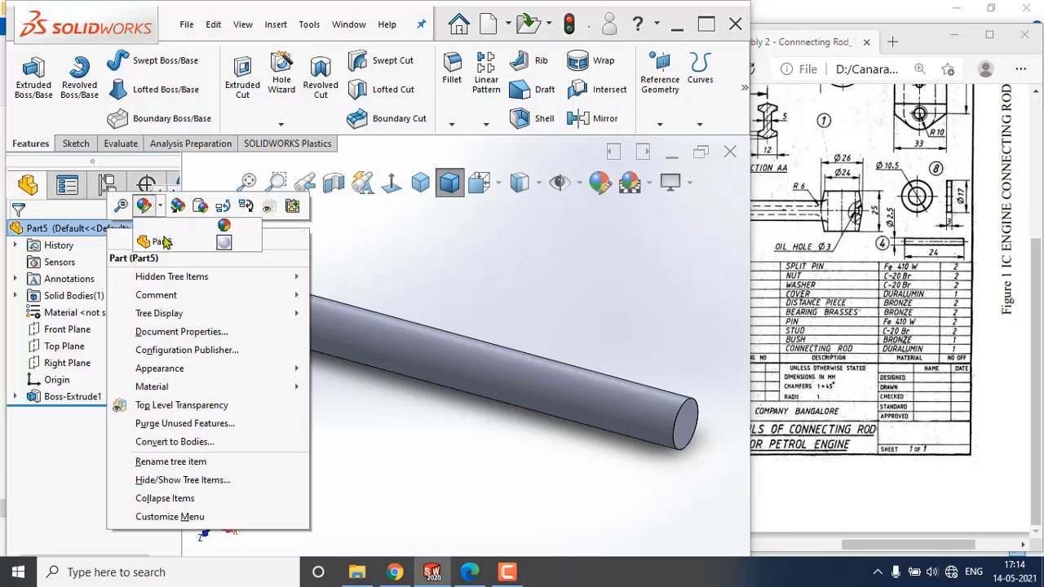
{"action": "left_click", "coordinate": [226, 246]}
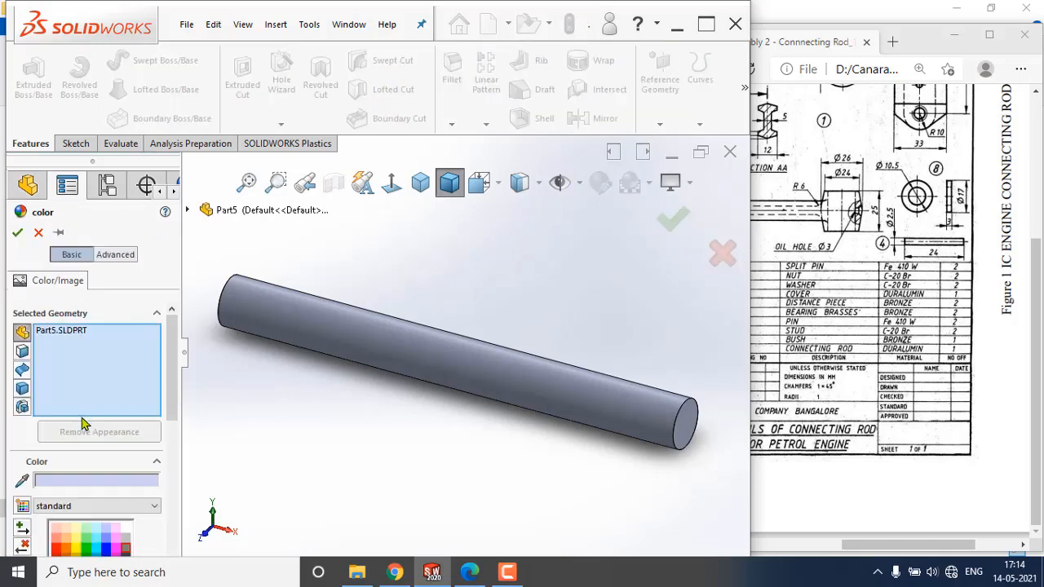
{"action": "scroll", "coordinate": [165, 382], "scroll_direction": "down", "scroll_amount": 5}
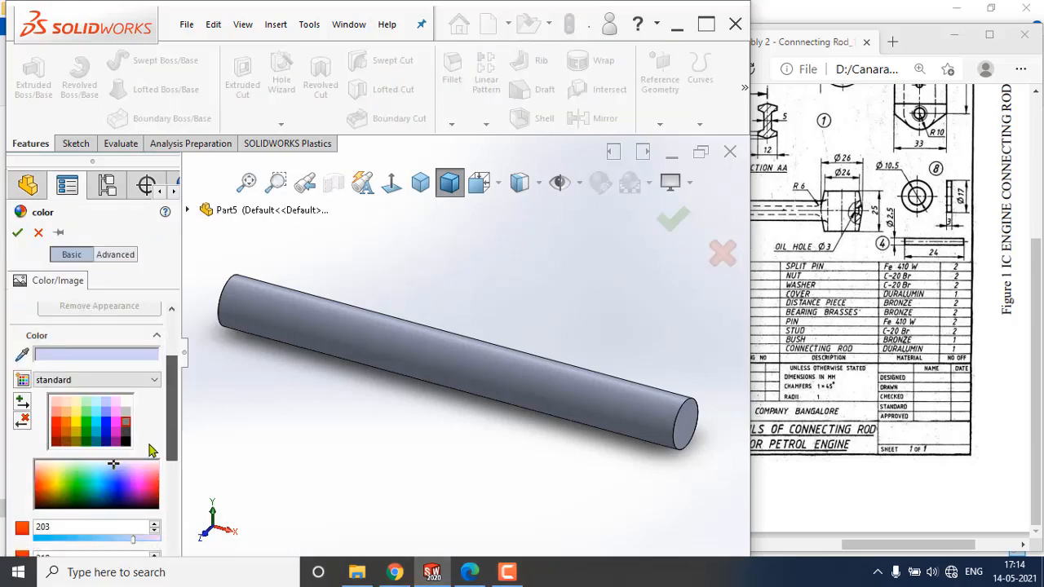
{"action": "left_click", "coordinate": [124, 435]}
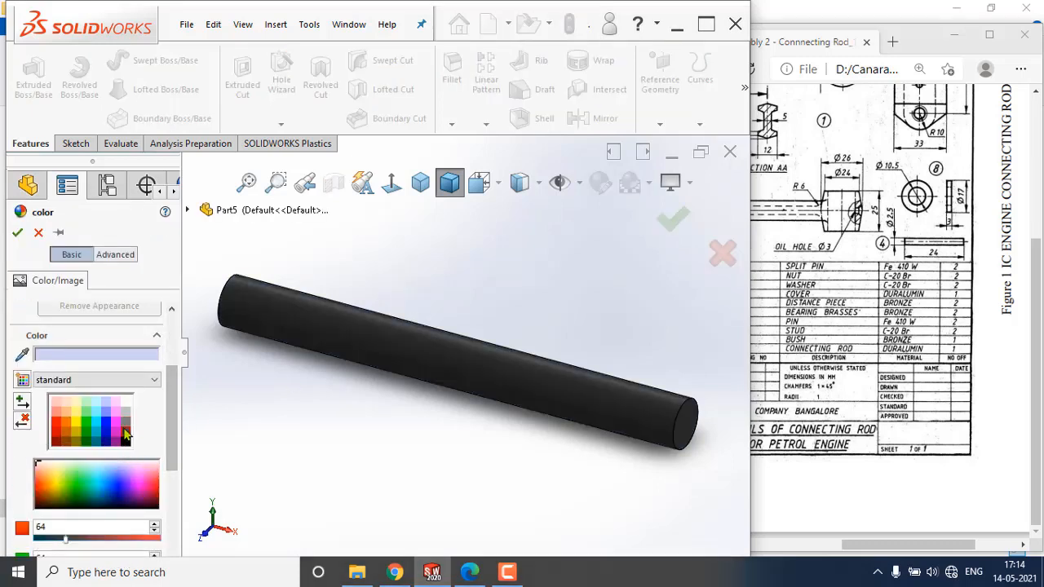
{"action": "left_click", "coordinate": [18, 233]}
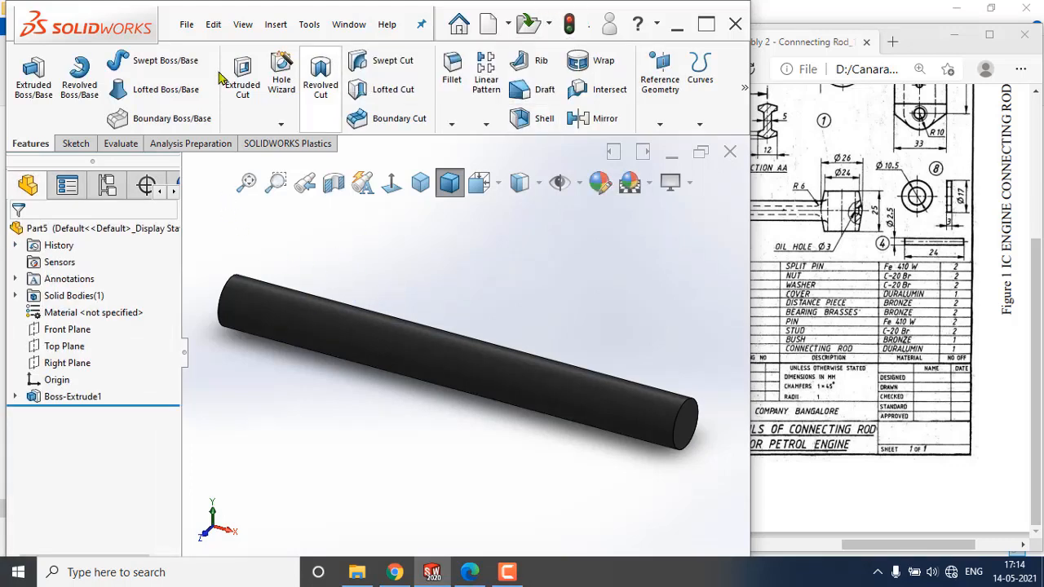
Save the part as Pin in the Connecting Rod folder.
{"action": "left_click", "coordinate": [186, 27]}
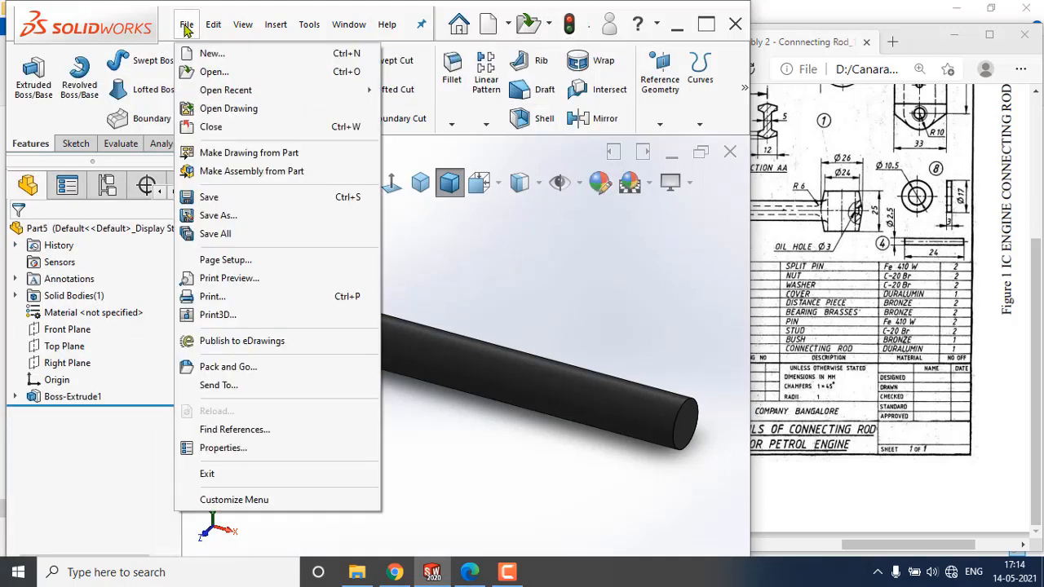
{"action": "left_click", "coordinate": [209, 198]}
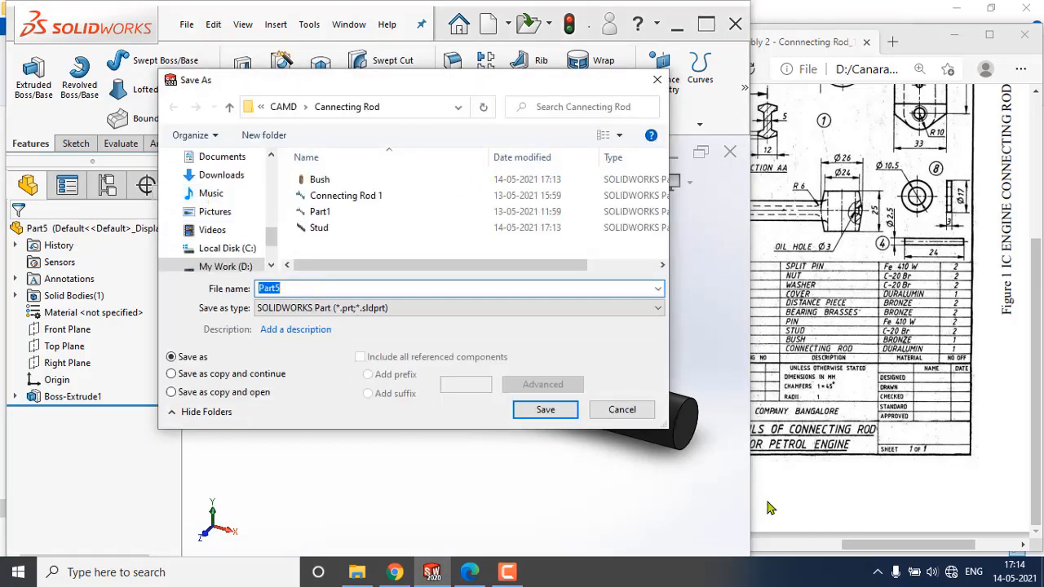
{"action": "type", "text": "Pin"}
{"action": "left_click", "coordinate": [558, 409]}
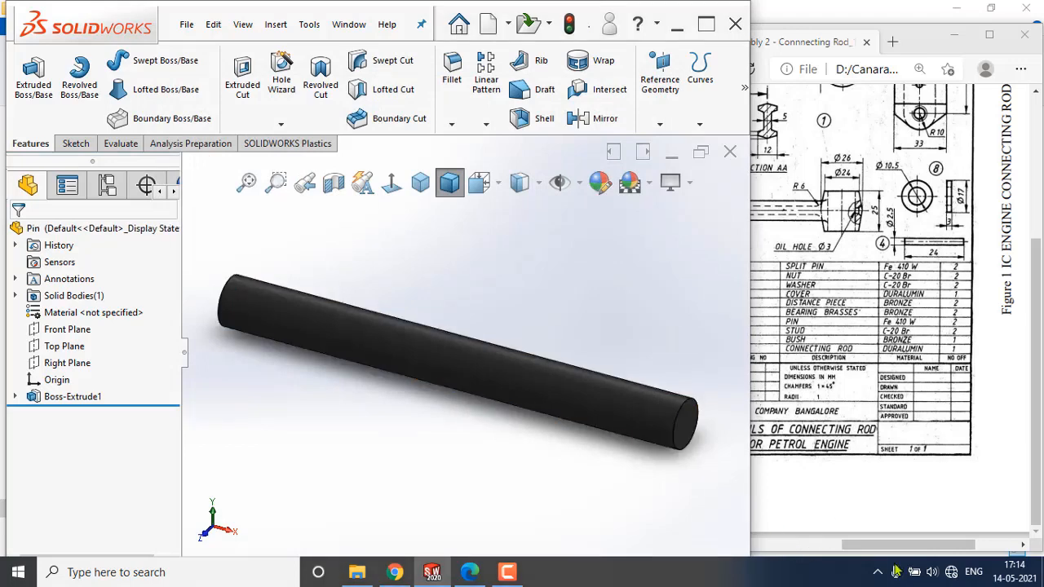
Move, scroll and zoom the reference drawing to examine the remaining part details.
{"action": "left_click_drag", "start_coordinate": [892, 545], "coordinate": [881, 547]}
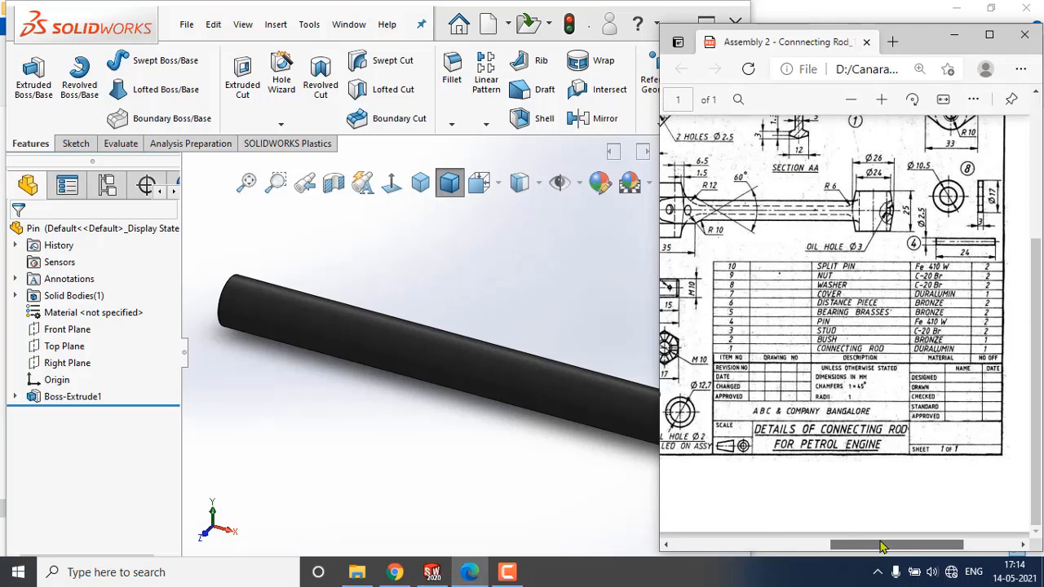
{"action": "left_click_drag", "start_coordinate": [881, 546], "coordinate": [766, 548]}
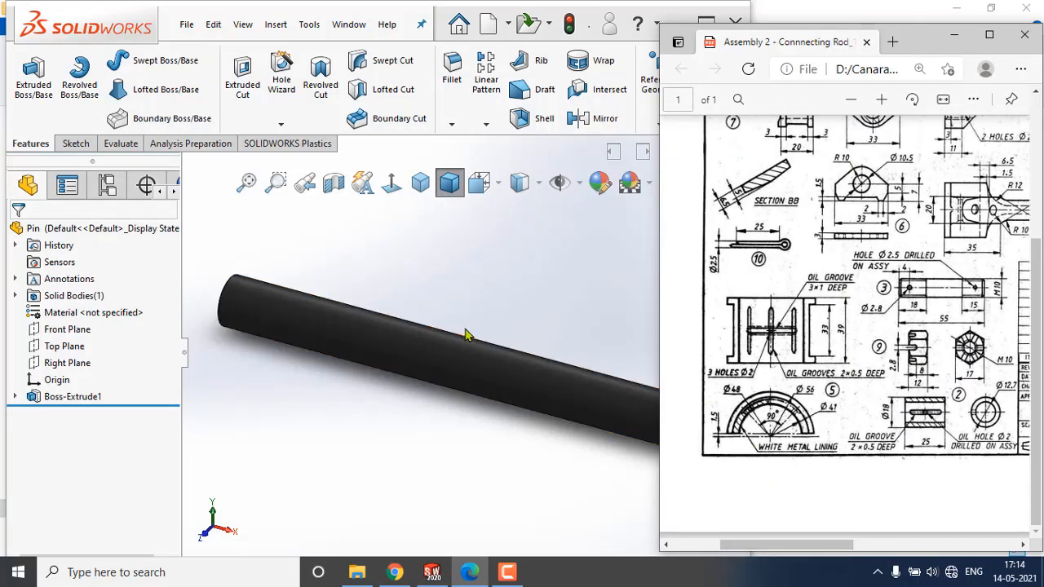
{"action": "left_click", "coordinate": [881, 100]}
{"action": "left_click", "coordinate": [880, 100]}
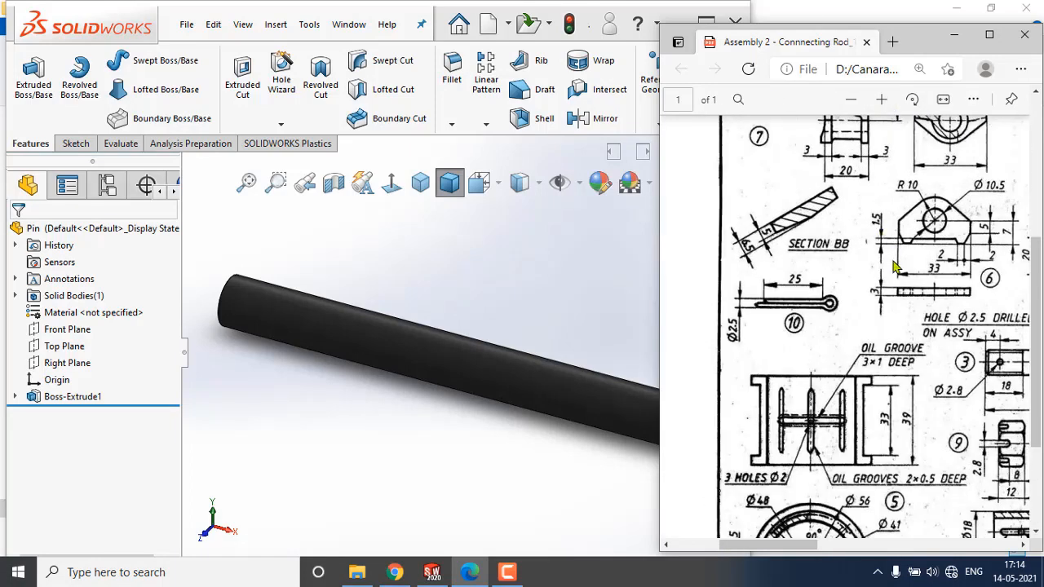
{"action": "scroll", "coordinate": [891, 277], "scroll_direction": "down", "scroll_amount": 3}
{"action": "left_click", "coordinate": [481, 329]}
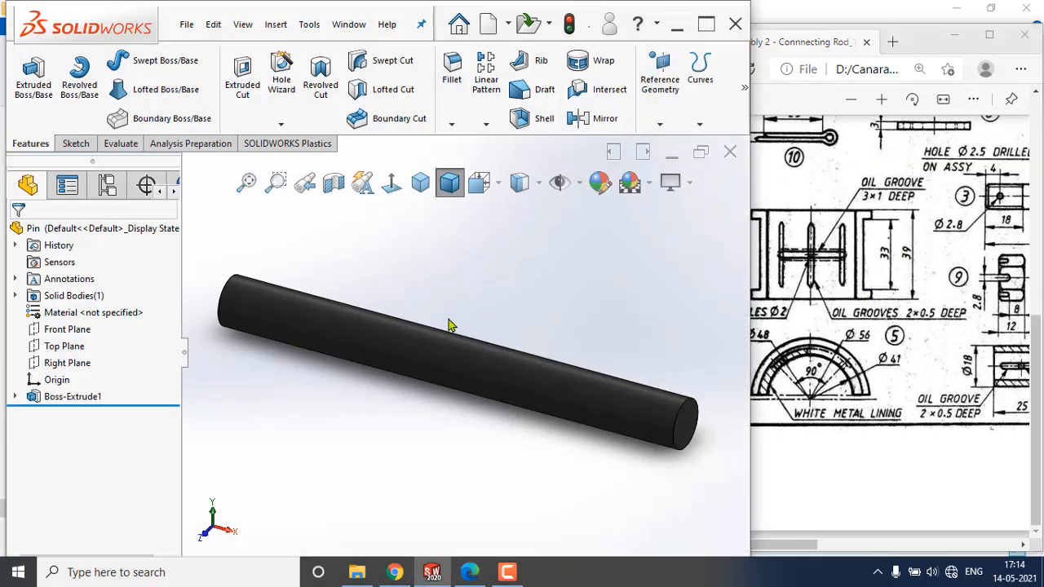
Create another new part document.
{"action": "left_click", "coordinate": [186, 25]}
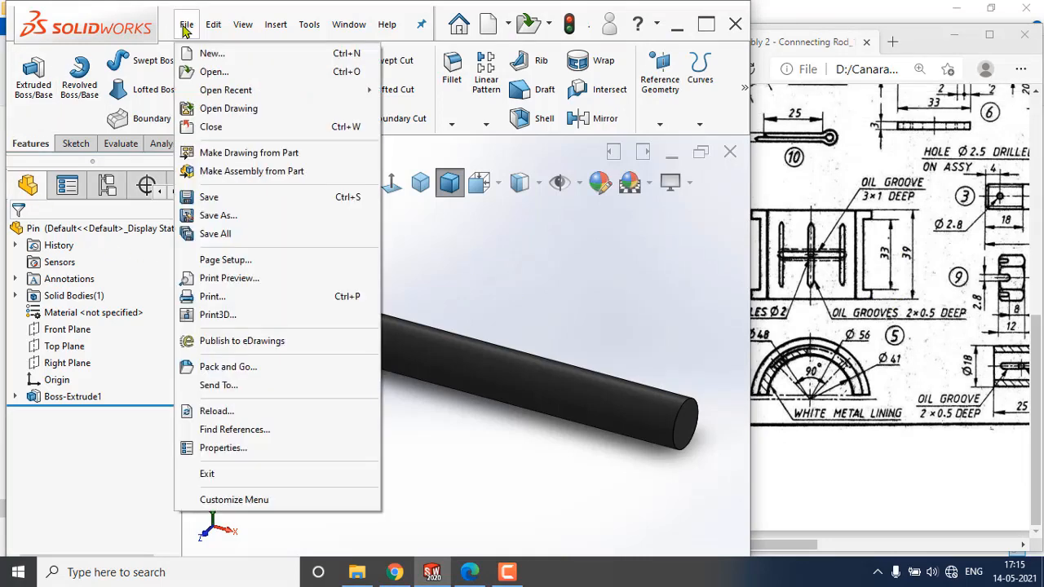
{"action": "left_click", "coordinate": [211, 54]}
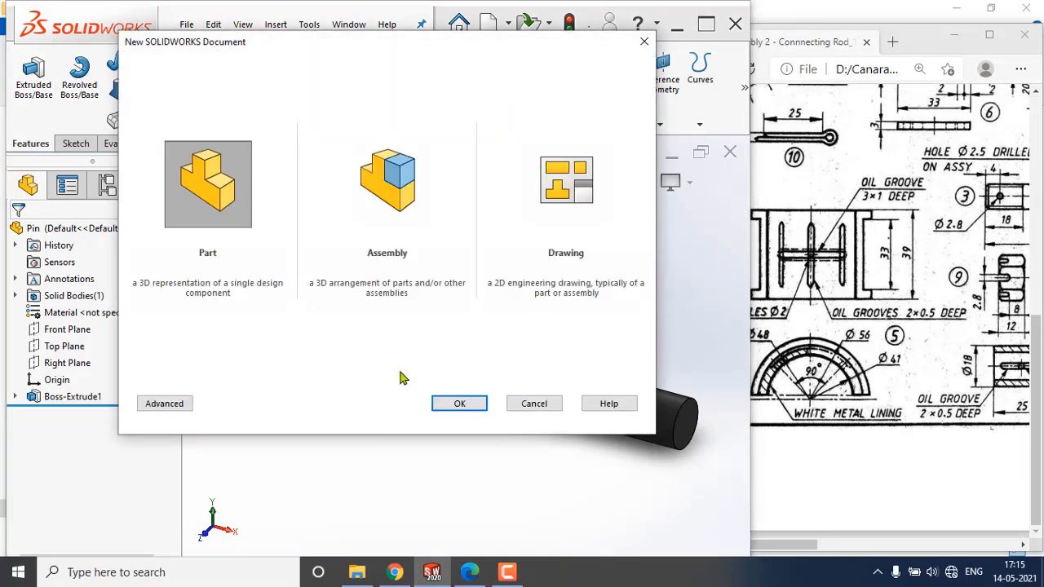
{"action": "left_click", "coordinate": [462, 405]}
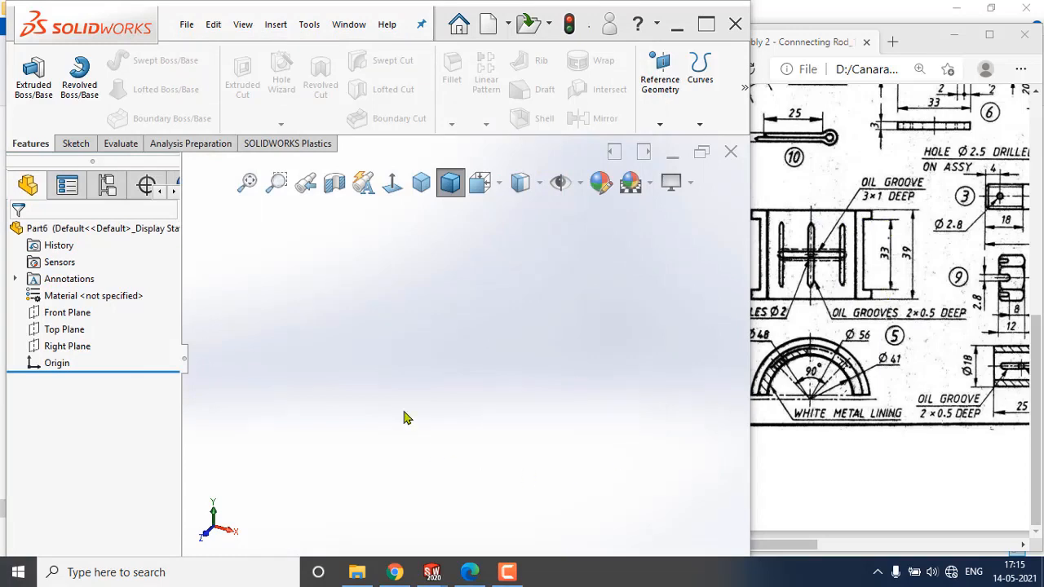
Start a sketch on the Front Plane and draw a vertical centerline through the origin.
{"action": "left_click", "coordinate": [68, 314]}
{"action": "left_click", "coordinate": [81, 292]}
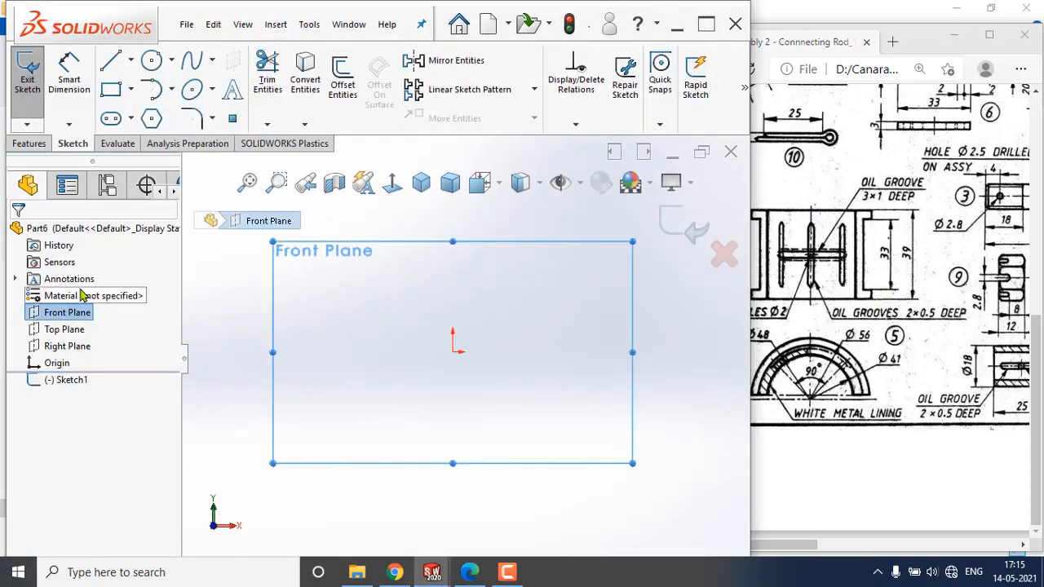
{"action": "left_click", "coordinate": [130, 59]}
{"action": "left_click", "coordinate": [114, 103]}
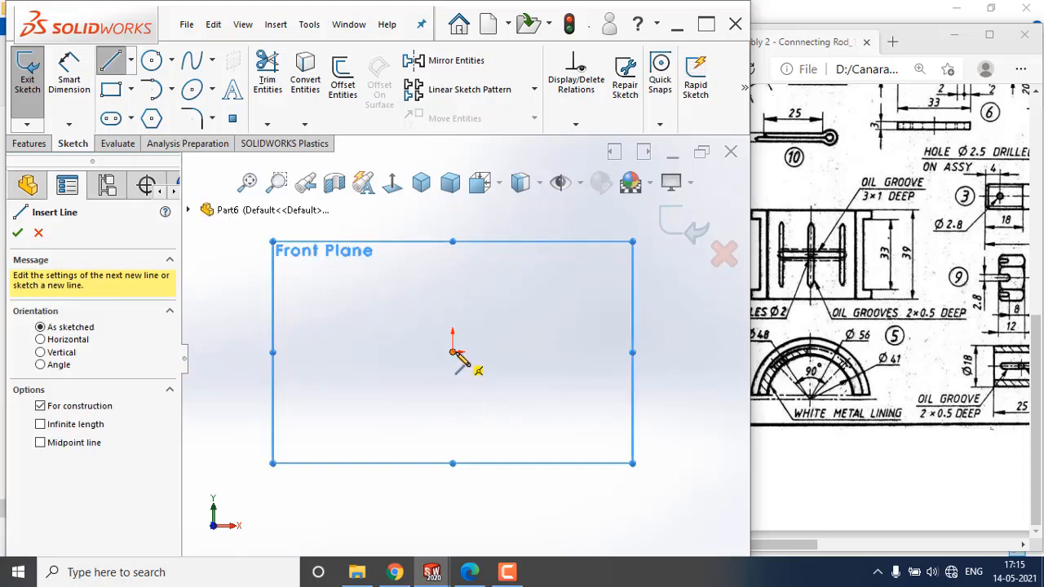
{"action": "left_click", "coordinate": [452, 261]}
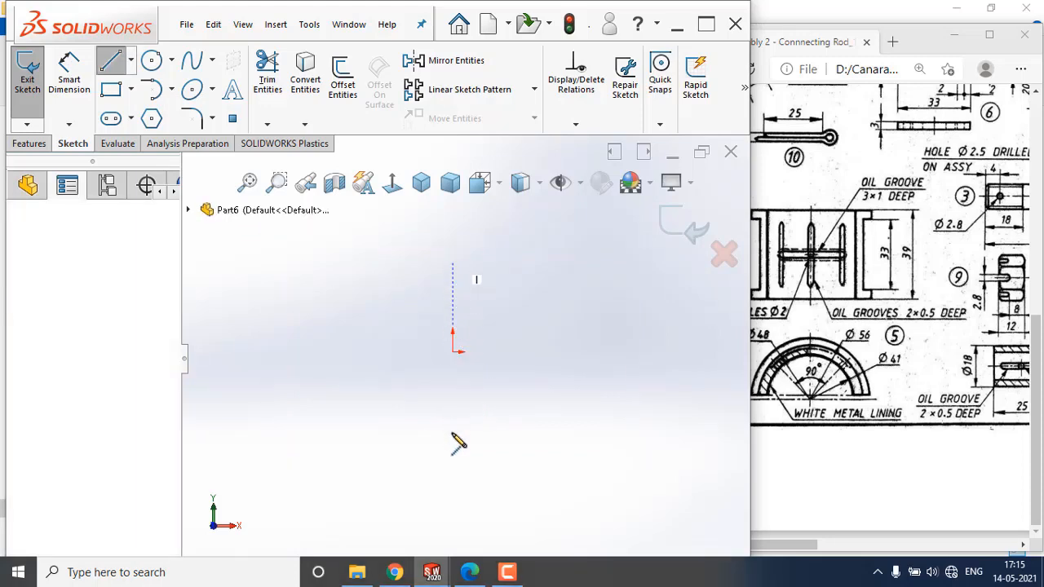
{"action": "left_click", "coordinate": [453, 433]}
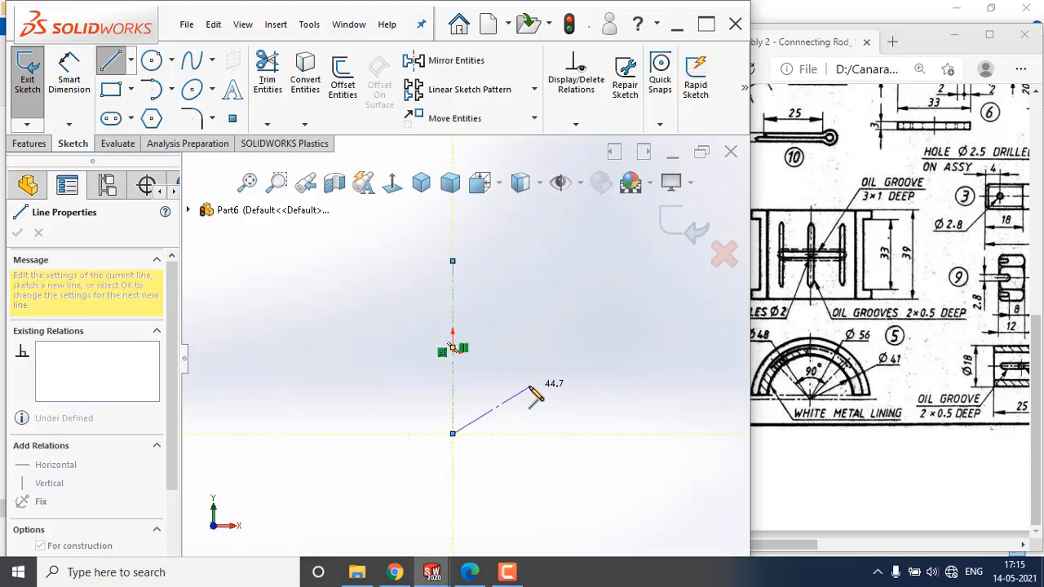
{"action": "key", "text": "Escape"}
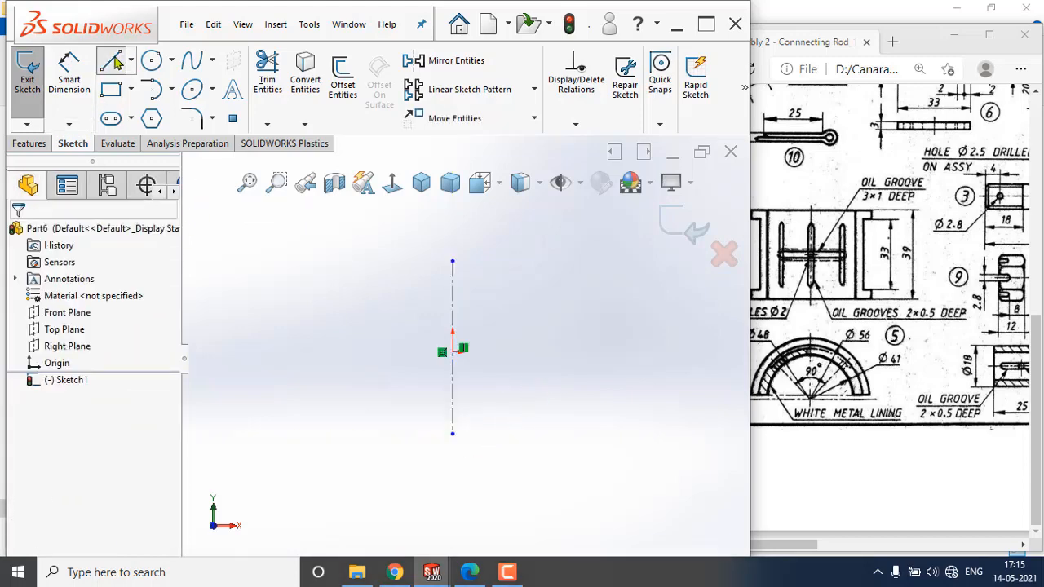
Sketch a closed C-shaped profile of lines to the right of the centerline.
{"action": "left_click", "coordinate": [523, 261]}
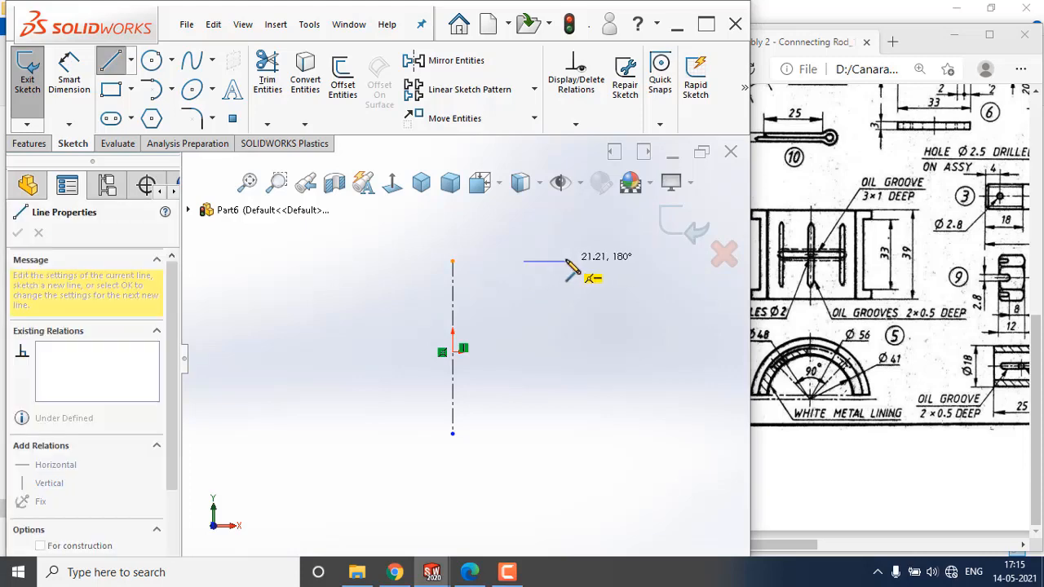
{"action": "left_click", "coordinate": [565, 261]}
{"action": "left_click", "coordinate": [565, 281]}
{"action": "left_click", "coordinate": [545, 281]}
{"action": "left_click", "coordinate": [545, 415]}
{"action": "left_click", "coordinate": [565, 415]}
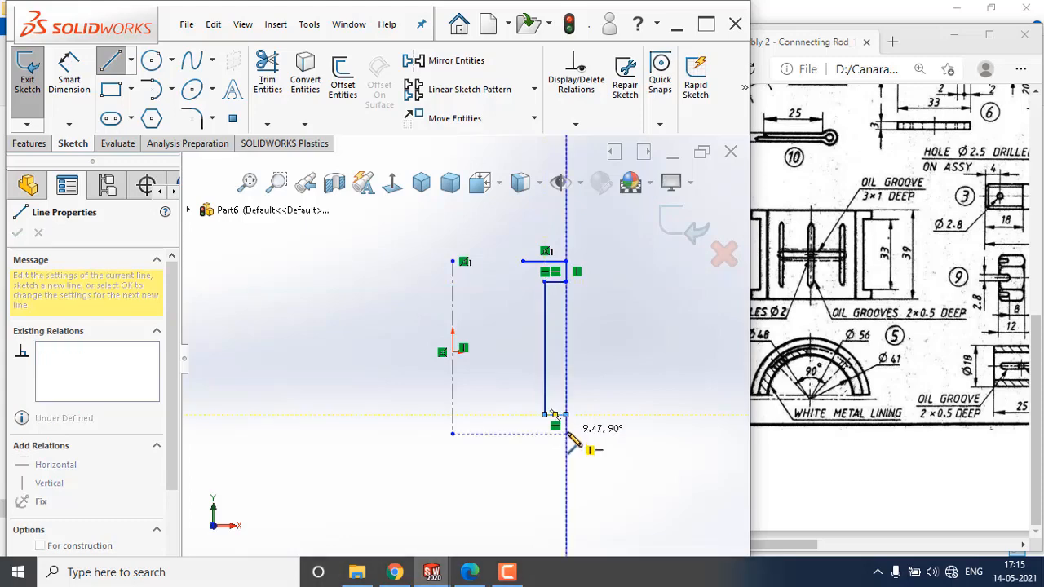
{"action": "left_click", "coordinate": [565, 434]}
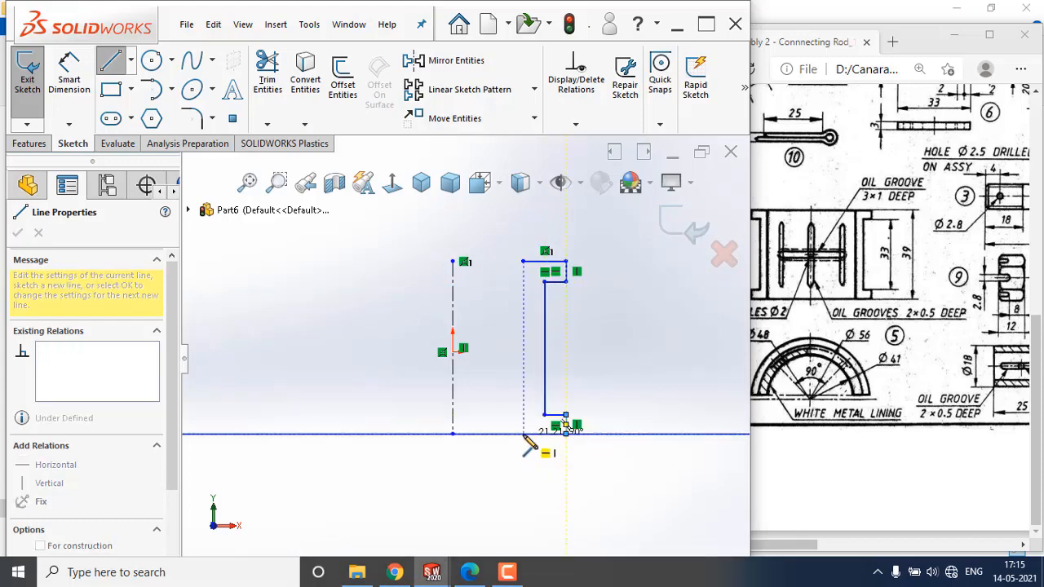
{"action": "left_click", "coordinate": [523, 433]}
{"action": "left_click", "coordinate": [523, 261]}
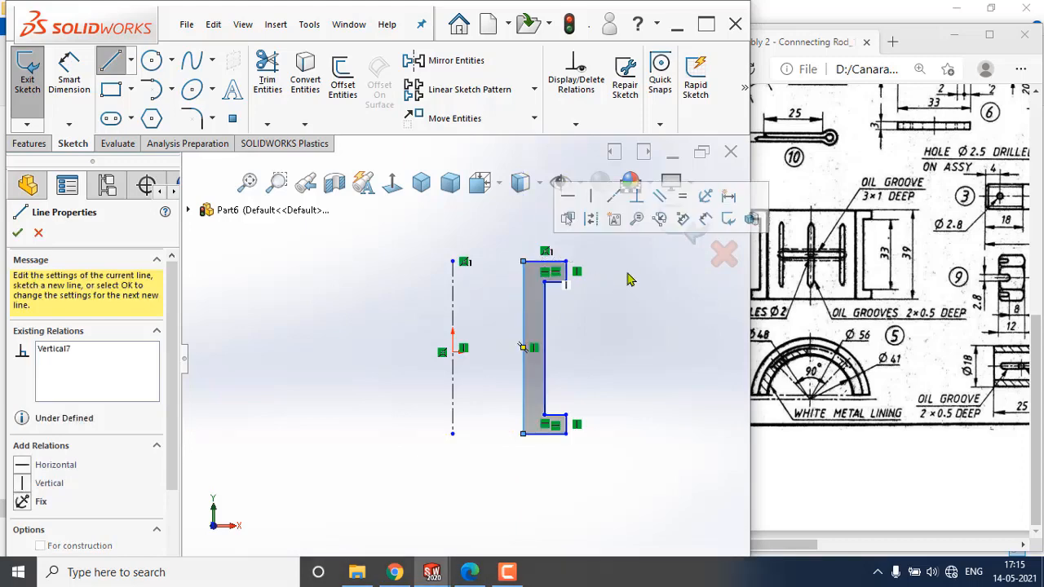
Draw a horizontal construction centerline from the vertical centerline's midpoint to the profile's inner edge.
{"action": "left_click", "coordinate": [131, 61]}
{"action": "left_click", "coordinate": [139, 103]}
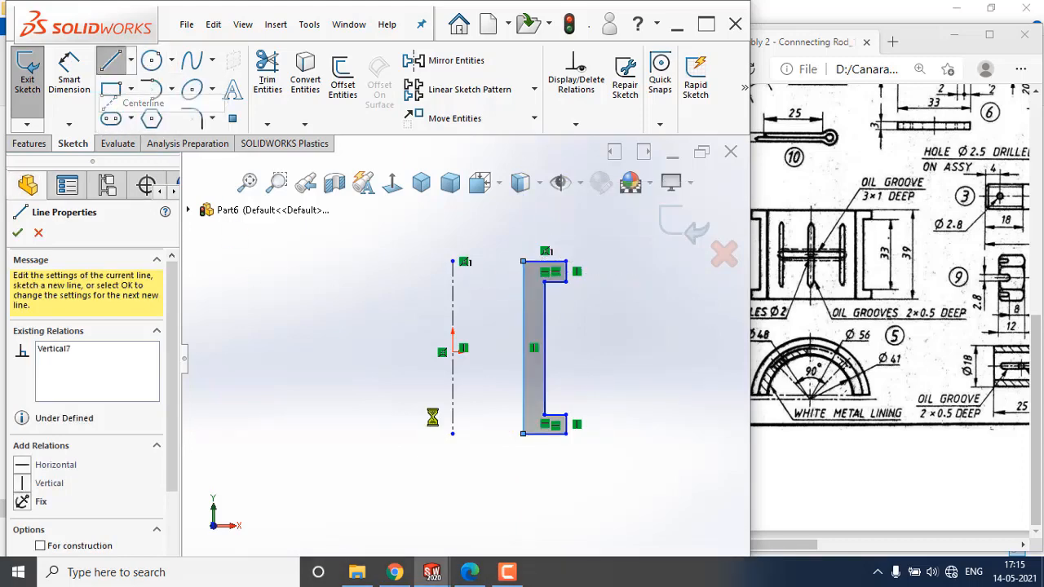
{"action": "left_click", "coordinate": [452, 351]}
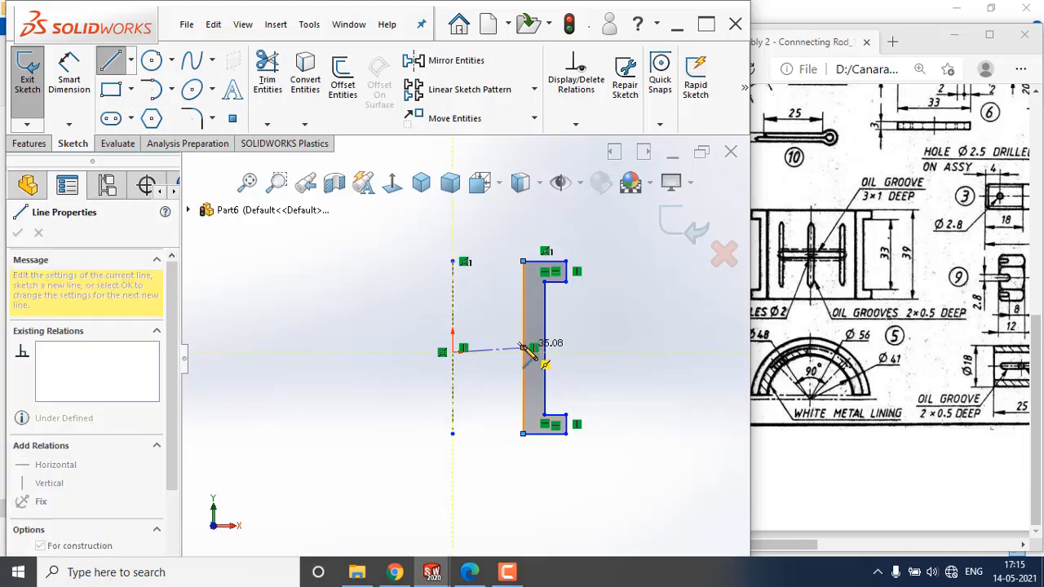
{"action": "left_click", "coordinate": [523, 351]}
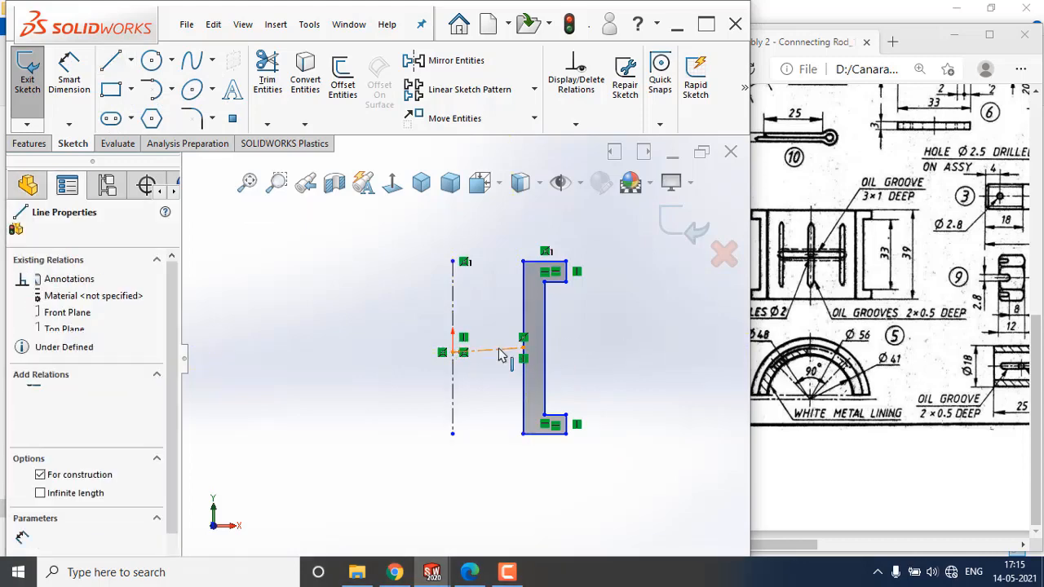
{"action": "left_click", "coordinate": [502, 356]}
{"action": "left_click", "coordinate": [547, 281]}
{"action": "left_click", "coordinate": [632, 394]}
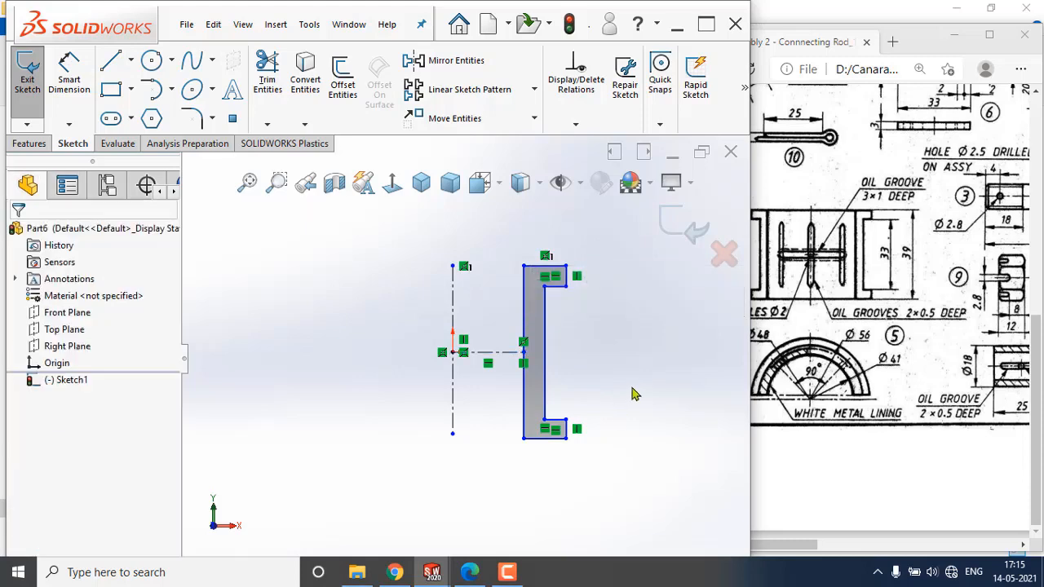
Make the profile's top and bottom edges symmetric about the horizontal centerline.
{"action": "left_click", "coordinate": [505, 357]}
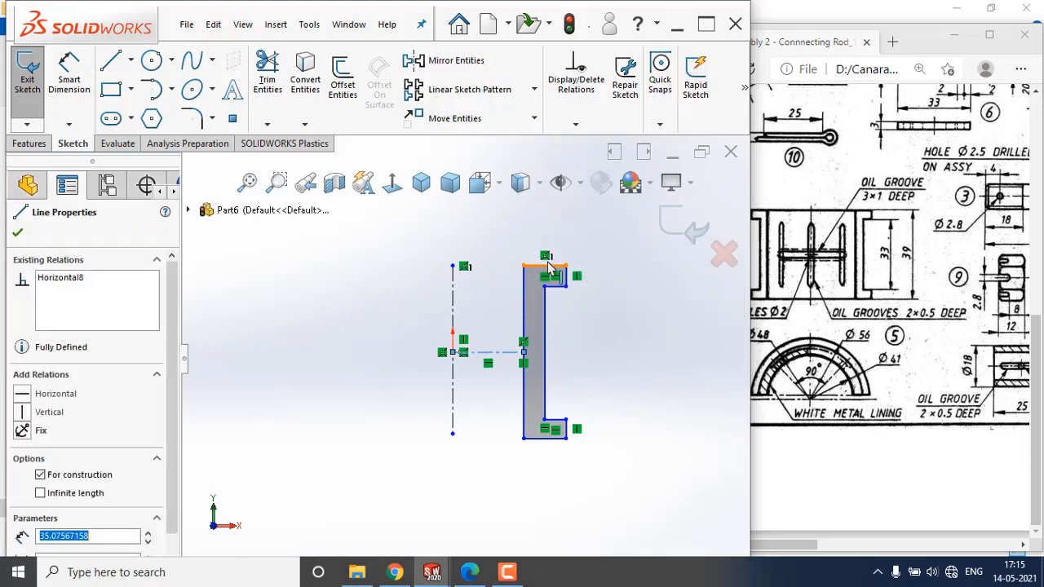
{"action": "left_click", "coordinate": [542, 439], "text": "ctrl"}
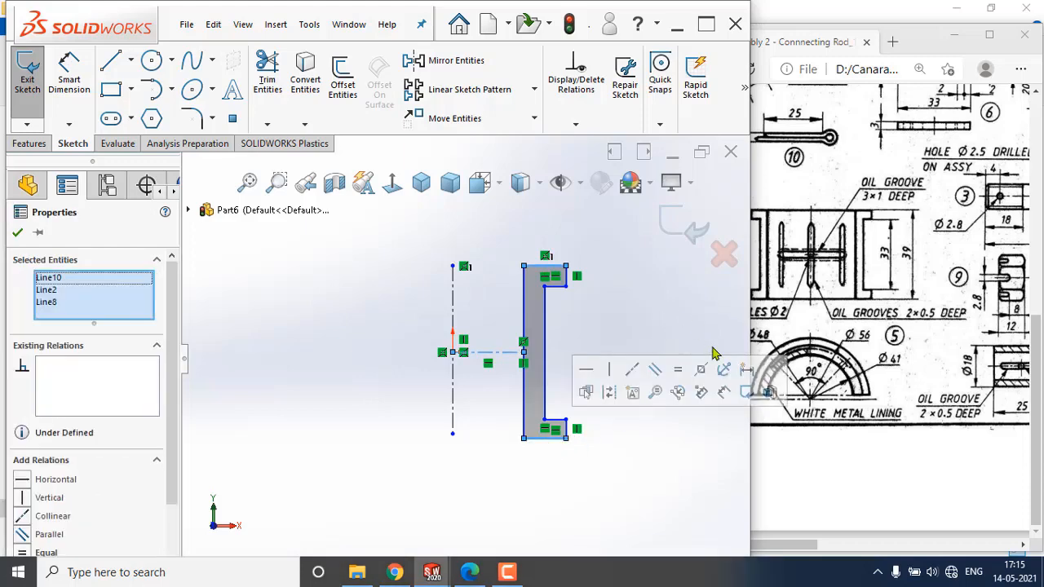
{"action": "left_click", "coordinate": [699, 375]}
{"action": "left_click", "coordinate": [610, 304]}
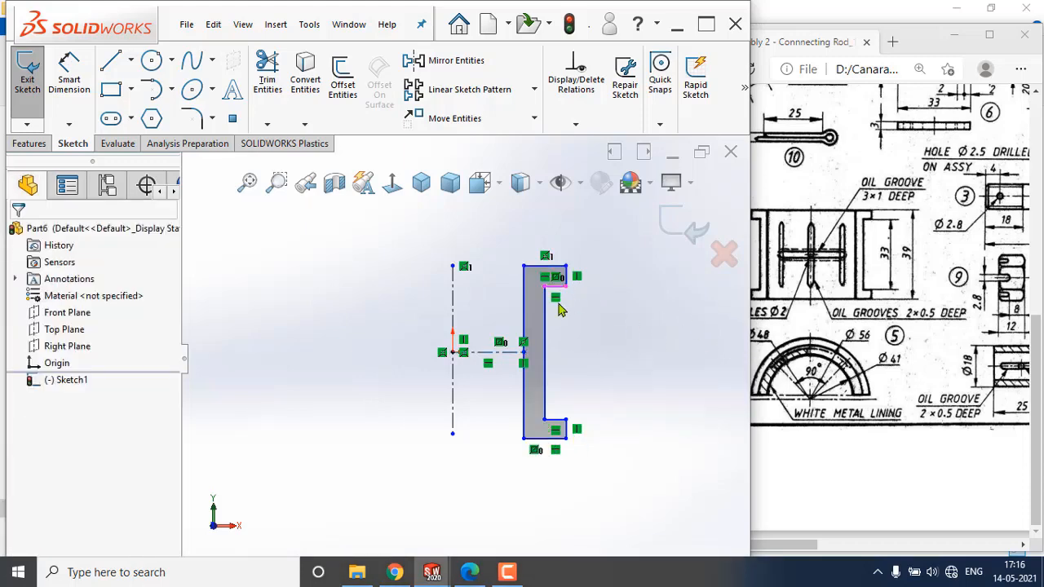
Make the short right end edges of the flanges symmetric about the horizontal centerline.
{"action": "scroll", "coordinate": [561, 294], "scroll_direction": "down", "scroll_amount": 3}
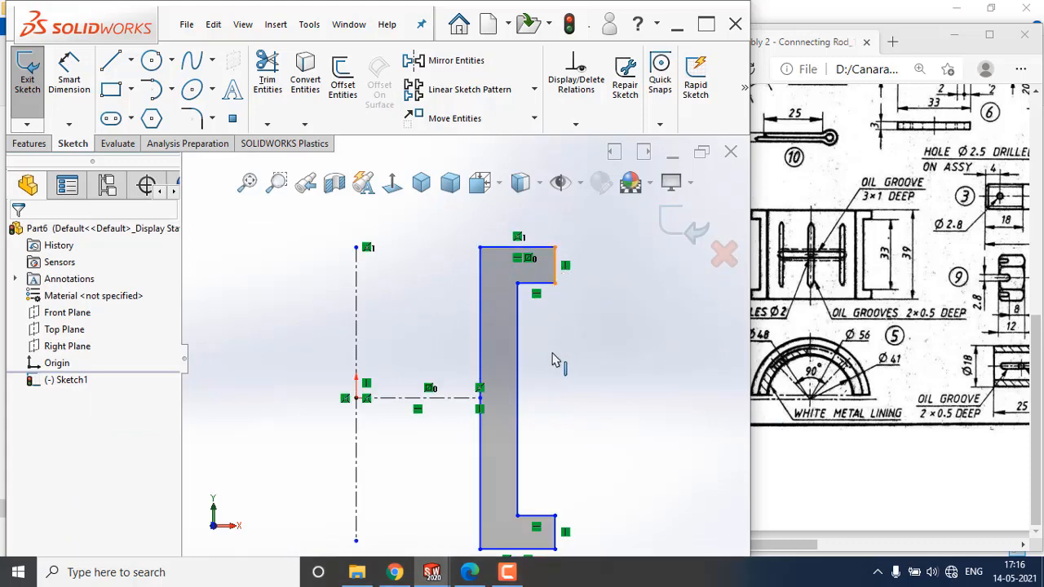
{"action": "left_click", "coordinate": [440, 398]}
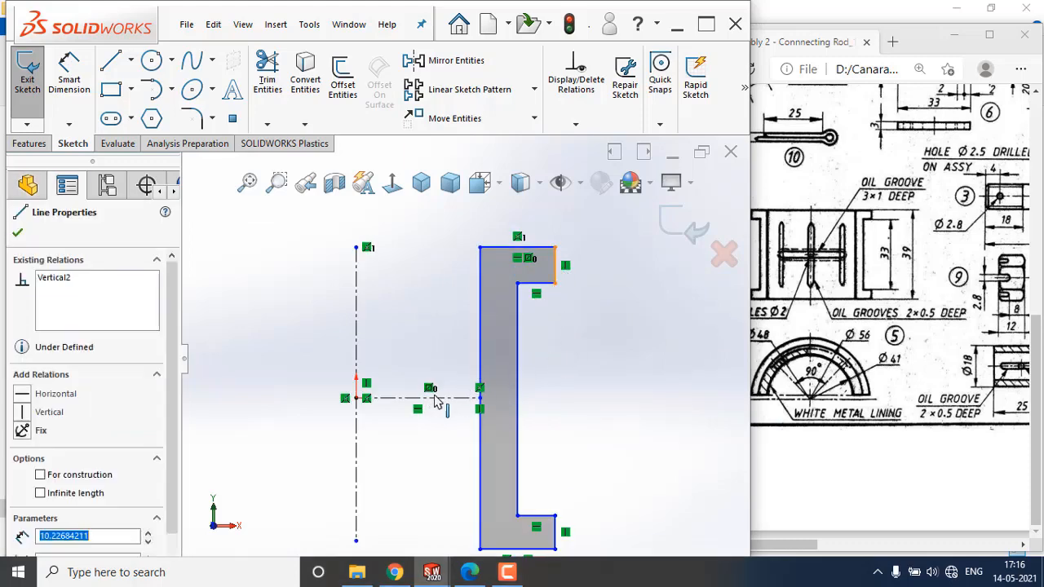
{"action": "left_click", "coordinate": [555, 530], "text": "ctrl"}
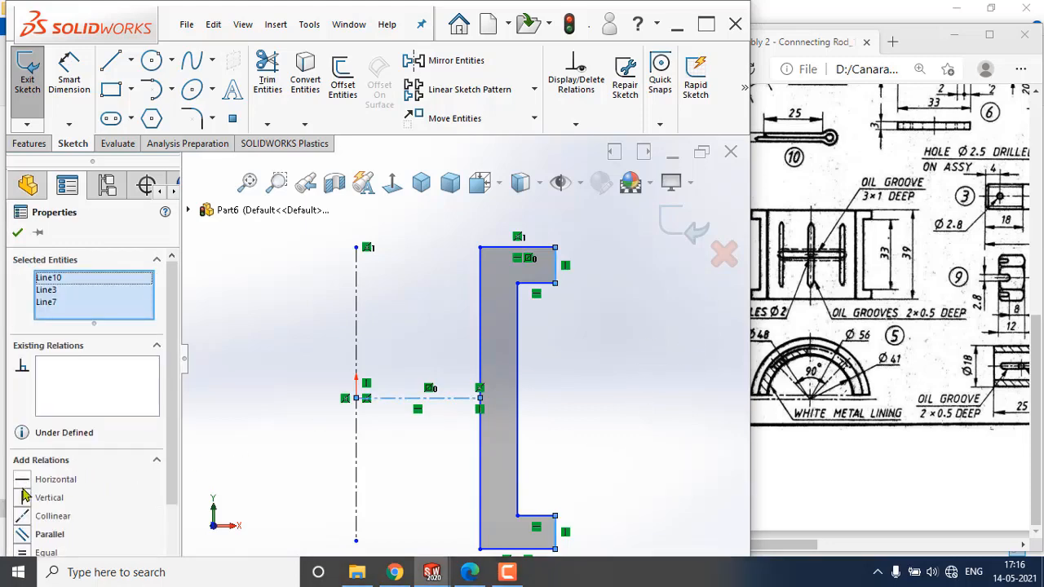
{"action": "left_click_drag", "start_coordinate": [173, 383], "coordinate": [173, 419]}
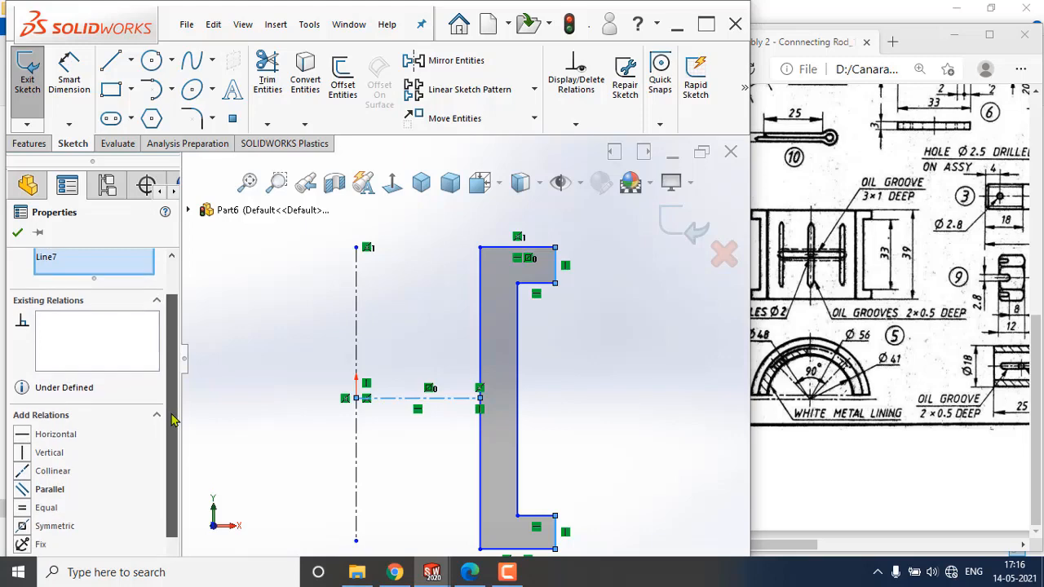
{"action": "left_click", "coordinate": [20, 523]}
{"action": "left_click", "coordinate": [17, 235]}
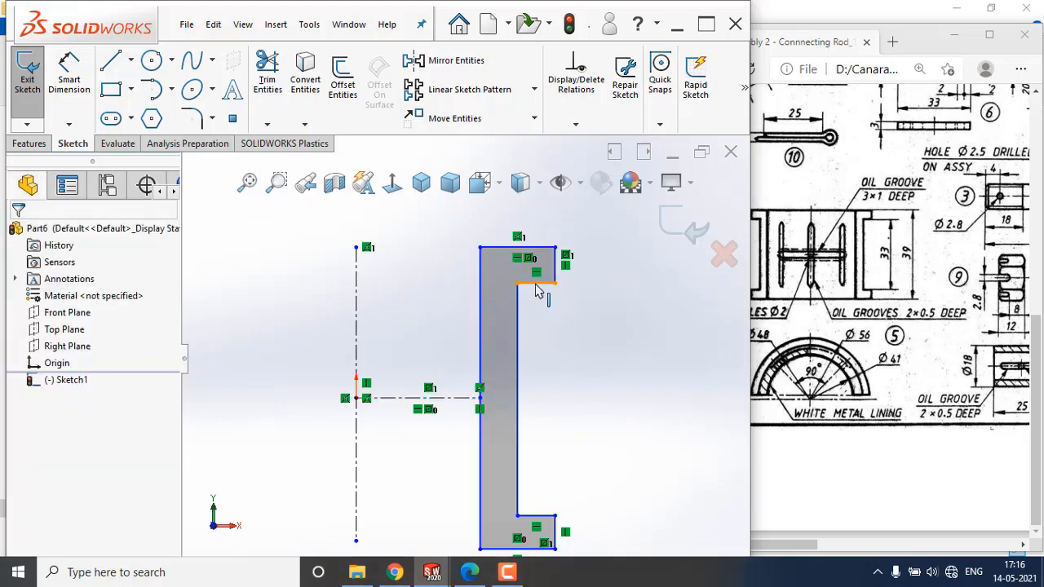
Make the two inner ledge lines symmetric about the horizontal centerline.
{"action": "left_click", "coordinate": [536, 516], "text": "ctrl"}
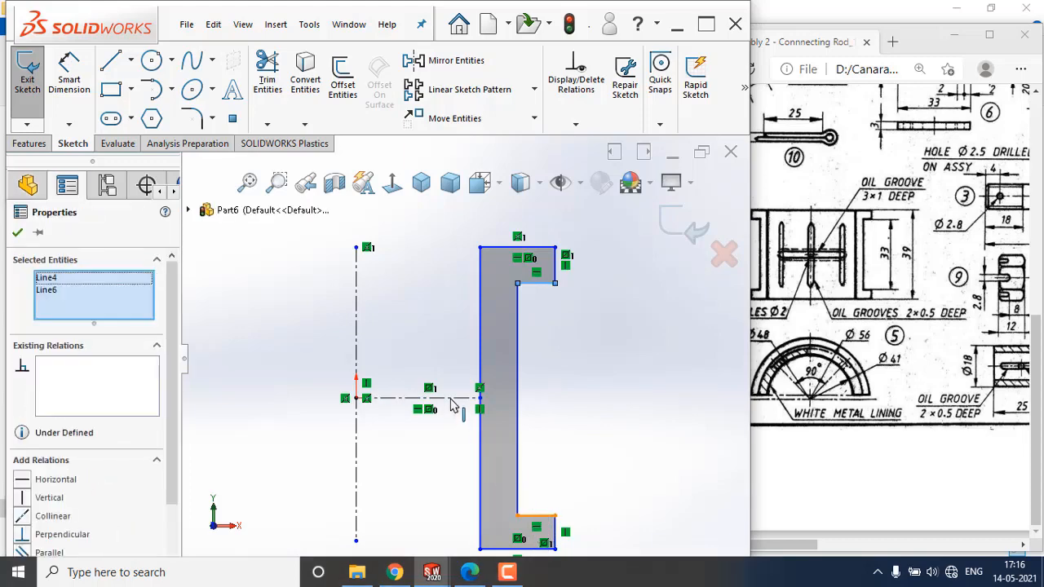
{"action": "left_click", "coordinate": [447, 398], "text": "ctrl"}
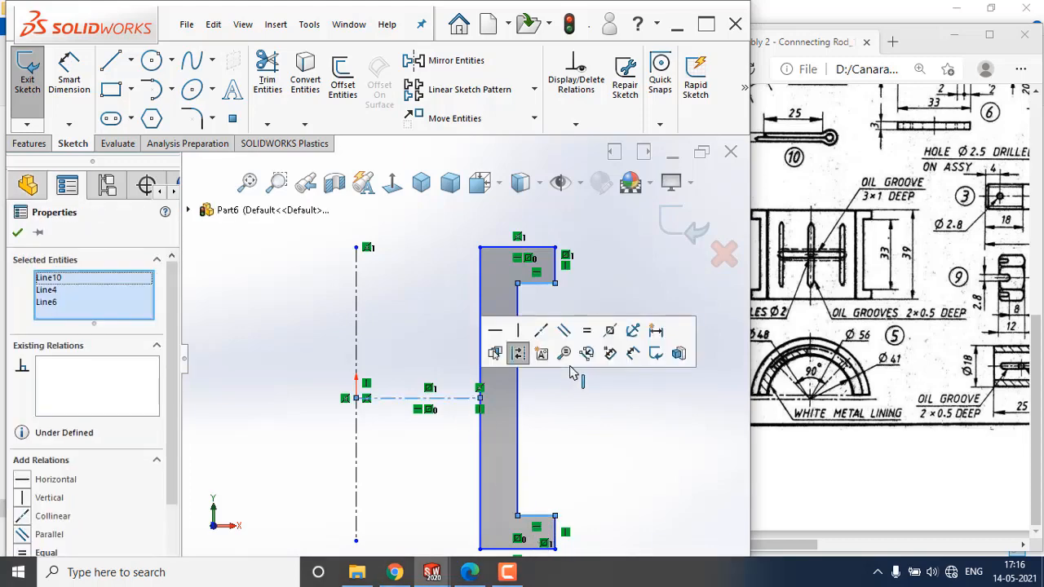
{"action": "left_click", "coordinate": [610, 337]}
{"action": "left_click", "coordinate": [620, 455]}
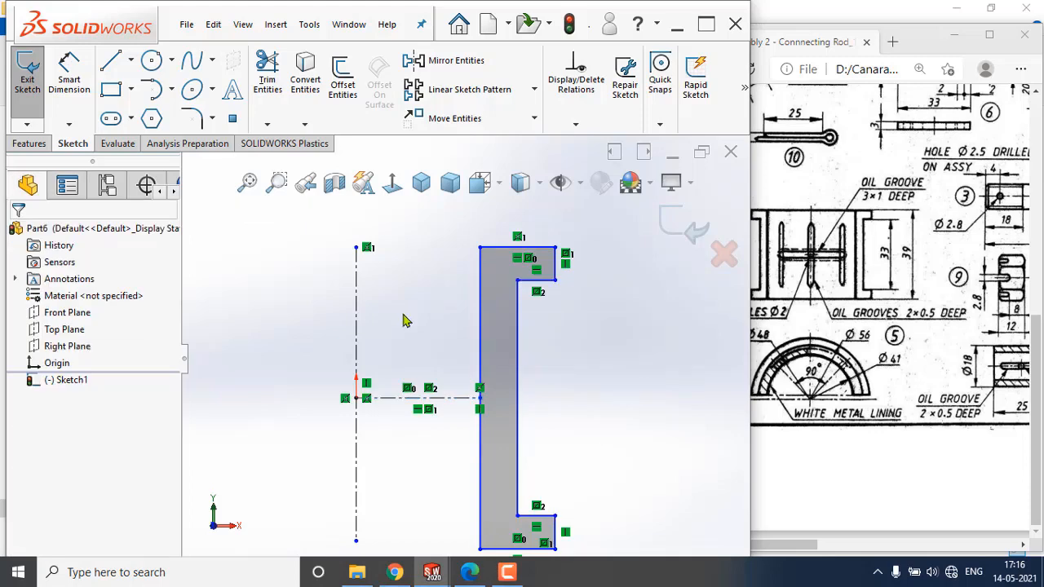
Dimension the distance between the inner ledge lines as 33 mm.
{"action": "left_click", "coordinate": [81, 85]}
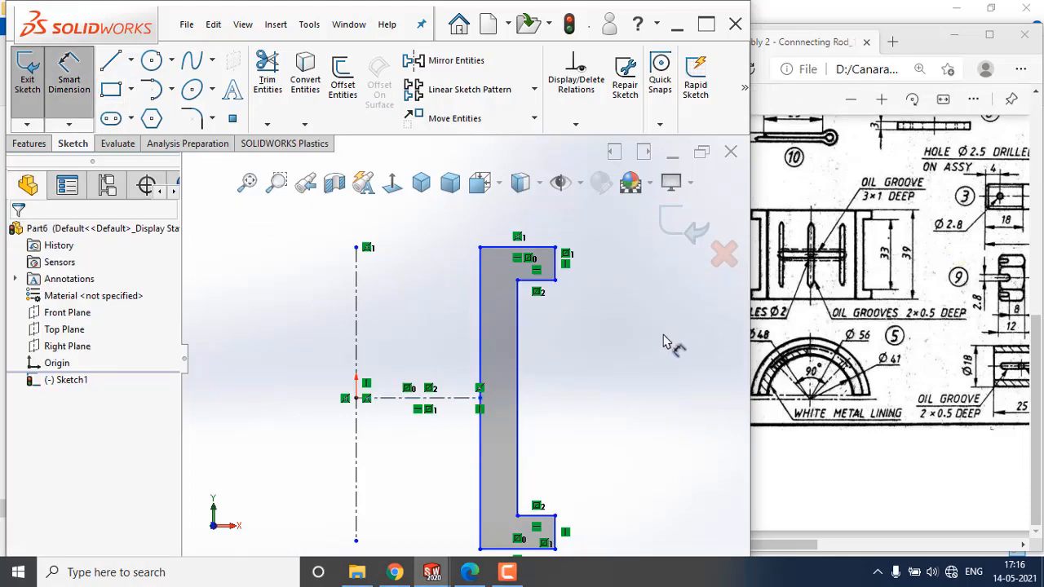
{"action": "left_click", "coordinate": [537, 516]}
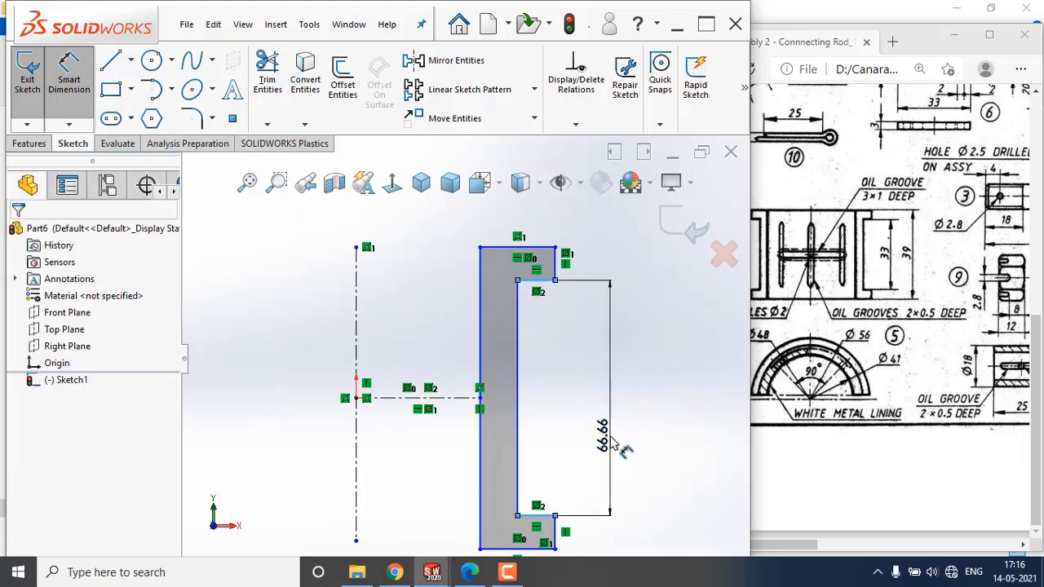
{"action": "left_click", "coordinate": [613, 445]}
{"action": "type", "text": "33"}
{"action": "key", "text": "Return"}
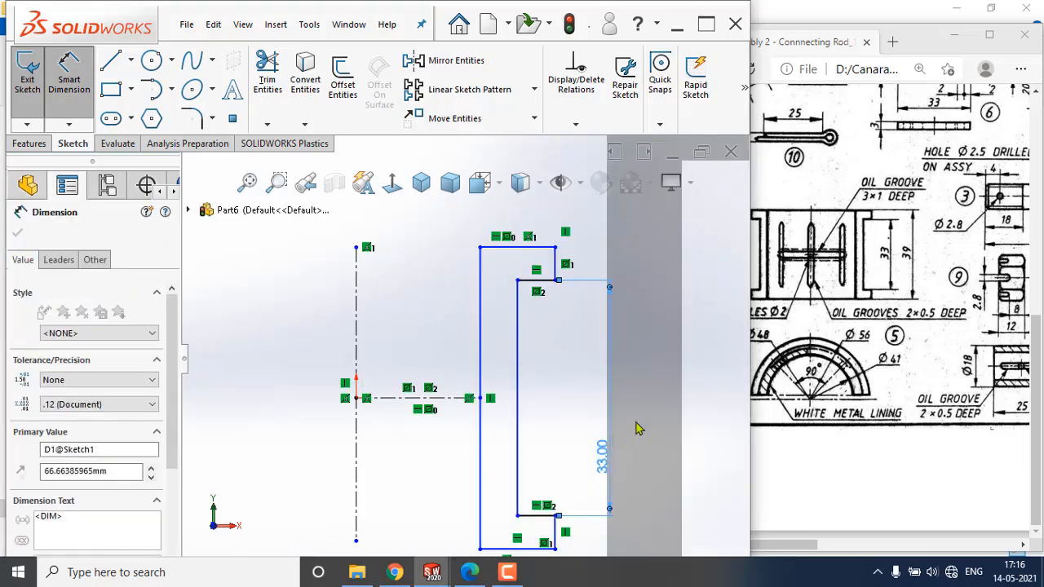
{"action": "left_click", "coordinate": [675, 383]}
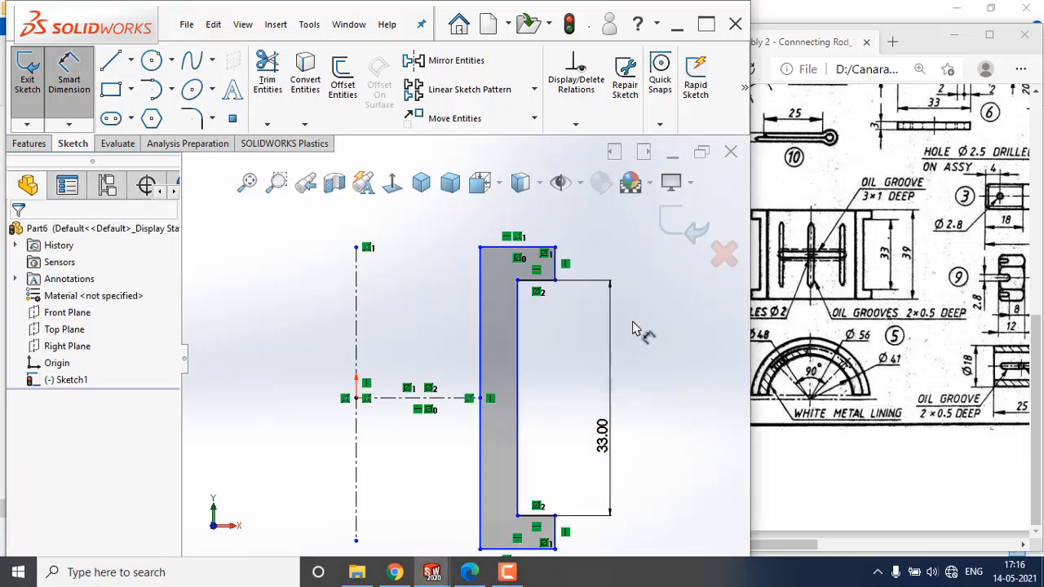
Dimension the profile's overall height as 39 mm.
{"action": "left_click", "coordinate": [537, 549]}
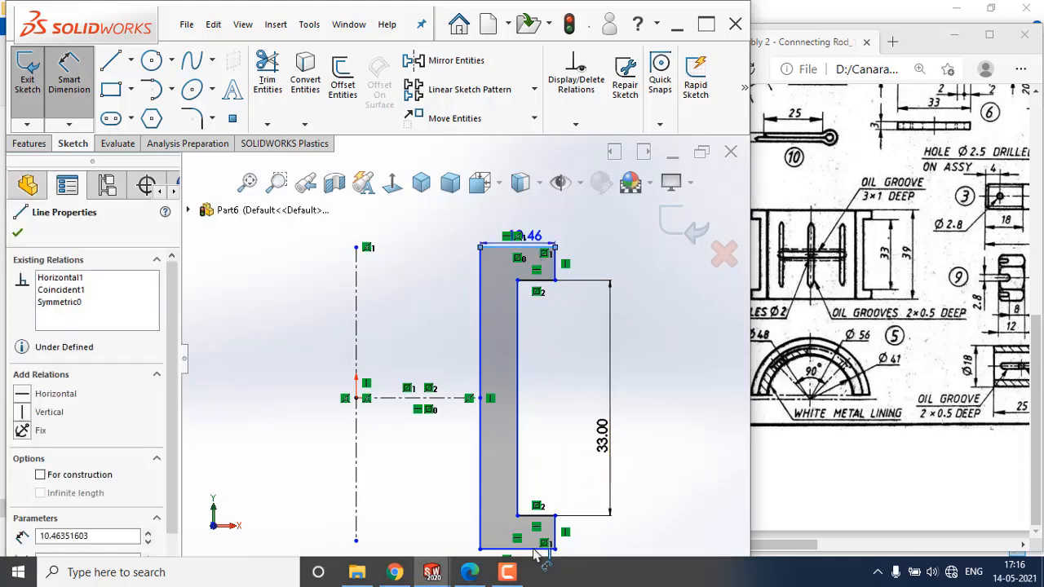
{"action": "left_click", "coordinate": [522, 549]}
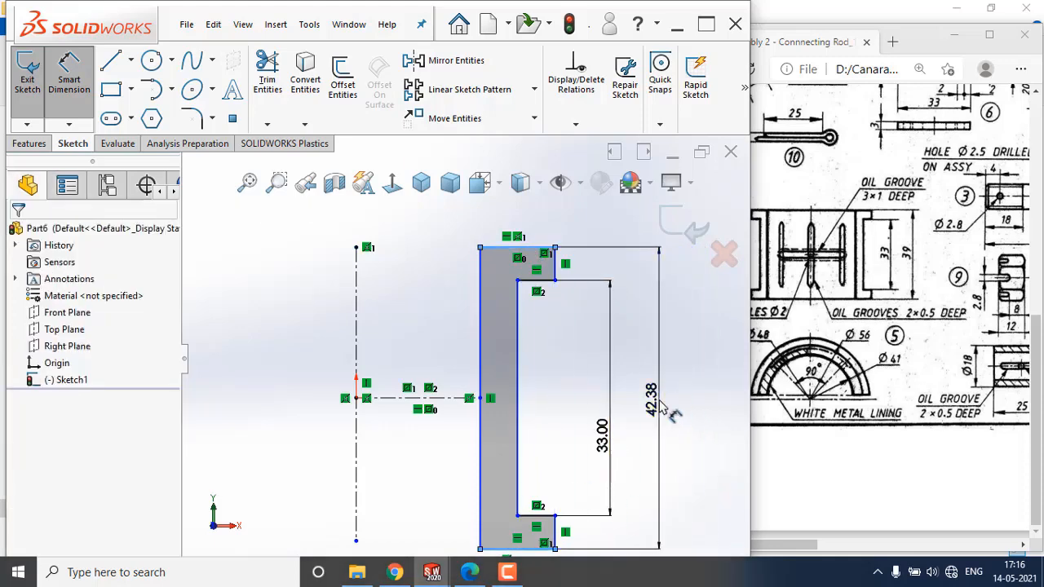
{"action": "left_click", "coordinate": [659, 401]}
{"action": "type", "text": "39"}
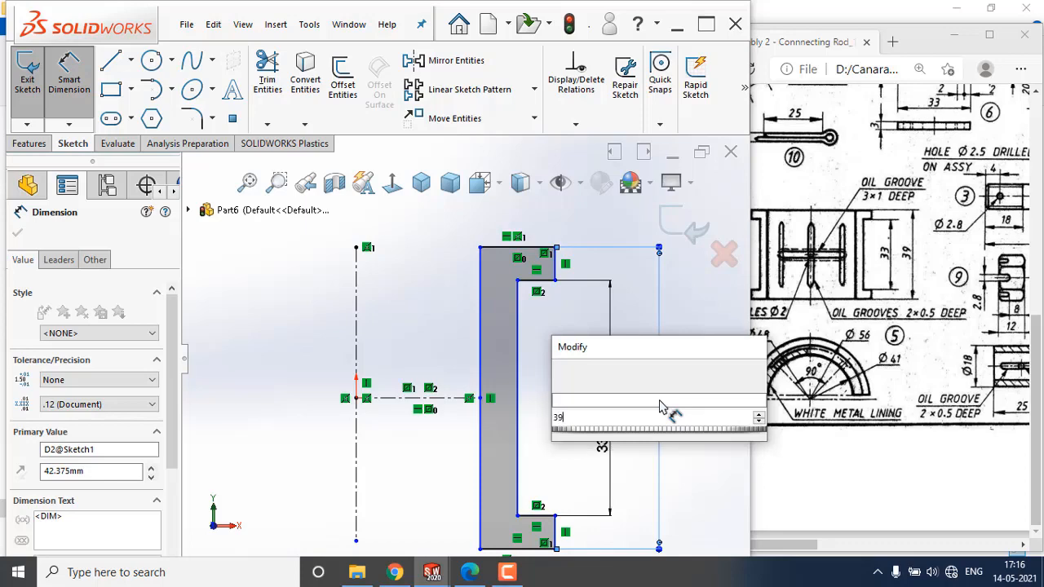
{"action": "key", "text": "Return"}
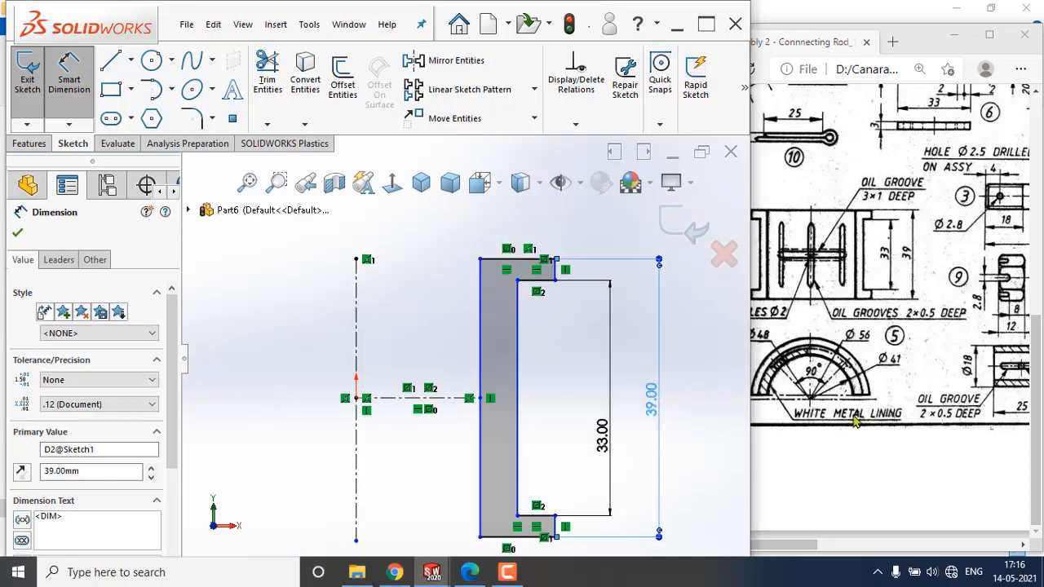
Scroll the reference drawing to view the bush's diameter dimensions.
{"action": "scroll", "coordinate": [832, 409], "scroll_direction": "up", "scroll_amount": 1}
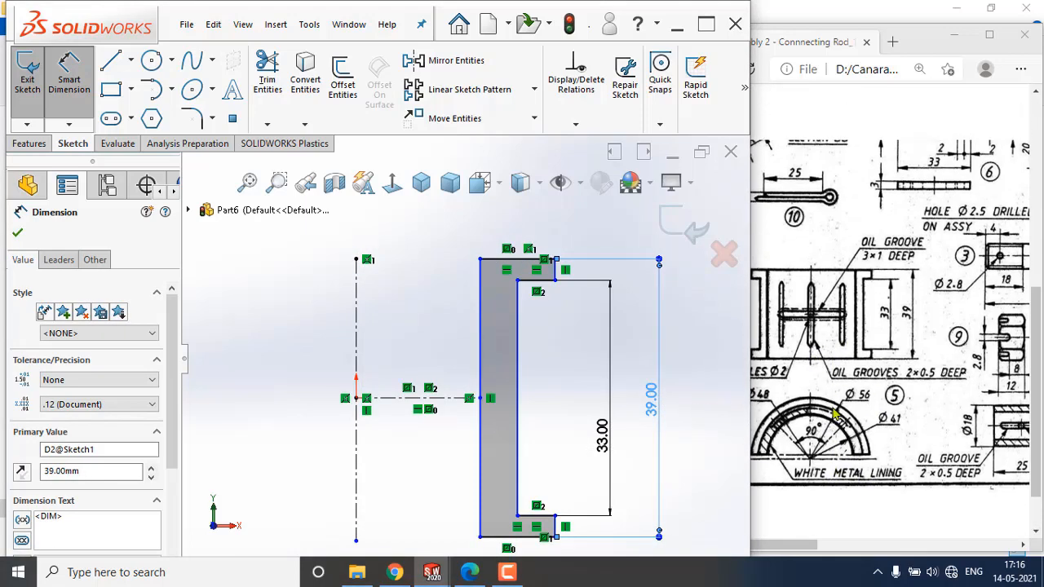
{"action": "left_click_drag", "start_coordinate": [799, 545], "coordinate": [790, 545]}
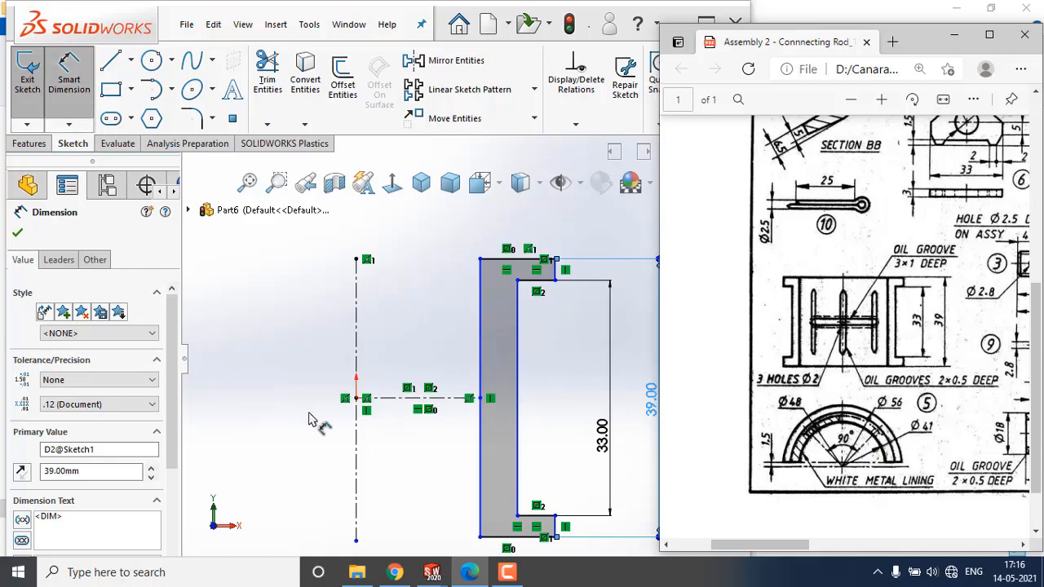
{"action": "left_click", "coordinate": [357, 343]}
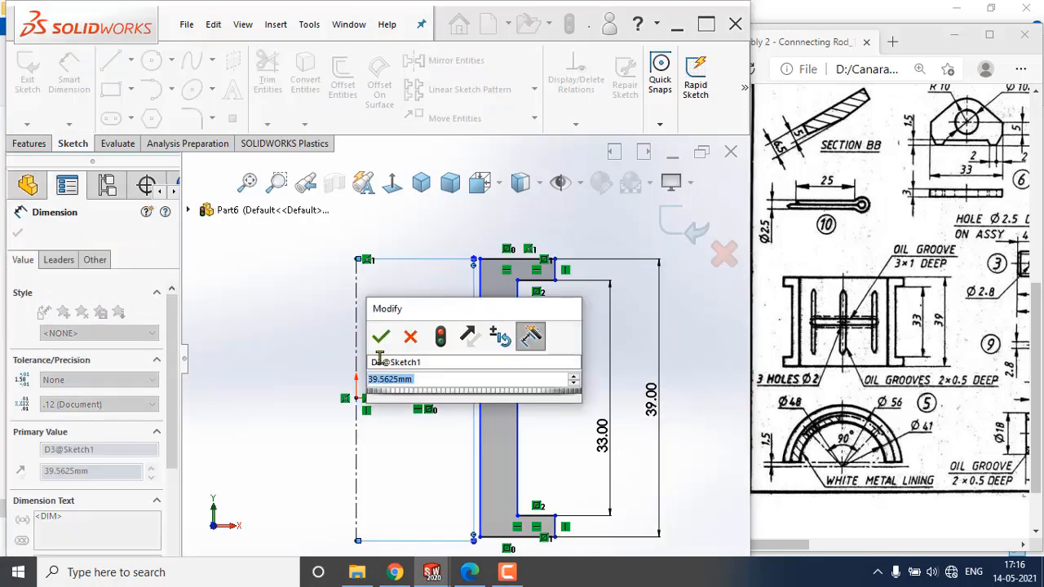
{"action": "left_click", "coordinate": [417, 340]}
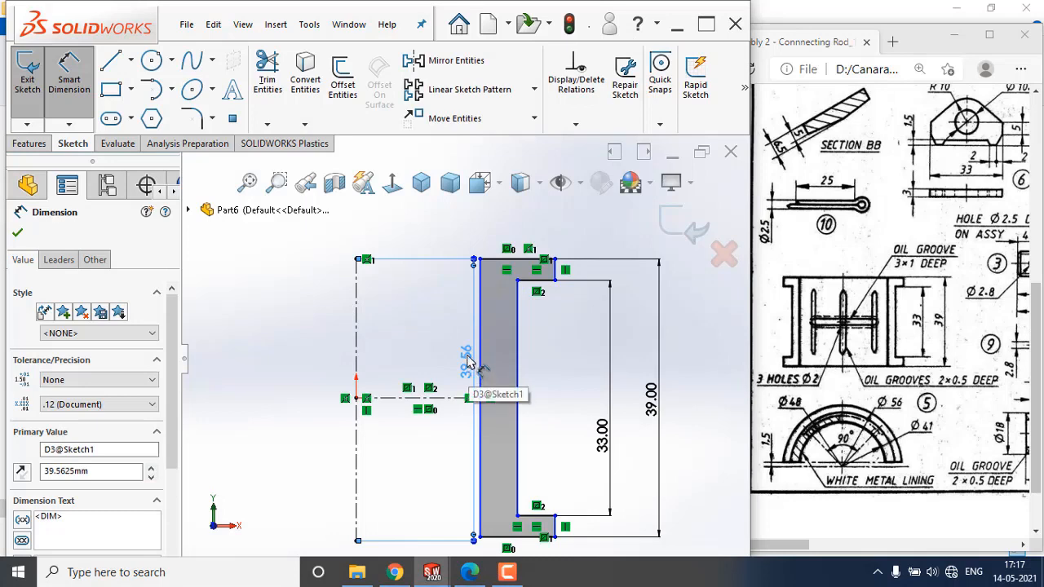
{"action": "key", "text": "Delete"}
Add a 41 mm diameter dimension between the centerline and the bush's inner vertical line.
{"action": "left_click", "coordinate": [357, 340]}
{"action": "left_click", "coordinate": [480, 345]}
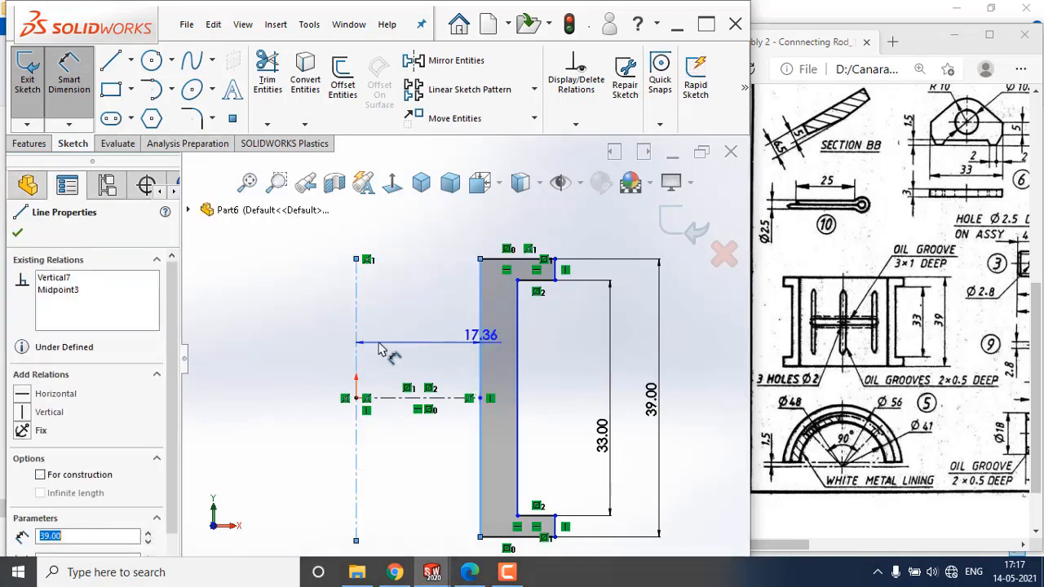
{"action": "left_click", "coordinate": [299, 327]}
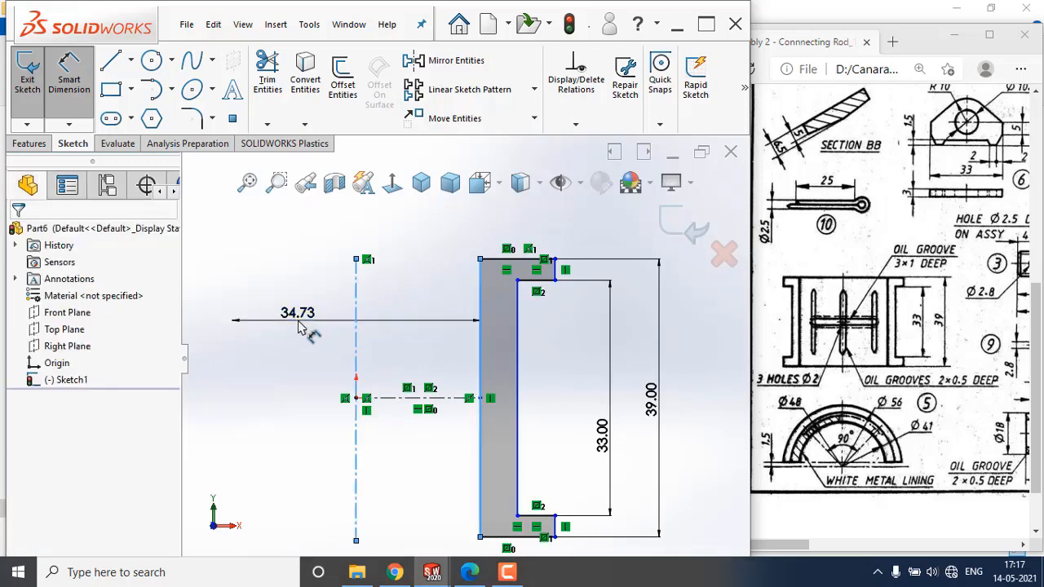
{"action": "type", "text": "41"}
{"action": "key", "text": "Return"}
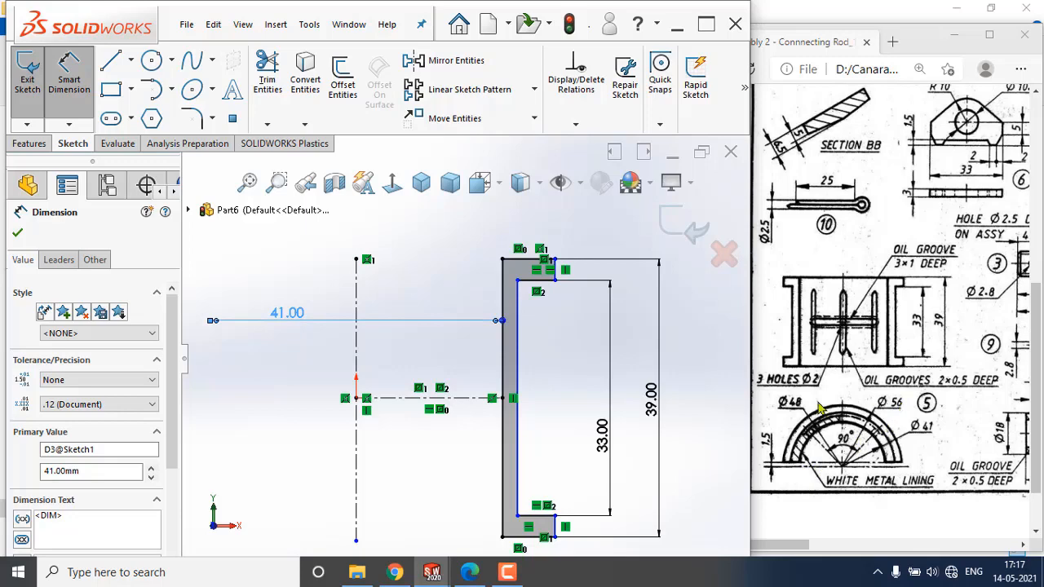
Add a 56 mm diameter dimension from the centerline to the flanges' outer end edges.
{"action": "scroll", "coordinate": [571, 538], "scroll_direction": "down", "scroll_amount": 3}
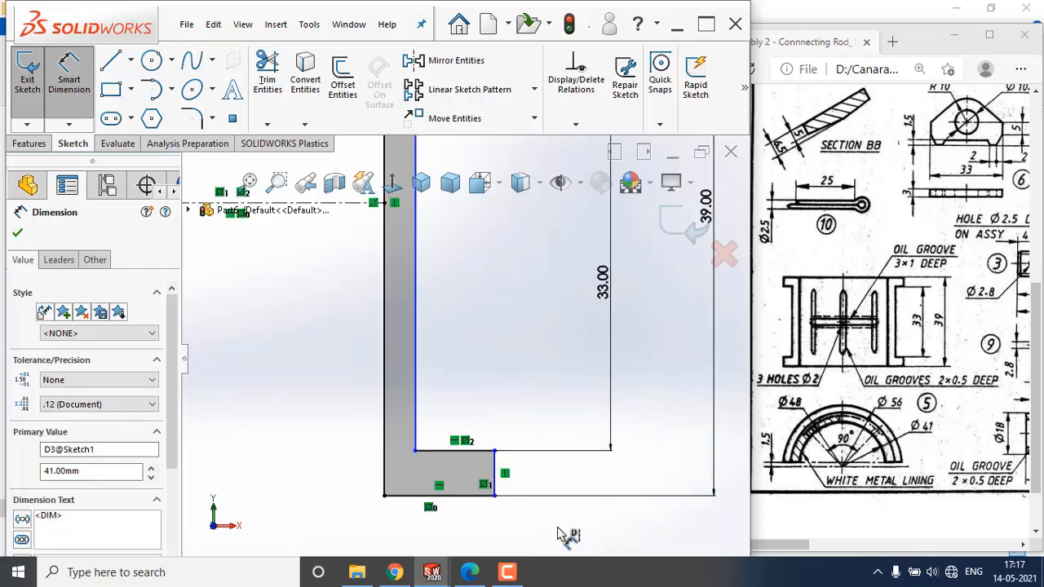
{"action": "left_click", "coordinate": [496, 471]}
{"action": "scroll", "coordinate": [574, 475], "scroll_direction": "up", "scroll_amount": 4}
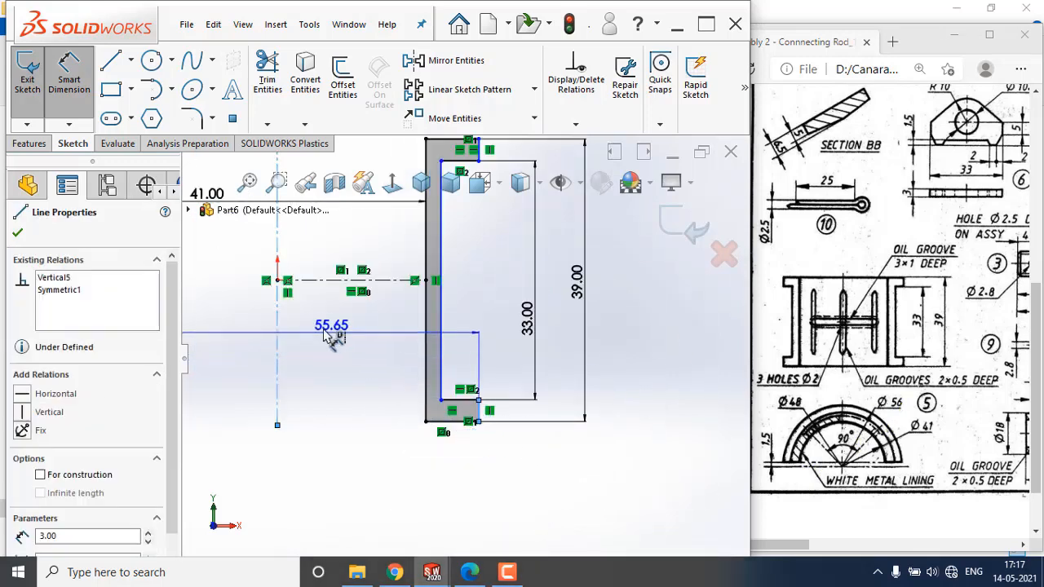
{"action": "left_click", "coordinate": [300, 463]}
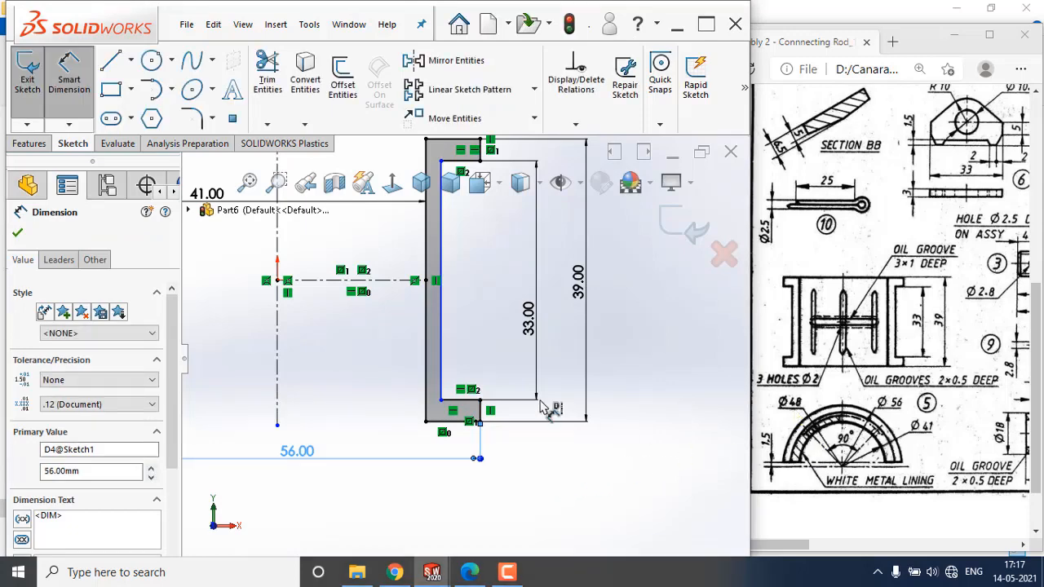
Add a 48 mm diameter dimension from the centerline to the inner ledge line.
{"action": "left_click", "coordinate": [276, 346]}
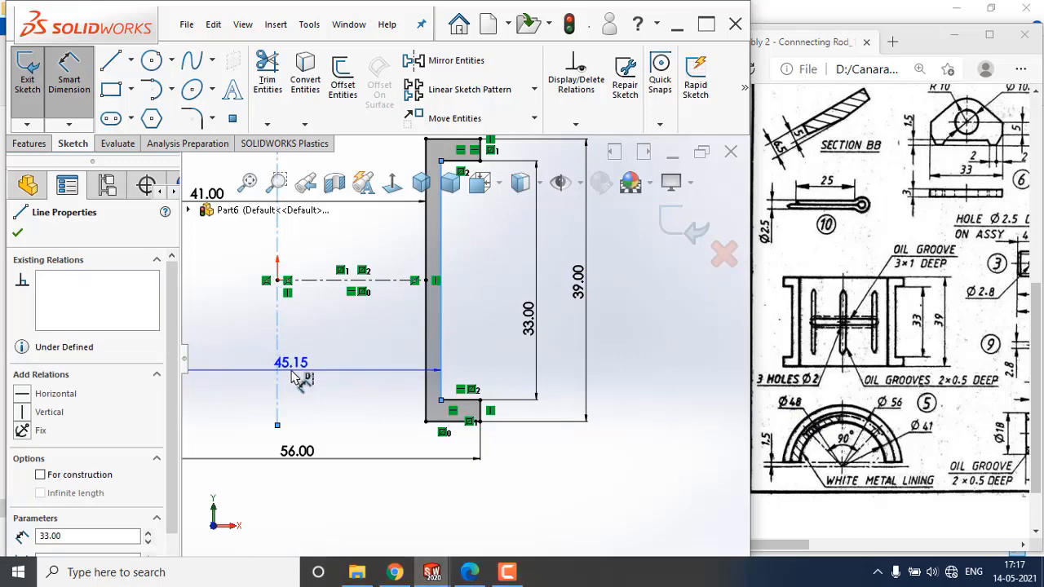
{"action": "left_click", "coordinate": [292, 375]}
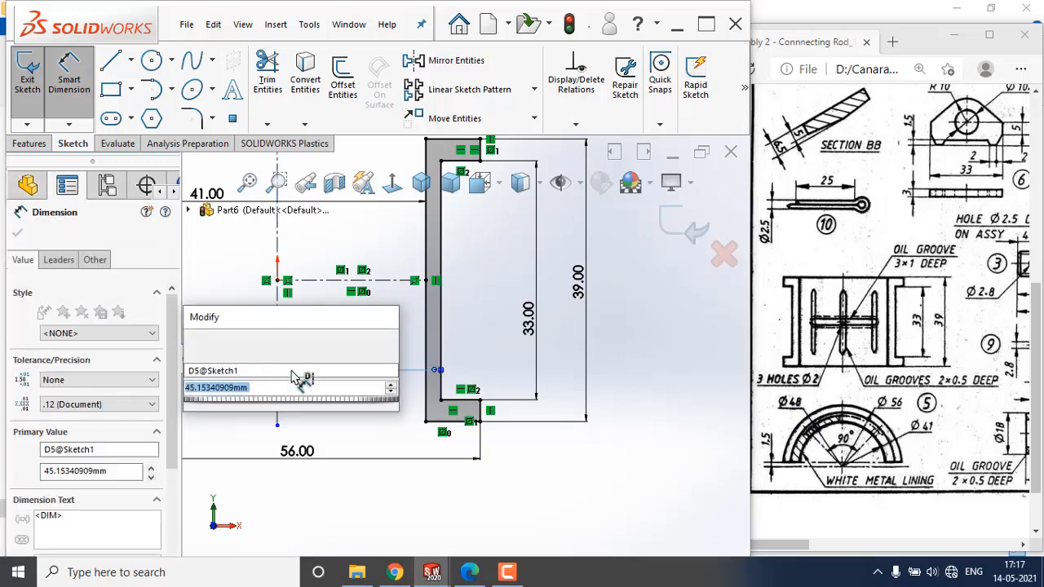
{"action": "type", "text": "48"}
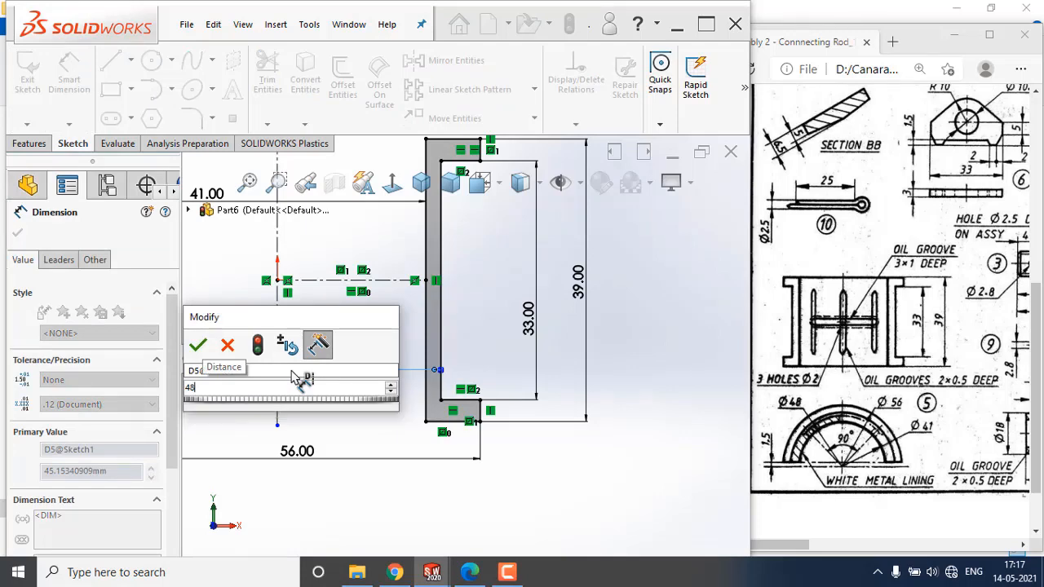
{"action": "key", "text": "Return"}
{"action": "left_click", "coordinate": [631, 429]}
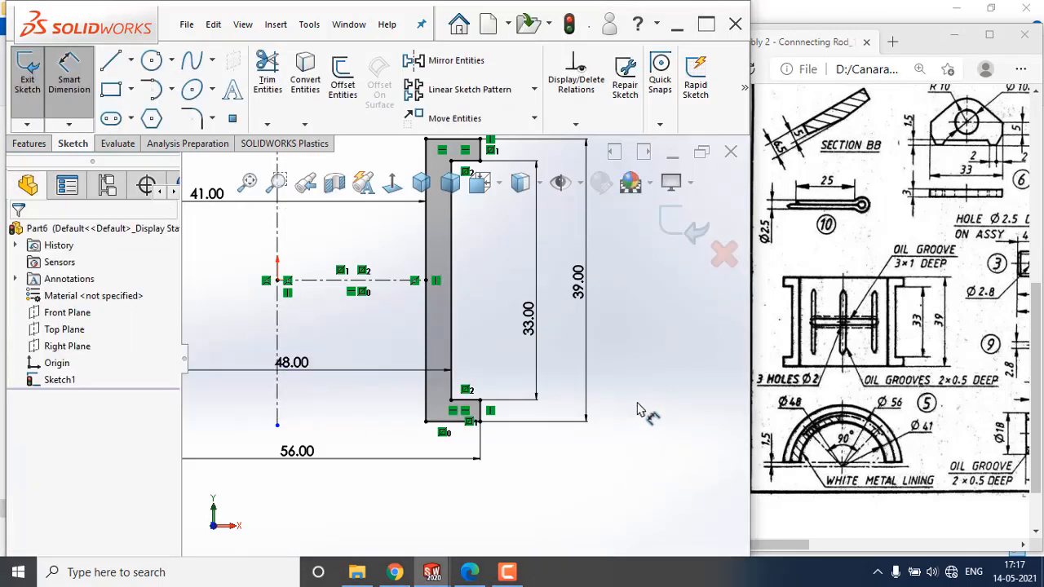
Revolve the sketch 180 degrees about the vertical centerline with the direction reversed.
{"action": "scroll", "coordinate": [686, 245], "scroll_direction": "up", "scroll_amount": 1}
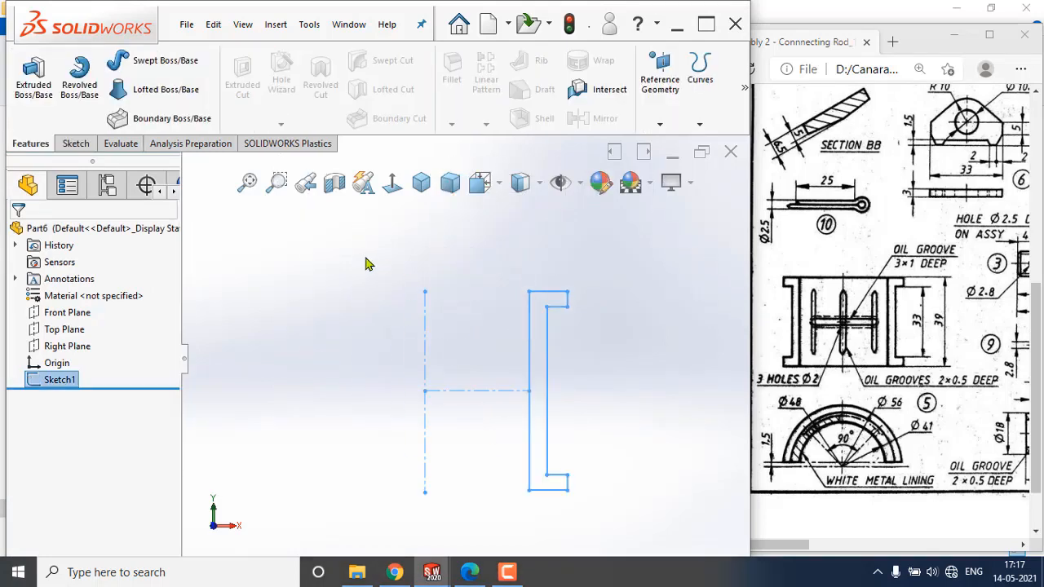
{"action": "left_click", "coordinate": [79, 69]}
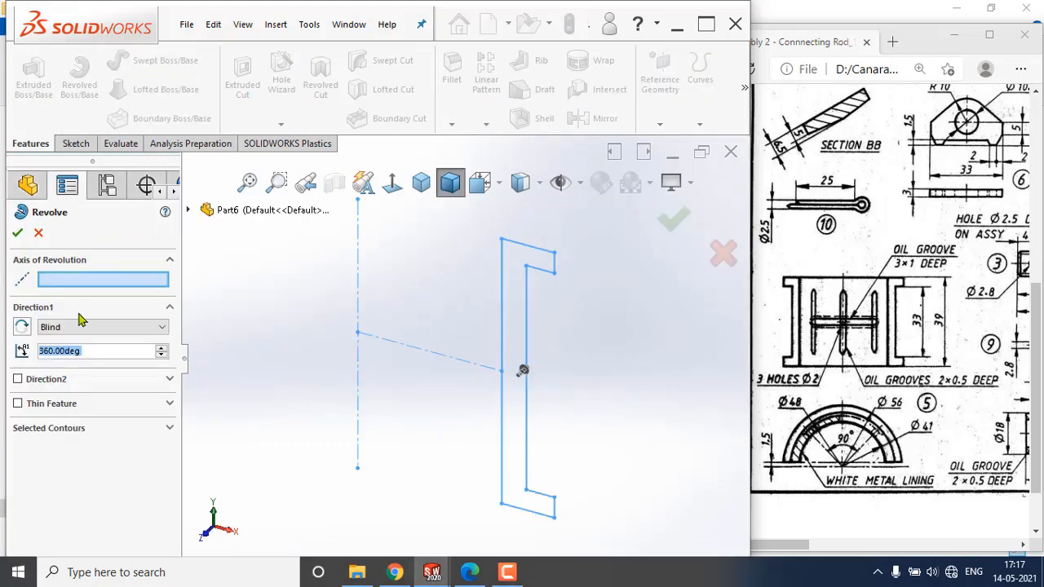
{"action": "left_click", "coordinate": [357, 269]}
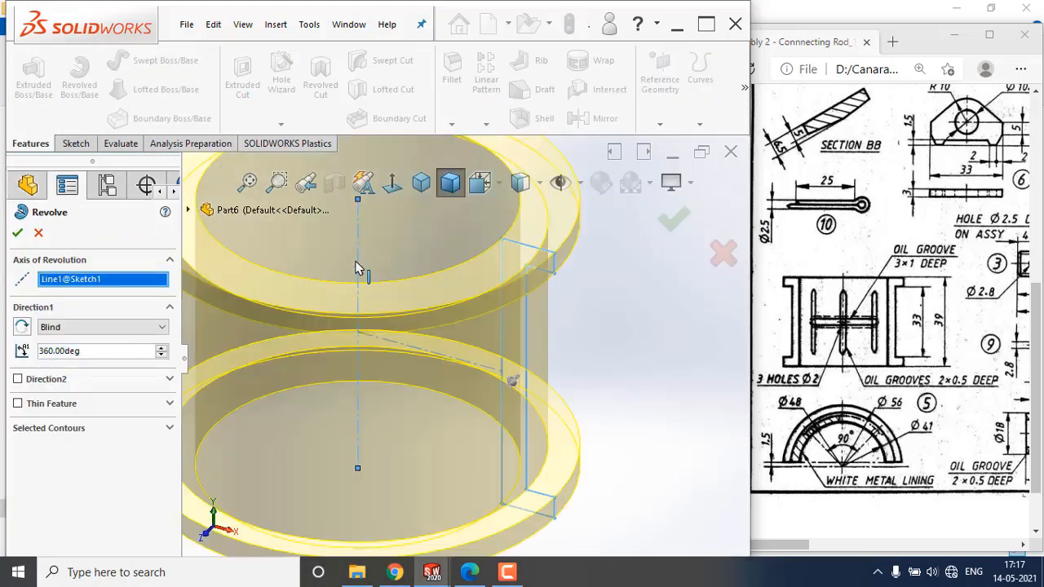
{"action": "left_click", "coordinate": [113, 351]}
{"action": "double_click", "coordinate": [46, 351]}
{"action": "type", "text": "180"}
{"action": "key", "text": "Return"}
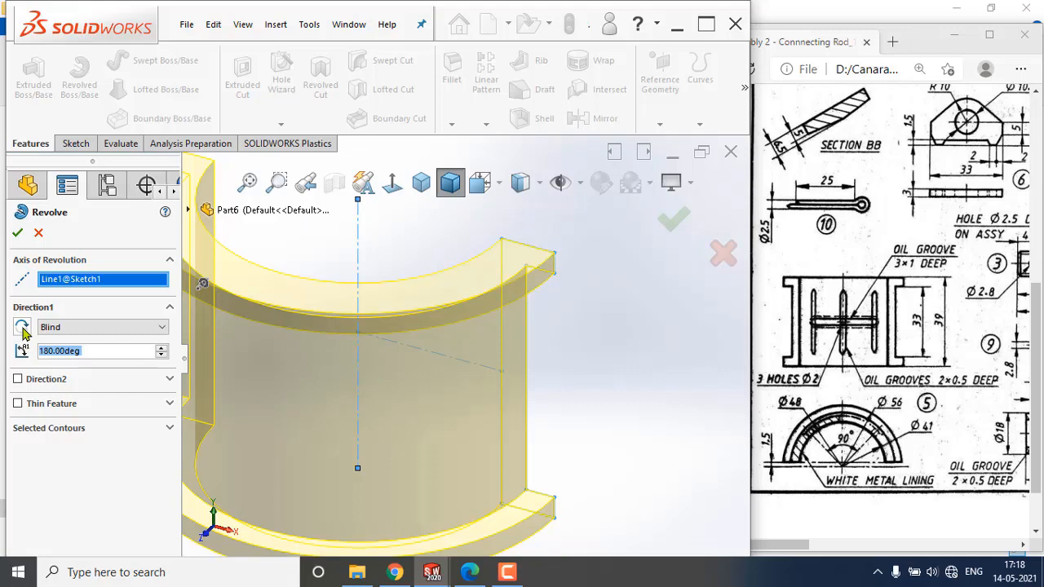
{"action": "left_click", "coordinate": [22, 328]}
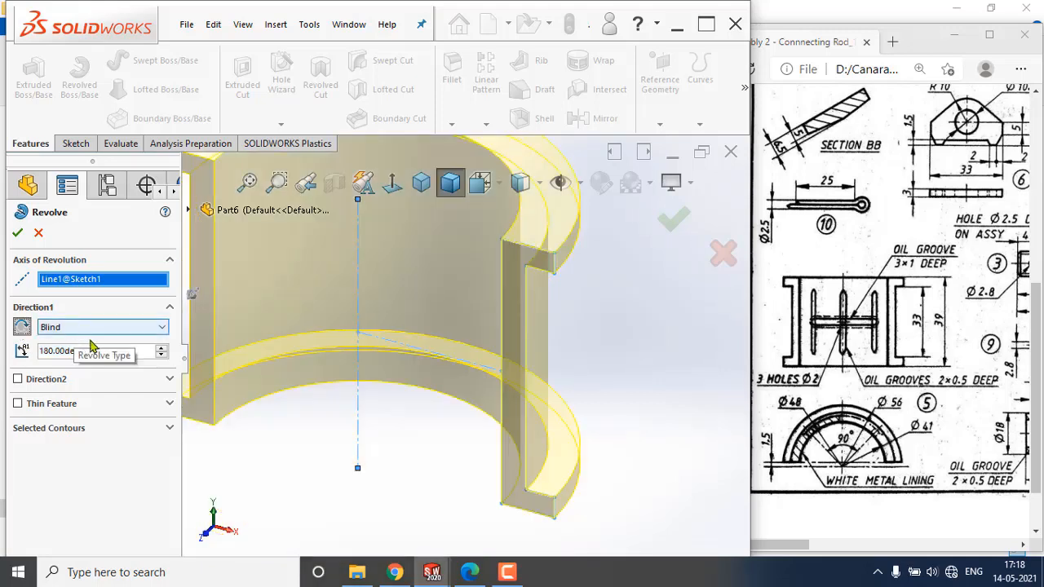
{"action": "left_click_drag", "start_coordinate": [85, 349], "coordinate": [22, 350]}
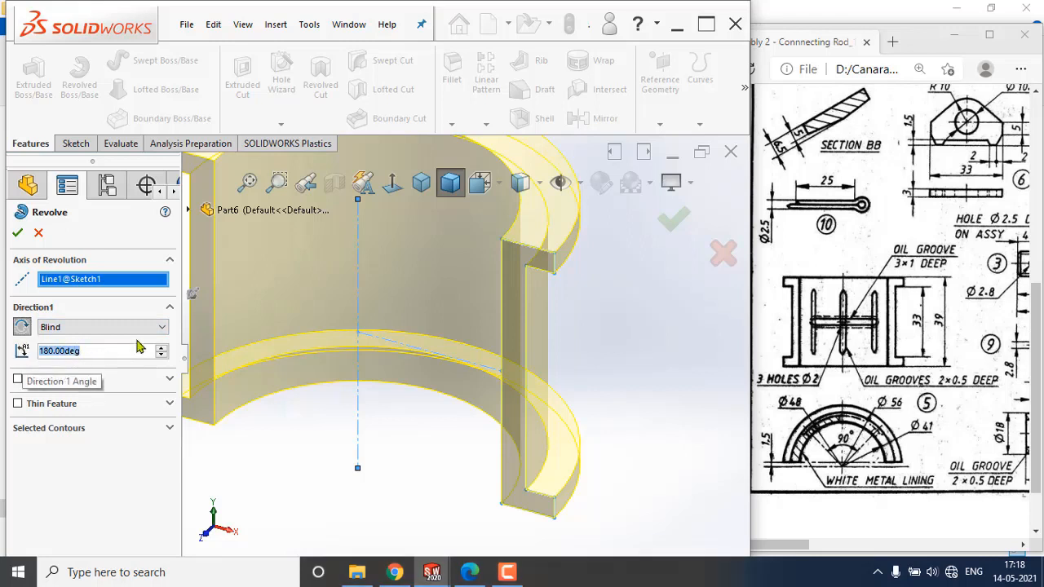
{"action": "left_click", "coordinate": [17, 234]}
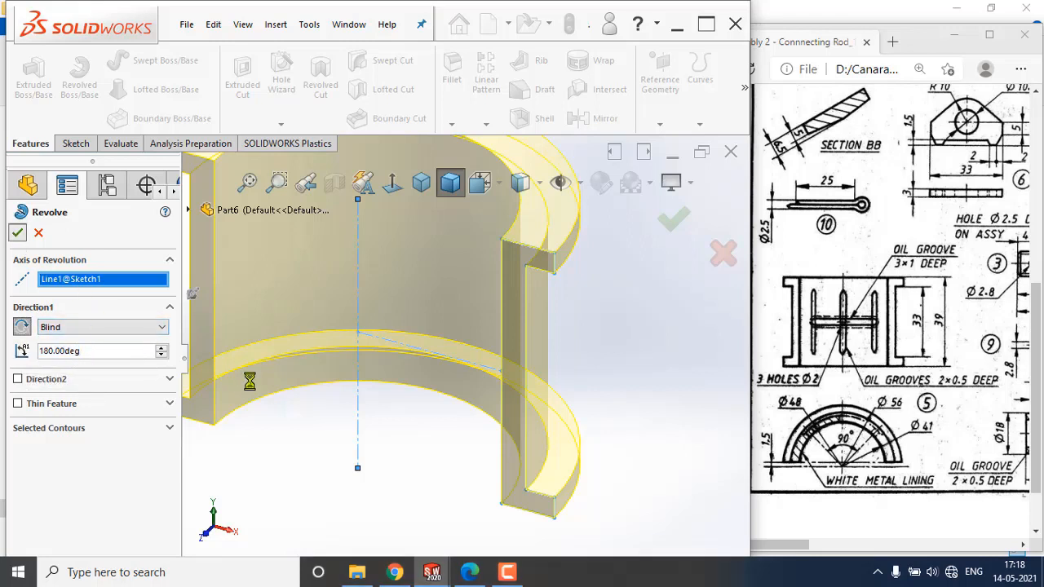
{"action": "left_click", "coordinate": [609, 353]}
{"action": "scroll", "coordinate": [564, 345], "scroll_direction": "up", "scroll_amount": 4}
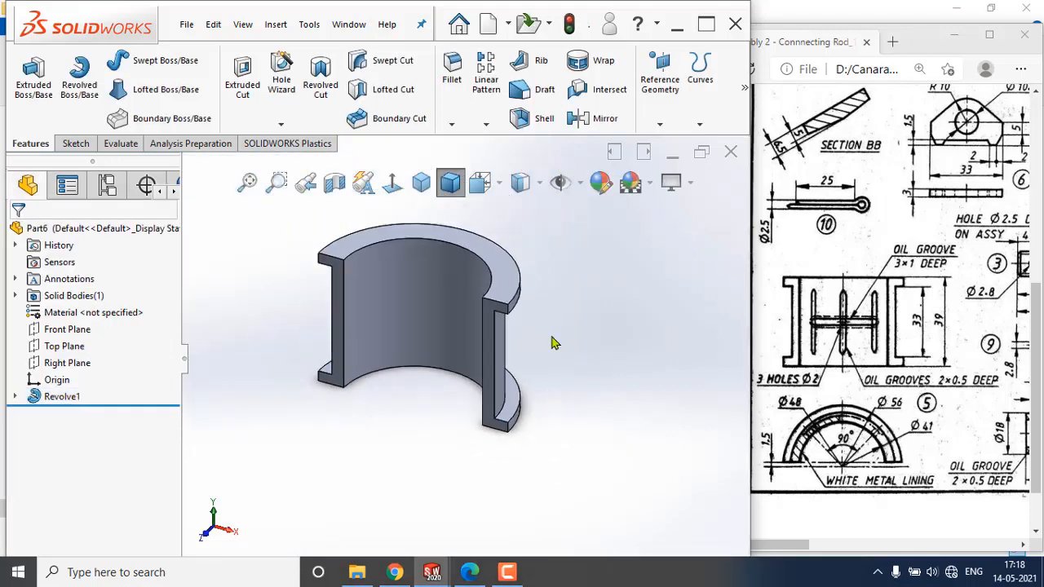
{"action": "scroll", "coordinate": [440, 304], "scroll_direction": "down", "scroll_amount": 2}
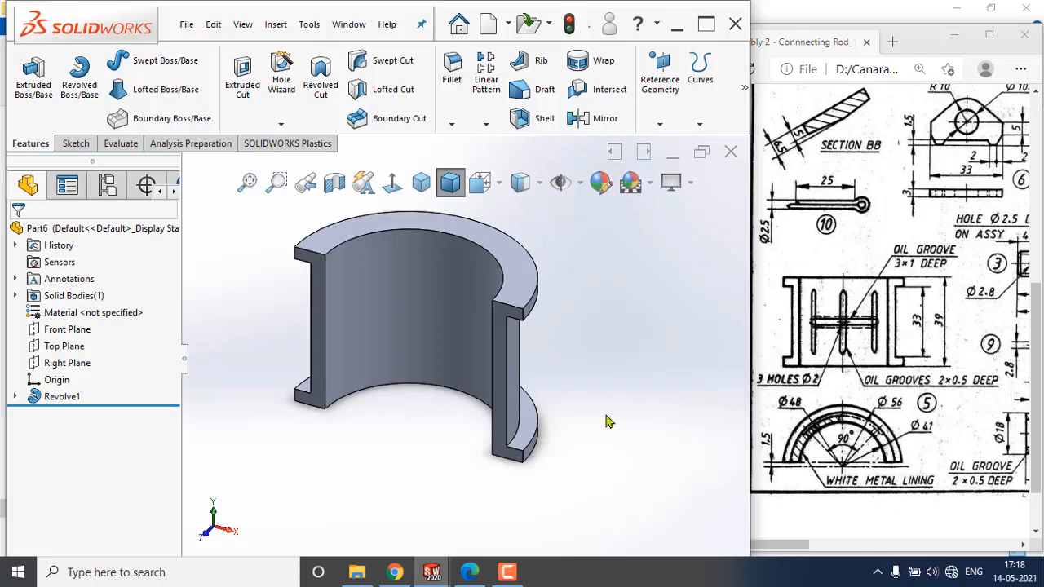
Sketch a vertical straight slot about 3.6 mm wide on the Front Plane, along the middle of the half bearing.
{"action": "middle_click_drag", "start_coordinate": [560, 388], "coordinate": [420, 389]}
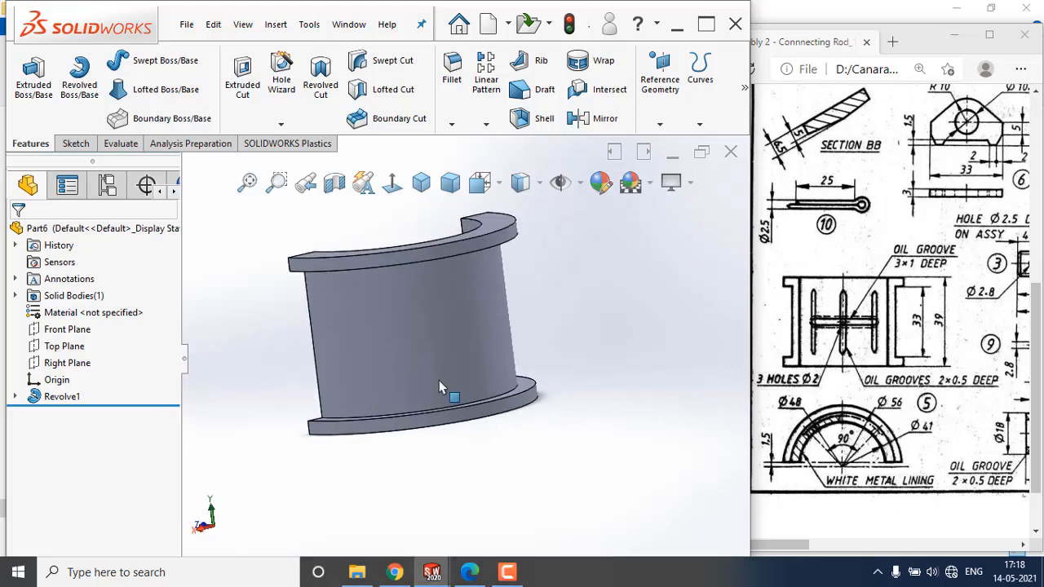
{"action": "middle_click_drag", "start_coordinate": [477, 337], "coordinate": [348, 371]}
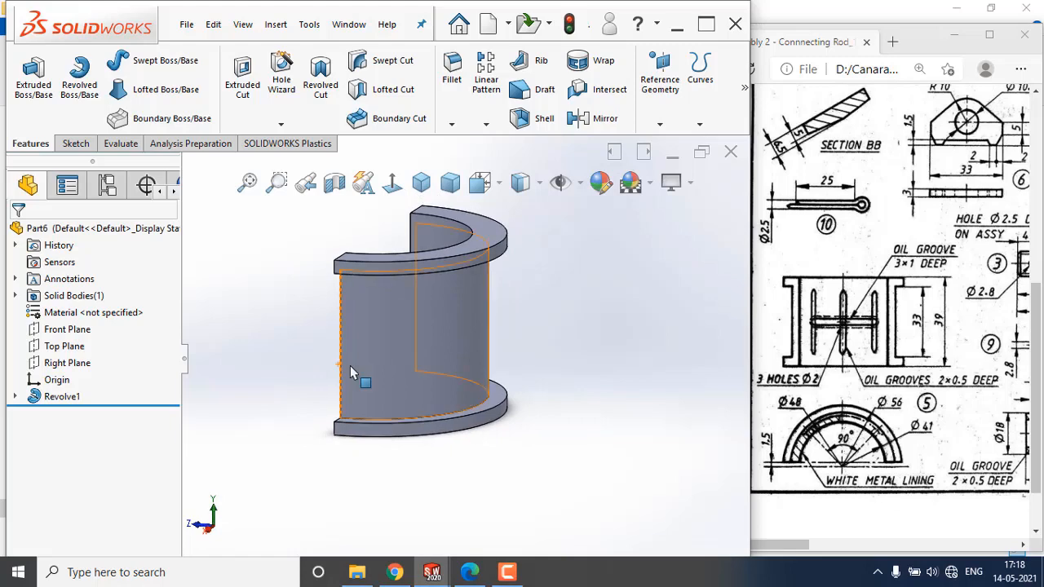
{"action": "left_click", "coordinate": [69, 329]}
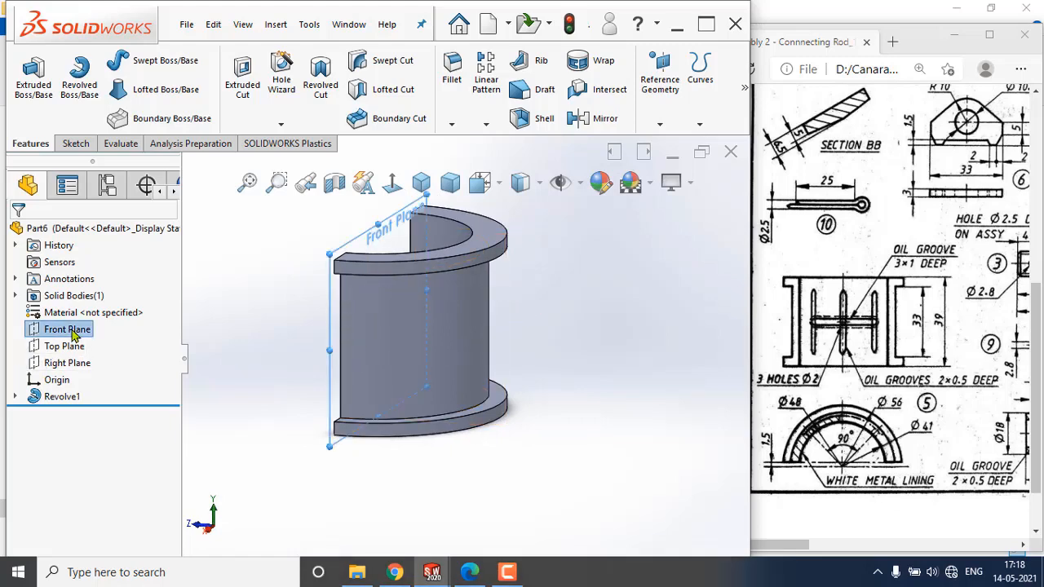
{"action": "left_click", "coordinate": [95, 314]}
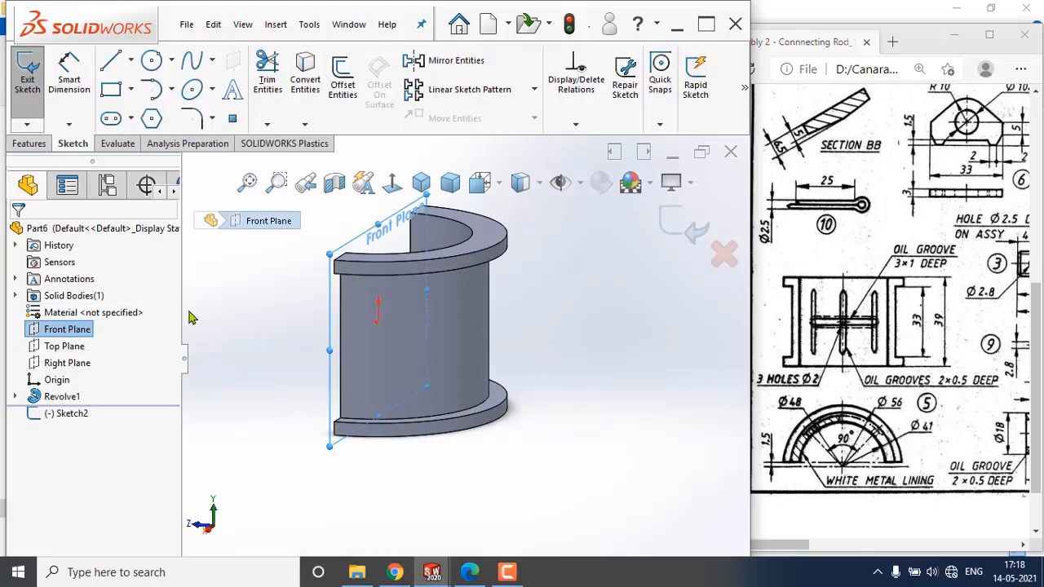
{"action": "key", "text": "space"}
{"action": "left_click", "coordinate": [677, 281]}
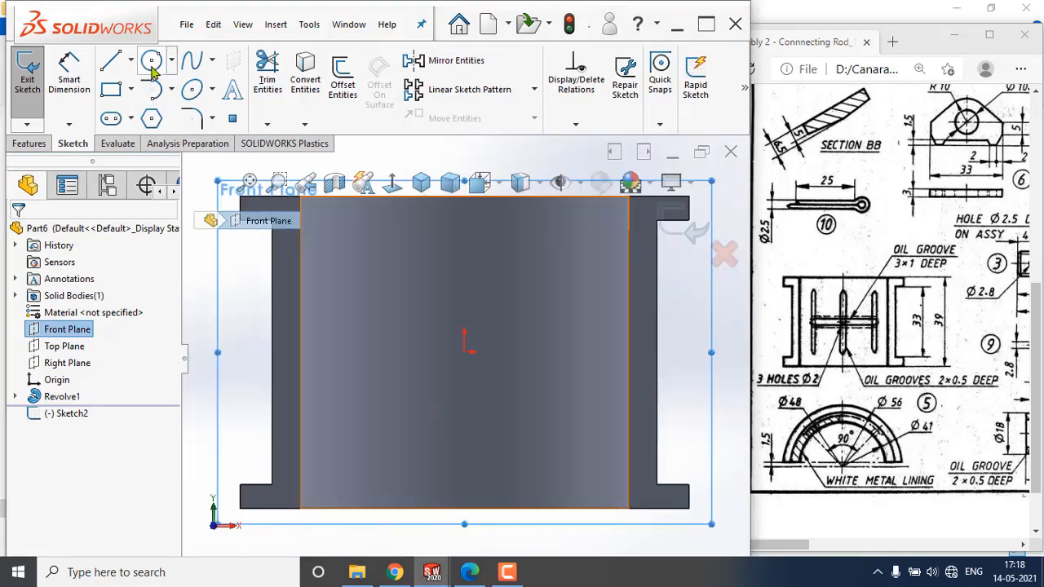
{"action": "left_click", "coordinate": [131, 118]}
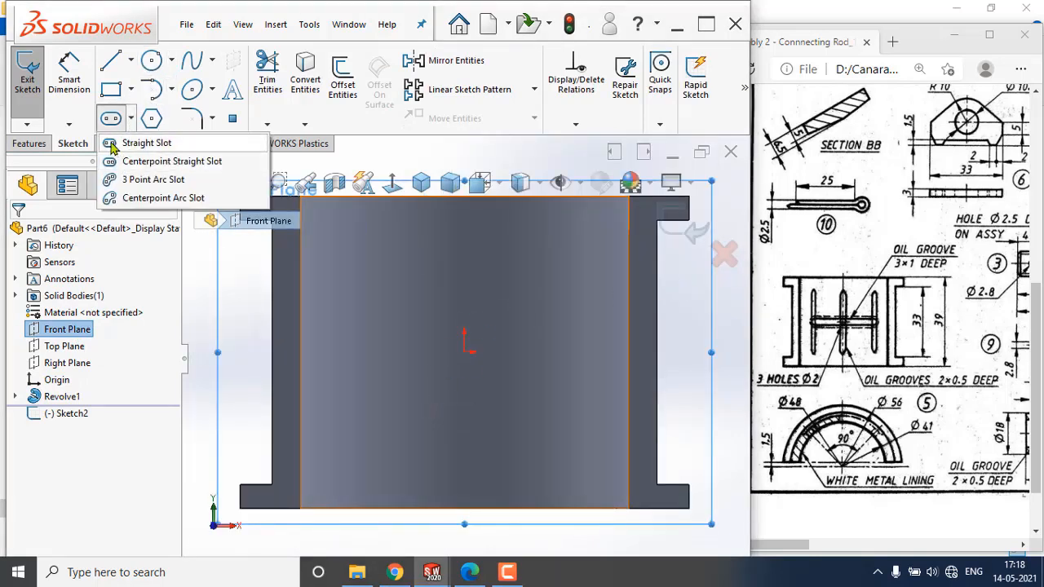
{"action": "left_click", "coordinate": [134, 143]}
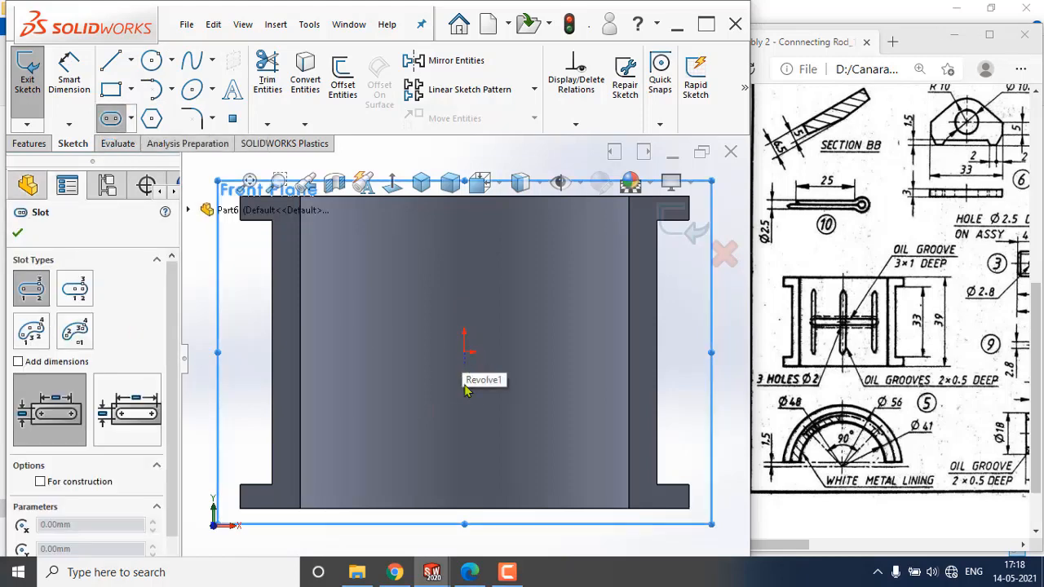
{"action": "left_click", "coordinate": [465, 458]}
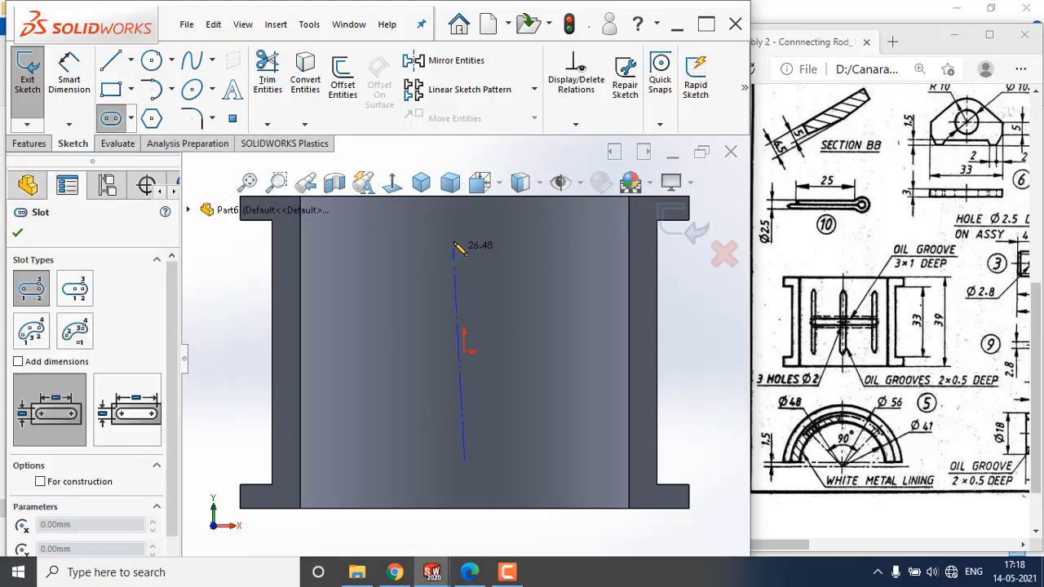
{"action": "left_click", "coordinate": [466, 235]}
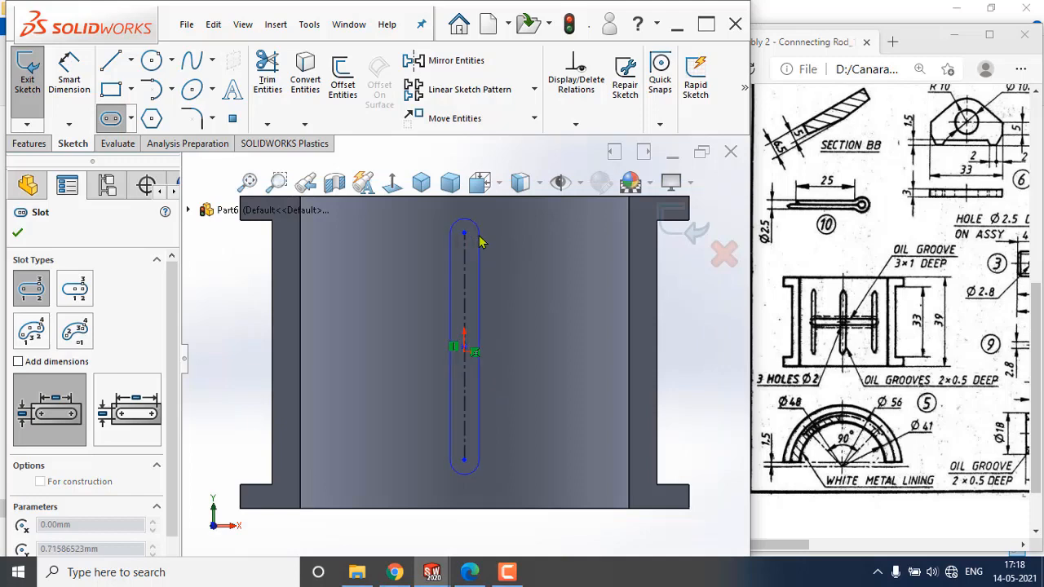
{"action": "left_click", "coordinate": [480, 237]}
Dimension the slot's width as 2 mm.
{"action": "left_click", "coordinate": [69, 75]}
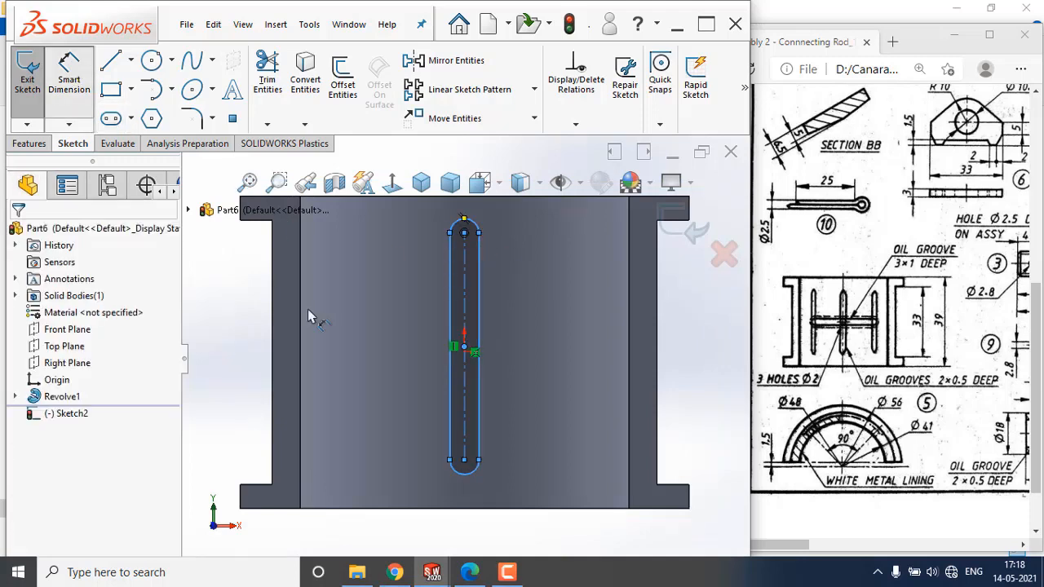
{"action": "left_click", "coordinate": [465, 287]}
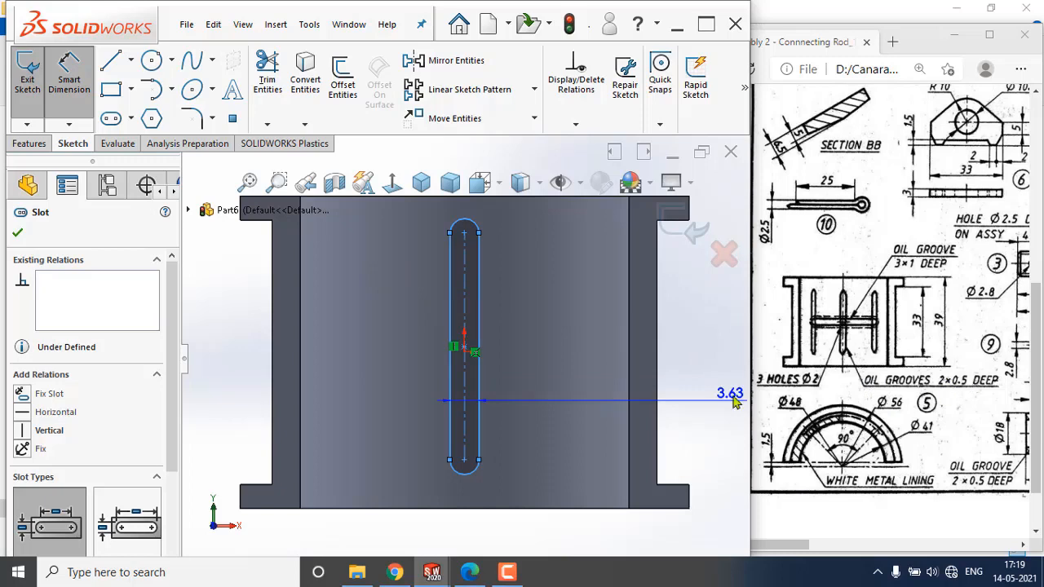
{"action": "left_click", "coordinate": [375, 303]}
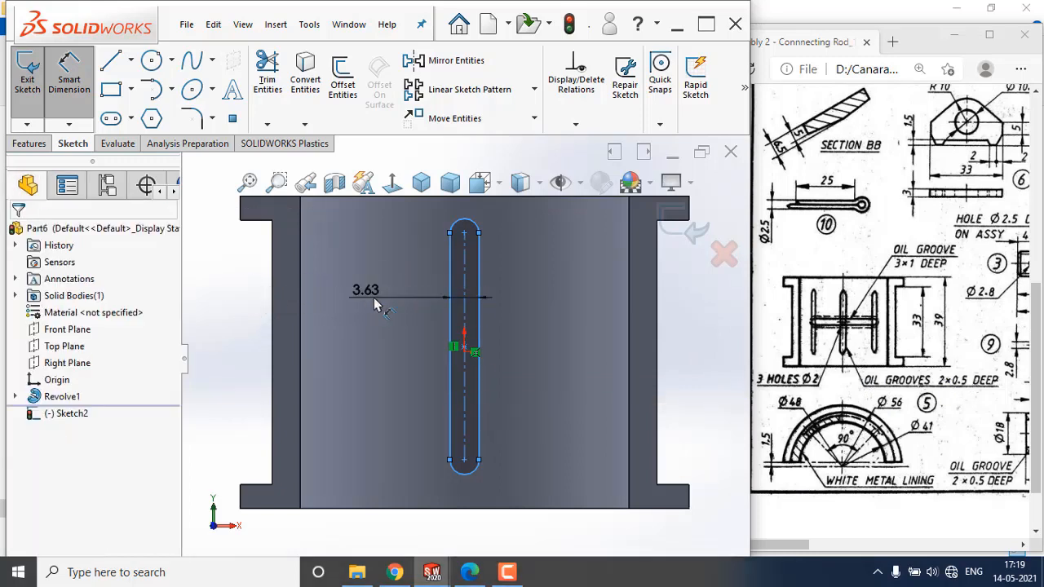
{"action": "type", "text": "2"}
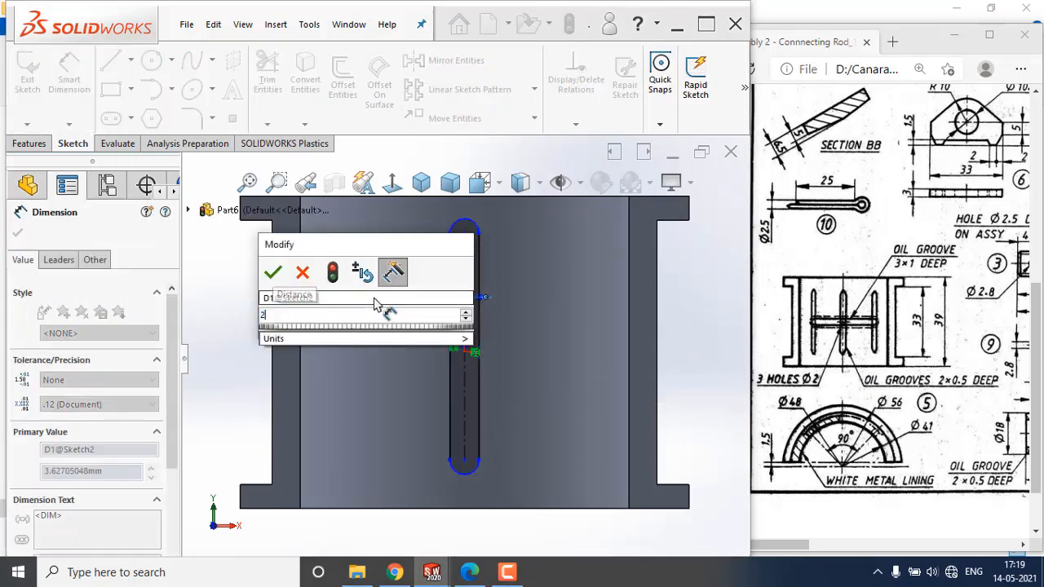
{"action": "key", "text": "Return"}
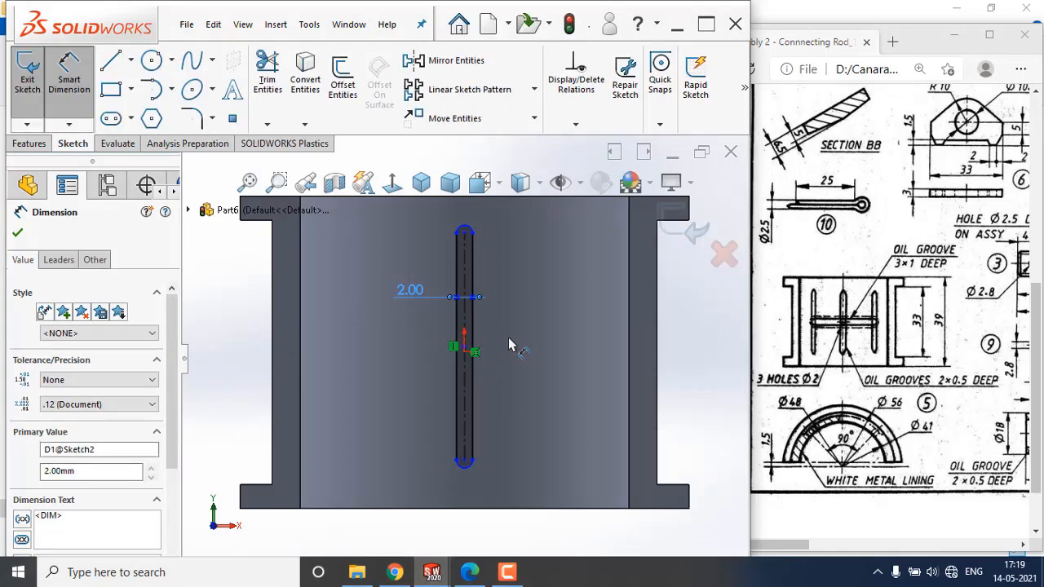
{"action": "left_click", "coordinate": [465, 347]}
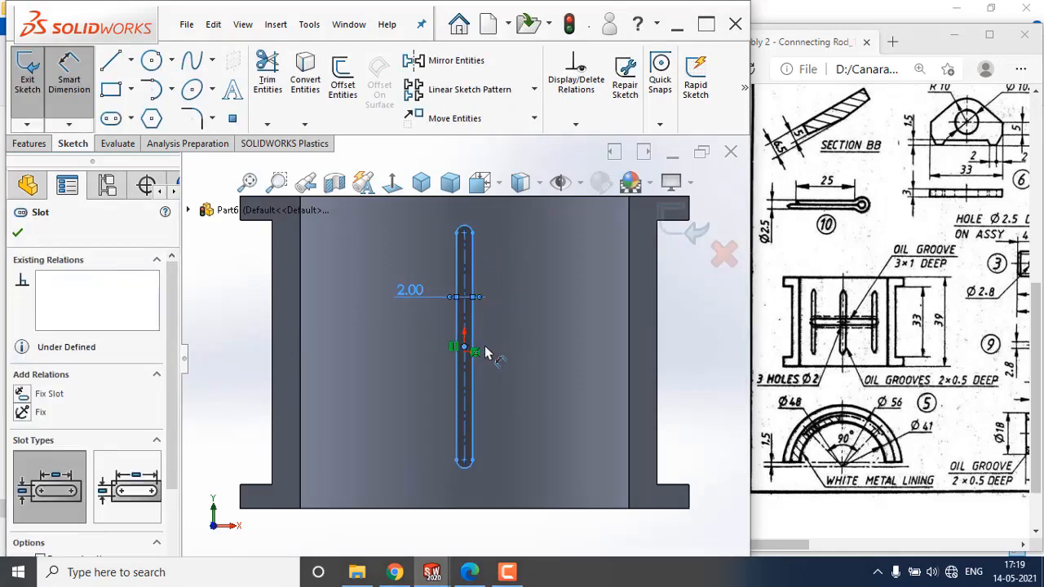
{"action": "key", "text": "Escape"}
{"action": "key", "text": "Escape"}
Make the slot's centre point coincident with the sketch origin.
{"action": "left_click", "coordinate": [466, 352]}
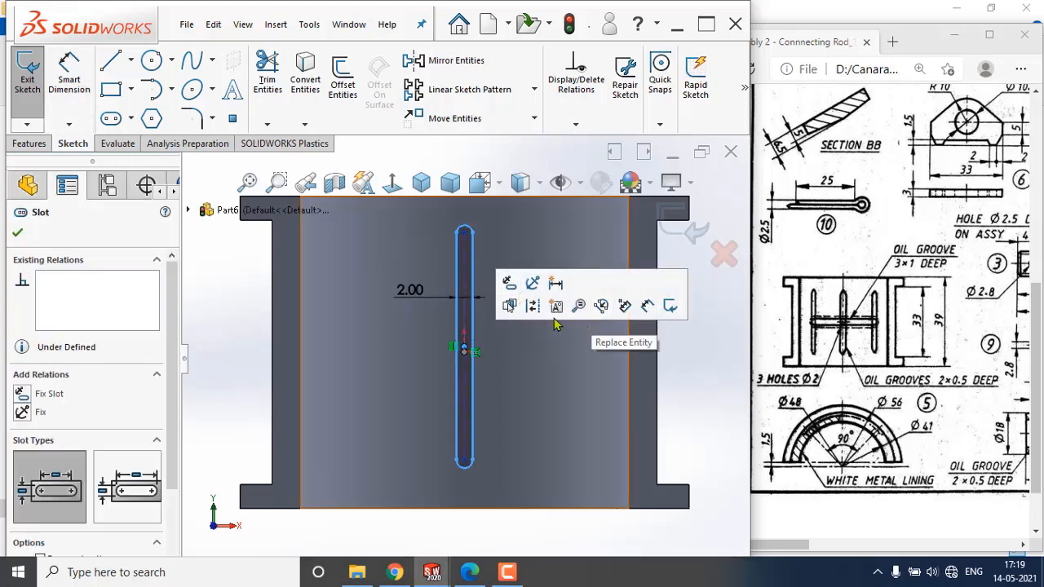
{"action": "key", "text": "Escape"}
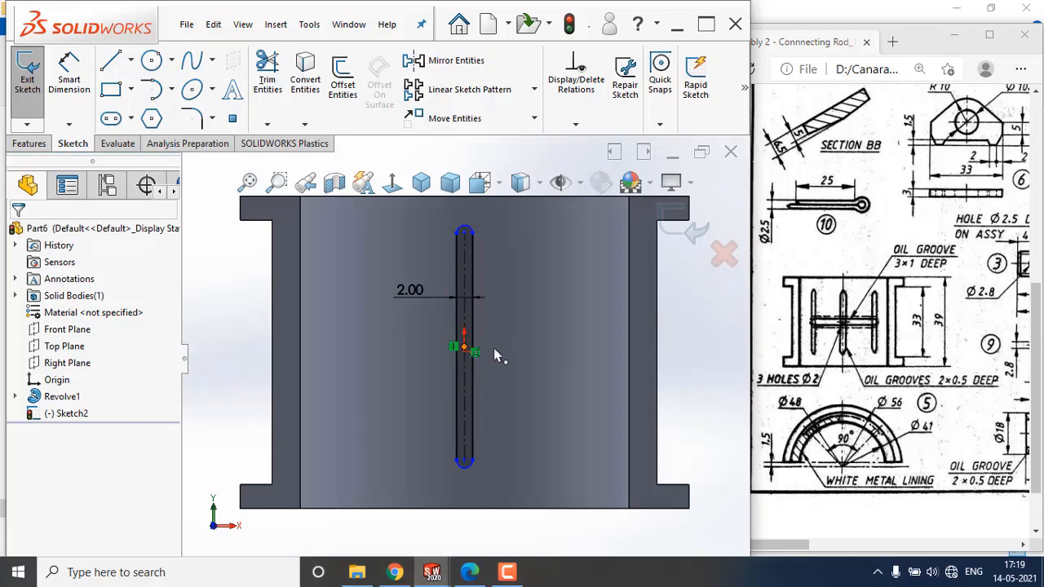
{"action": "left_click_drag", "start_coordinate": [465, 348], "coordinate": [489, 362]}
{"action": "left_click", "coordinate": [465, 353], "text": "ctrl"}
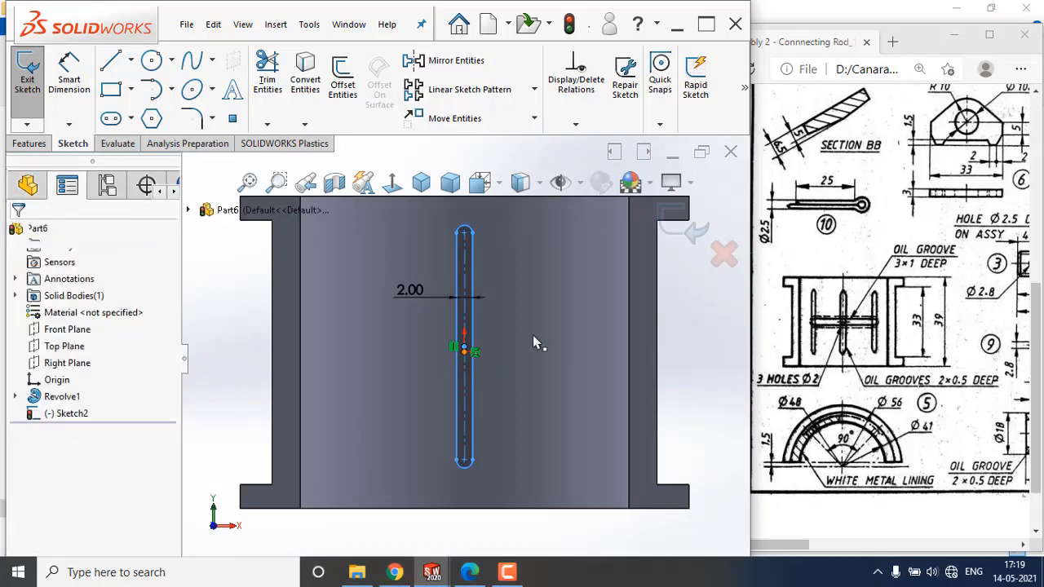
{"action": "left_click", "coordinate": [557, 286]}
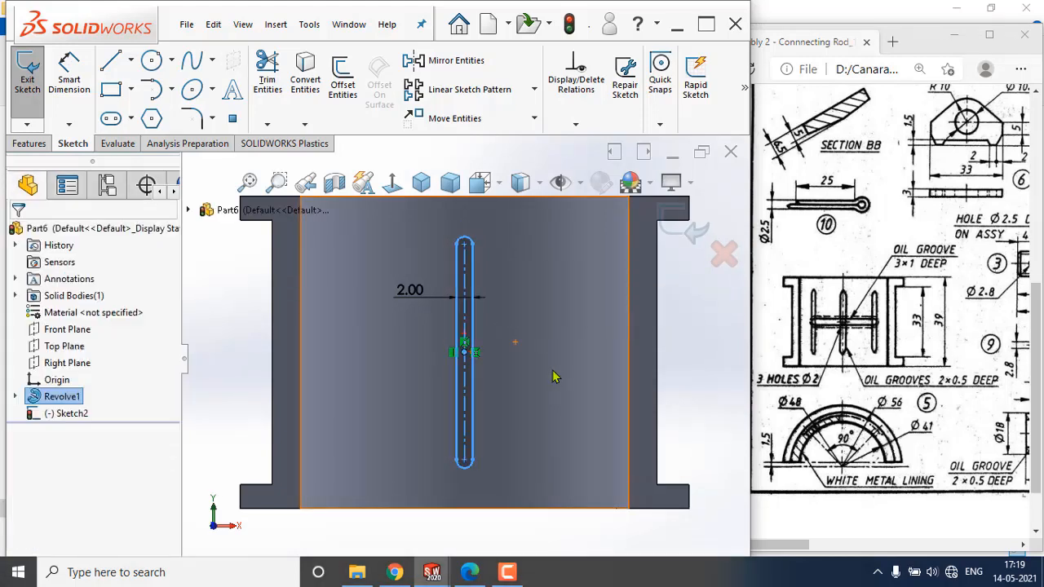
{"action": "left_click", "coordinate": [553, 370]}
Dimension the slot's centre-to-centre length as 30 mm and exit the sketch.
{"action": "left_click", "coordinate": [68, 73]}
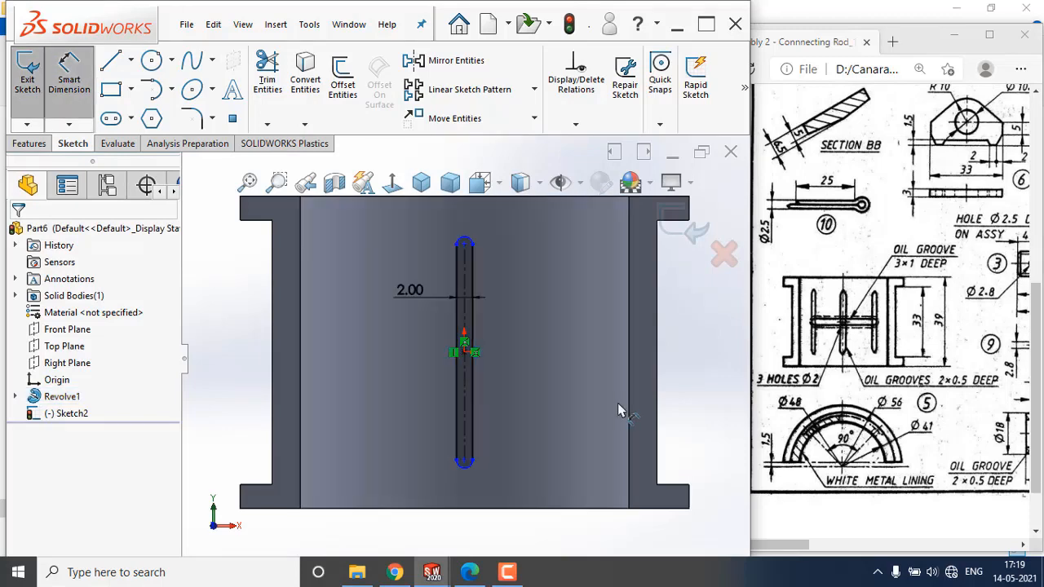
{"action": "left_click", "coordinate": [469, 406]}
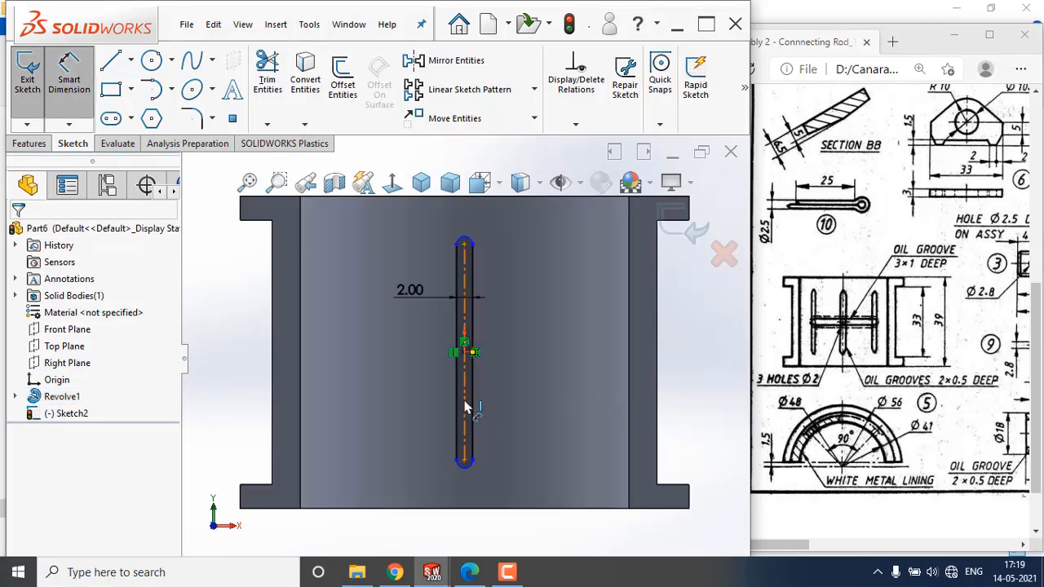
{"action": "left_click", "coordinate": [568, 397]}
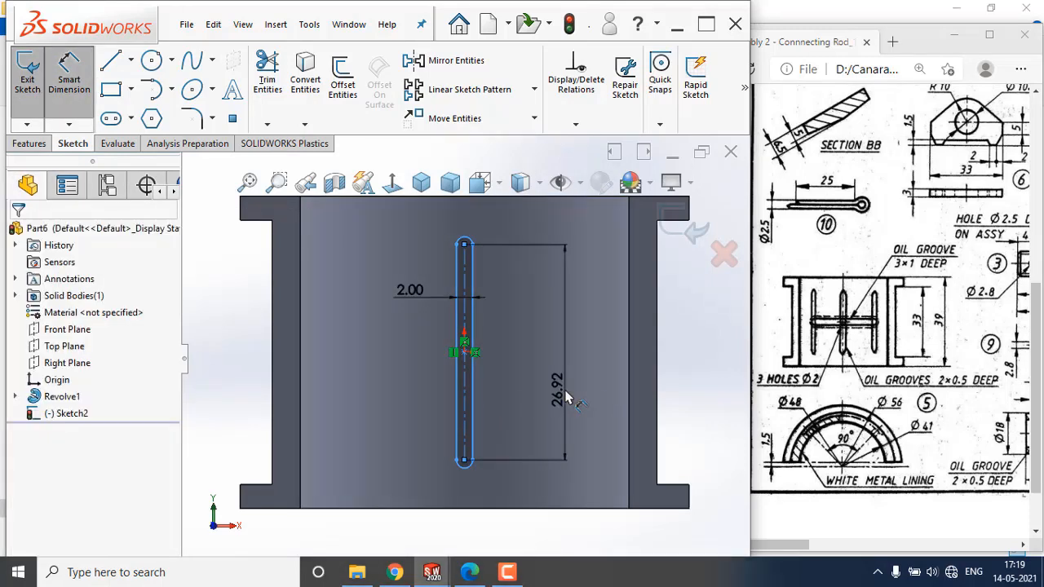
{"action": "type", "text": "30"}
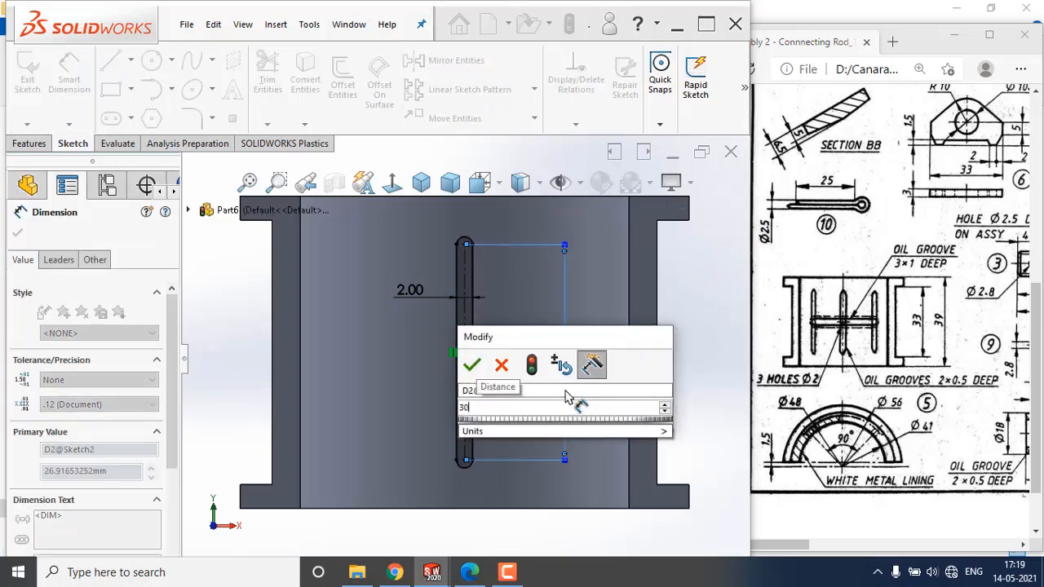
{"action": "key", "text": "Escape"}
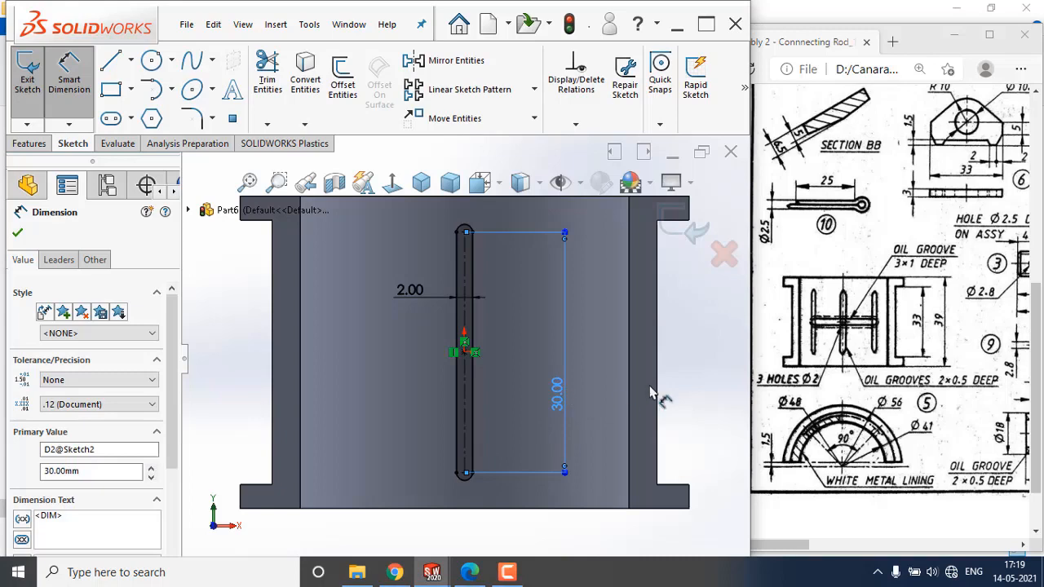
{"action": "left_click", "coordinate": [684, 389]}
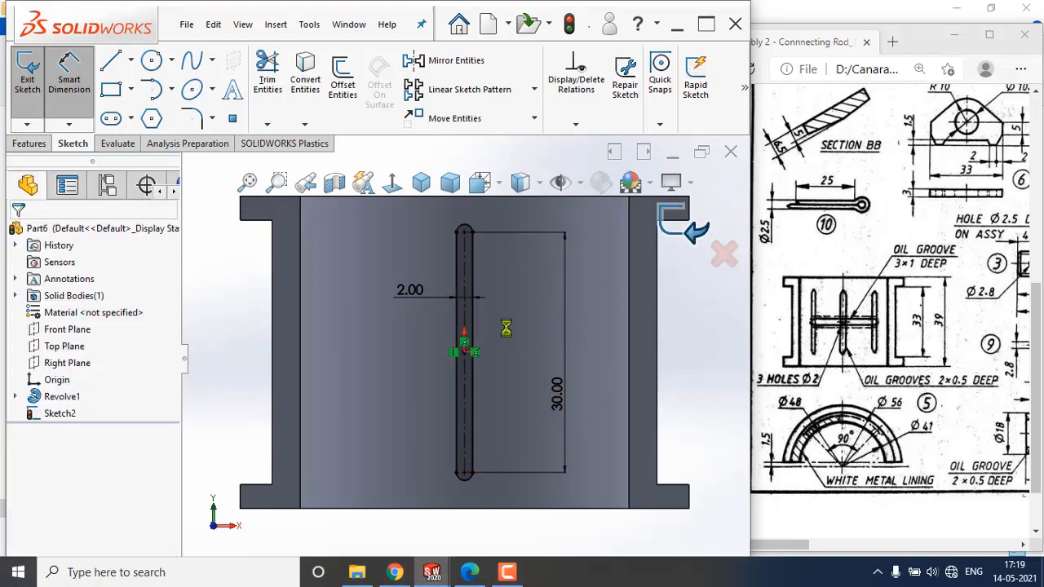
Set up an extruded cut of the slot sketch that starts from the half bearing's outer cylindrical face.
{"action": "mouse_move", "coordinate": [494, 331]}
{"action": "middle_mouse_down"}
{"action": "mouse_move", "coordinate": [433, 380]}
{"action": "mouse_move", "coordinate": [349, 405]}
{"action": "middle_mouse_up"}
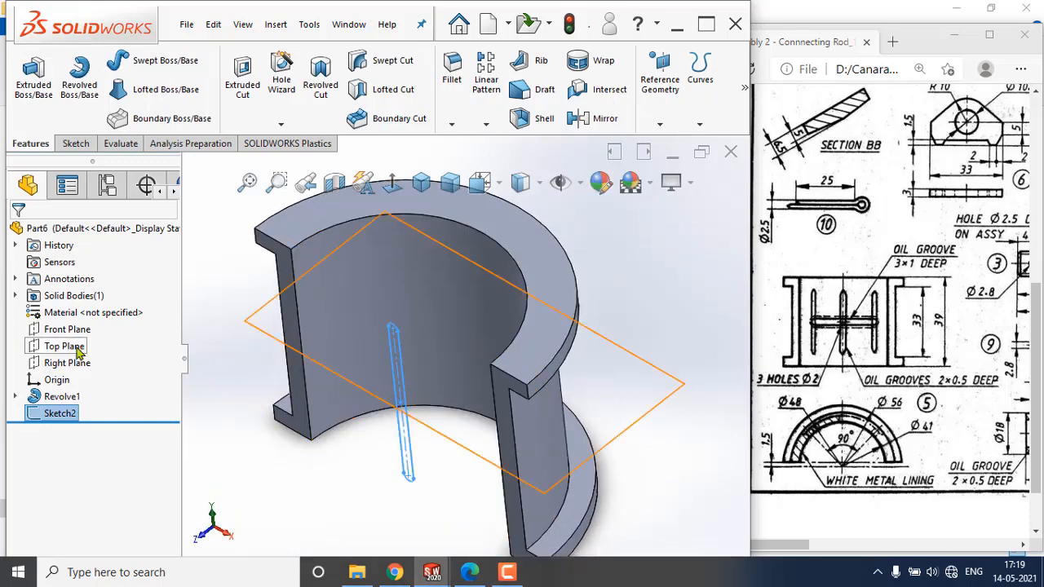
{"action": "middle_click_drag", "start_coordinate": [308, 383], "coordinate": [434, 385]}
{"action": "scroll", "coordinate": [544, 356], "scroll_direction": "up", "scroll_amount": 2}
{"action": "middle_click_drag", "start_coordinate": [561, 357], "coordinate": [567, 344]}
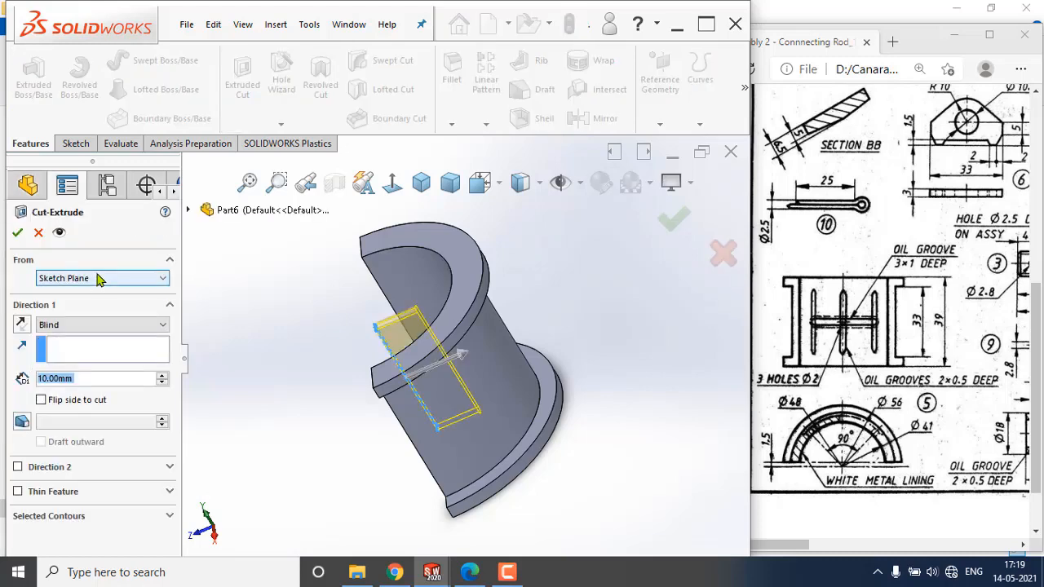
{"action": "left_click", "coordinate": [99, 279]}
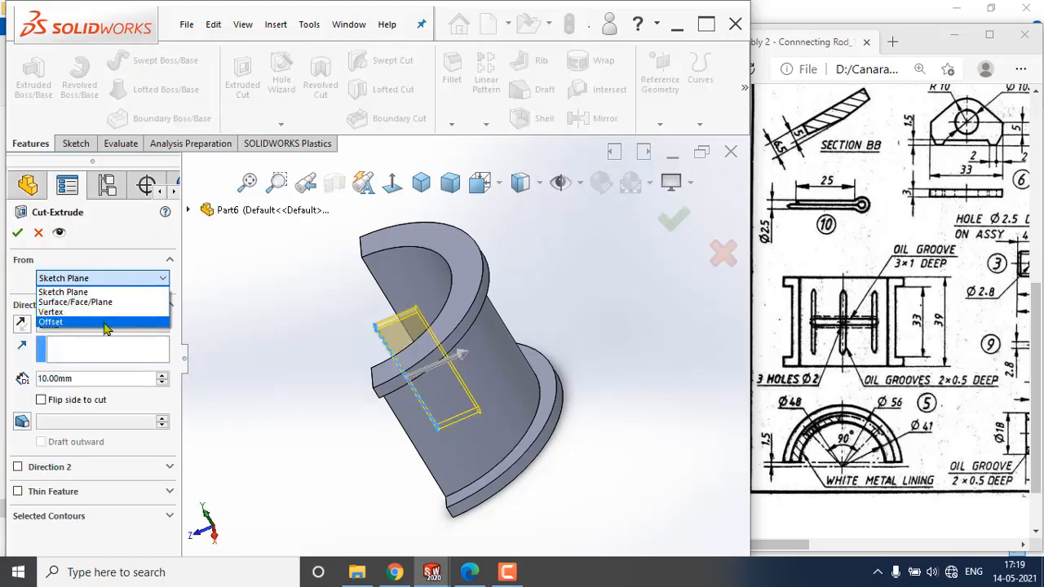
{"action": "left_click", "coordinate": [50, 322]}
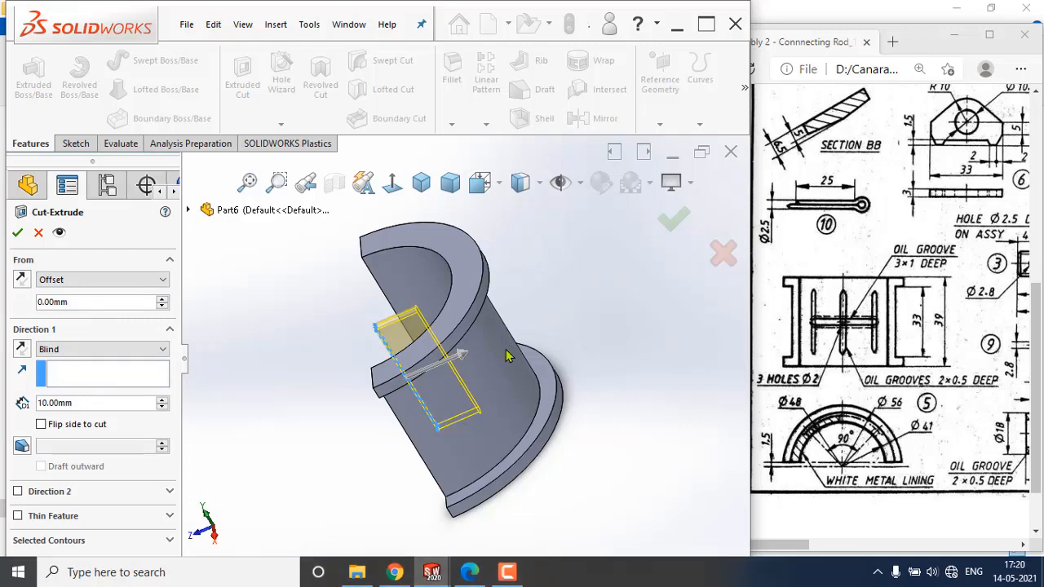
{"action": "scroll", "coordinate": [506, 356], "scroll_direction": "up", "scroll_amount": 1}
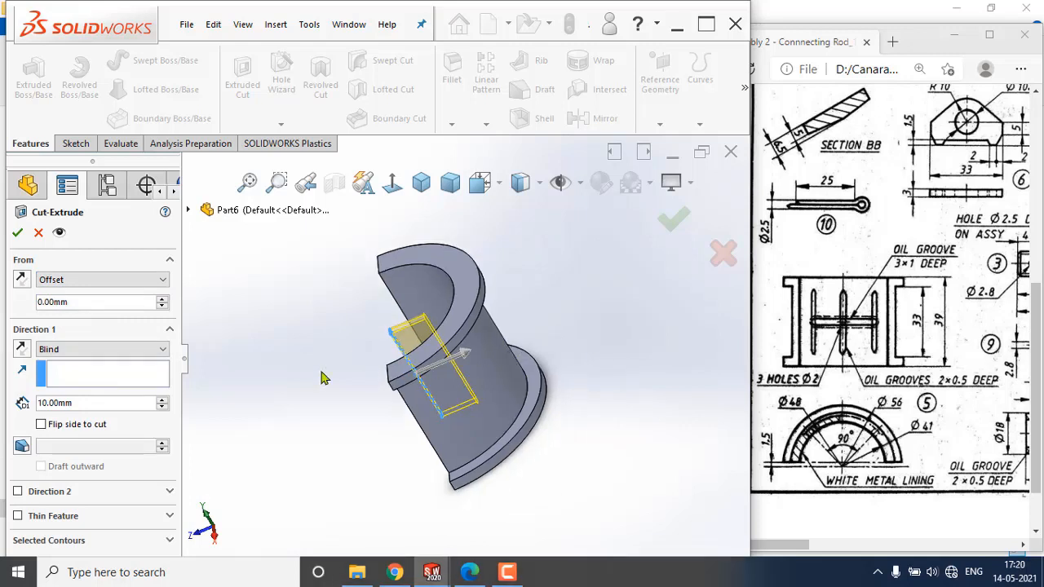
{"action": "left_click", "coordinate": [102, 280]}
{"action": "left_click", "coordinate": [100, 303]}
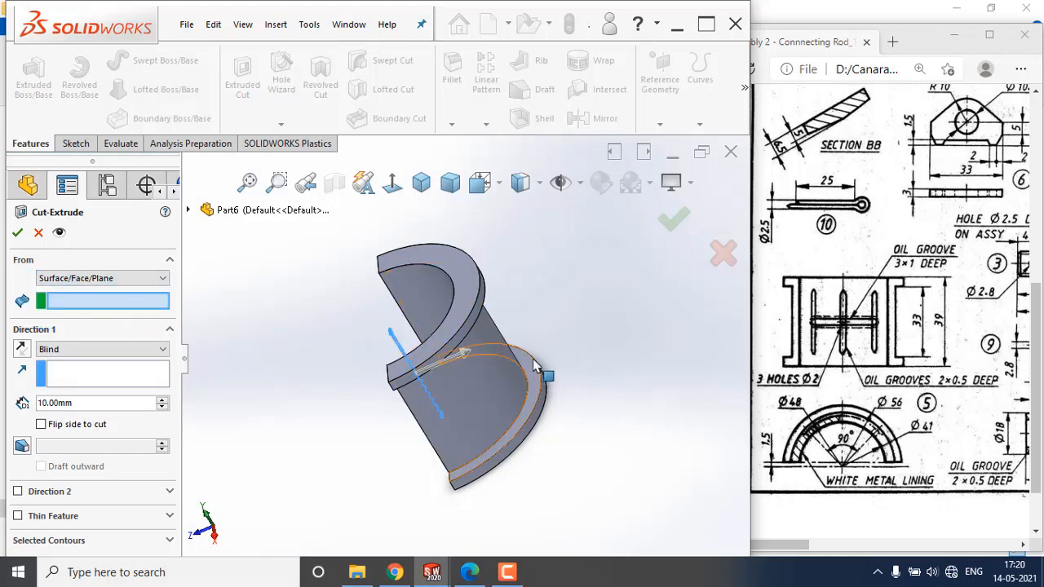
{"action": "left_click", "coordinate": [493, 360]}
{"action": "middle_click_drag", "start_coordinate": [548, 382], "coordinate": [543, 301]}
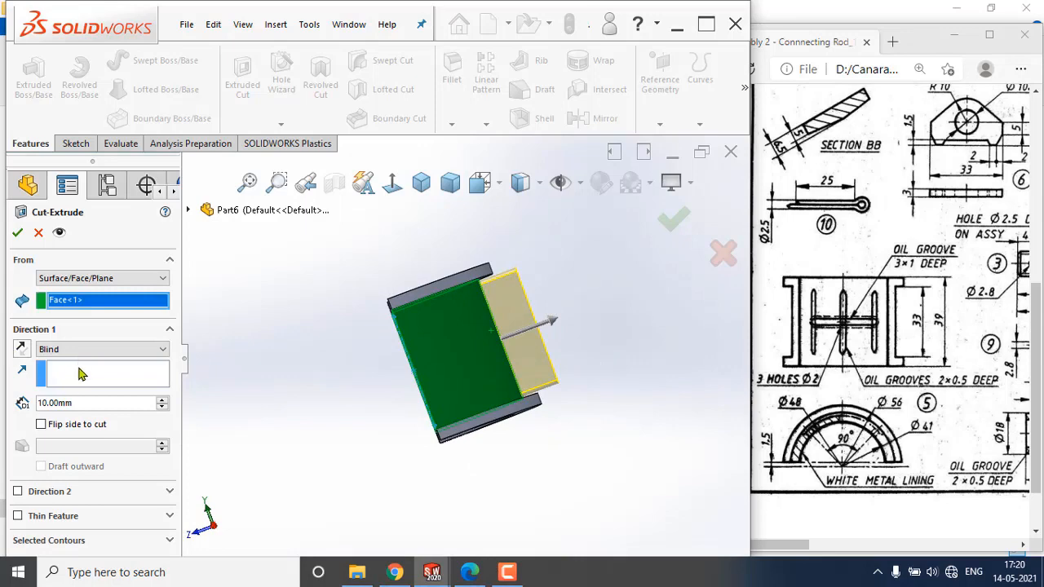
Set the slot cut's blind depth to 0.5 mm.
{"action": "left_click_drag", "start_coordinate": [80, 408], "coordinate": [13, 407]}
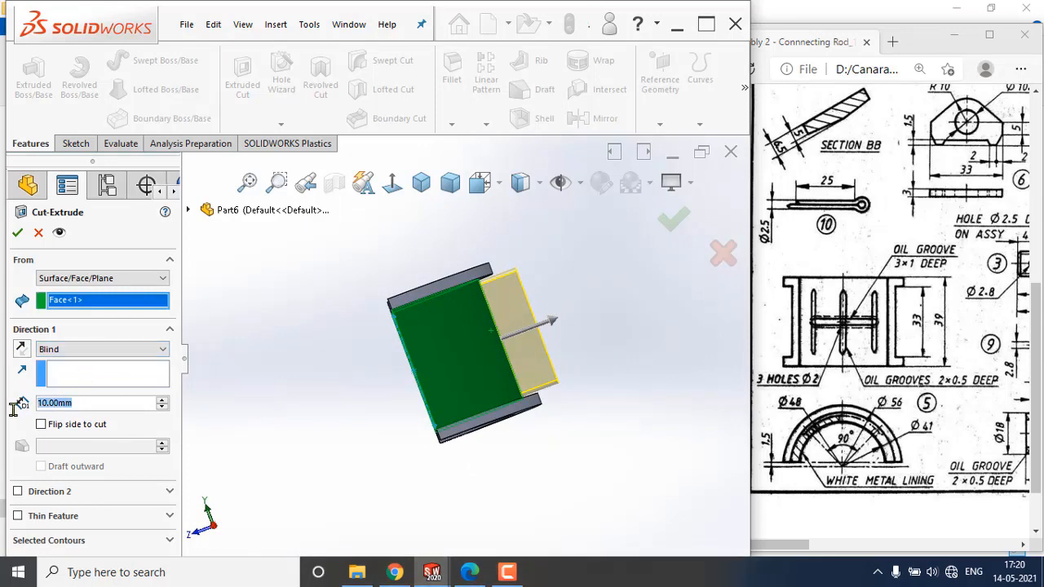
{"action": "type", "text": "0.5"}
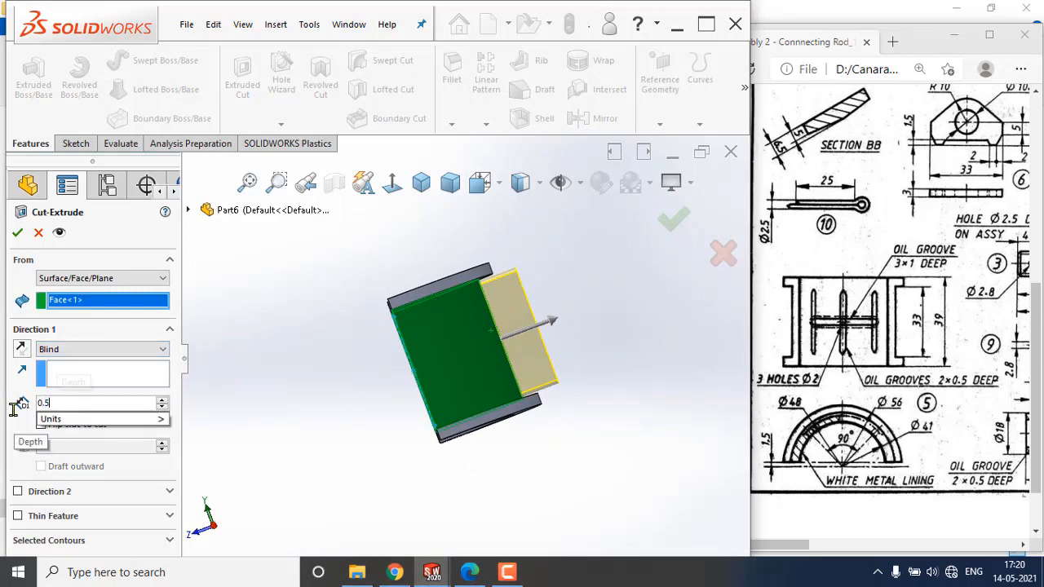
{"action": "key", "text": "Return"}
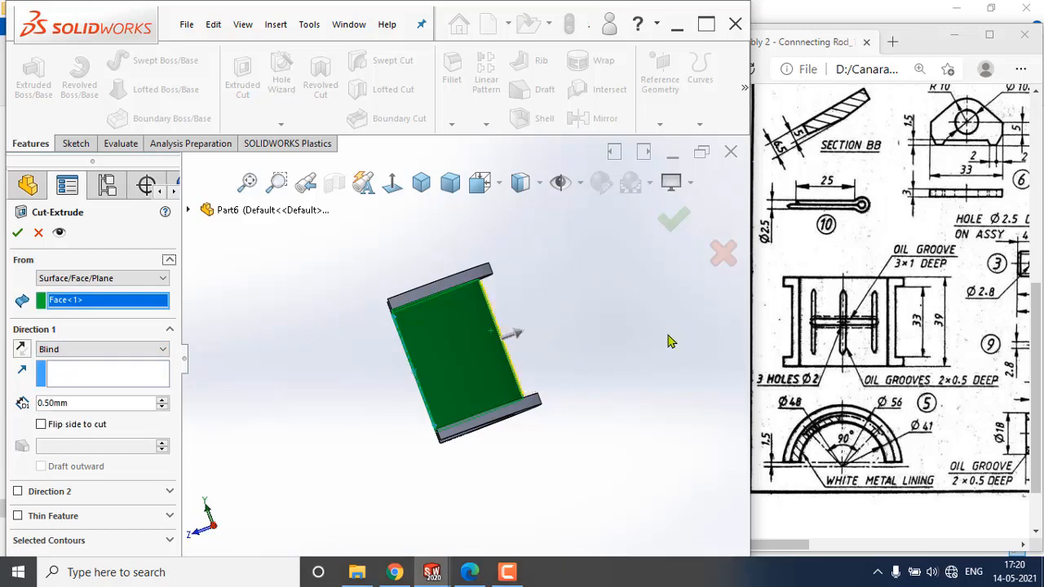
Reverse the slot cut's direction so it goes inward from the outer cylindrical face, and apply the cut.
{"action": "scroll", "coordinate": [493, 318], "scroll_direction": "down", "scroll_amount": 5}
{"action": "middle_click_drag", "start_coordinate": [377, 296], "coordinate": [367, 274]}
{"action": "left_click", "coordinate": [22, 350]}
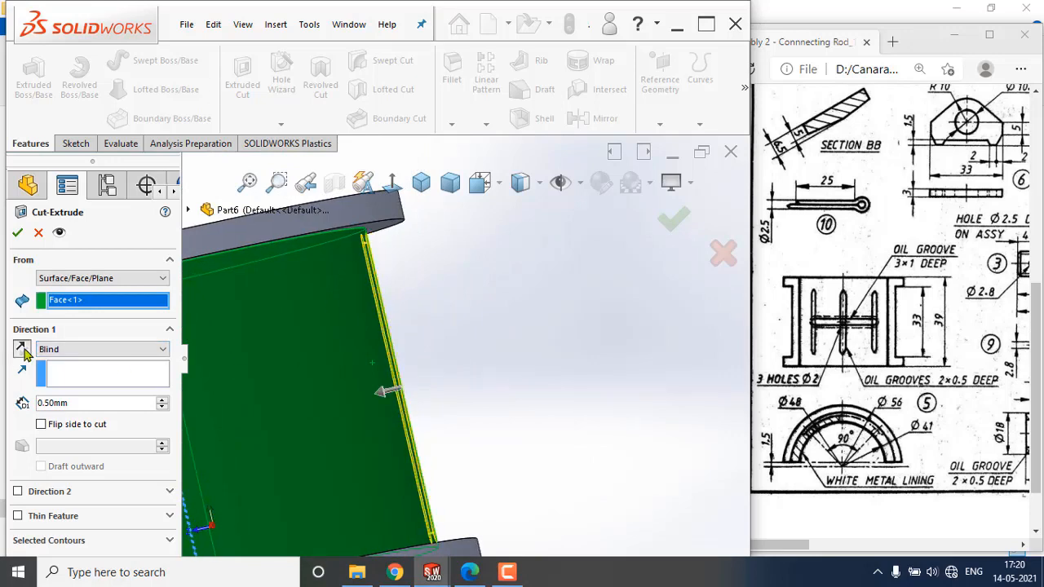
{"action": "scroll", "coordinate": [393, 365], "scroll_direction": "up", "scroll_amount": 3}
{"action": "middle_click_drag", "start_coordinate": [396, 368], "coordinate": [450, 421]}
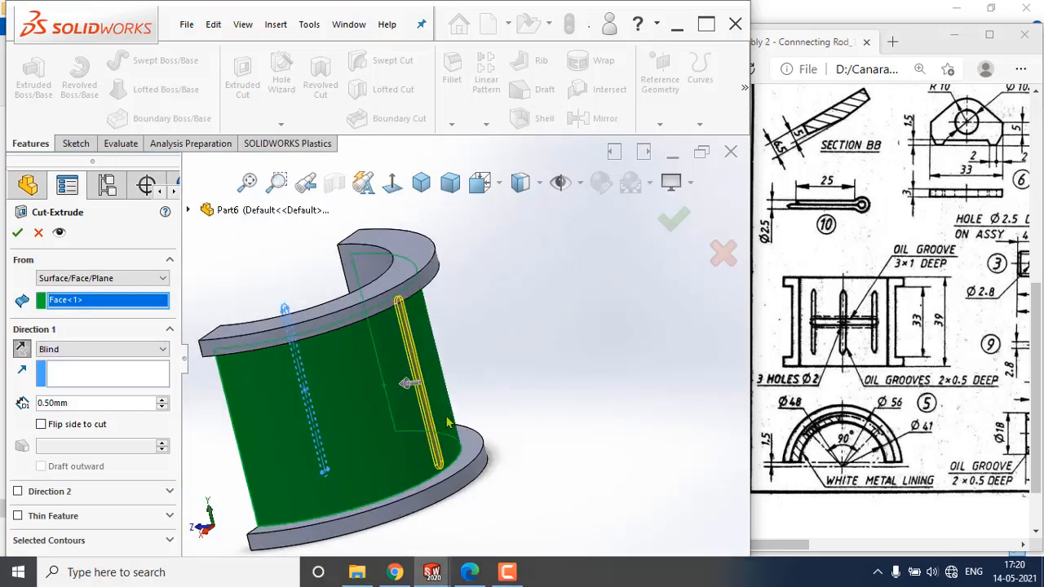
{"action": "left_click", "coordinate": [17, 233]}
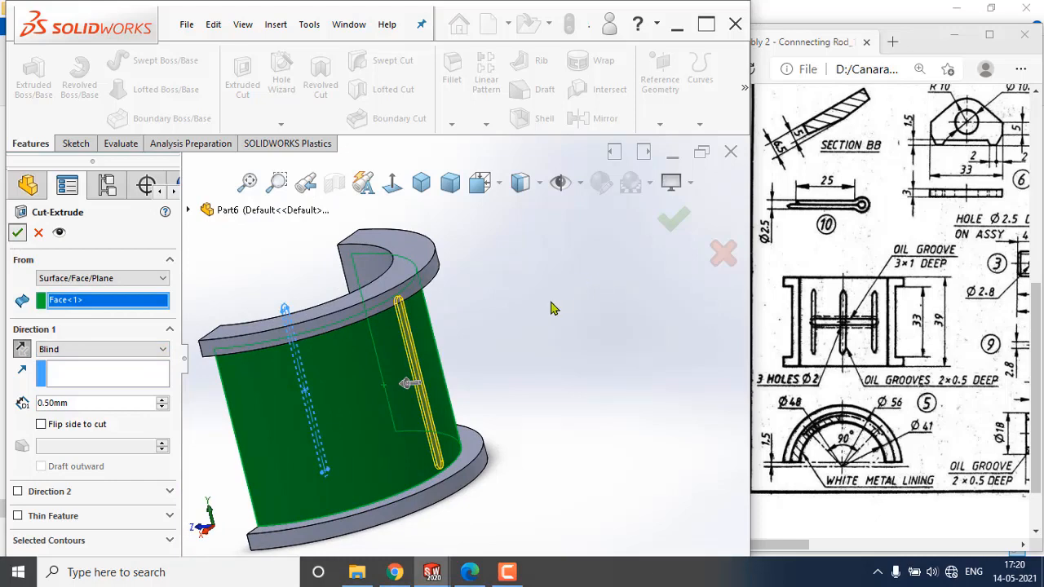
{"action": "middle_click_drag", "start_coordinate": [546, 341], "coordinate": [473, 334]}
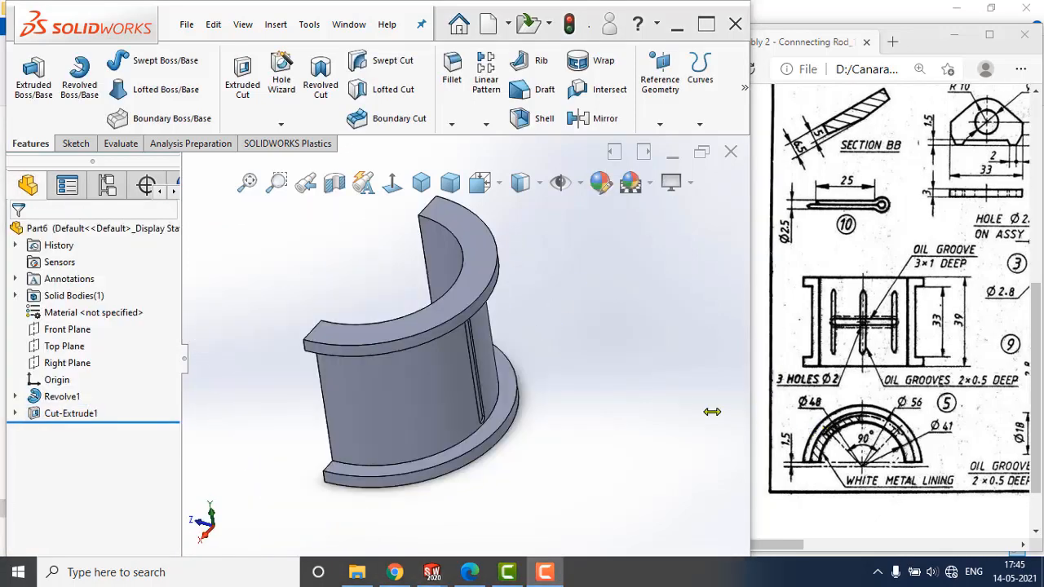
Start a sketch on the Front Plane and draw a circle about 7.5 mm in diameter centred on the origin.
{"action": "mouse_move", "coordinate": [527, 362]}
{"action": "middle_mouse_down"}
{"action": "mouse_move", "coordinate": [527, 378]}
{"action": "mouse_move", "coordinate": [393, 349]}
{"action": "mouse_move", "coordinate": [457, 350]}
{"action": "middle_mouse_up"}
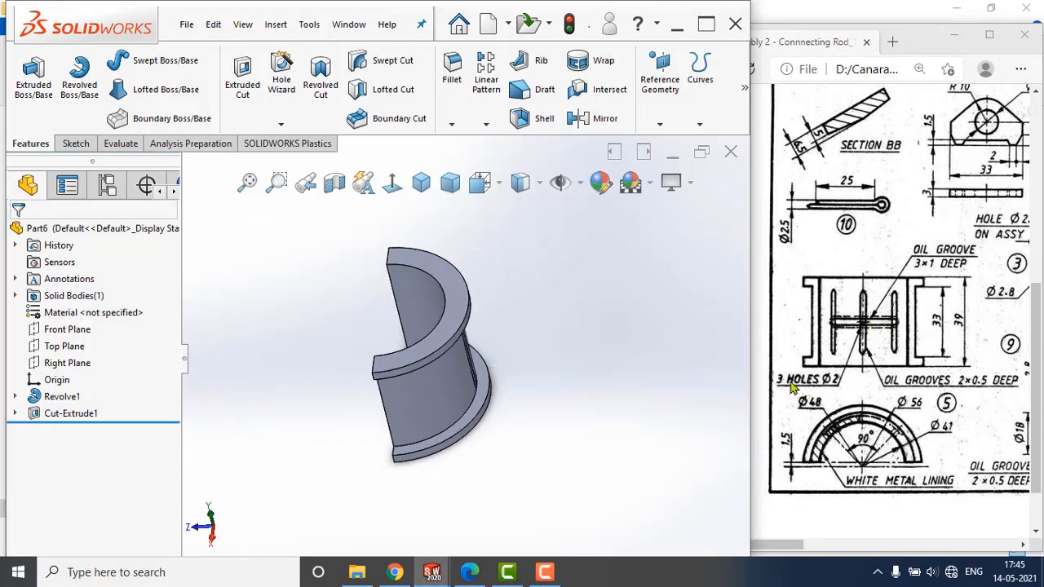
{"action": "left_click", "coordinate": [63, 331]}
{"action": "left_click", "coordinate": [81, 307]}
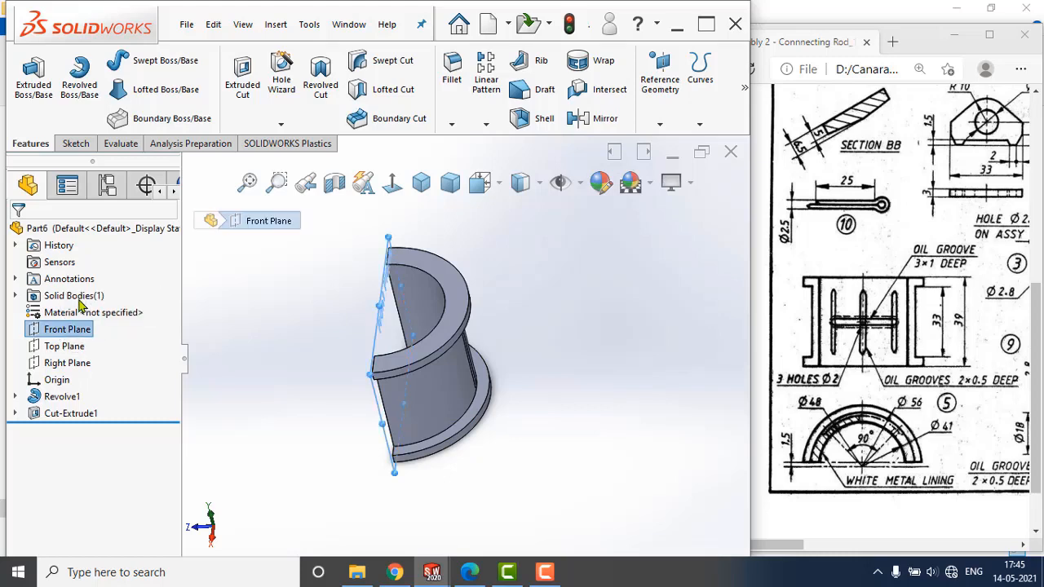
{"action": "left_click", "coordinate": [392, 186]}
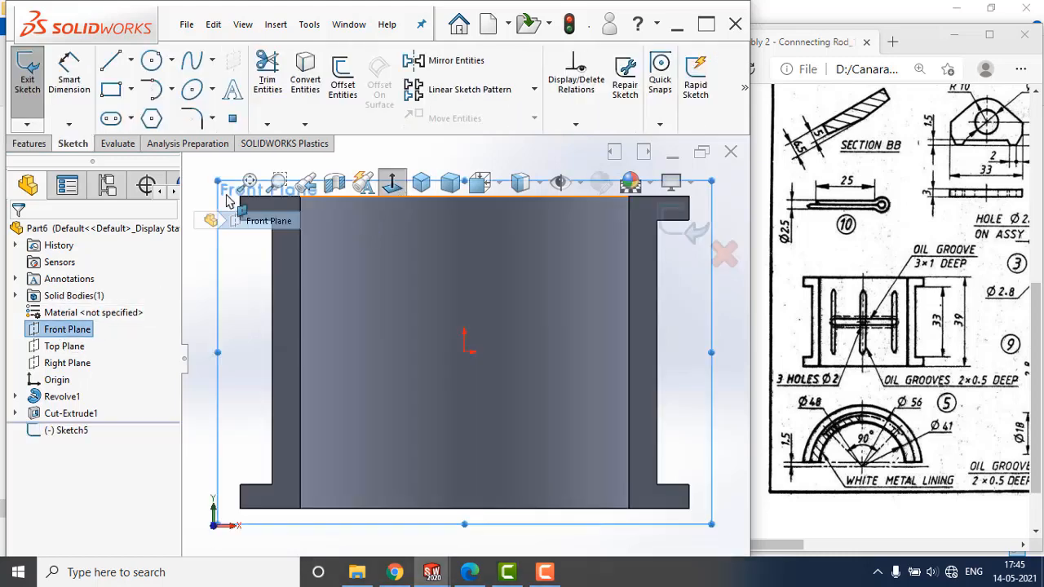
{"action": "left_click", "coordinate": [151, 62]}
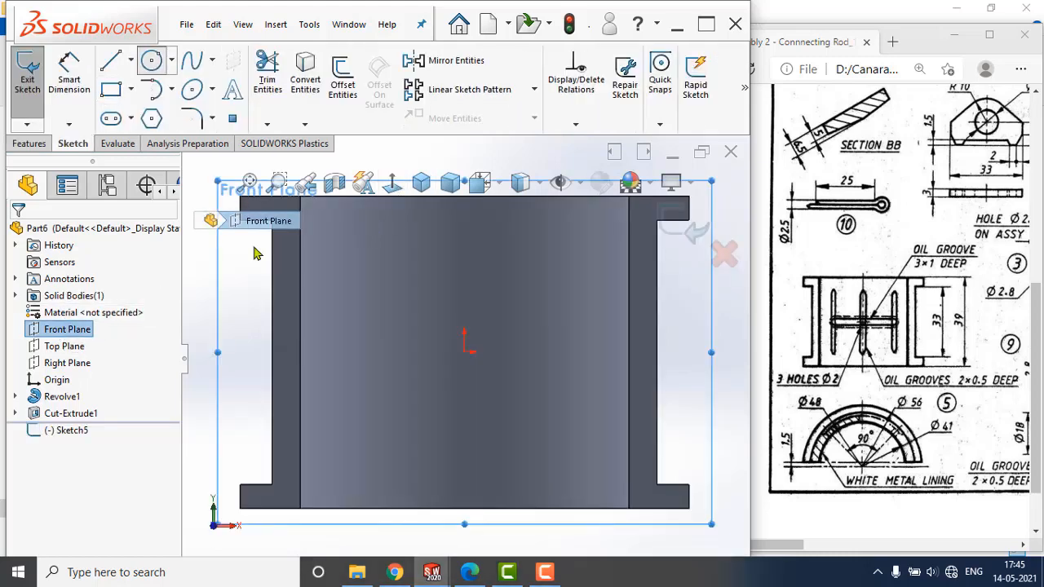
{"action": "left_click", "coordinate": [464, 352]}
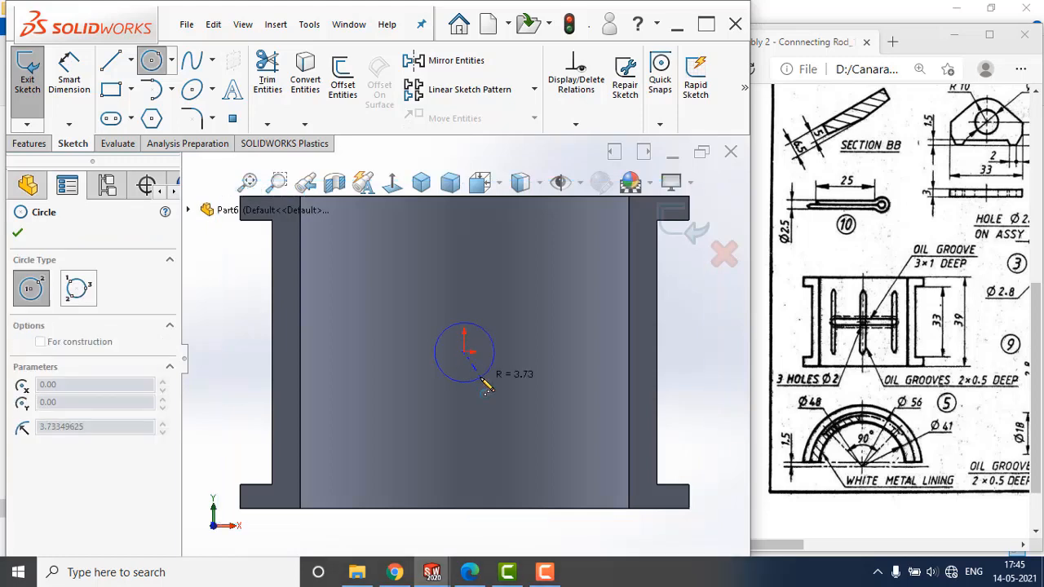
{"action": "left_click", "coordinate": [485, 374]}
Dimension the circle's diameter as 2 mm and exit the sketch.
{"action": "left_click", "coordinate": [70, 77]}
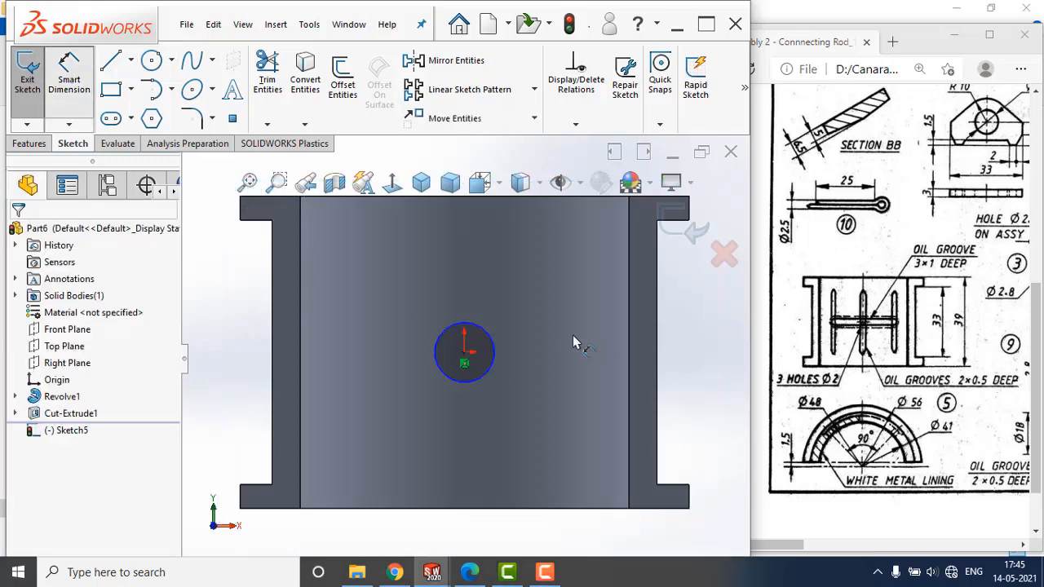
{"action": "left_click", "coordinate": [489, 336]}
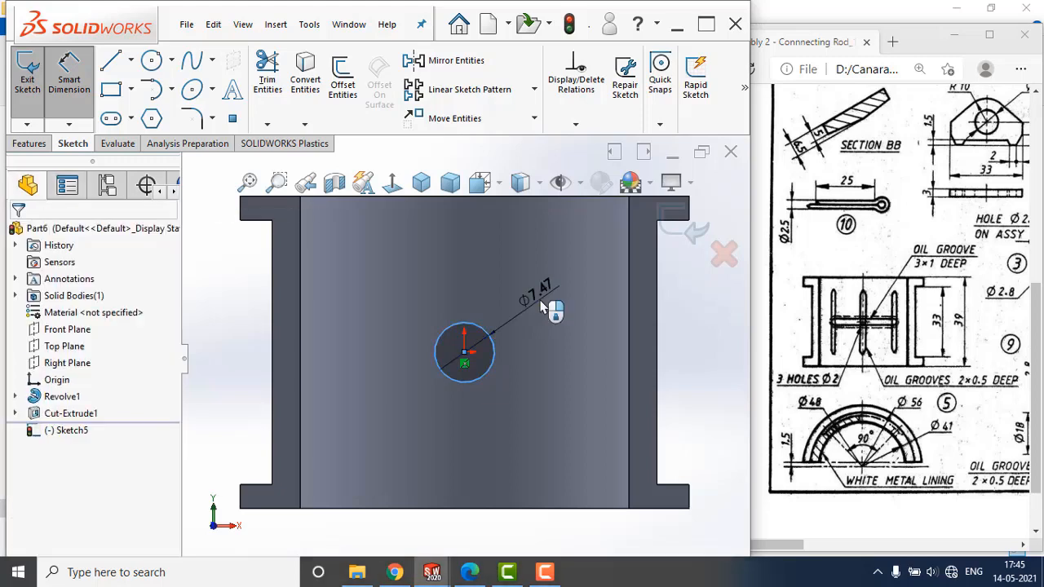
{"action": "left_click", "coordinate": [541, 304]}
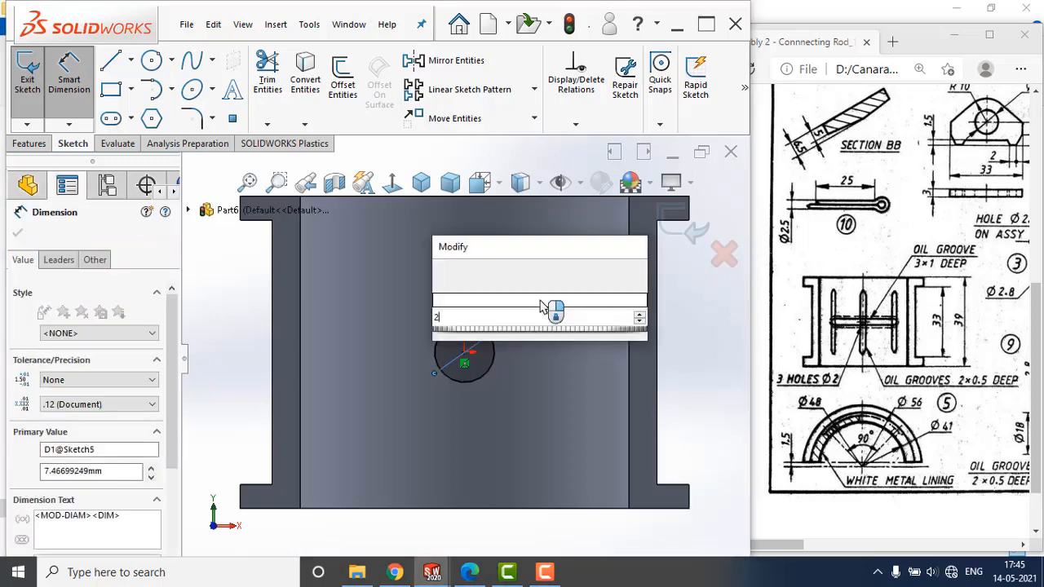
{"action": "key", "text": "Return"}
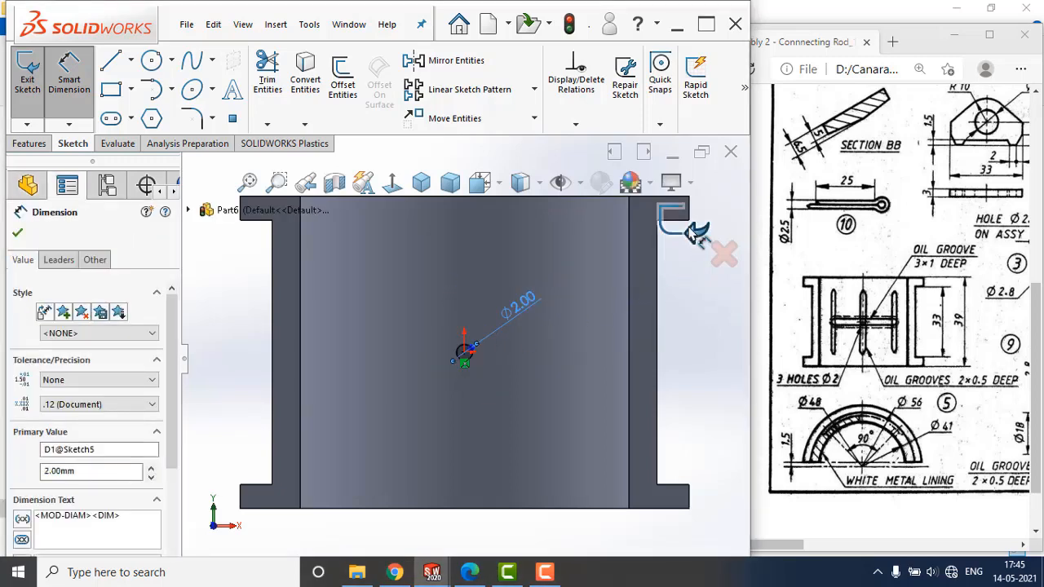
{"action": "key", "text": "Escape"}
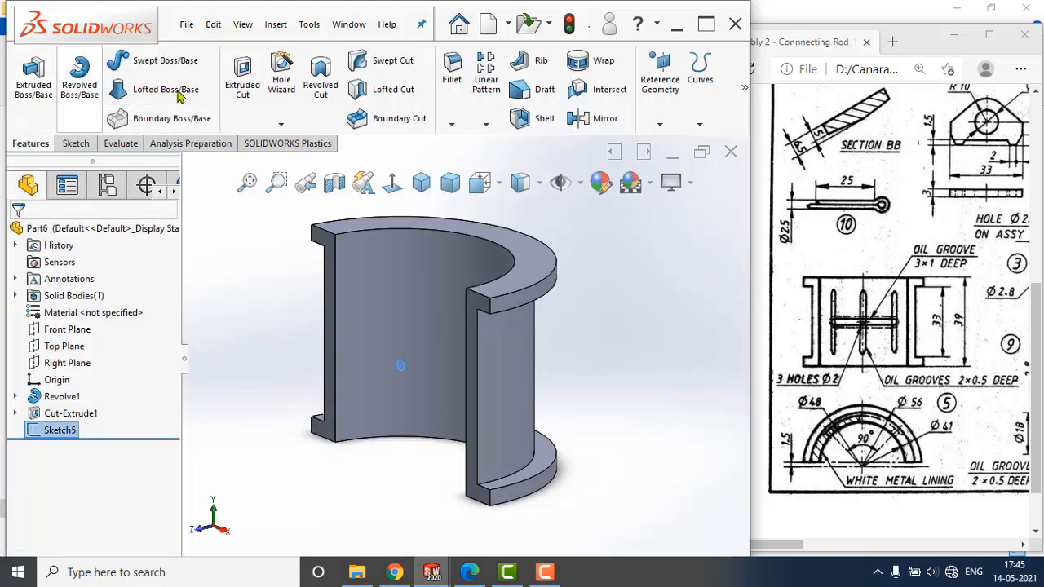
Cut the circle sketch Through All to make the oil hole in the middle of the groove.
{"action": "left_click", "coordinate": [242, 81]}
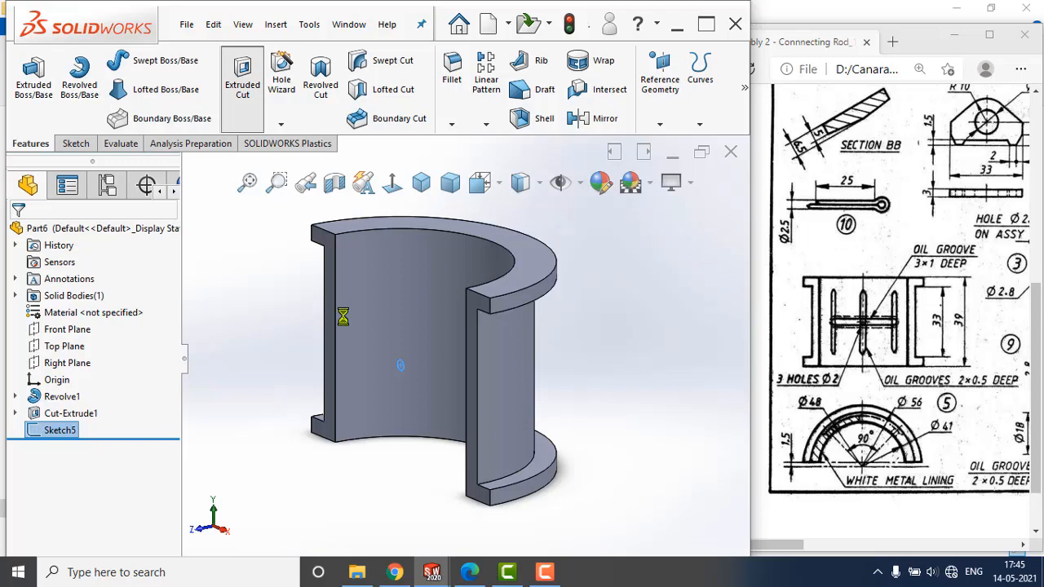
{"action": "left_click", "coordinate": [106, 325]}
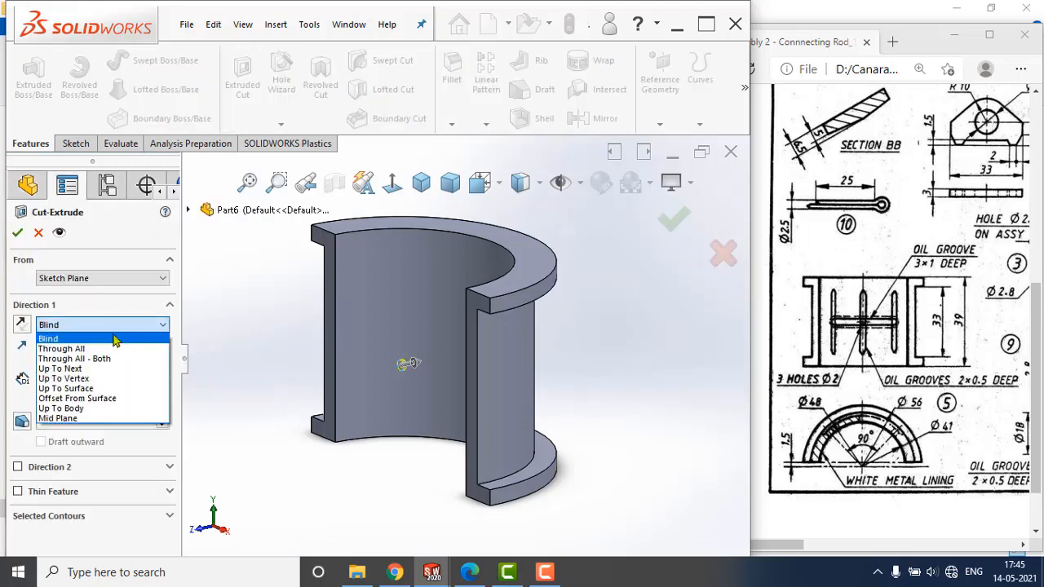
{"action": "left_click", "coordinate": [57, 344]}
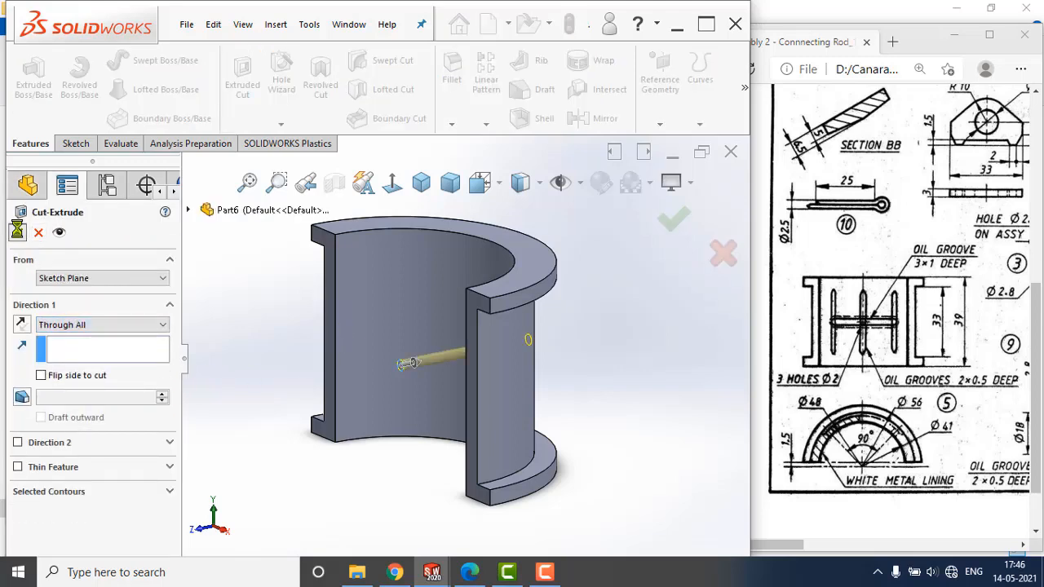
{"action": "key", "text": "Return"}
{"action": "middle_click_drag", "start_coordinate": [606, 366], "coordinate": [494, 340]}
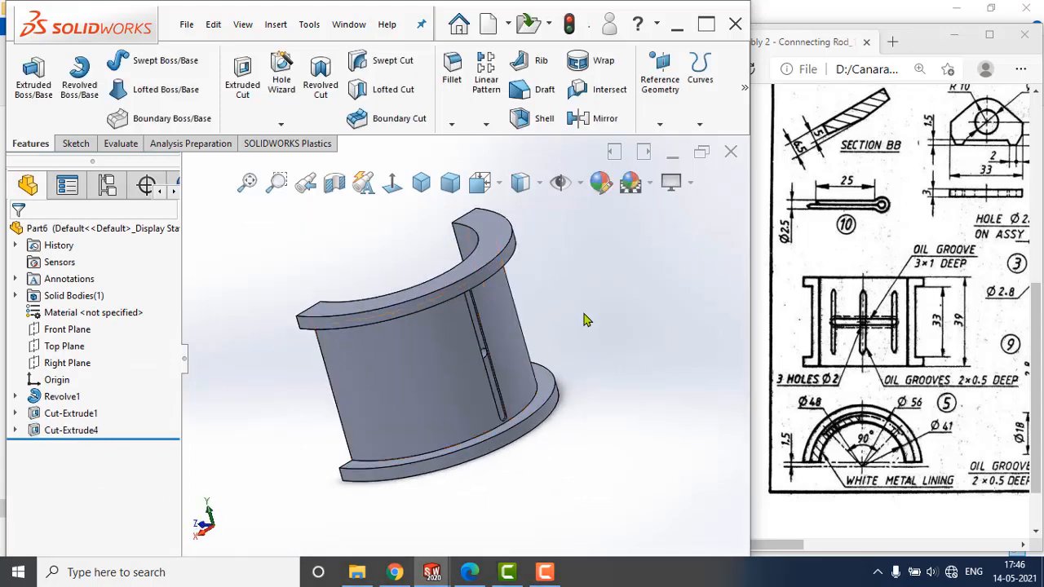
Set up an equally spaced circular pattern of two instances over 45° around the upper flange's outer circular edge.
{"action": "left_click", "coordinate": [486, 125]}
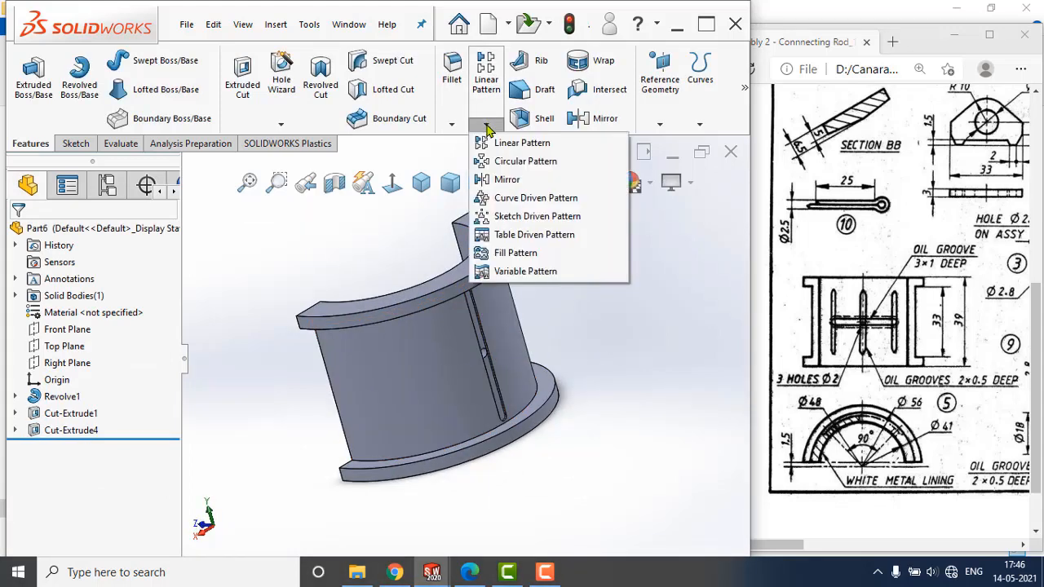
{"action": "left_click", "coordinate": [514, 162]}
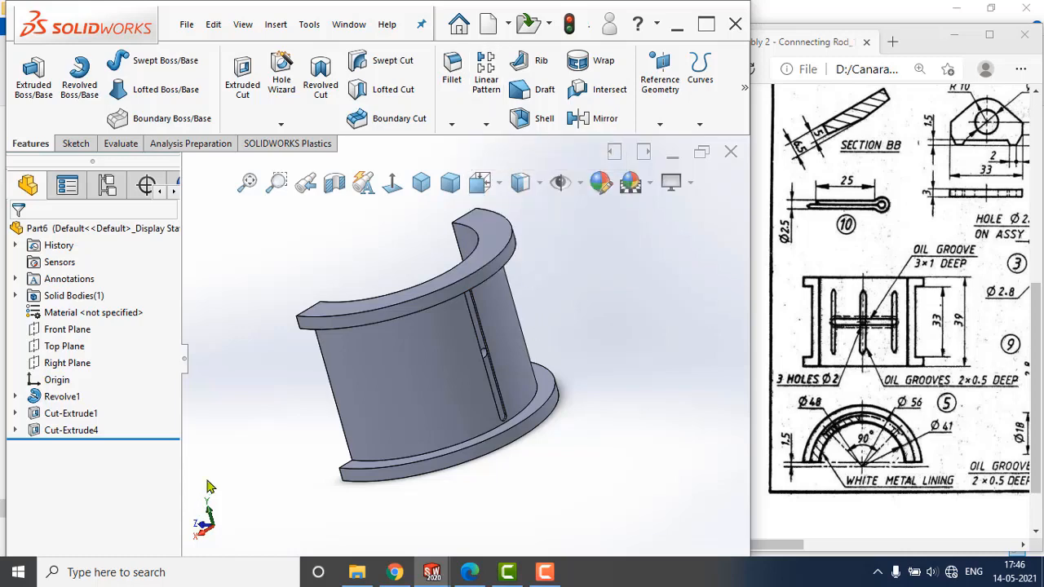
{"action": "left_click", "coordinate": [97, 282]}
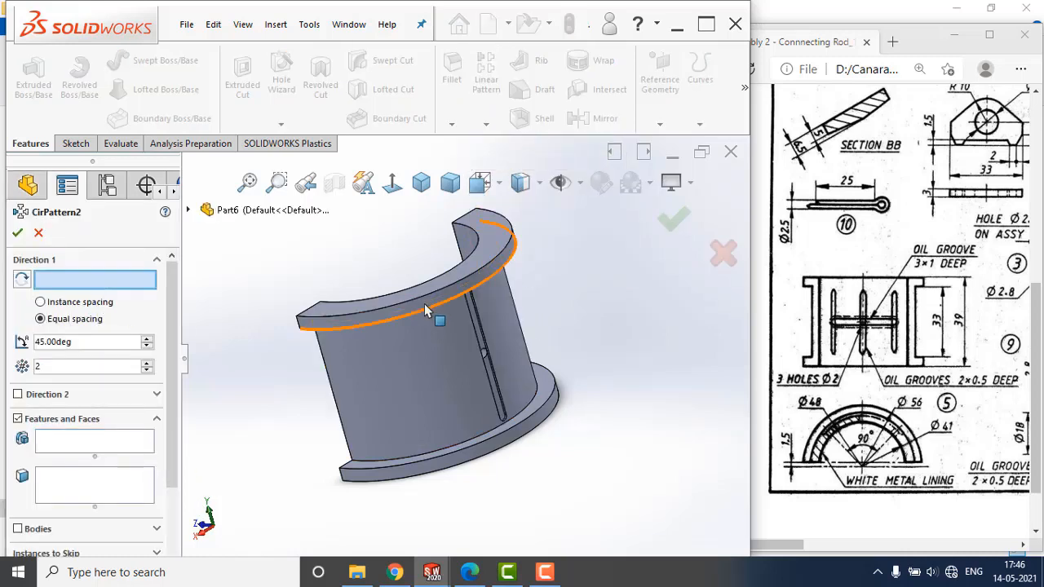
{"action": "left_click", "coordinate": [430, 298]}
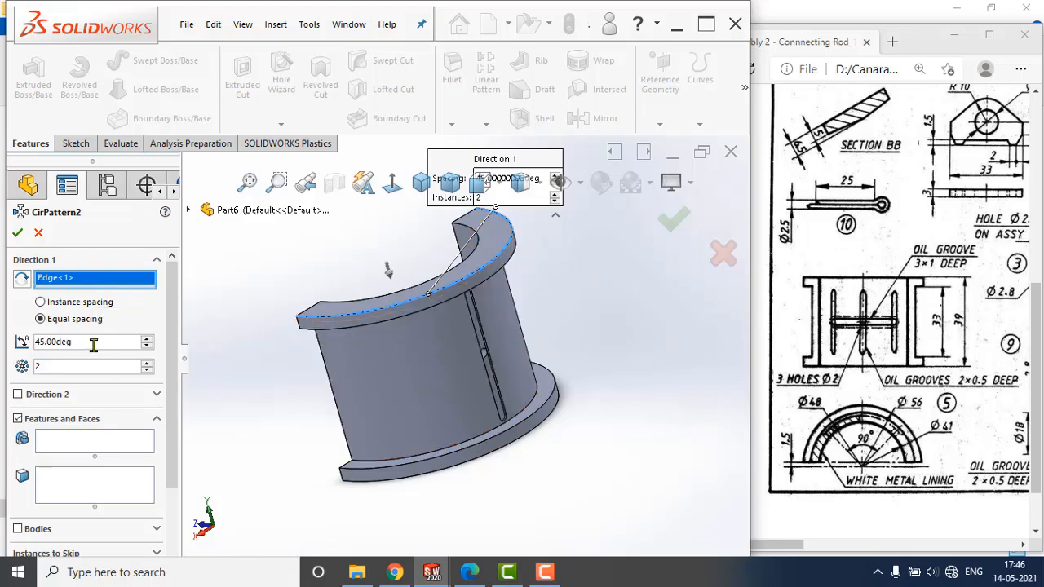
Select the oil groove cut and the 2 mm hole cut as the features to pattern.
{"action": "left_click", "coordinate": [82, 442]}
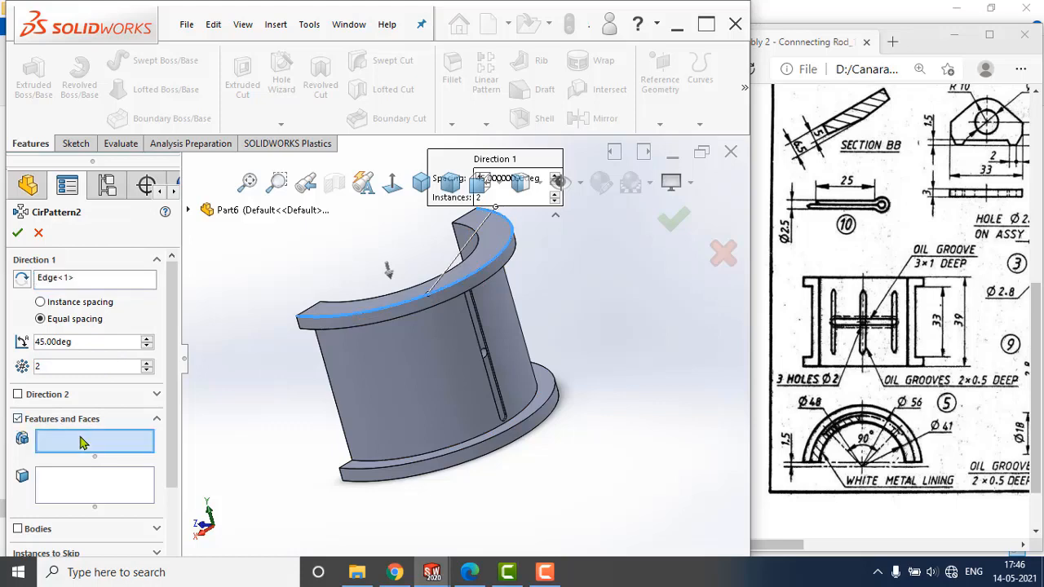
{"action": "scroll", "coordinate": [515, 412], "scroll_direction": "down", "scroll_amount": 5}
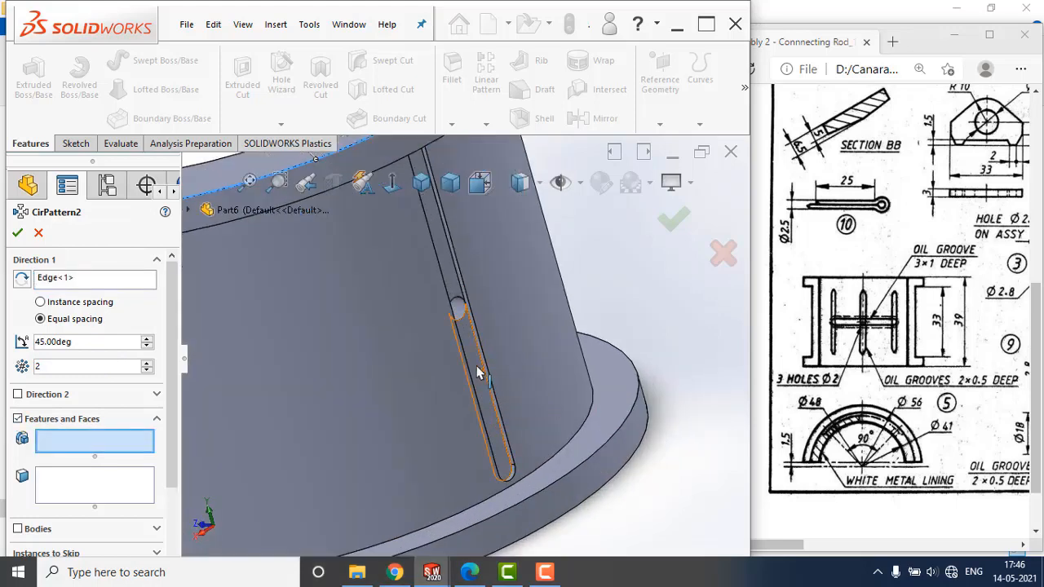
{"action": "left_click", "coordinate": [477, 373]}
{"action": "left_click", "coordinate": [463, 314]}
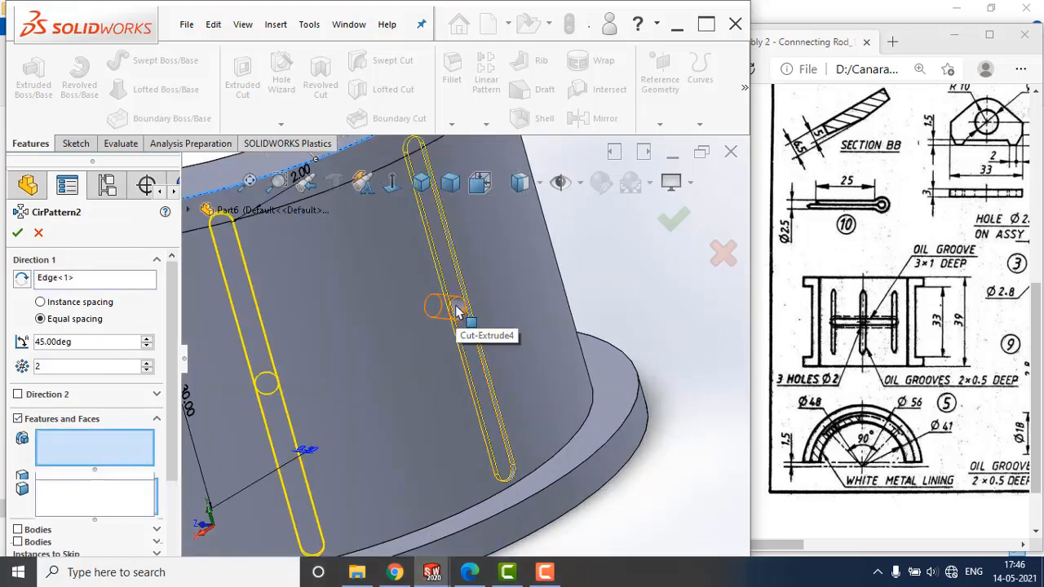
{"action": "scroll", "coordinate": [522, 375], "scroll_direction": "up", "scroll_amount": 3}
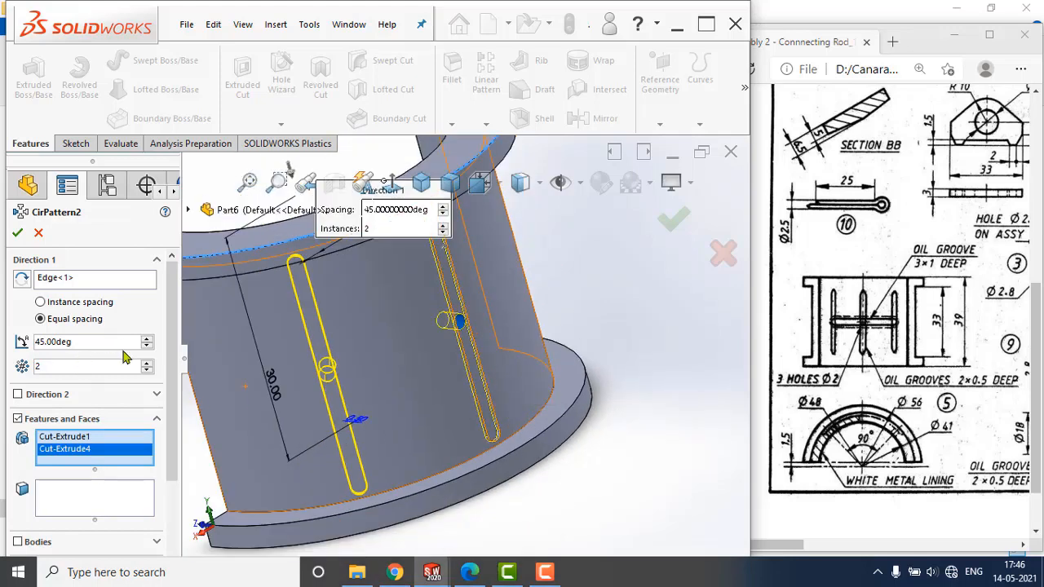
{"action": "scroll", "coordinate": [387, 350], "scroll_direction": "up", "scroll_amount": 2}
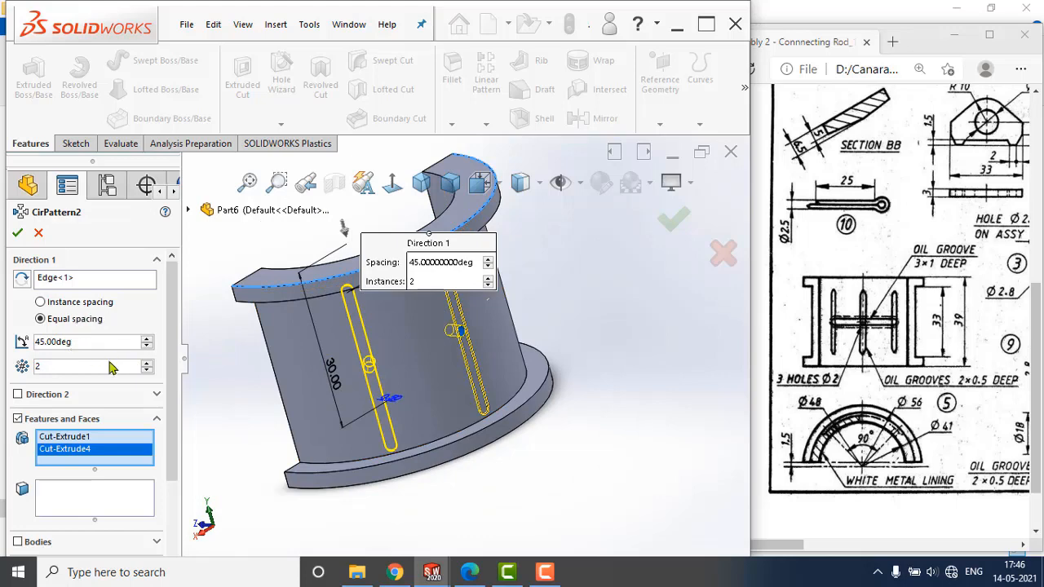
Enable the pattern's second direction with one instance at 45° instance spacing, and apply the circular pattern.
{"action": "scroll", "coordinate": [165, 329], "scroll_direction": "down", "scroll_amount": 3}
{"action": "middle_click_drag", "start_coordinate": [473, 391], "coordinate": [514, 390]}
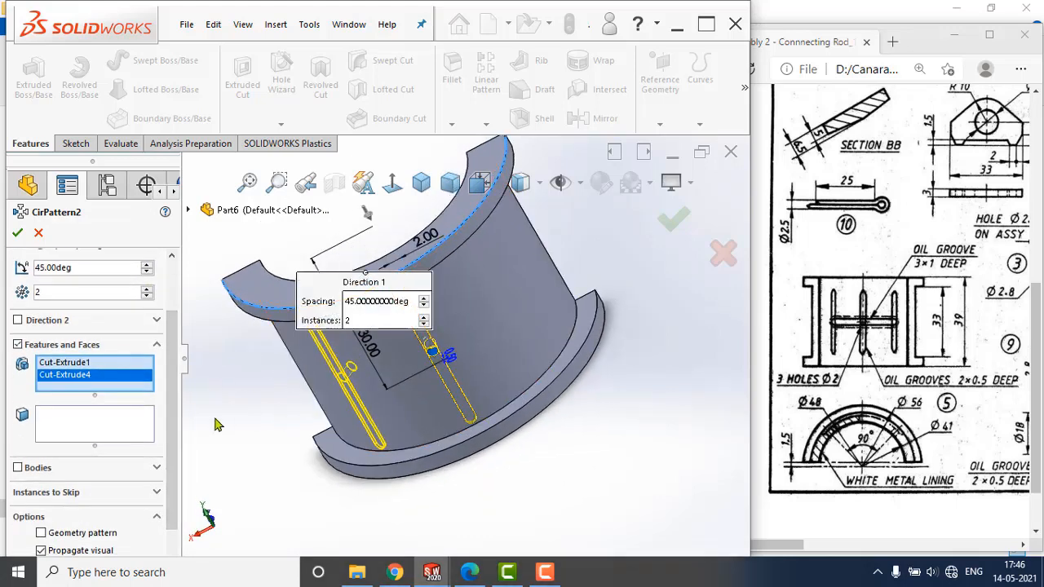
{"action": "left_click", "coordinate": [18, 320]}
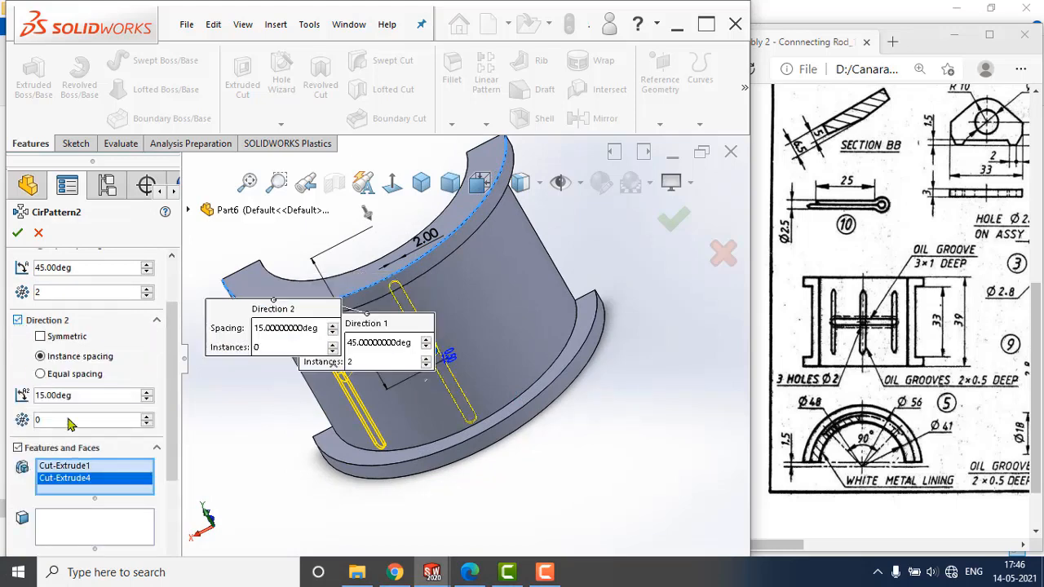
{"action": "left_click", "coordinate": [146, 417]}
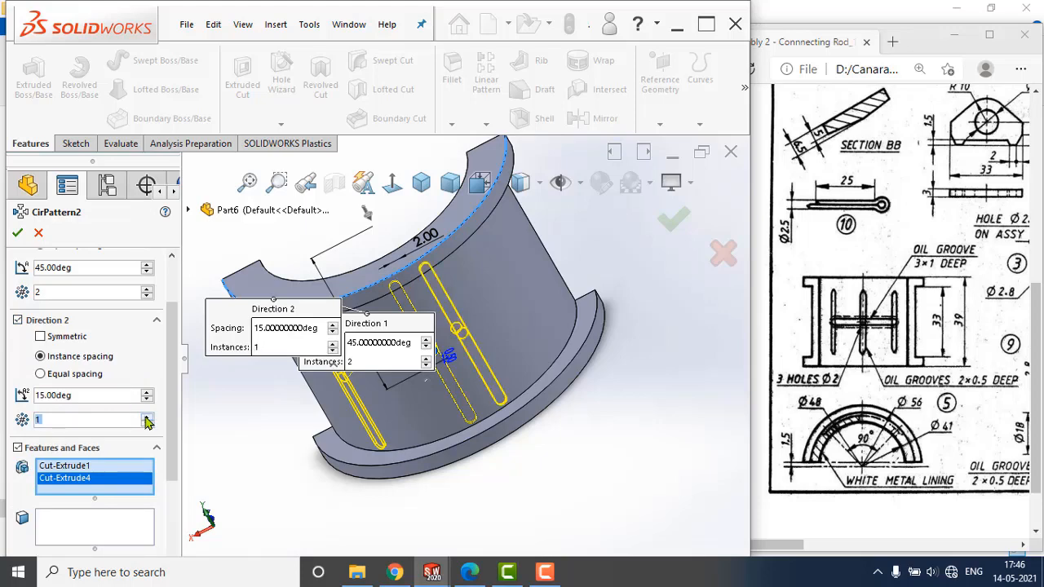
{"action": "left_click_drag", "start_coordinate": [98, 395], "coordinate": [15, 398]}
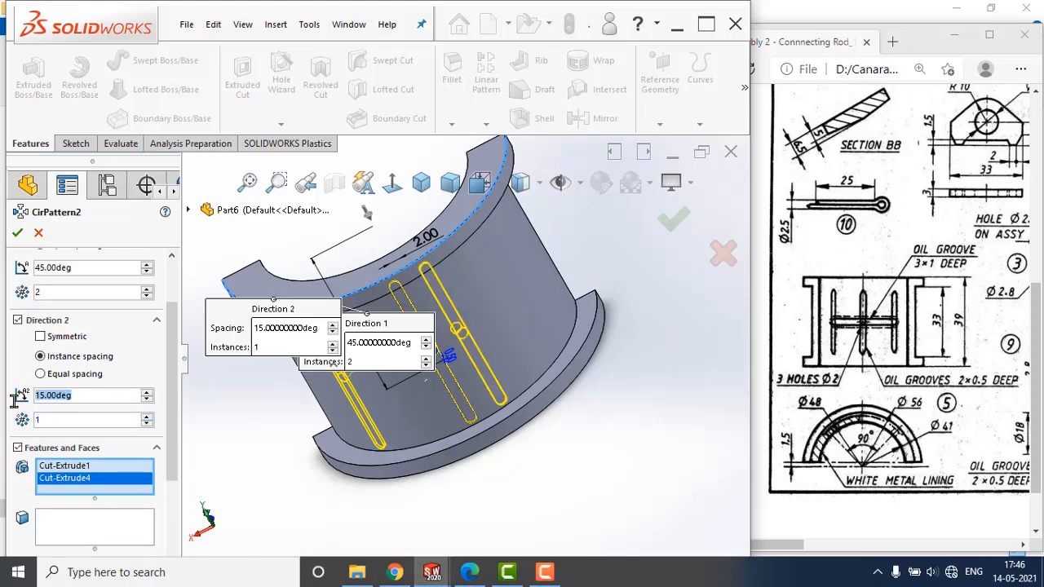
{"action": "type", "text": "45"}
{"action": "key", "text": "Return"}
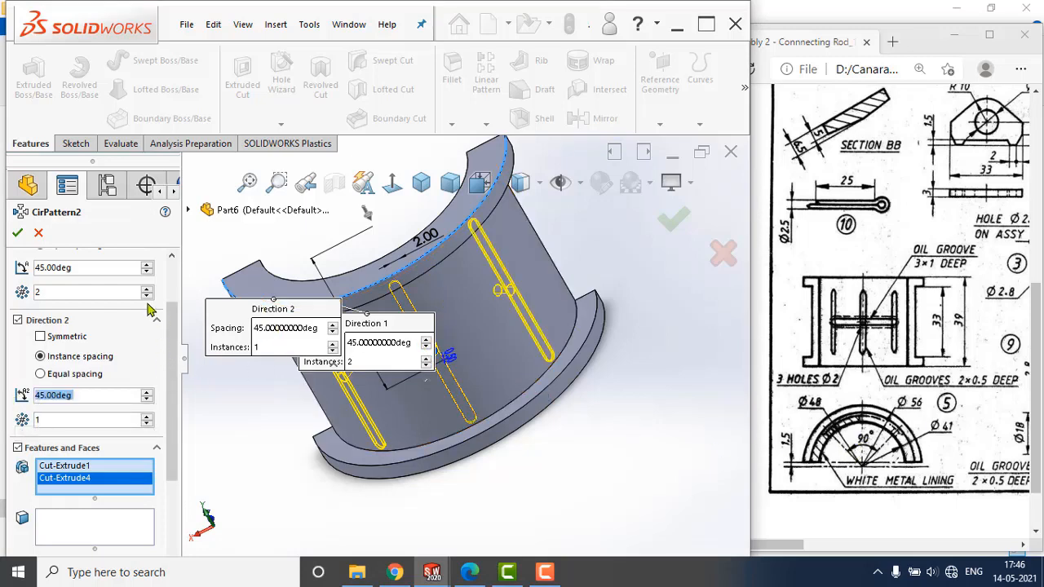
{"action": "left_click", "coordinate": [17, 234]}
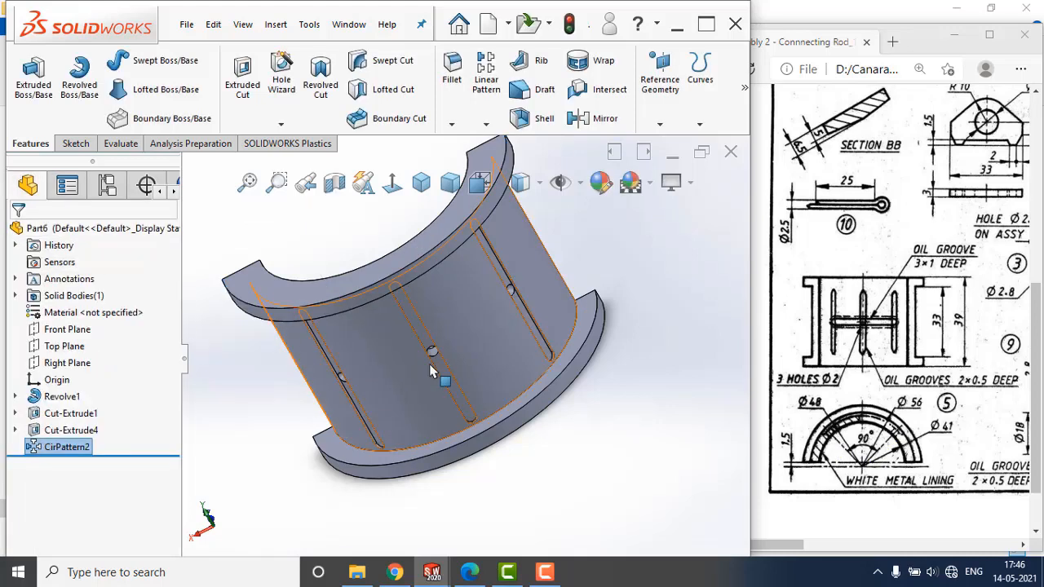
{"action": "middle_click_drag", "start_coordinate": [578, 426], "coordinate": [618, 389]}
{"action": "left_click", "coordinate": [646, 392]}
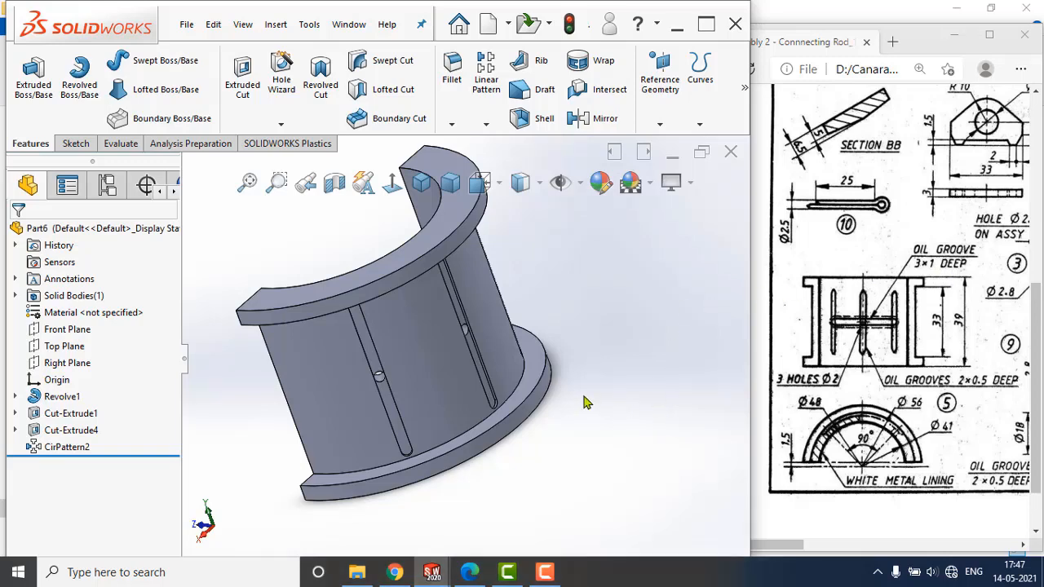
{"action": "middle_click_drag", "start_coordinate": [547, 400], "coordinate": [552, 357]}
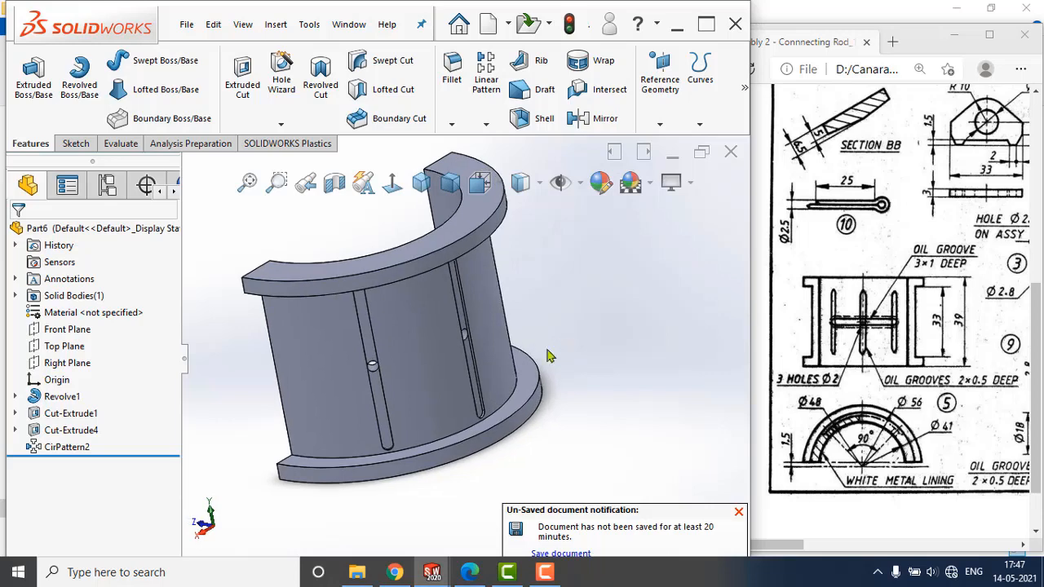
Start a center rectangle sketch on the Right Plane, viewed normal to that plane.
{"action": "left_click", "coordinate": [82, 362]}
{"action": "left_click", "coordinate": [93, 340]}
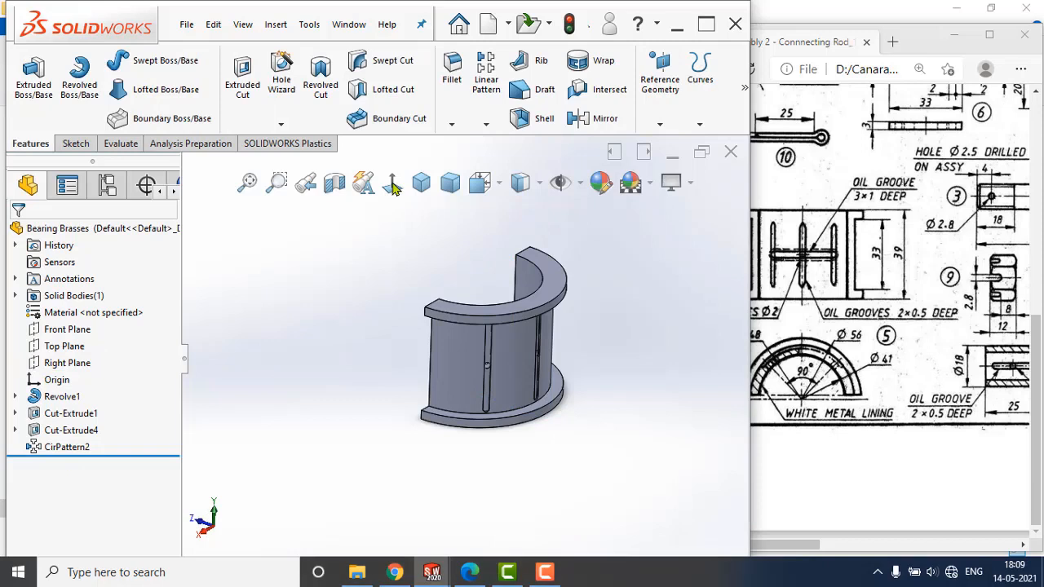
{"action": "left_click", "coordinate": [392, 182]}
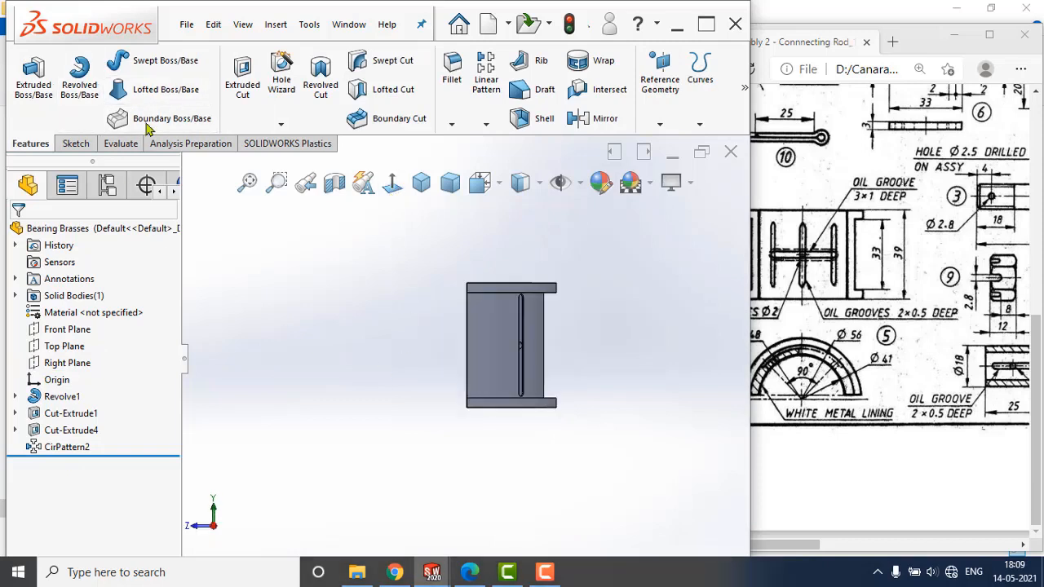
{"action": "left_click", "coordinate": [75, 144]}
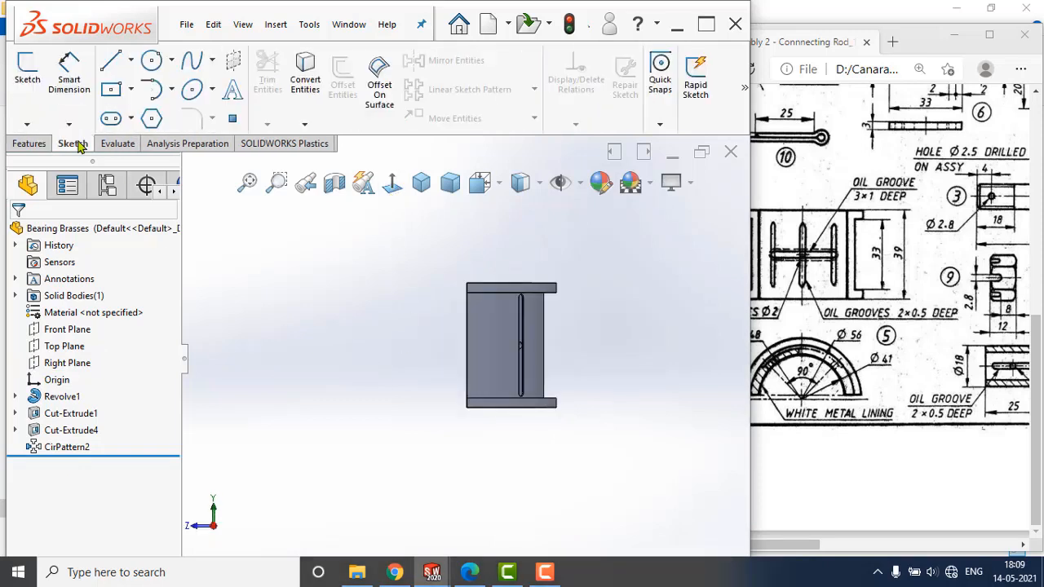
{"action": "left_click", "coordinate": [132, 91]}
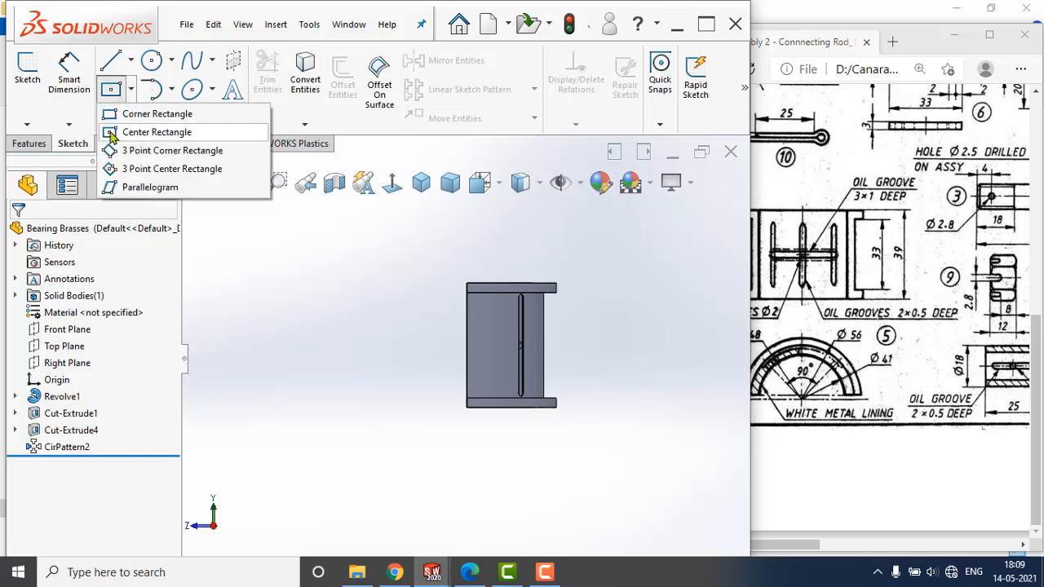
{"action": "left_click", "coordinate": [151, 130]}
{"action": "scroll", "coordinate": [554, 353], "scroll_direction": "down", "scroll_amount": 5}
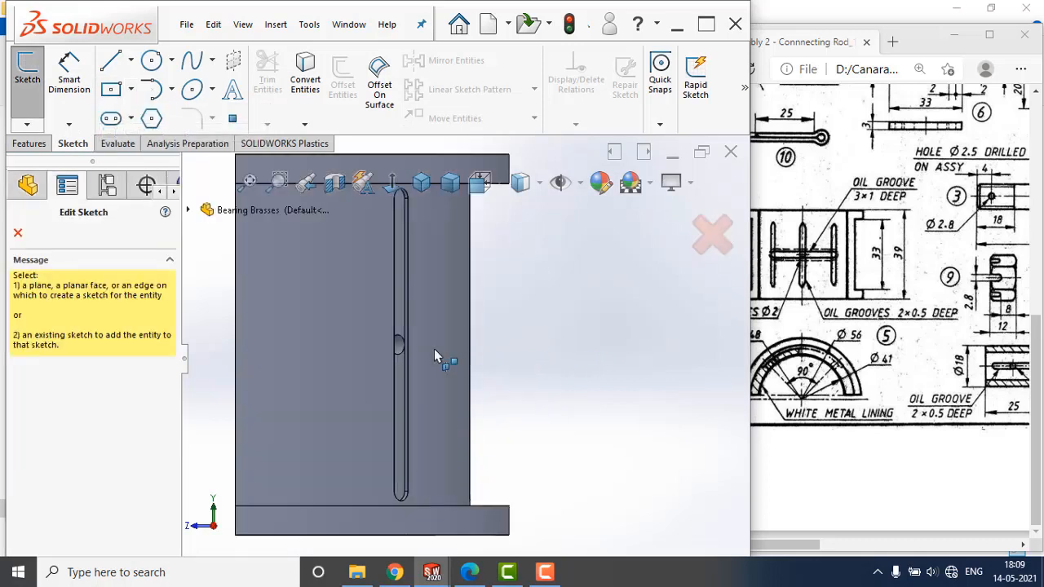
{"action": "scroll", "coordinate": [455, 337], "scroll_direction": "up", "scroll_amount": 3}
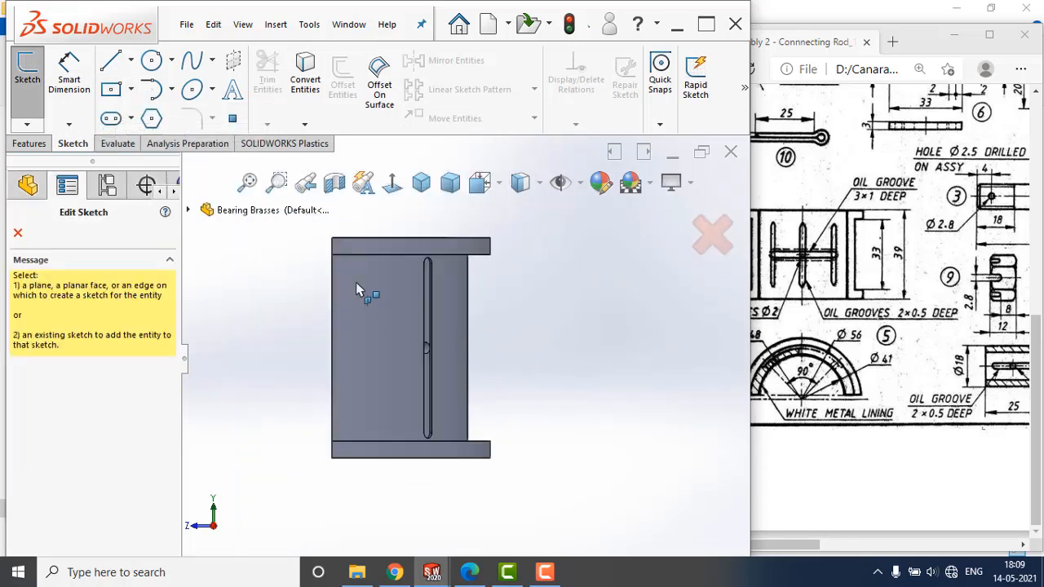
{"action": "left_click", "coordinate": [188, 210]}
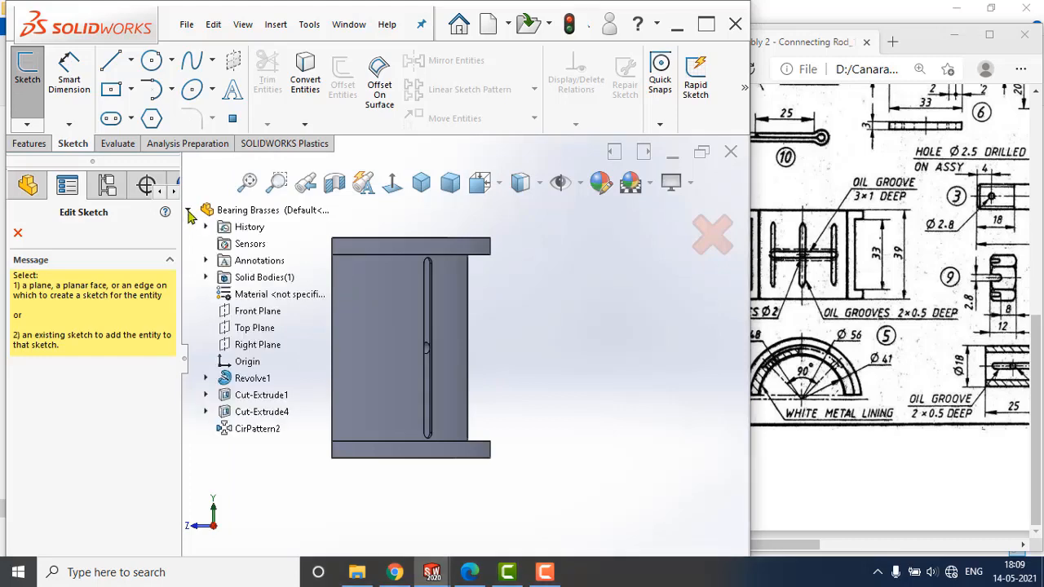
{"action": "left_click", "coordinate": [189, 211]}
{"action": "left_click", "coordinate": [188, 211]}
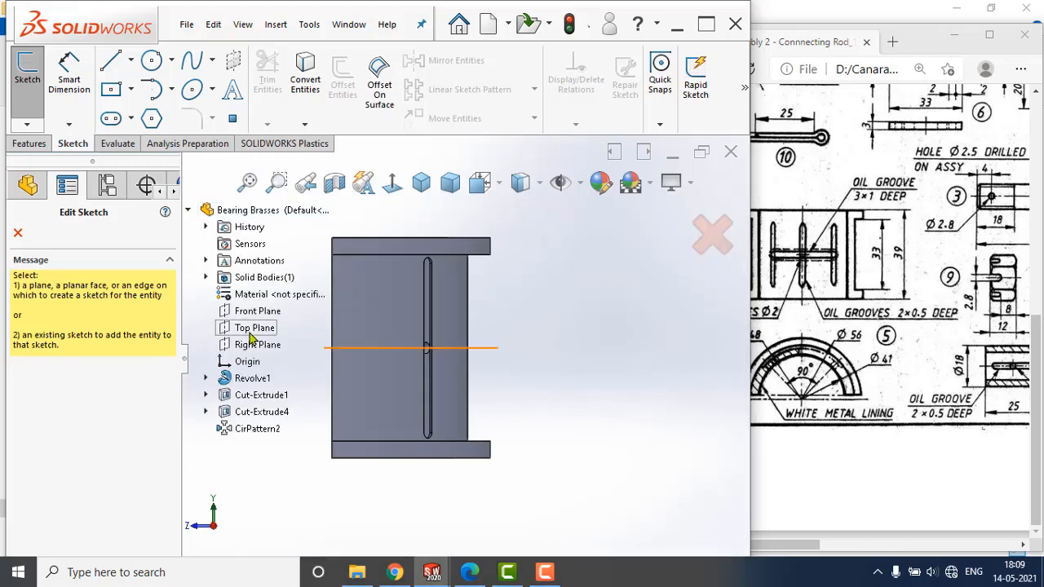
{"action": "left_click", "coordinate": [251, 346]}
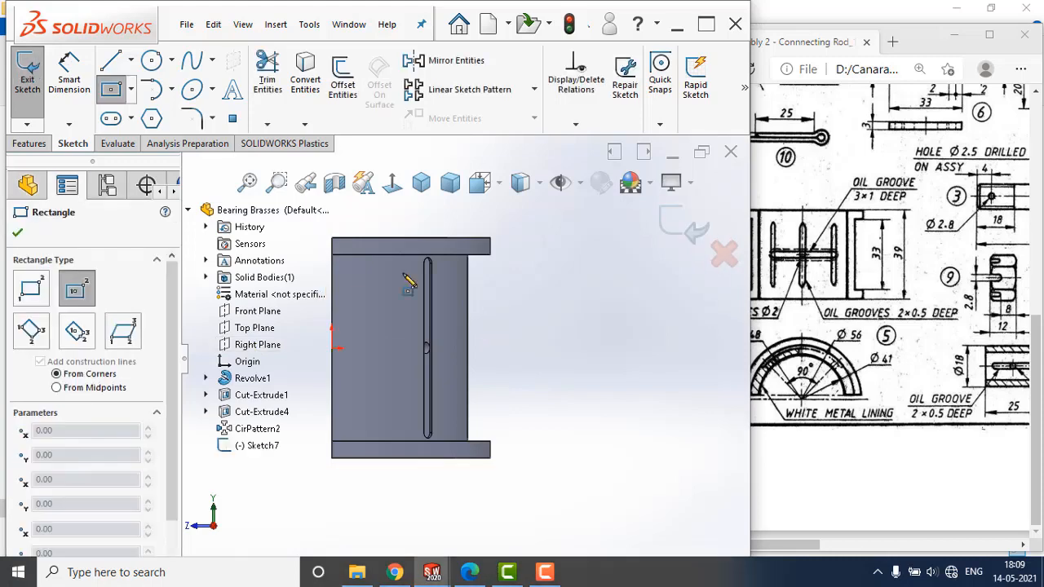
Draw a center rectangle about 4 mm wide and 8 mm high, centred on the bearing's outer edge at the origin's height.
{"action": "scroll", "coordinate": [362, 371], "scroll_direction": "down", "scroll_amount": 2}
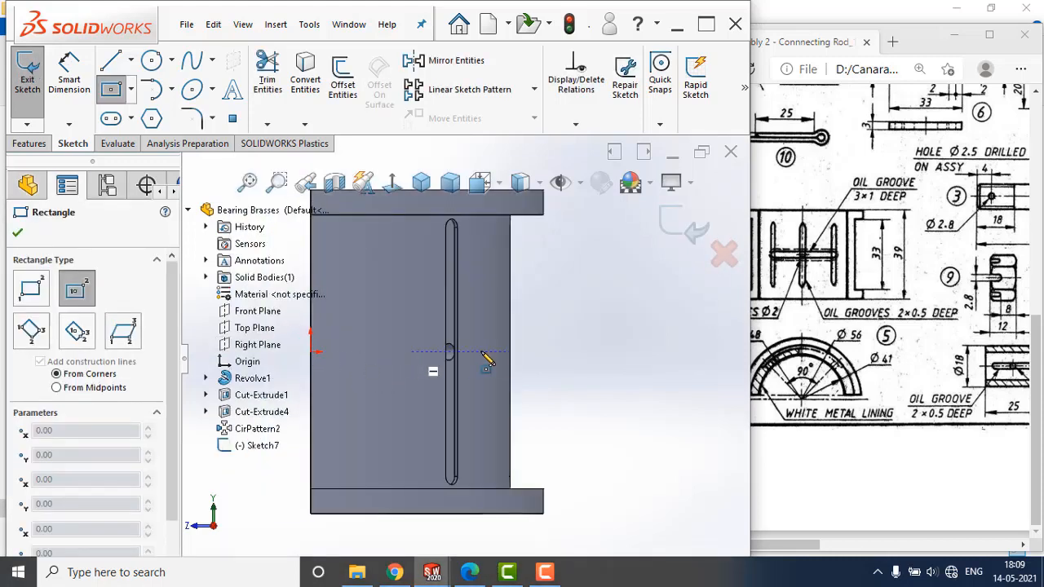
{"action": "left_click", "coordinate": [509, 352]}
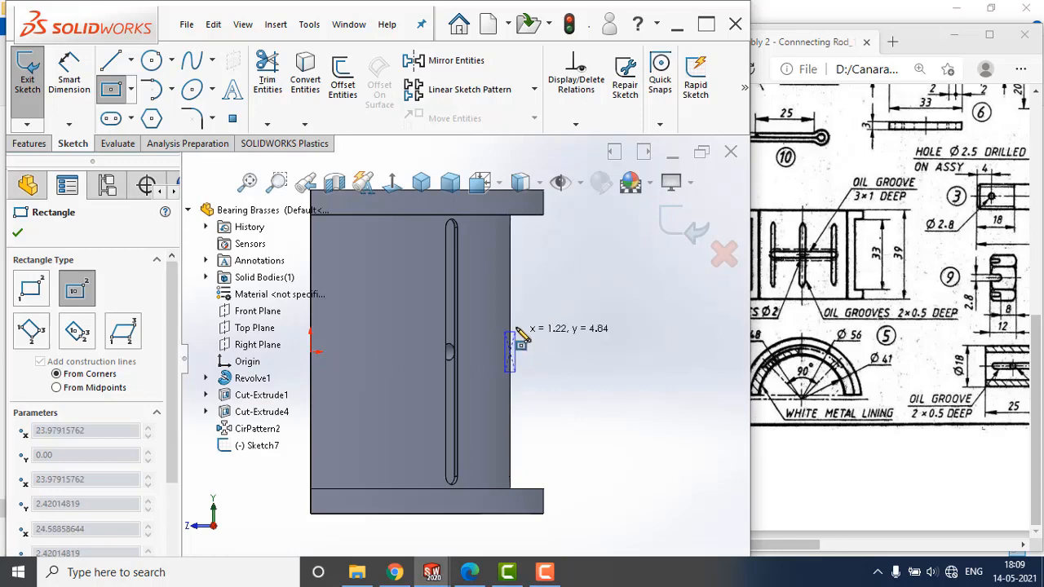
{"action": "left_click", "coordinate": [527, 321]}
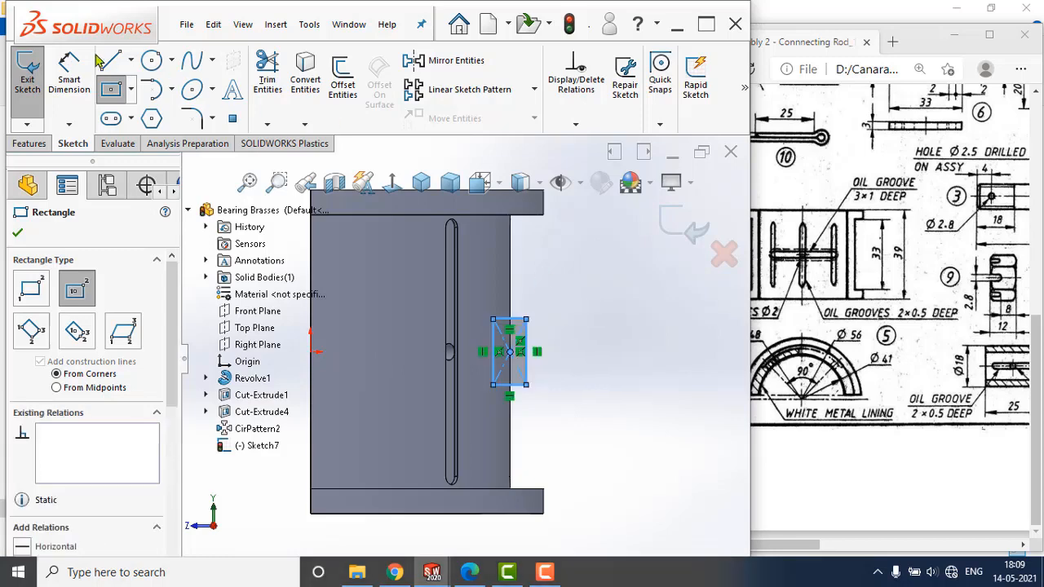
Dimension the rectangle's width across the bearing's outer edge to 2 mm.
{"action": "left_click", "coordinate": [68, 72]}
{"action": "scroll", "coordinate": [544, 359], "scroll_direction": "down", "scroll_amount": 3}
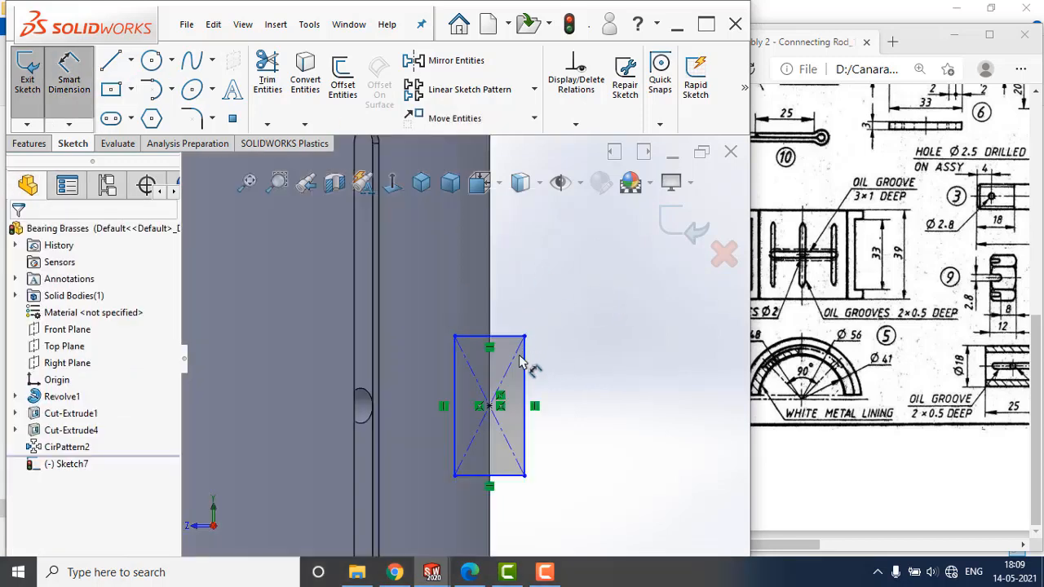
{"action": "left_click", "coordinate": [455, 377]}
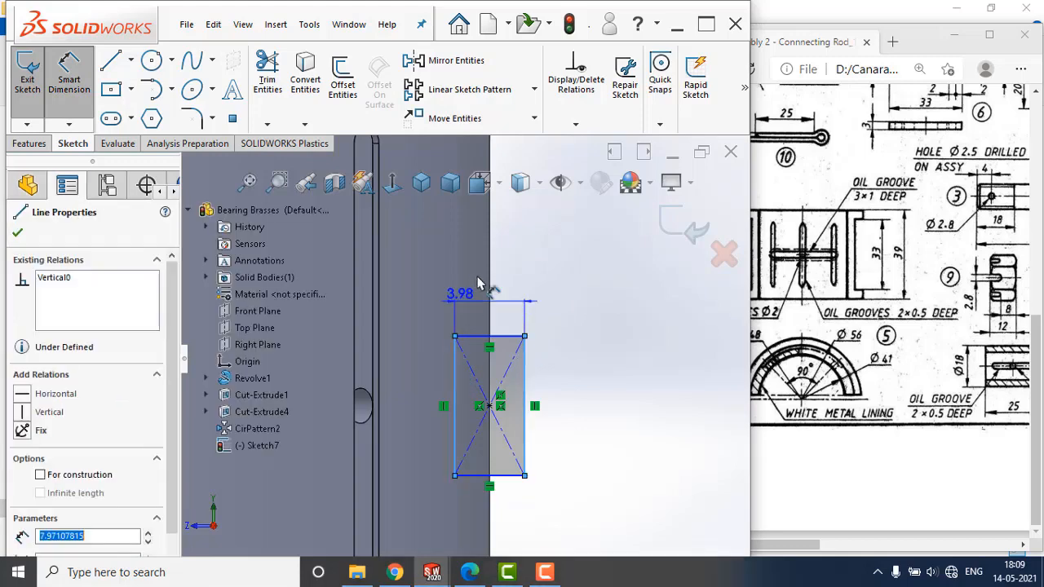
{"action": "left_click", "coordinate": [570, 300]}
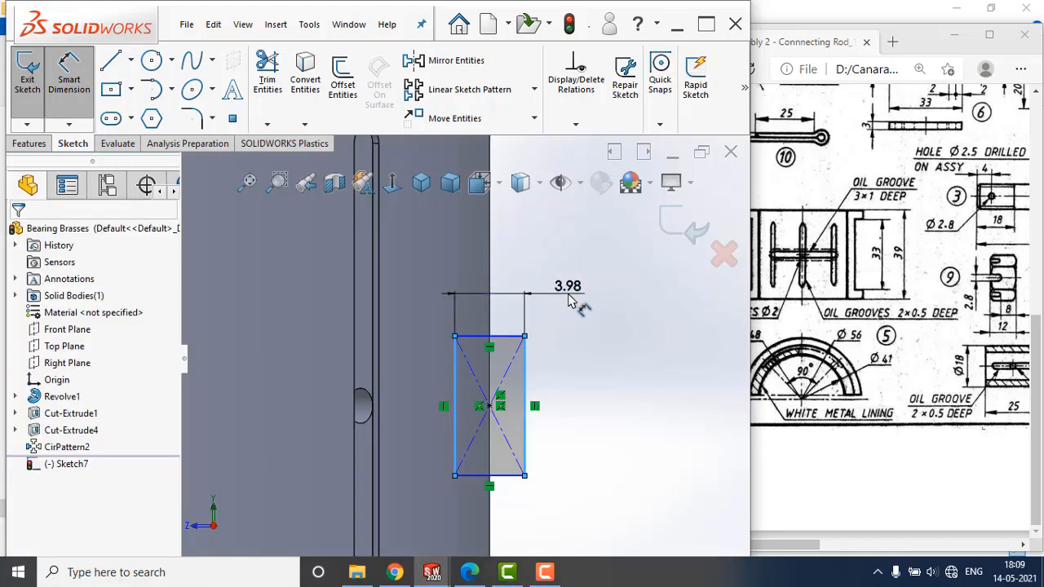
{"action": "type", "text": "4"}
{"action": "key", "text": "Return"}
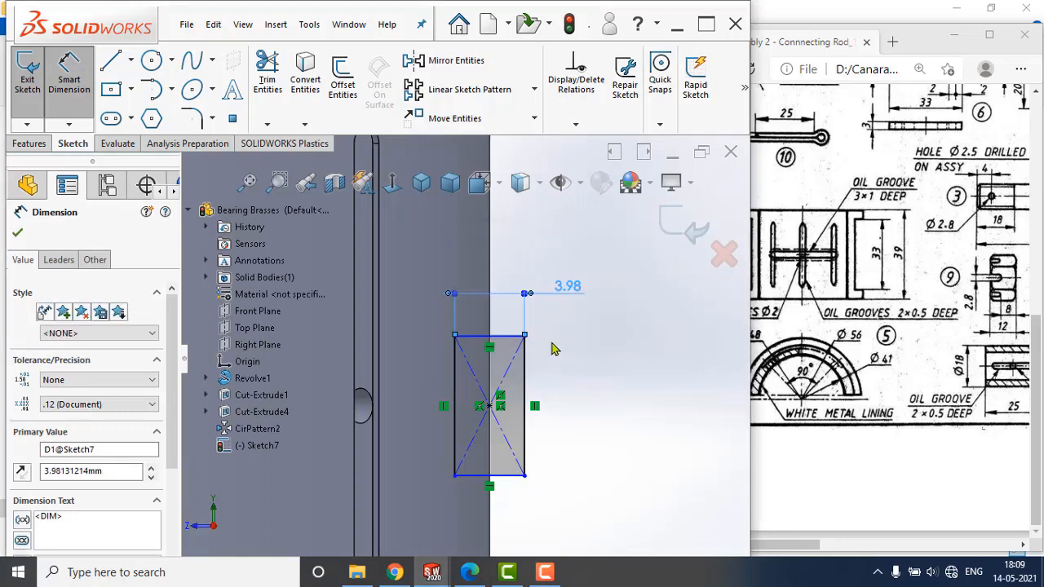
Dimension the rectangle's height to 3 mm and exit the sketch.
{"action": "left_click", "coordinate": [492, 337]}
{"action": "left_click", "coordinate": [494, 476]}
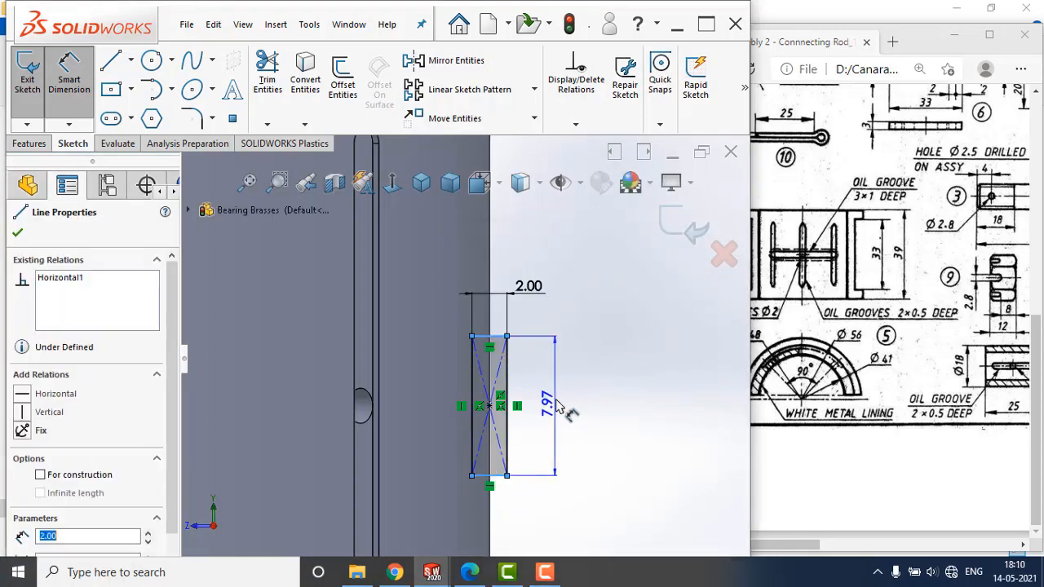
{"action": "left_click", "coordinate": [562, 409]}
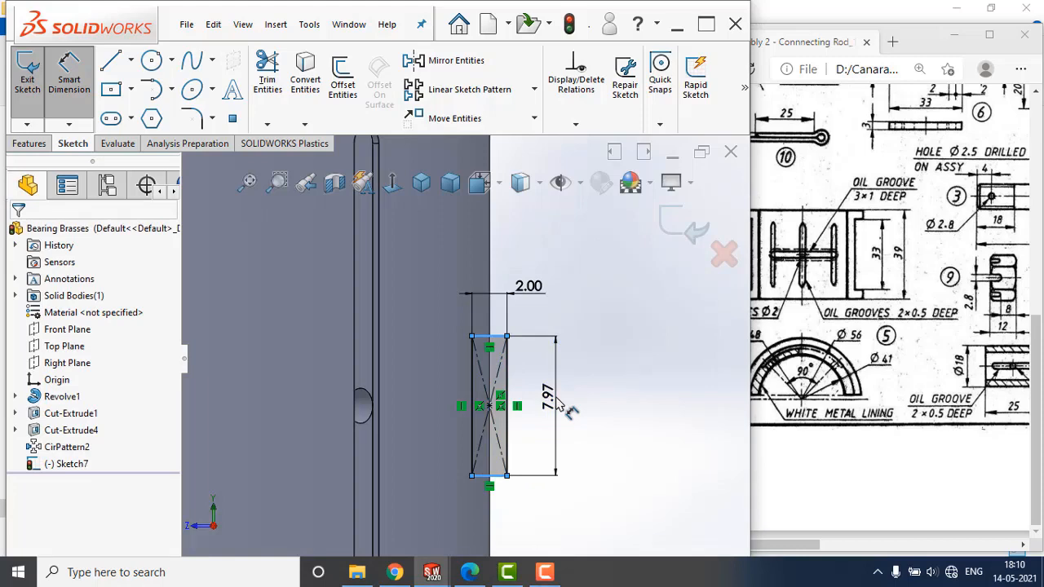
{"action": "type", "text": "3"}
{"action": "key", "text": "Return"}
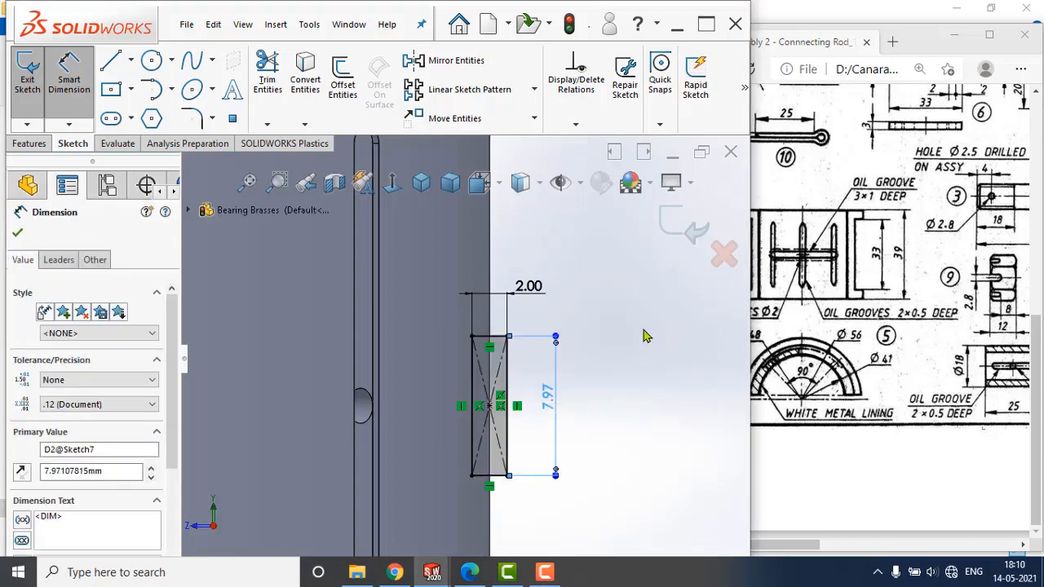
{"action": "left_click", "coordinate": [676, 224]}
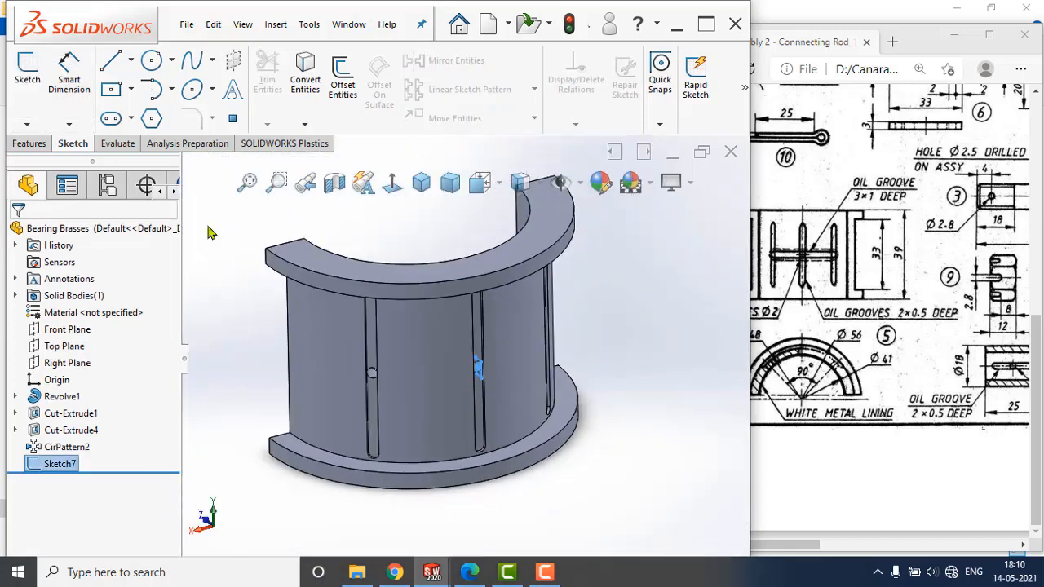
{"action": "left_click", "coordinate": [33, 143]}
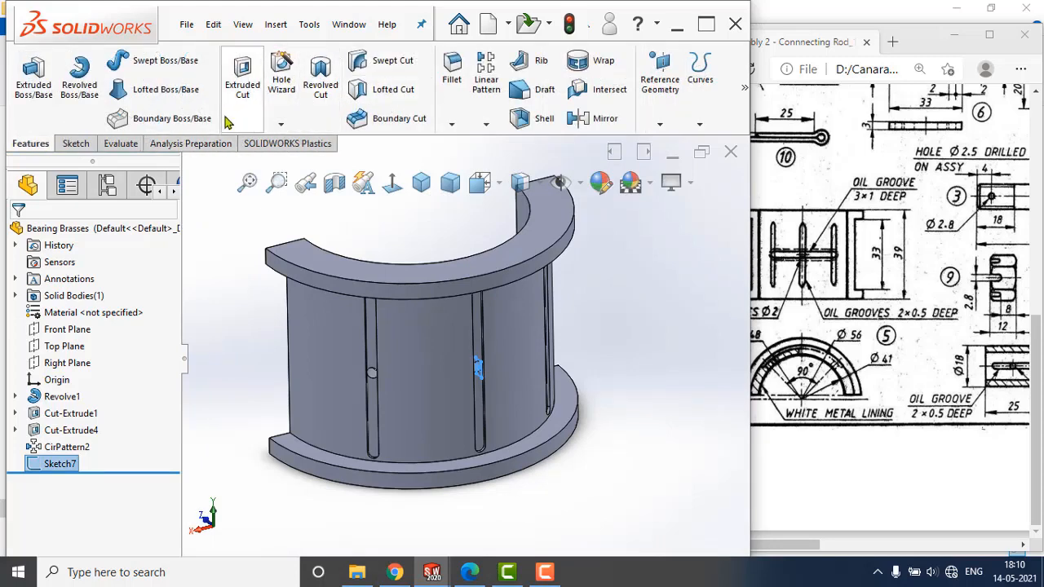
{"action": "left_click", "coordinate": [319, 88]}
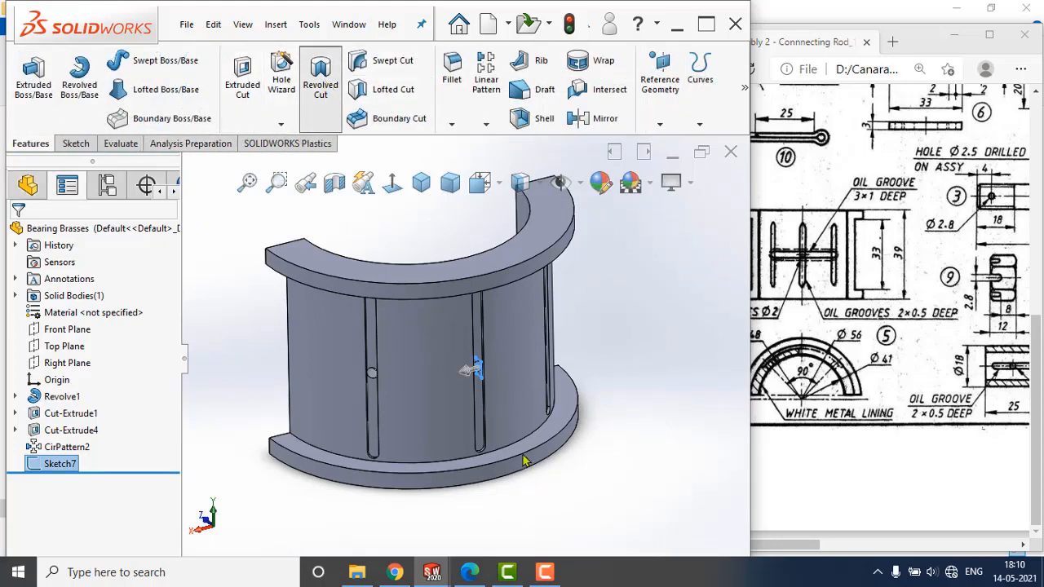
{"action": "left_click", "coordinate": [101, 280]}
{"action": "left_click", "coordinate": [41, 234]}
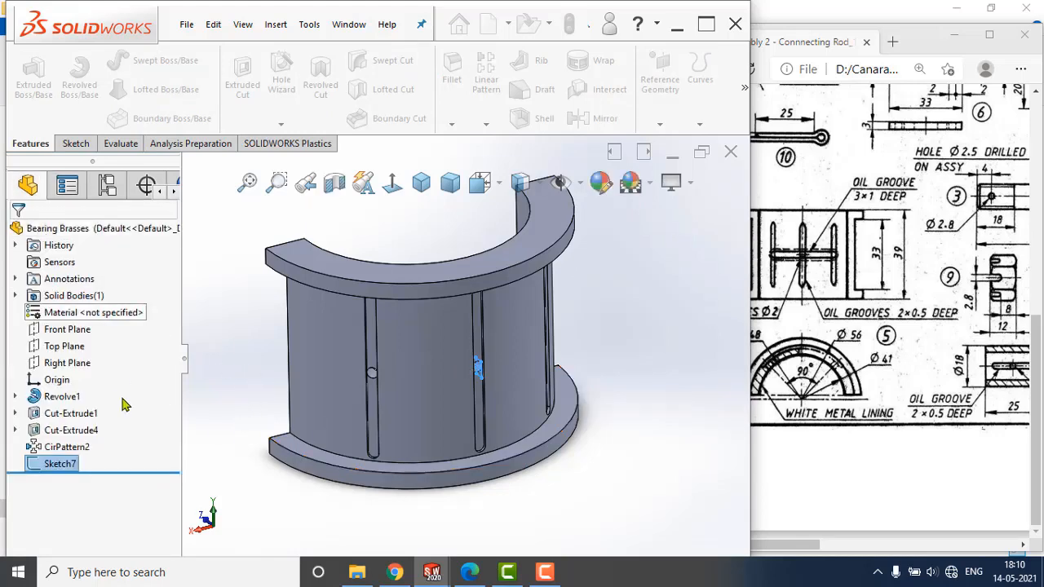
Edit the rectangle sketch and add a vertical centerline along the bearing's central axis at the origin.
{"action": "right_click", "coordinate": [55, 464]}
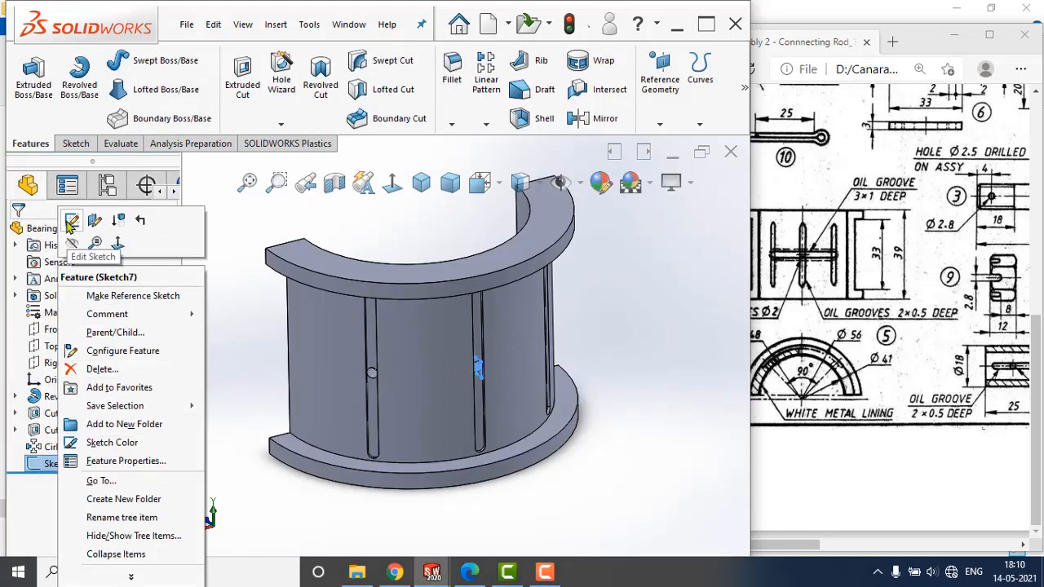
{"action": "left_click", "coordinate": [72, 219]}
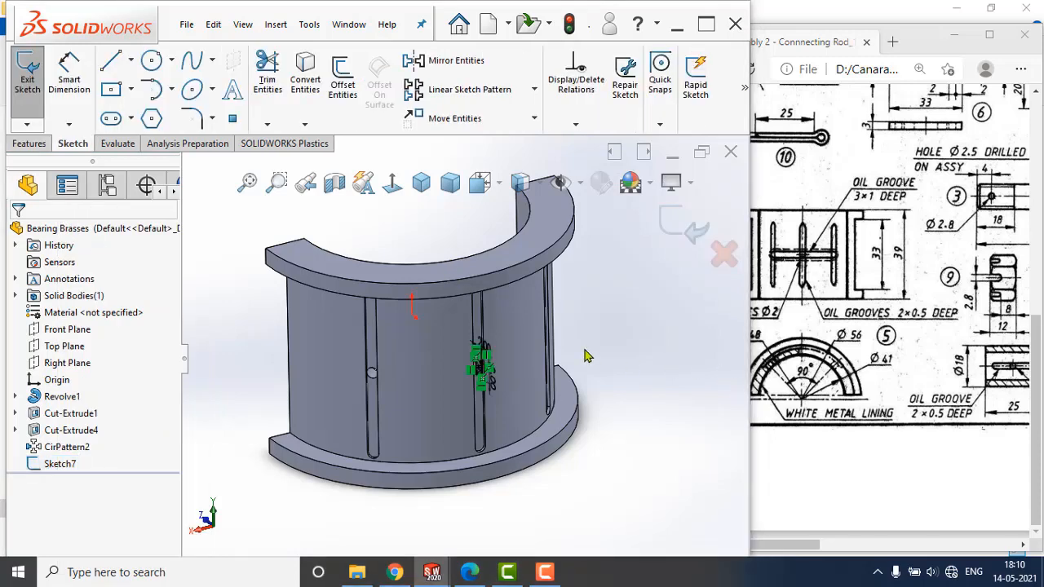
{"action": "key", "text": "space"}
{"action": "left_click", "coordinate": [655, 180]}
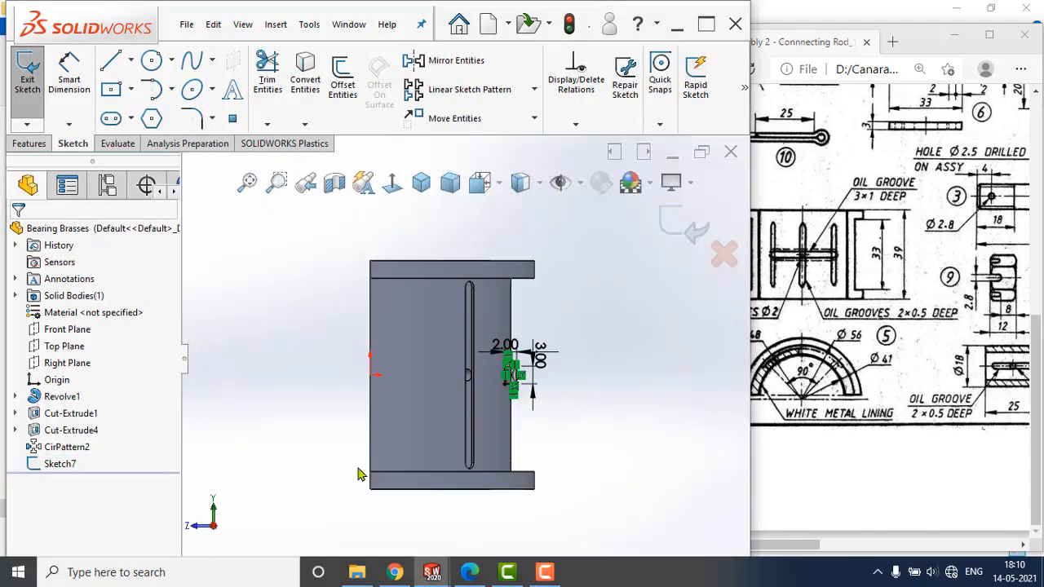
{"action": "left_click", "coordinate": [130, 60]}
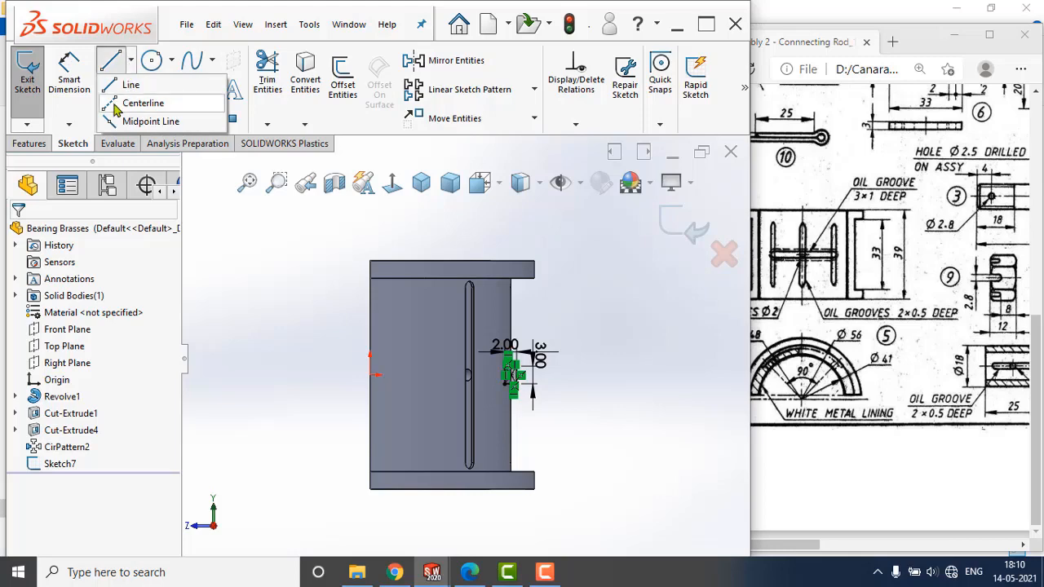
{"action": "left_click", "coordinate": [142, 102]}
{"action": "left_click", "coordinate": [368, 374]}
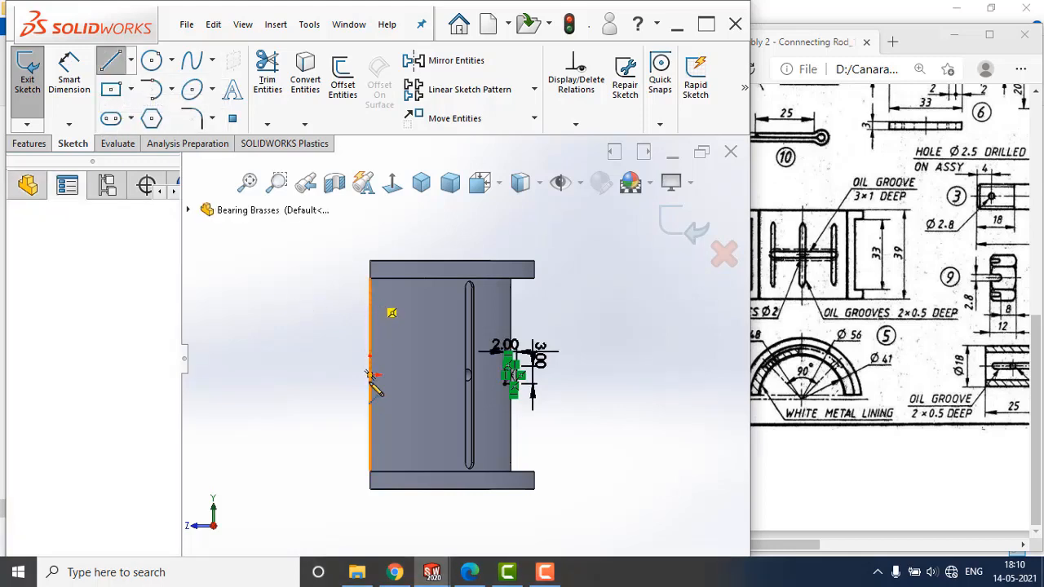
{"action": "left_click", "coordinate": [369, 438]}
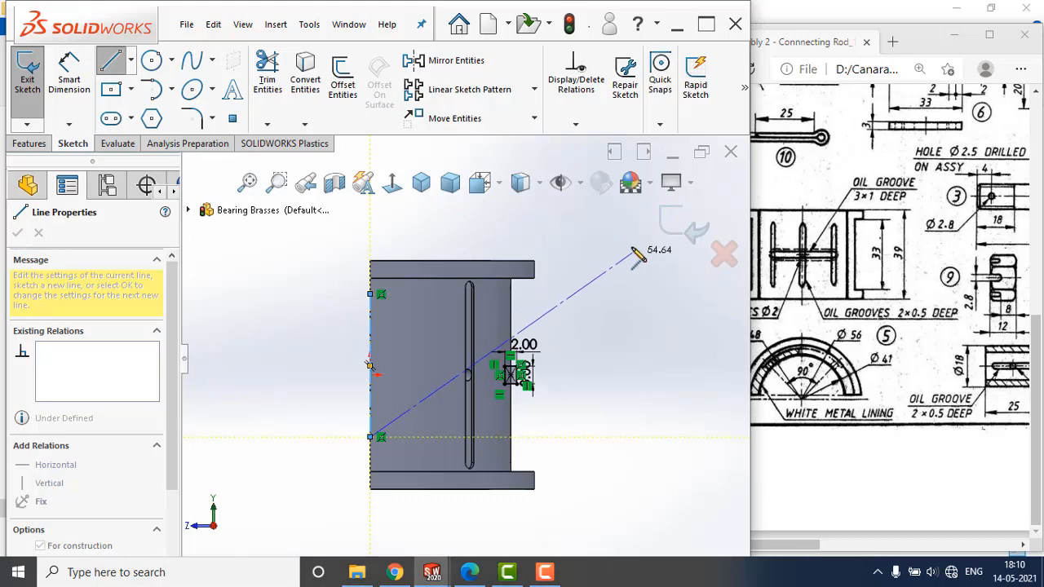
{"action": "key", "text": "Escape"}
{"action": "key", "text": "Escape"}
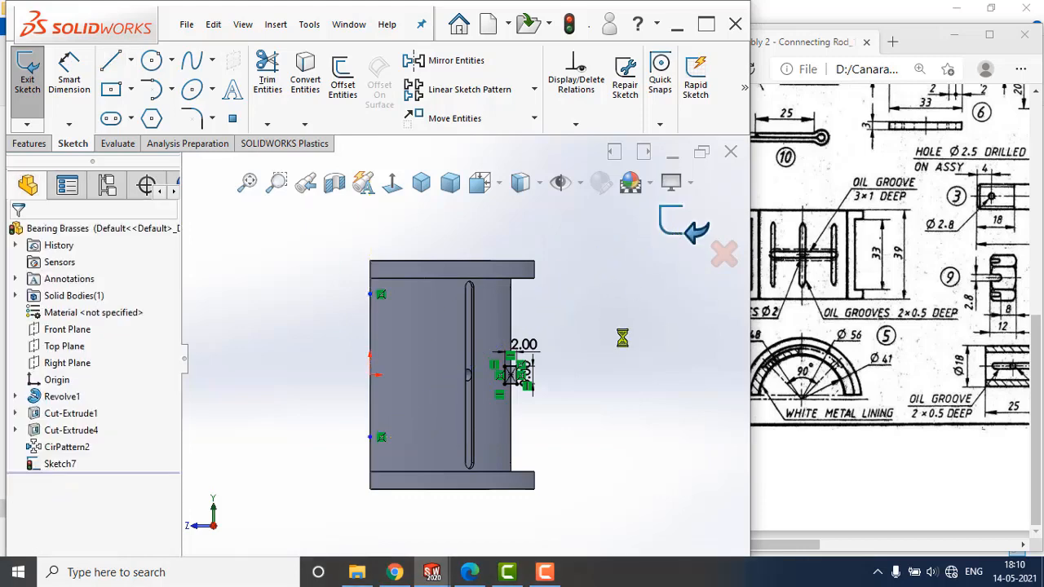
Set up a revolved cut of the rectangle sketch about the vertical centerline with a 45° blind angle.
{"action": "mouse_move", "coordinate": [602, 341]}
{"action": "middle_mouse_down"}
{"action": "mouse_move", "coordinate": [559, 396]}
{"action": "mouse_move", "coordinate": [519, 385]}
{"action": "middle_mouse_up"}
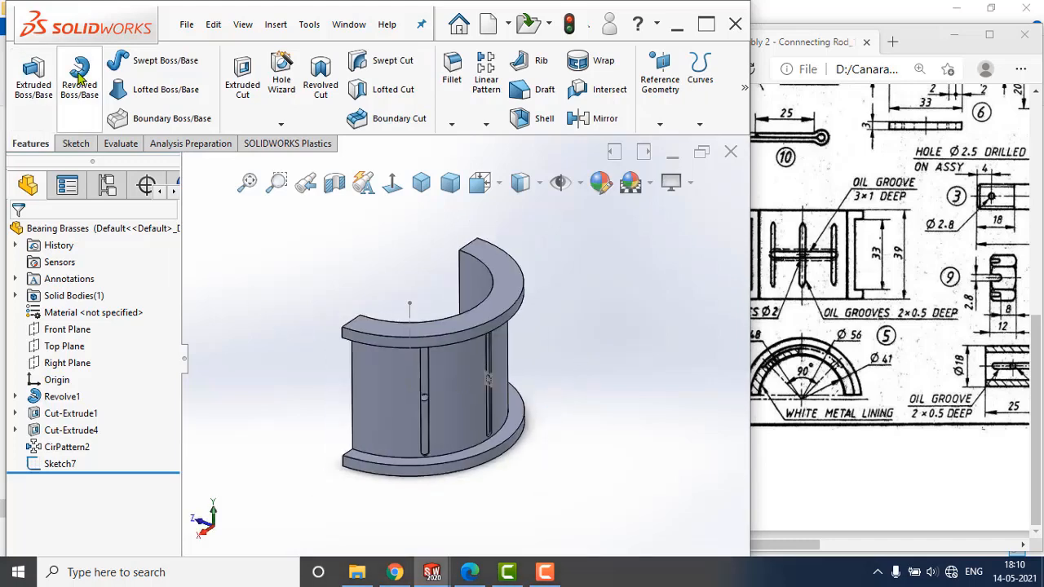
{"action": "left_click", "coordinate": [320, 79]}
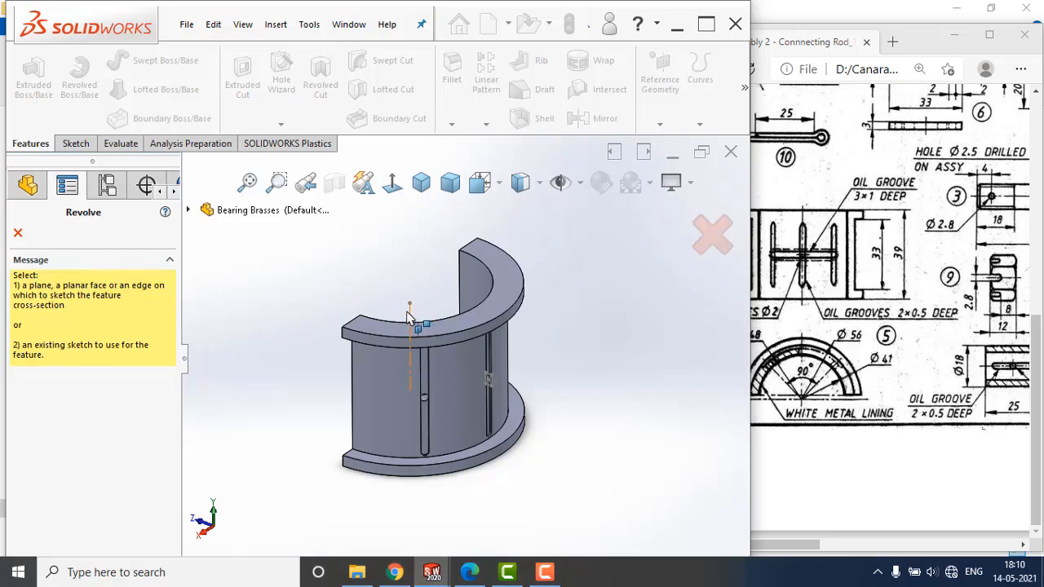
{"action": "left_click", "coordinate": [410, 314]}
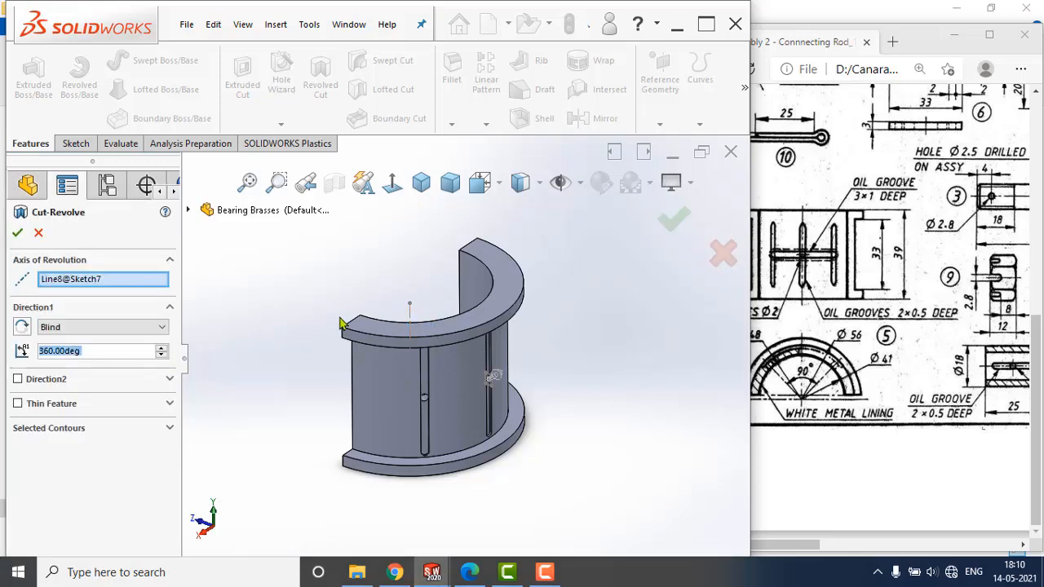
{"action": "left_click", "coordinate": [410, 313]}
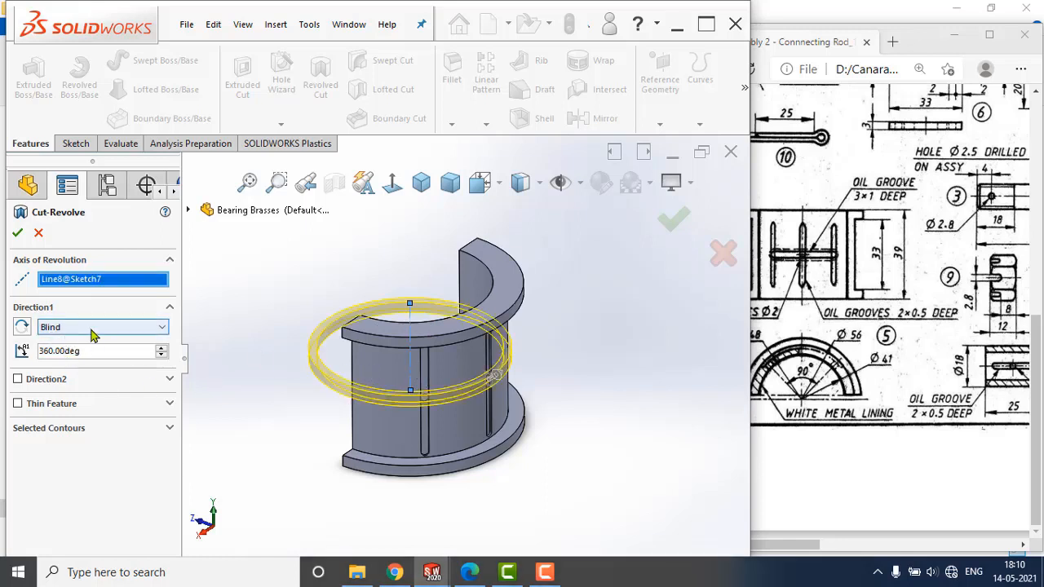
{"action": "left_click_drag", "start_coordinate": [99, 351], "coordinate": [23, 341]}
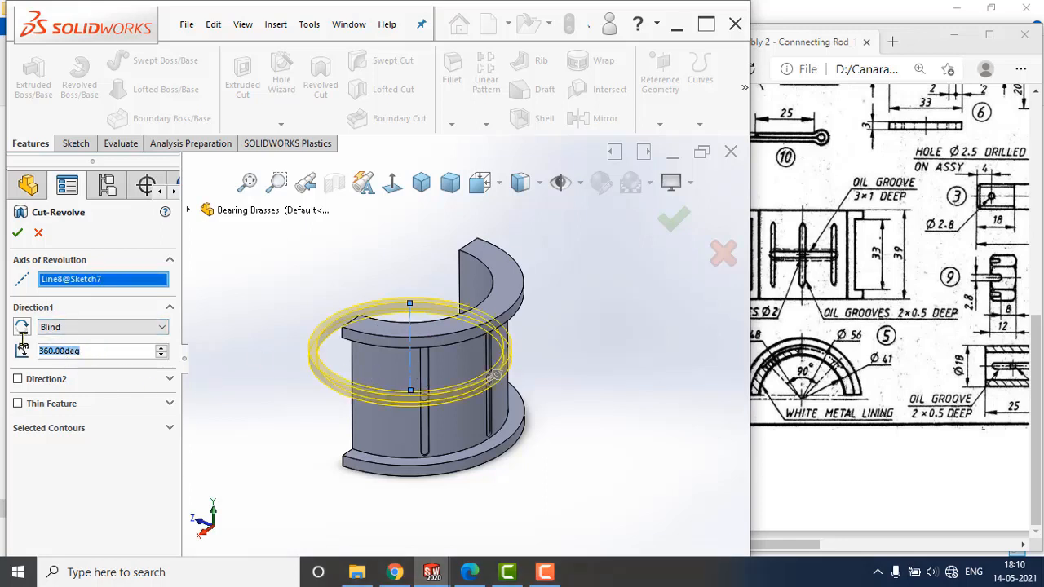
{"action": "type", "text": "45"}
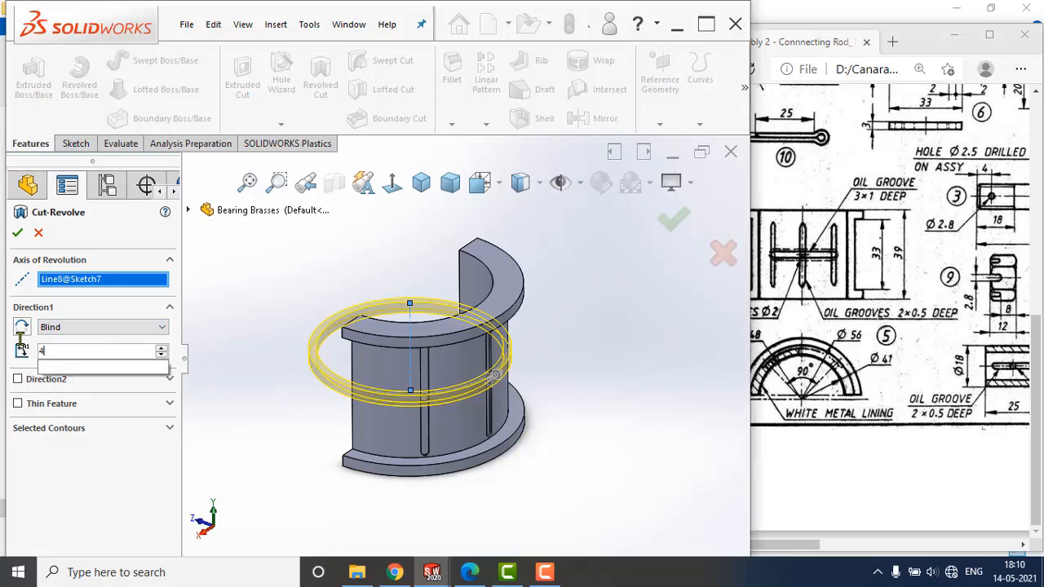
{"action": "key", "text": "Return"}
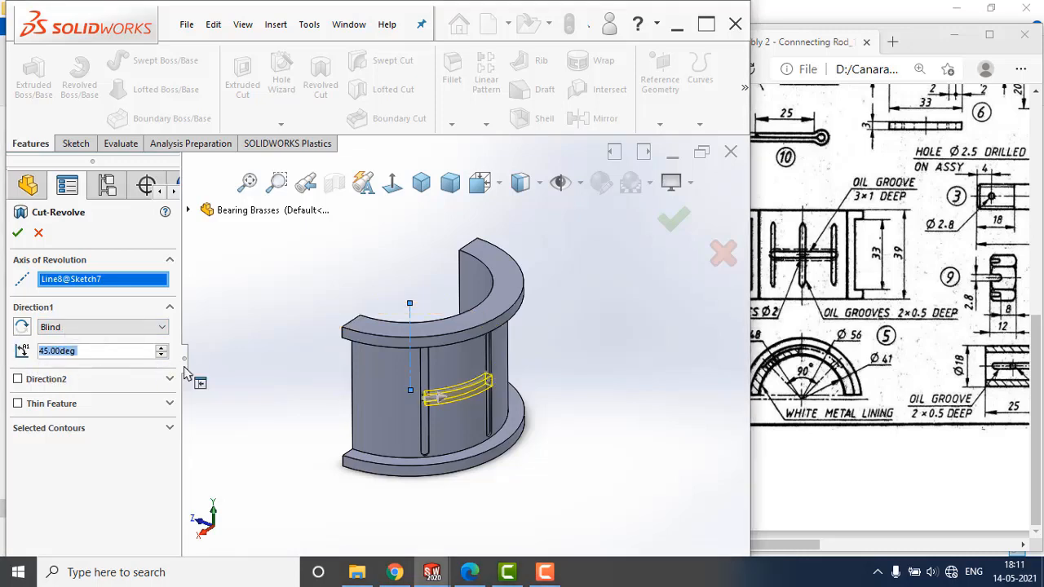
Increase the revolved cut's angle to 51° so it extends past the neighbouring oil hole, and accept the cut.
{"action": "scroll", "coordinate": [193, 349], "scroll_direction": "down", "scroll_amount": 8}
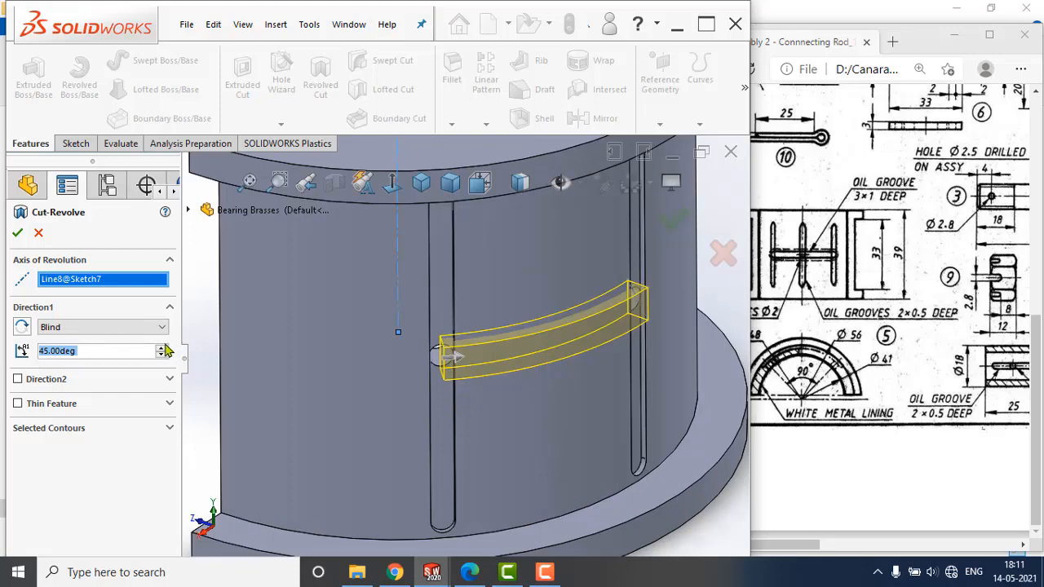
{"action": "left_click", "coordinate": [163, 347]}
{"action": "left_click", "coordinate": [162, 348]}
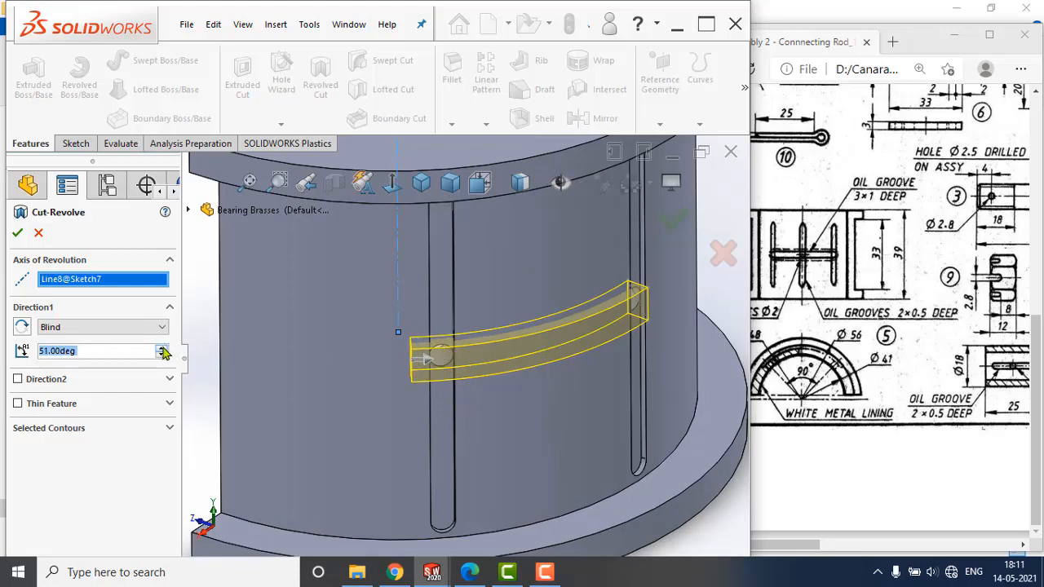
{"action": "left_click", "coordinate": [162, 355]}
{"action": "left_click", "coordinate": [161, 348]}
{"action": "left_click", "coordinate": [162, 348]}
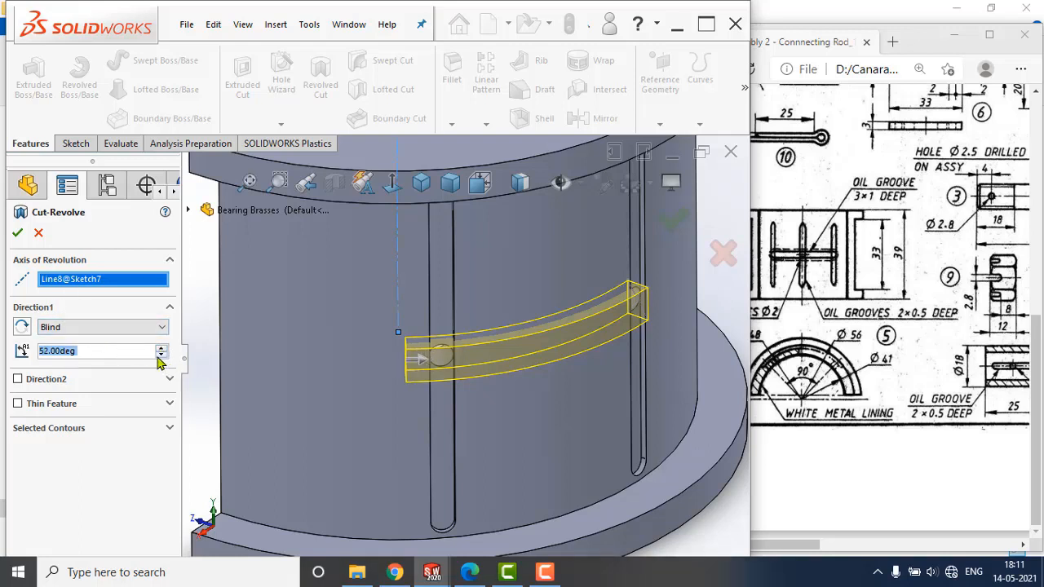
{"action": "left_click", "coordinate": [19, 234]}
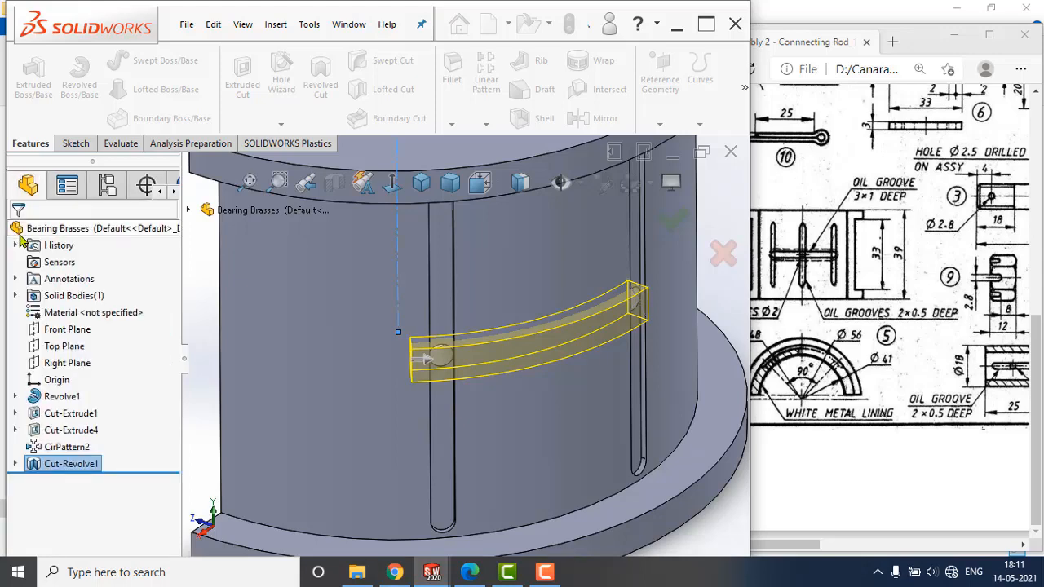
Edit the revolved cut to add a second direction, blind at 51°, and accept it.
{"action": "right_click", "coordinate": [63, 463]}
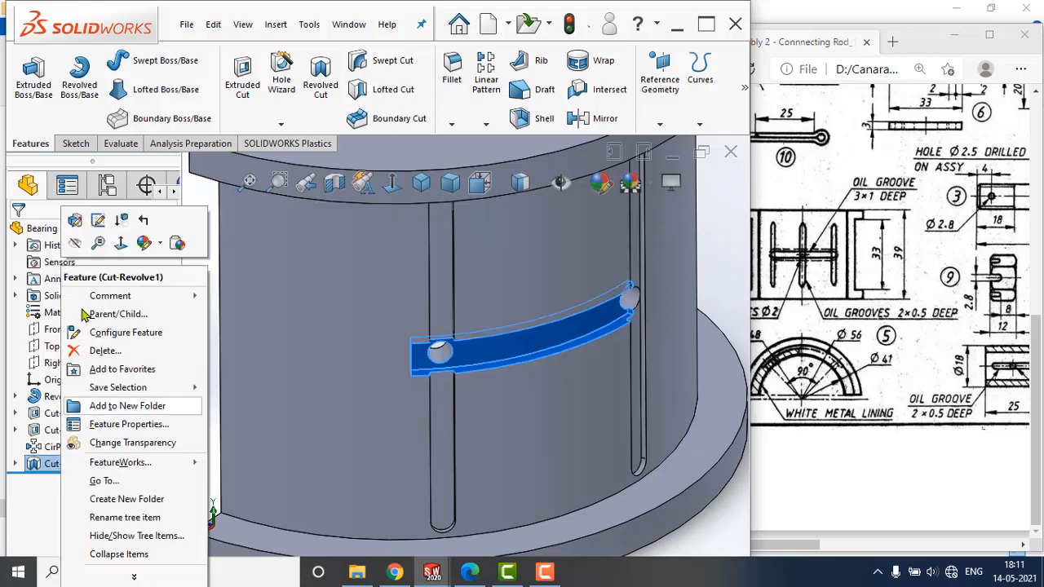
{"action": "left_click", "coordinate": [73, 228]}
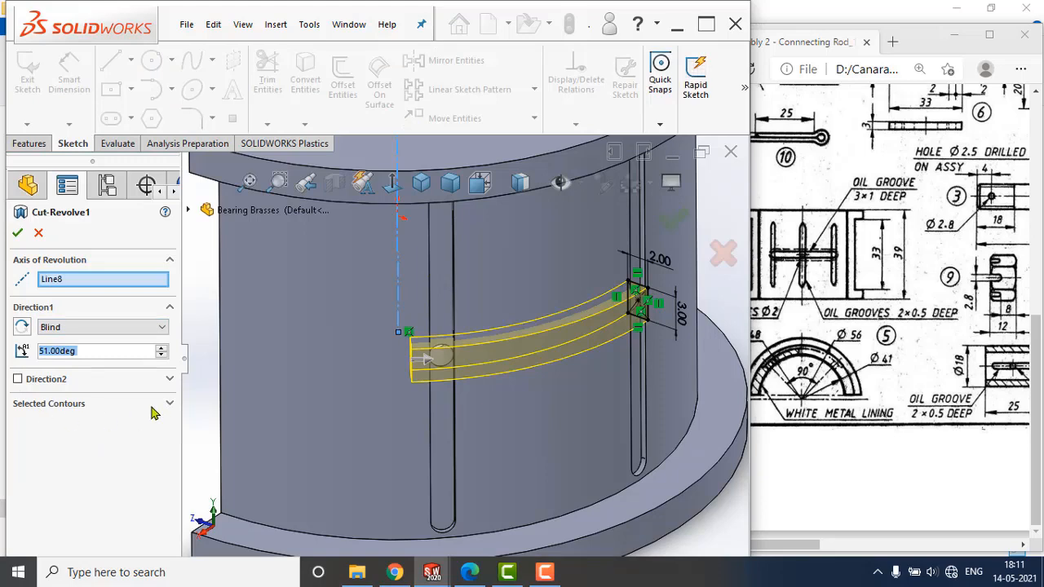
{"action": "left_click", "coordinate": [18, 379]}
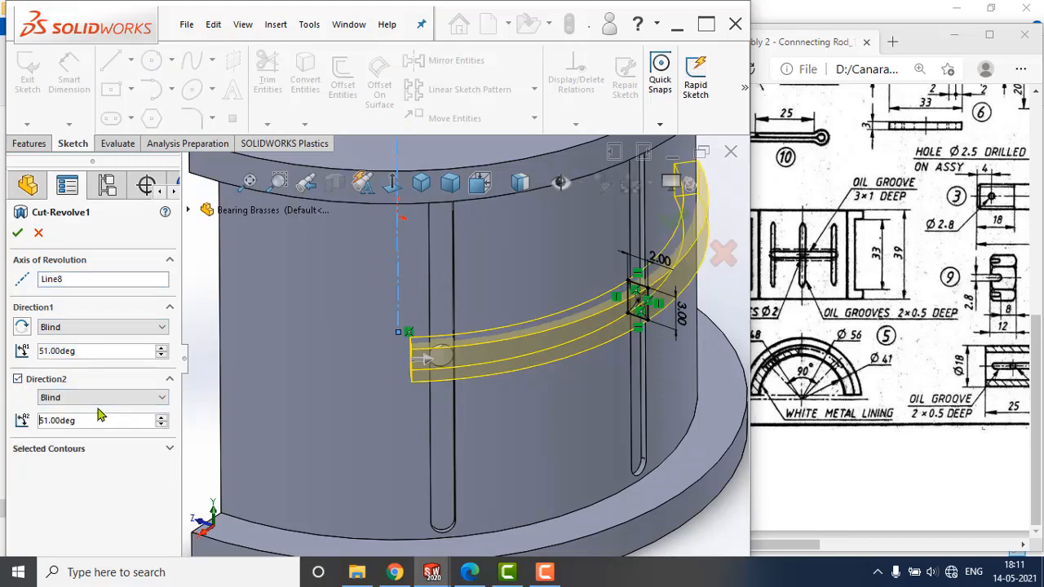
{"action": "middle_click_drag", "start_coordinate": [602, 390], "coordinate": [661, 317]}
{"action": "scroll", "coordinate": [656, 348], "scroll_direction": "up", "scroll_amount": 2}
{"action": "scroll", "coordinate": [689, 268], "scroll_direction": "down", "scroll_amount": 3}
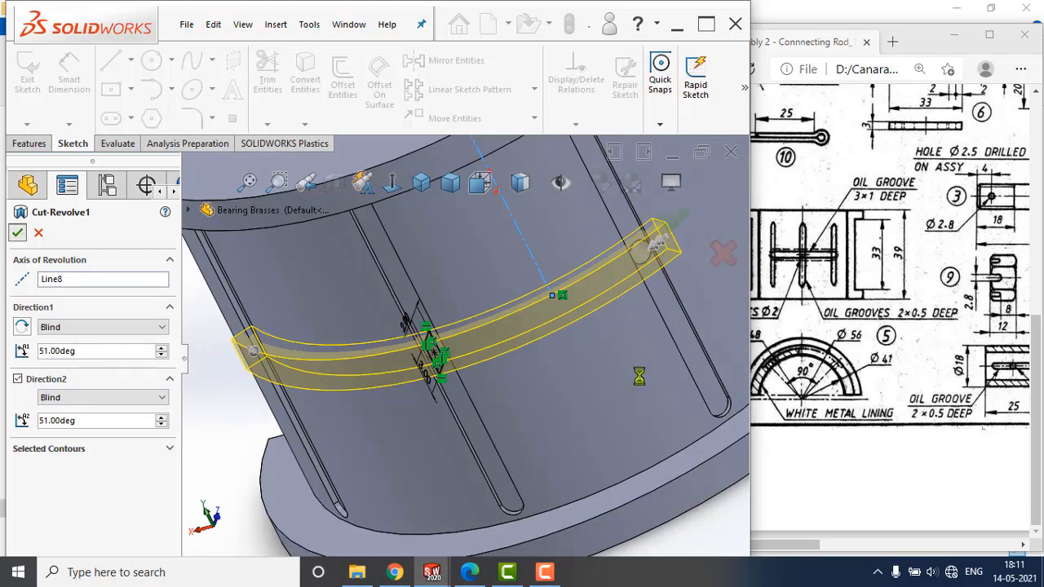
Set up a symmetric 1.5 mm fillet and select the two short corner edges at one end of the circumferential groove.
{"action": "middle_click_drag", "start_coordinate": [631, 393], "coordinate": [620, 281]}
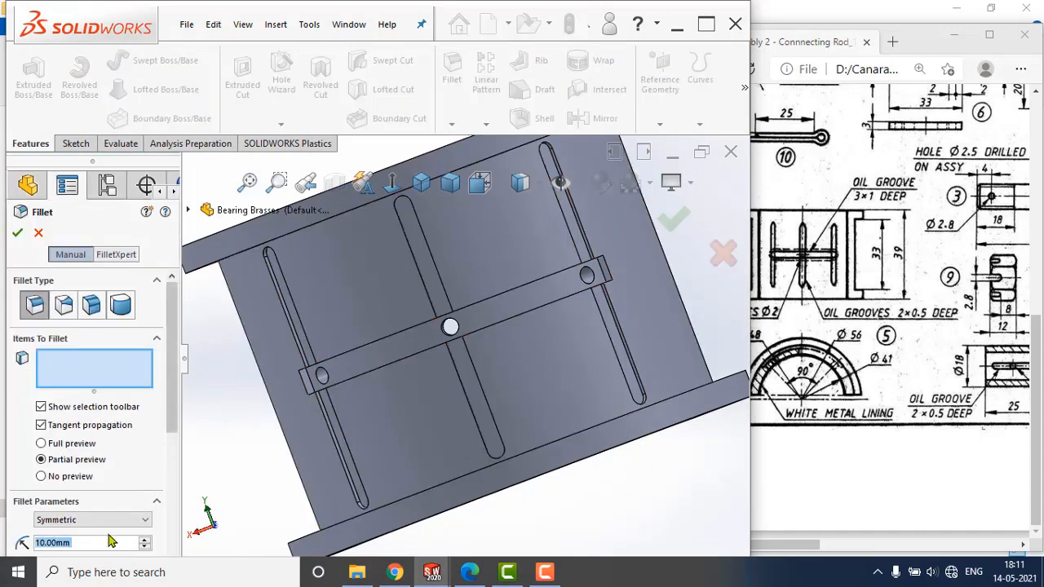
{"action": "type", "text": "1.5"}
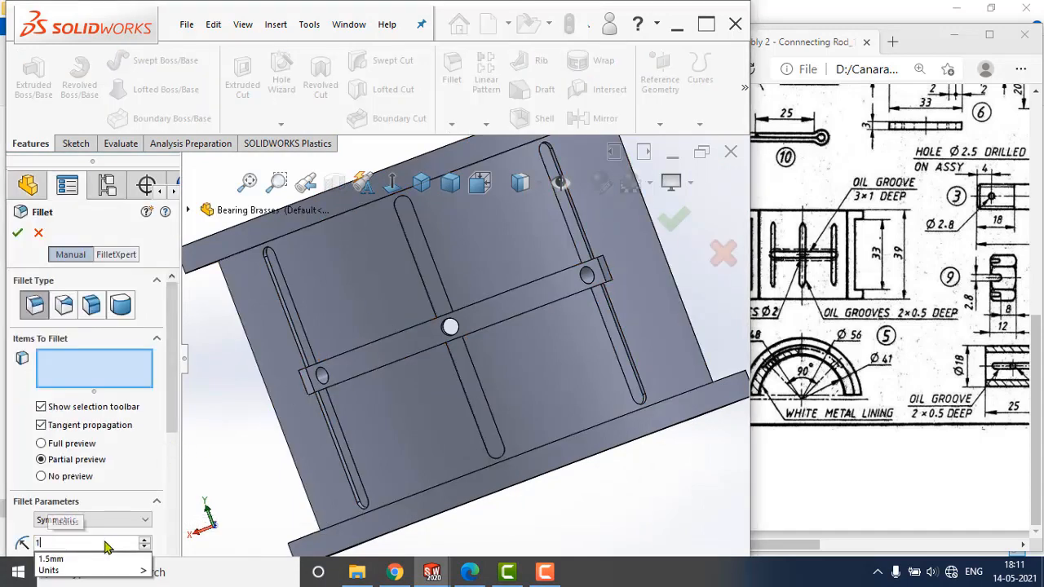
{"action": "key", "text": "Return"}
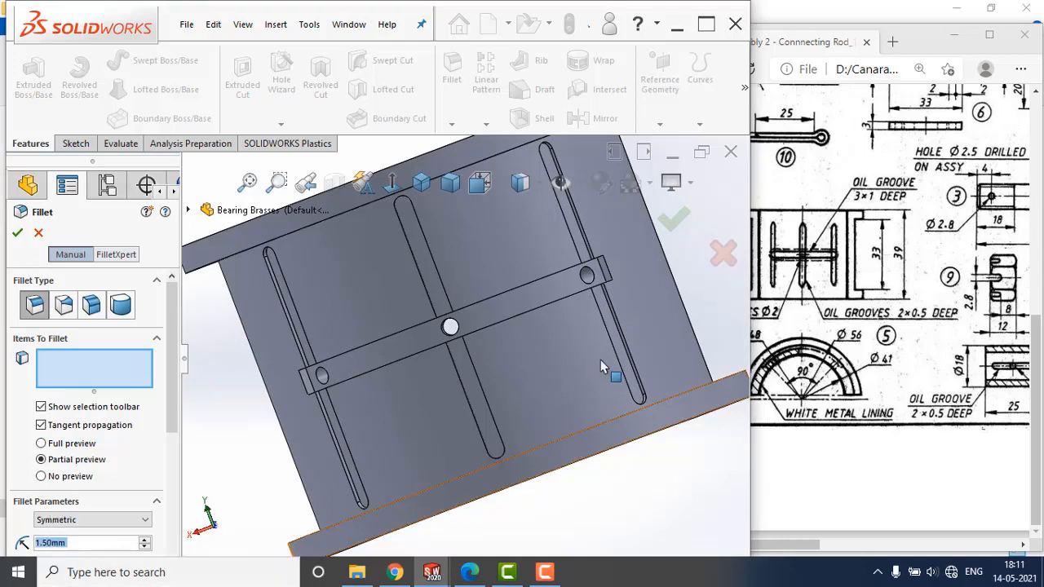
{"action": "scroll", "coordinate": [608, 265], "scroll_direction": "down", "scroll_amount": 5}
{"action": "middle_click_drag", "start_coordinate": [626, 266], "coordinate": [620, 232]}
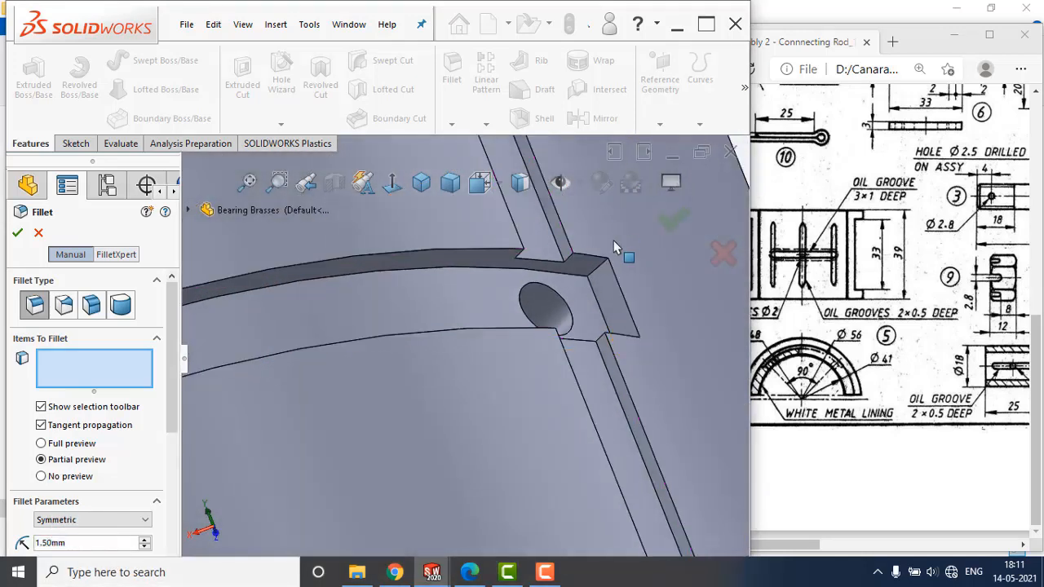
{"action": "scroll", "coordinate": [620, 232], "scroll_direction": "down", "scroll_amount": 1}
{"action": "left_click", "coordinate": [592, 266]}
{"action": "middle_click_drag", "start_coordinate": [655, 281], "coordinate": [650, 422]}
{"action": "scroll", "coordinate": [652, 432], "scroll_direction": "down", "scroll_amount": 3}
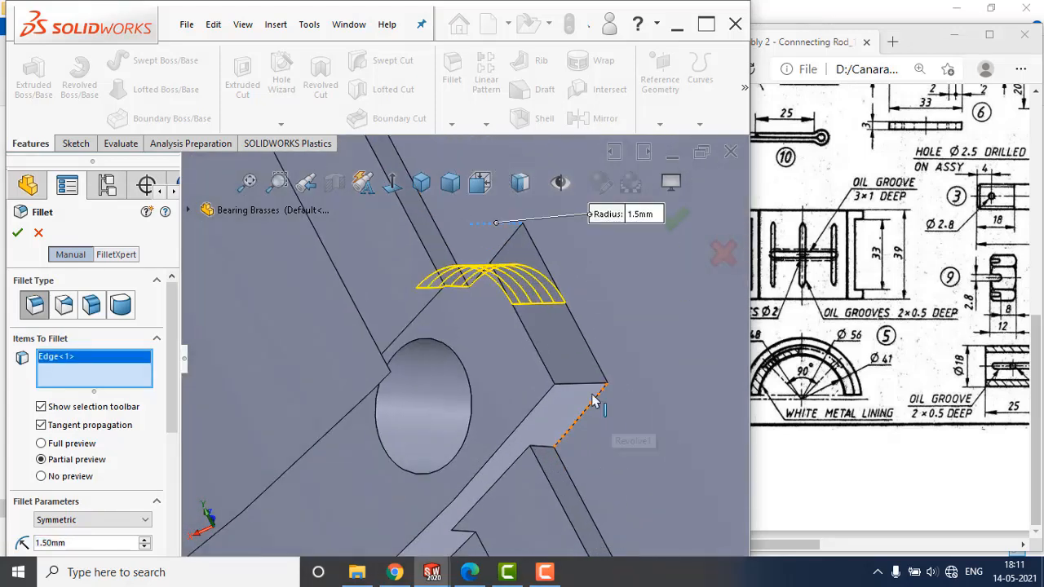
{"action": "left_click", "coordinate": [580, 382]}
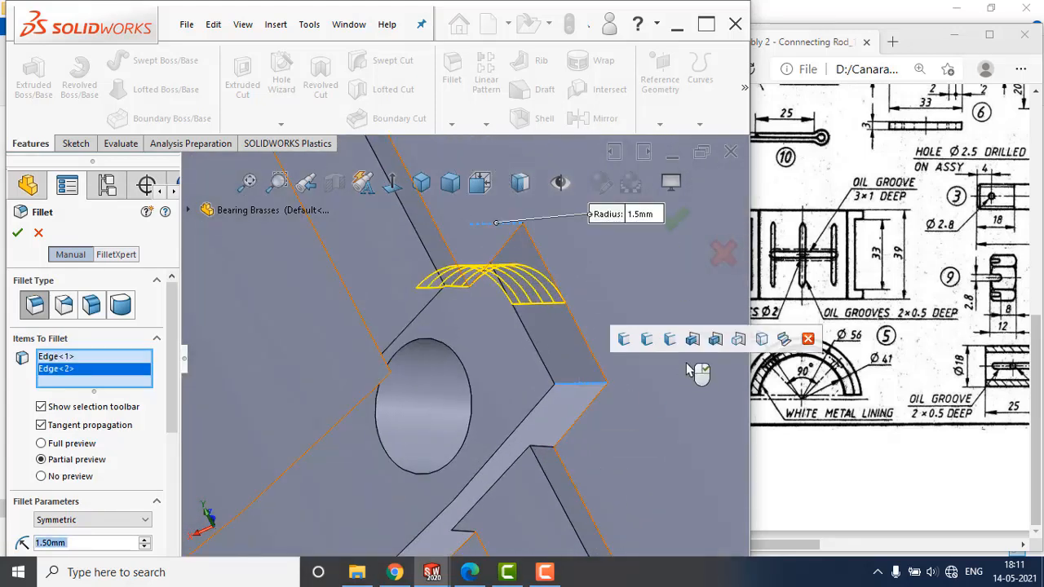
Add the two short corner edges at the groove's opposite end to the 1.5 mm fillet and apply it.
{"action": "scroll", "coordinate": [613, 409], "scroll_direction": "up", "scroll_amount": 10}
{"action": "scroll", "coordinate": [394, 401], "scroll_direction": "down", "scroll_amount": 10}
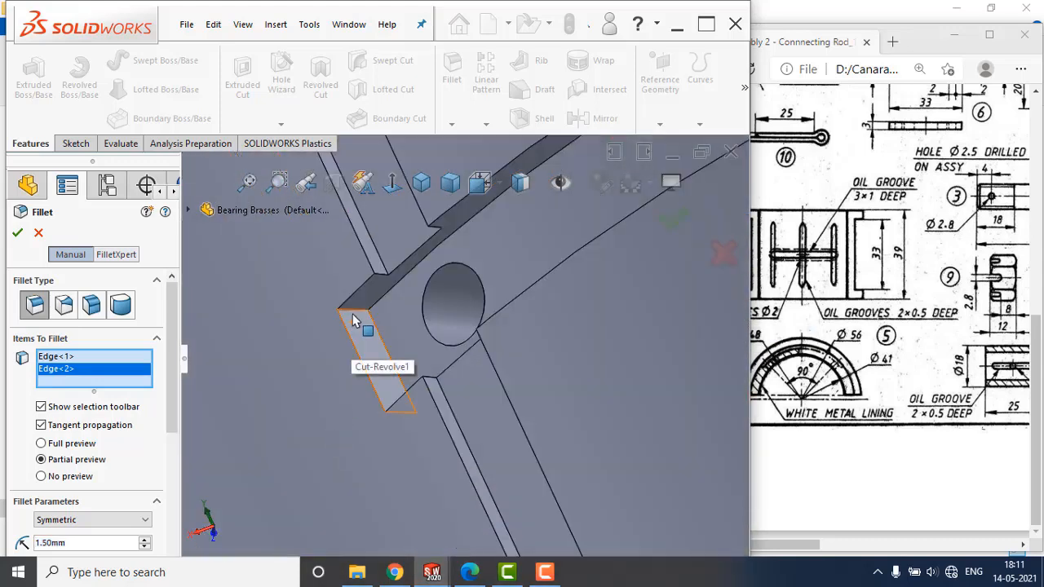
{"action": "left_click", "coordinate": [353, 347]}
{"action": "scroll", "coordinate": [399, 334], "scroll_direction": "up", "scroll_amount": 3}
{"action": "middle_click_drag", "start_coordinate": [399, 364], "coordinate": [409, 453]}
{"action": "scroll", "coordinate": [426, 388], "scroll_direction": "down", "scroll_amount": 3}
{"action": "left_click", "coordinate": [444, 373]}
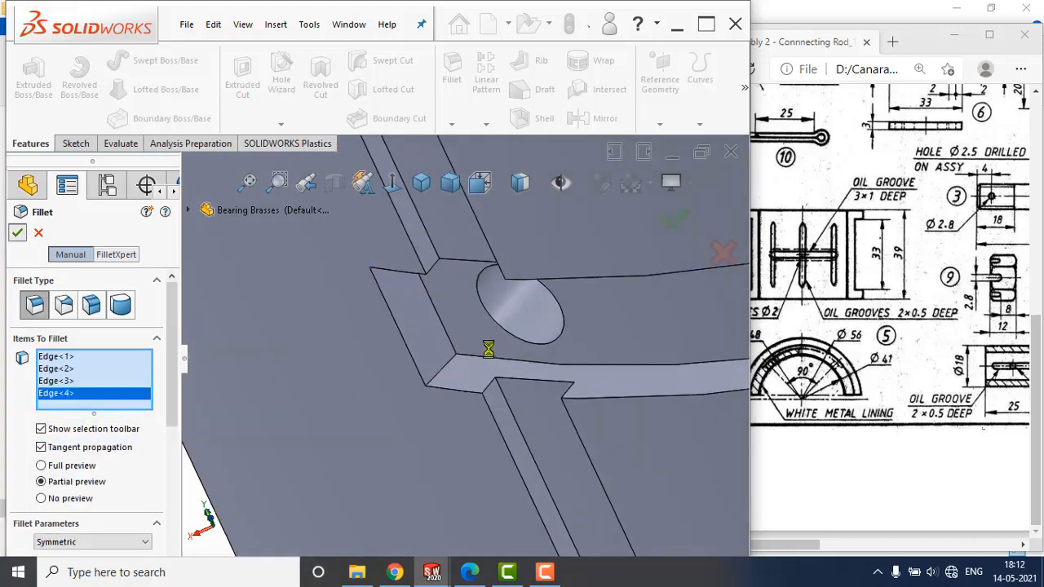
Apply an orange colour from the standard swatch to the whole bearing part.
{"action": "middle_click_drag", "start_coordinate": [558, 367], "coordinate": [547, 391]}
{"action": "scroll", "coordinate": [580, 311], "scroll_direction": "up", "scroll_amount": 5}
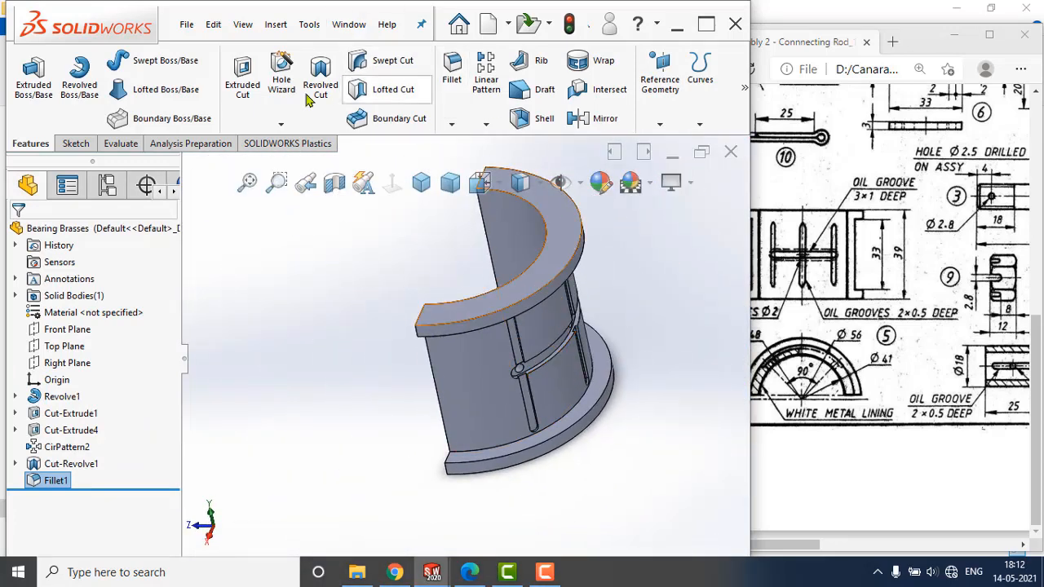
{"action": "middle_click_drag", "start_coordinate": [360, 253], "coordinate": [215, 277]}
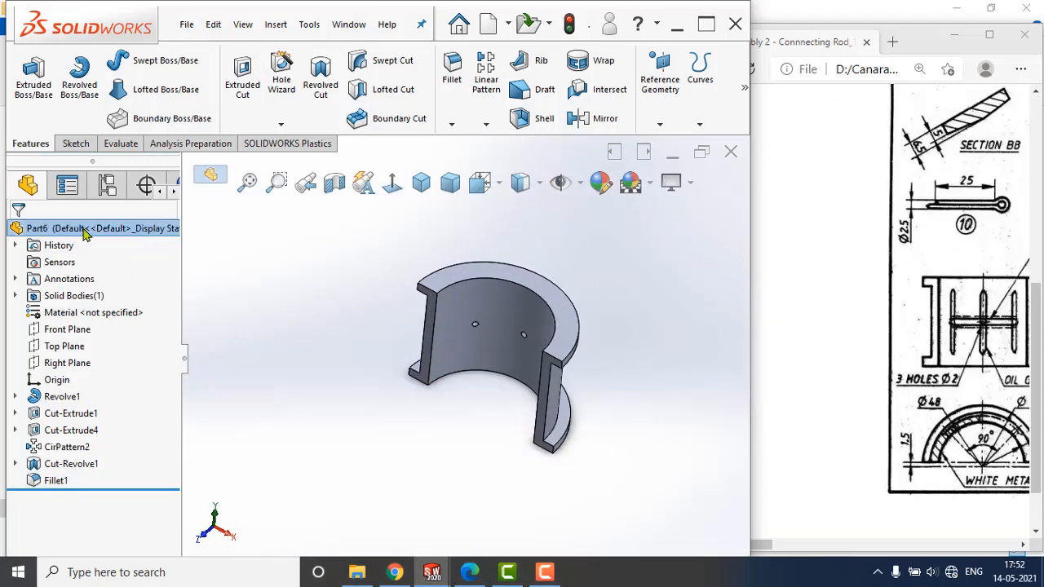
{"action": "right_click", "coordinate": [131, 229]}
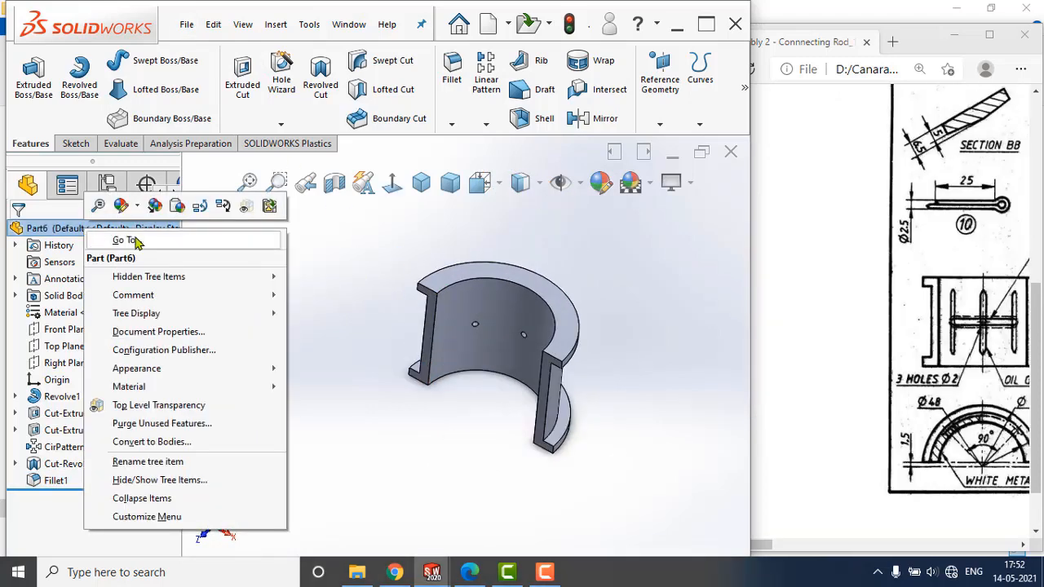
{"action": "left_click", "coordinate": [136, 208]}
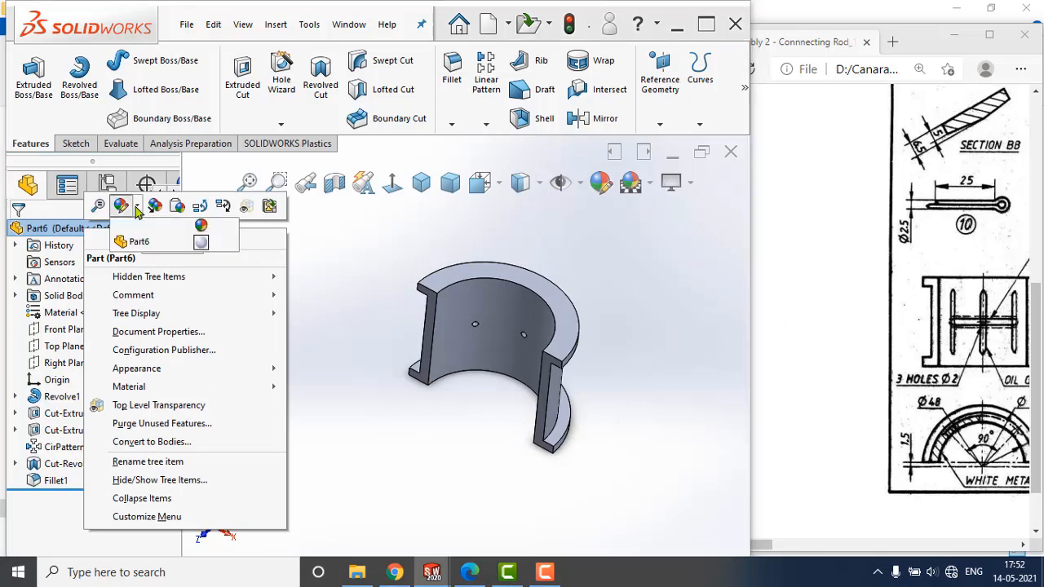
{"action": "left_click", "coordinate": [201, 242]}
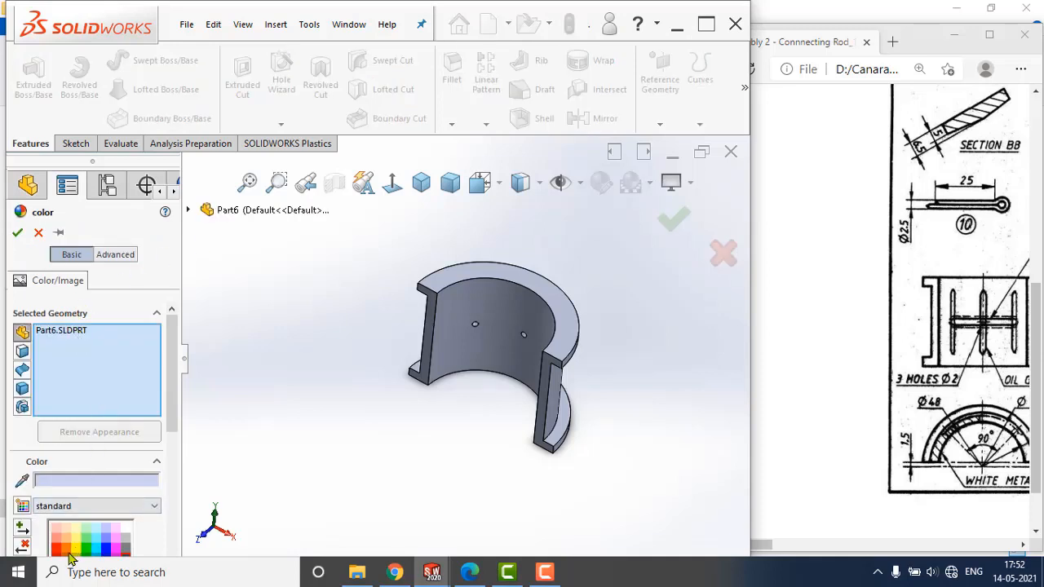
{"action": "left_click", "coordinate": [67, 551]}
{"action": "left_click", "coordinate": [66, 540]}
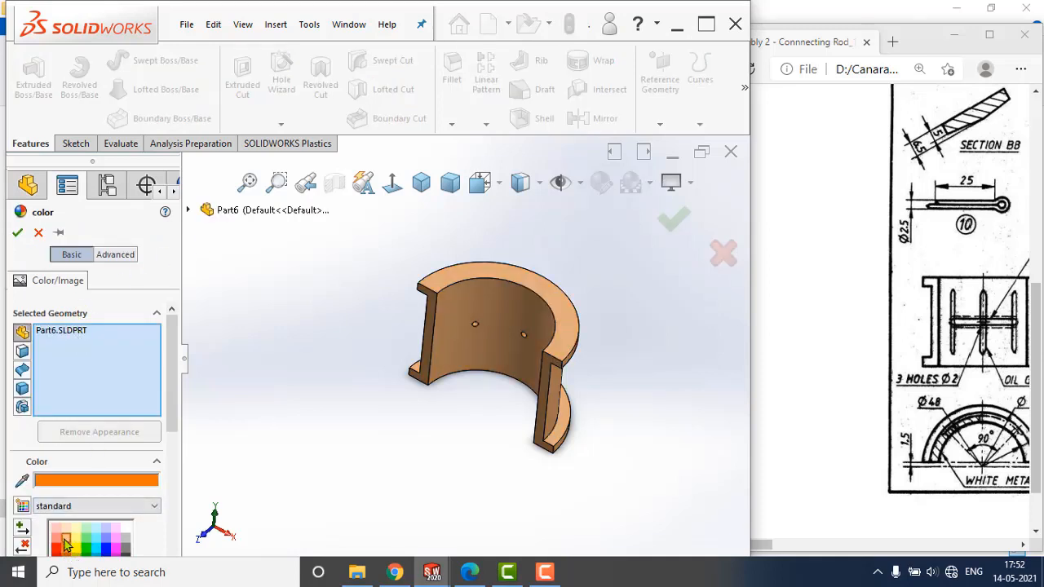
{"action": "left_click", "coordinate": [17, 232]}
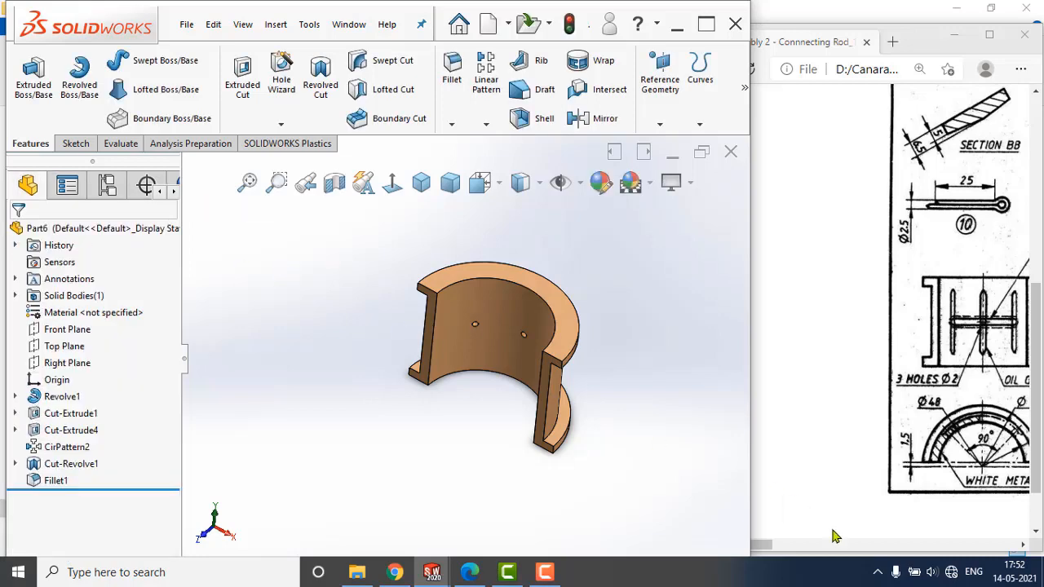
Check the part name in the reference drawing's parts list and save the part as Bearing Brasses in the Connecting Rod folder.
{"action": "left_click_drag", "start_coordinate": [779, 551], "coordinate": [916, 546]}
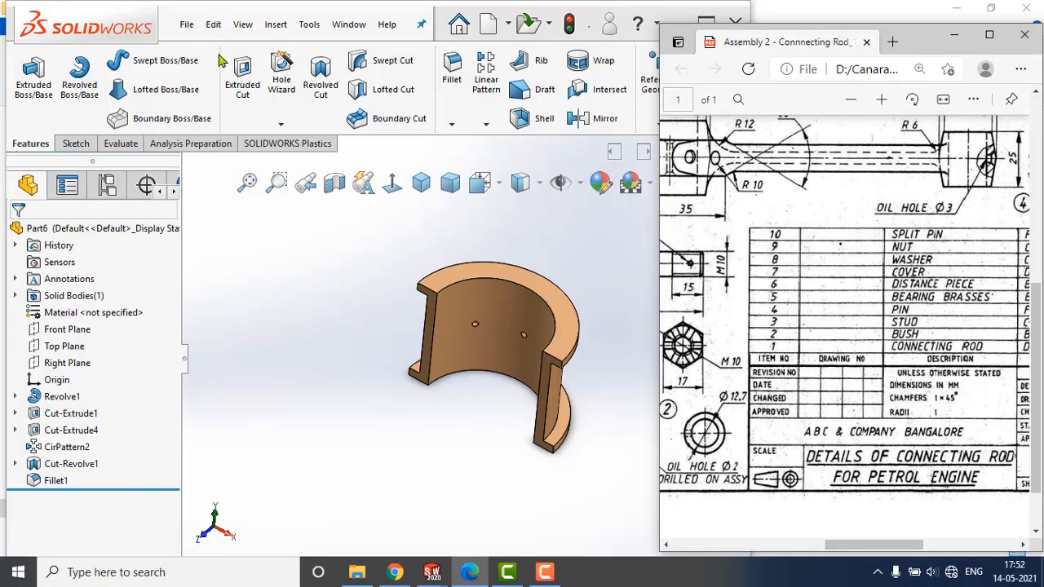
{"action": "left_click", "coordinate": [187, 25]}
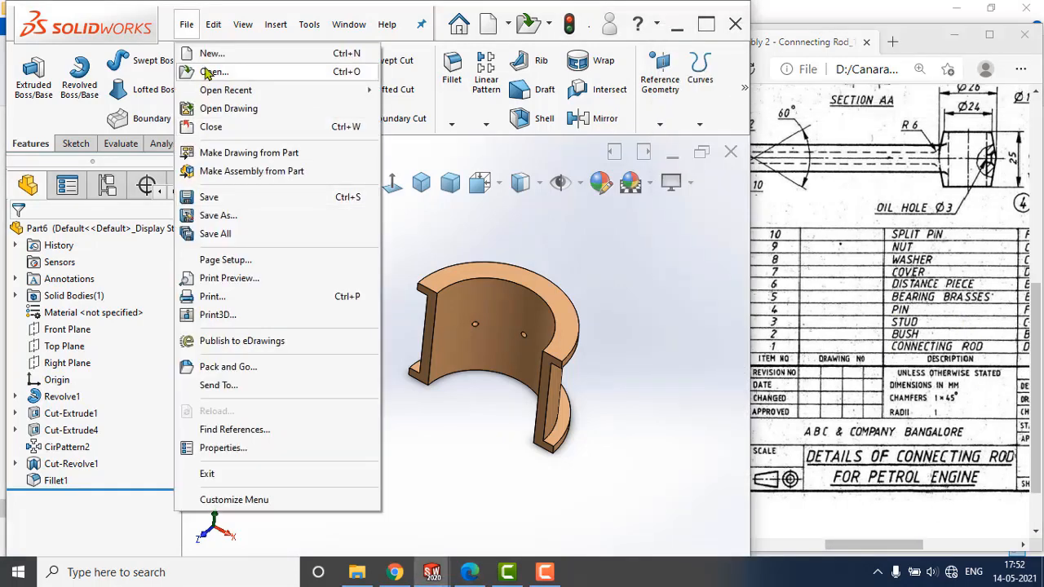
{"action": "left_click", "coordinate": [218, 202]}
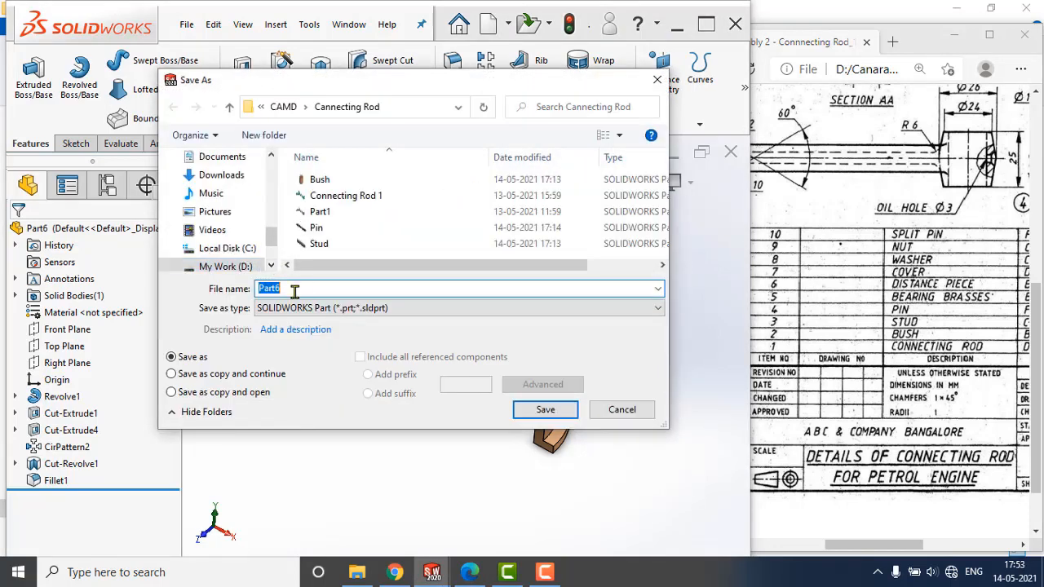
{"action": "type", "text": "Bearing Brasses"}
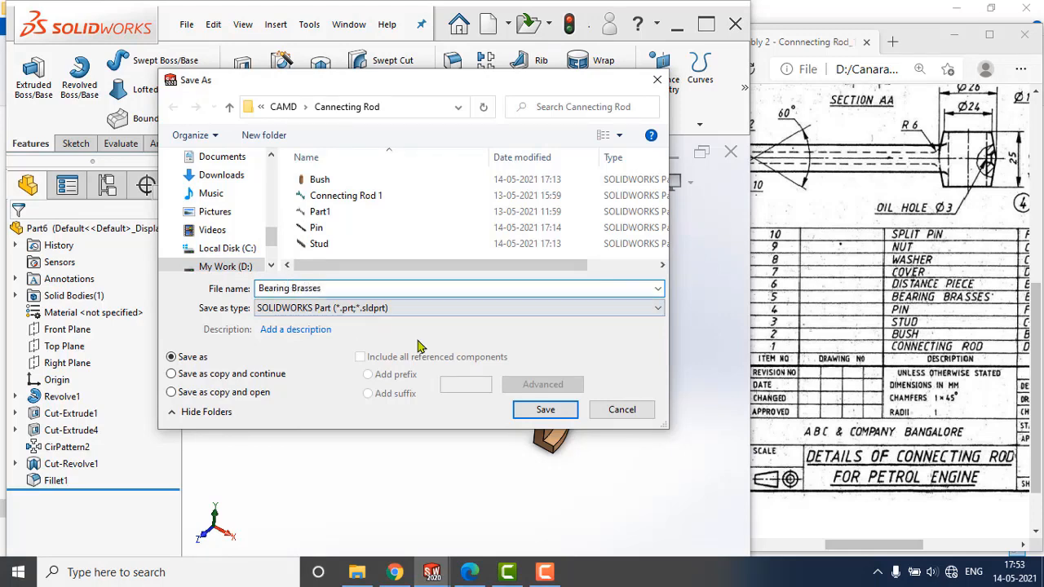
{"action": "left_click", "coordinate": [545, 409]}
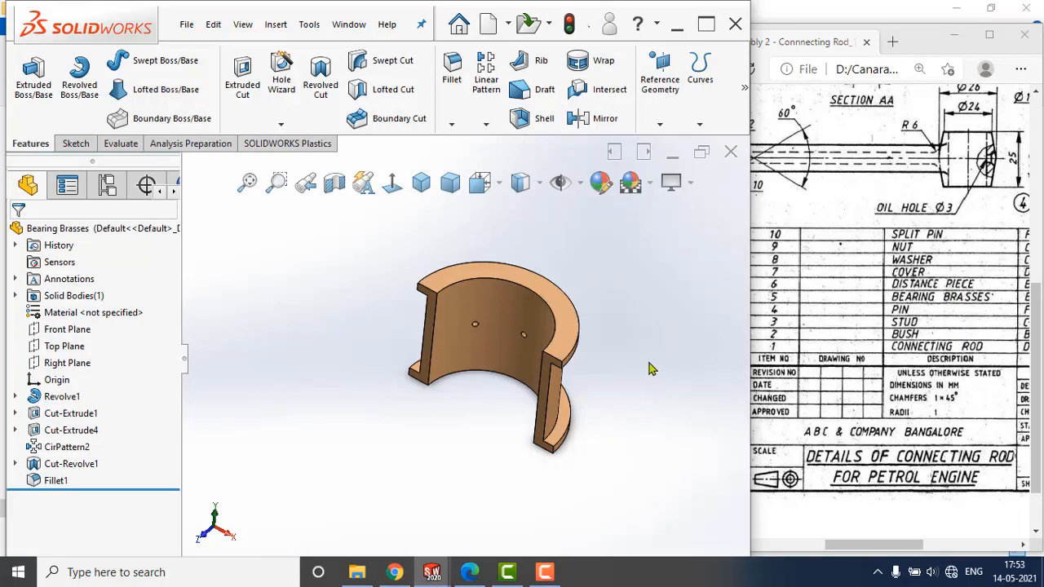
{"action": "middle_click_drag", "start_coordinate": [626, 277], "coordinate": [557, 288]}
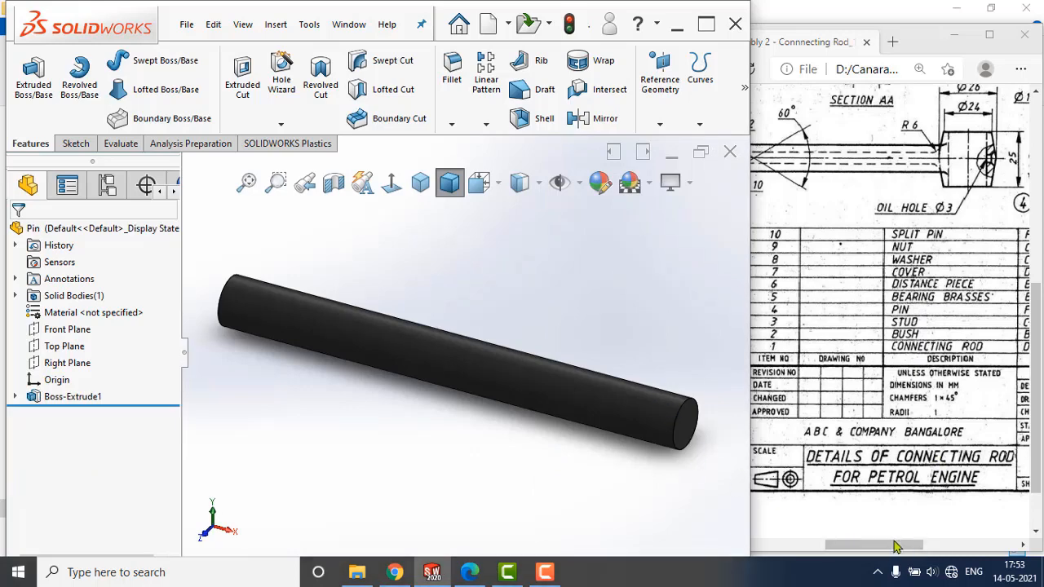
Create a new part document for the distance piece, item 6 in the reference drawing.
{"action": "left_click", "coordinate": [867, 545]}
{"action": "left_click_drag", "start_coordinate": [867, 545], "coordinate": [835, 545]}
{"action": "scroll", "coordinate": [841, 384], "scroll_direction": "up", "scroll_amount": 2}
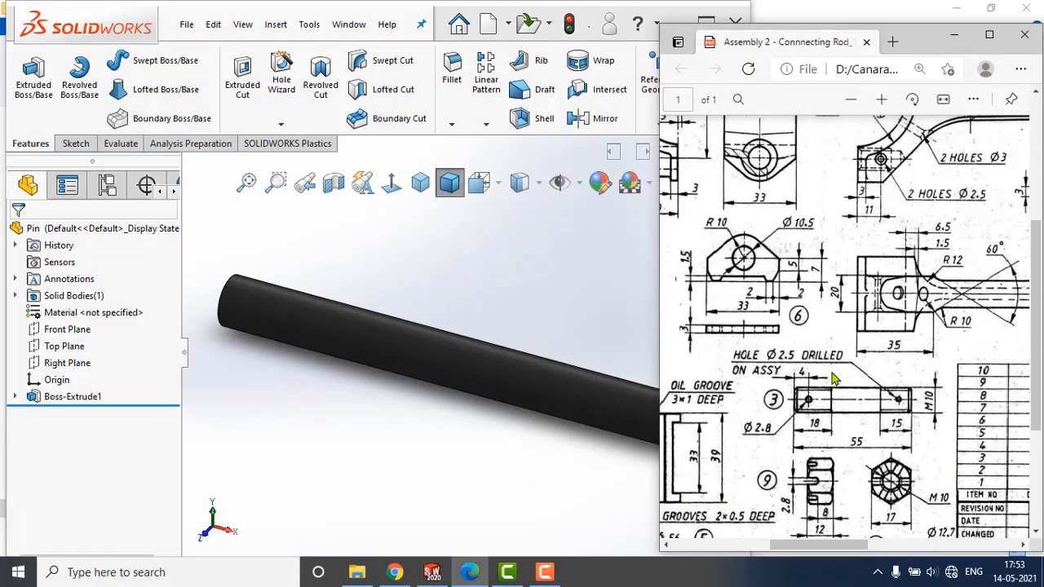
{"action": "left_click", "coordinate": [187, 24]}
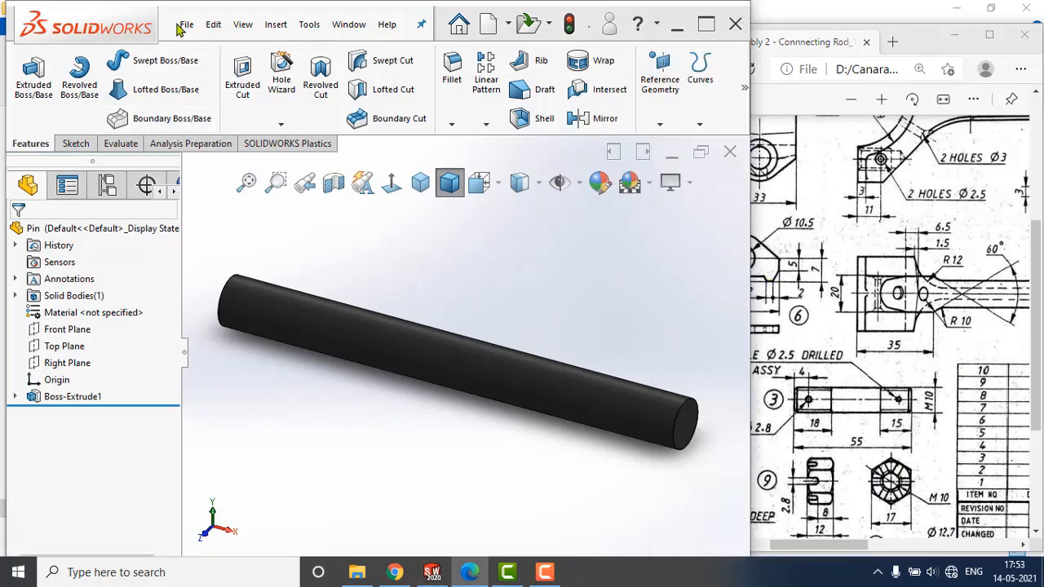
{"action": "left_click", "coordinate": [200, 53]}
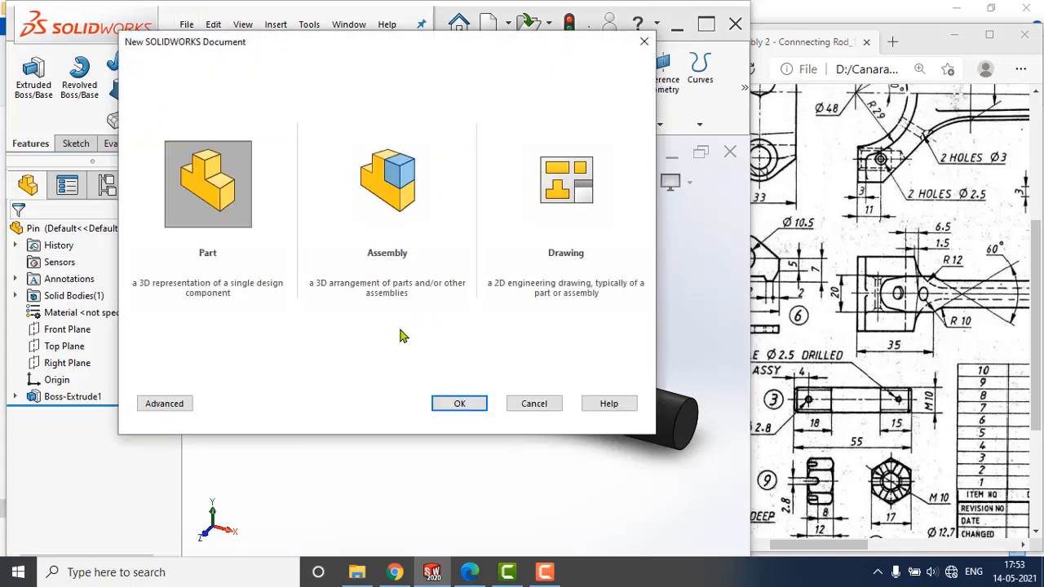
{"action": "left_click", "coordinate": [454, 406]}
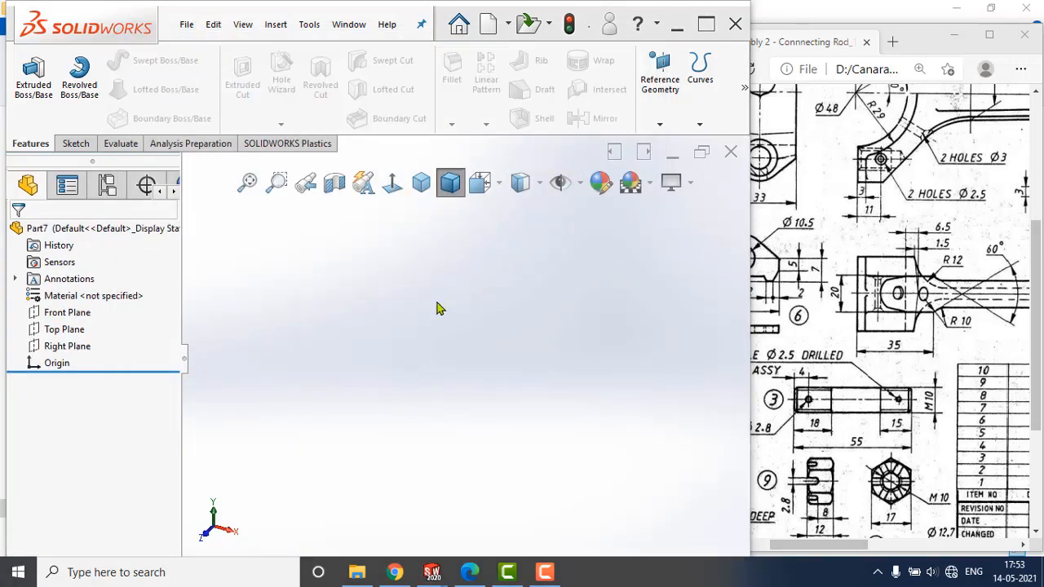
Start a sketch on the Top Plane for the distance piece profile.
{"action": "mouse_move", "coordinate": [844, 546]}
{"action": "left_mouse_down"}
{"action": "mouse_move", "coordinate": [824, 553]}
{"action": "mouse_move", "coordinate": [838, 552]}
{"action": "left_mouse_up"}
{"action": "scroll", "coordinate": [699, 323], "scroll_direction": "up", "scroll_amount": 1}
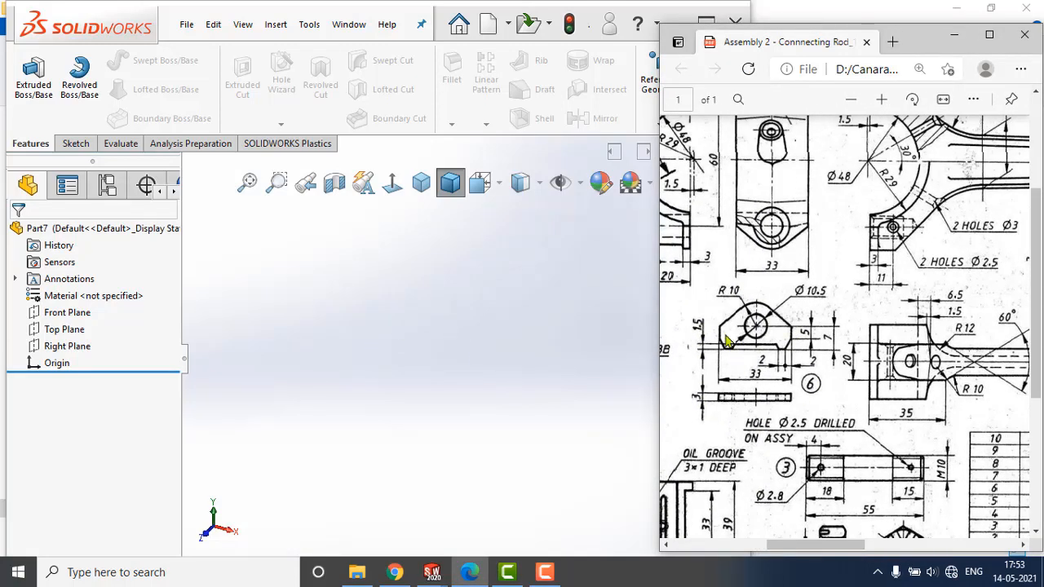
{"action": "left_click", "coordinate": [56, 329]}
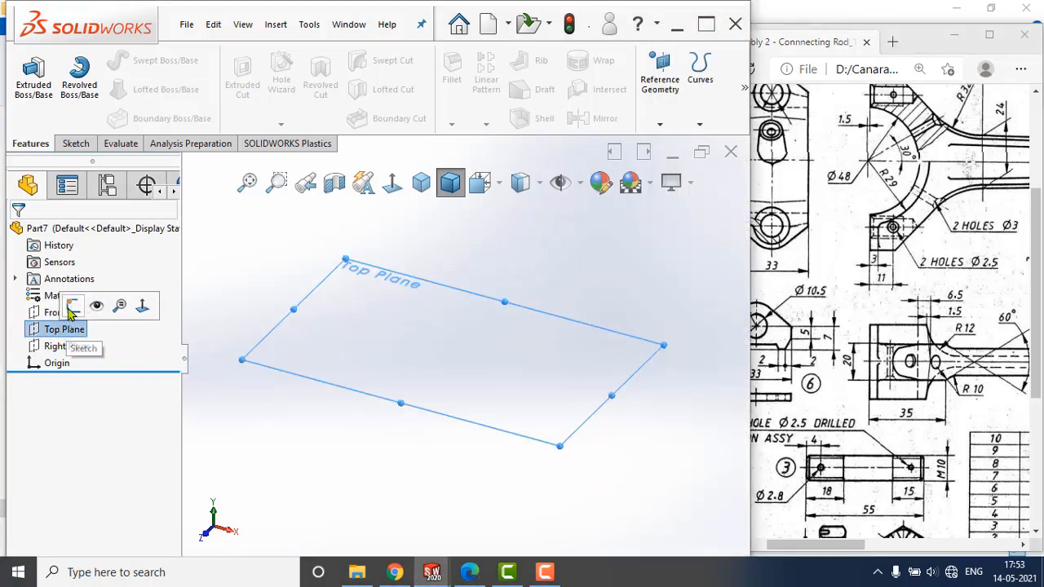
{"action": "left_click", "coordinate": [72, 307]}
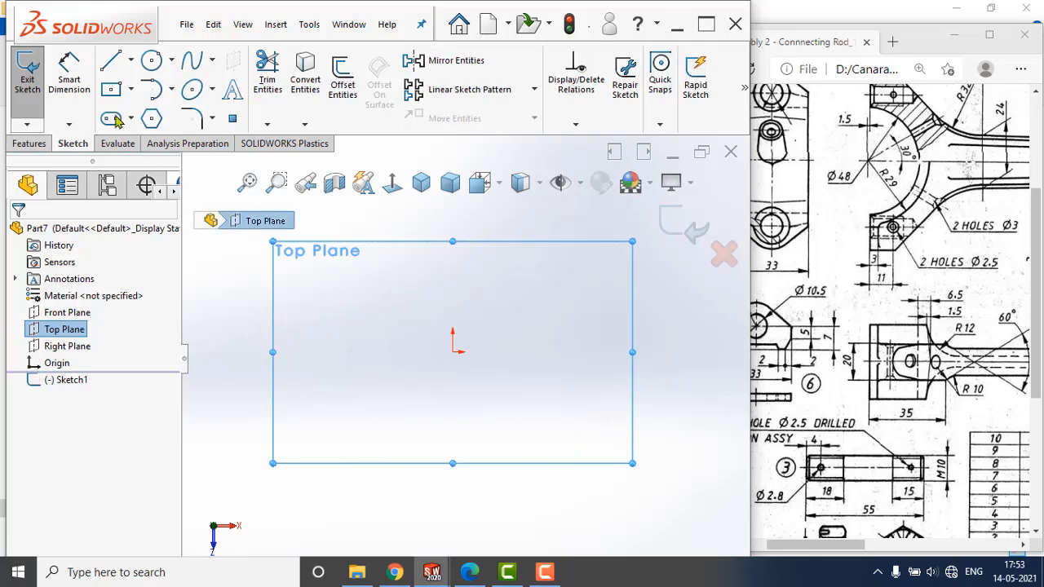
Sketch two concentric circles centred on the origin, the inner one about 31 mm in diameter and the outer one roughly twice as large.
{"action": "left_click", "coordinate": [151, 62]}
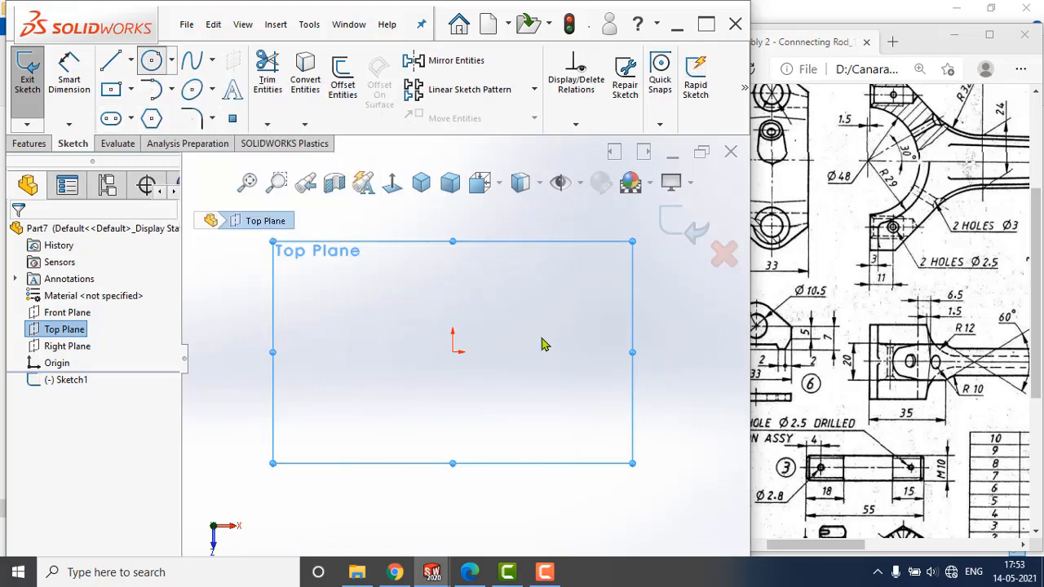
{"action": "left_click_drag", "start_coordinate": [852, 549], "coordinate": [826, 550]}
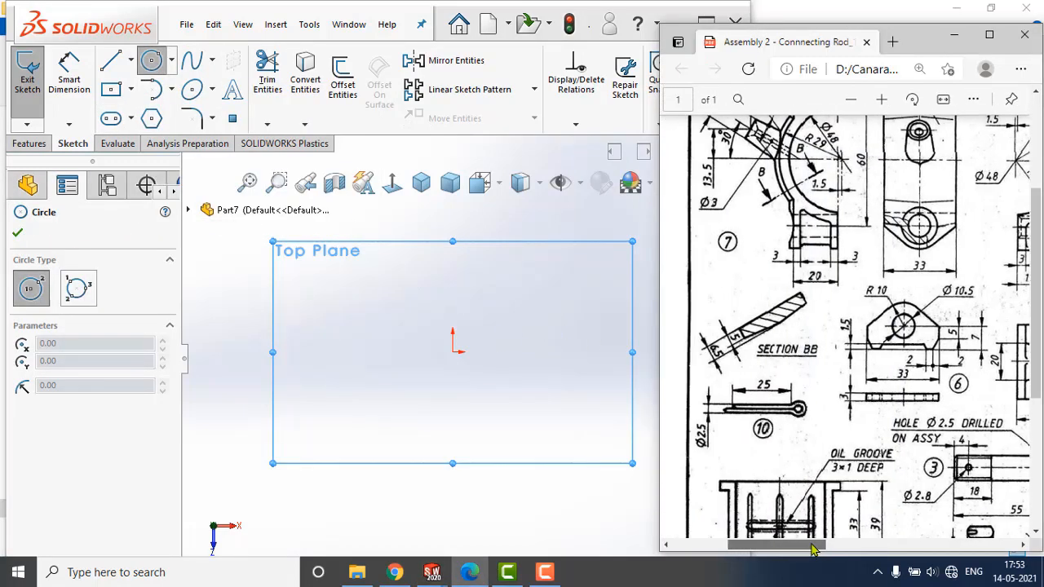
{"action": "left_click", "coordinate": [465, 379]}
{"action": "left_click", "coordinate": [453, 352]}
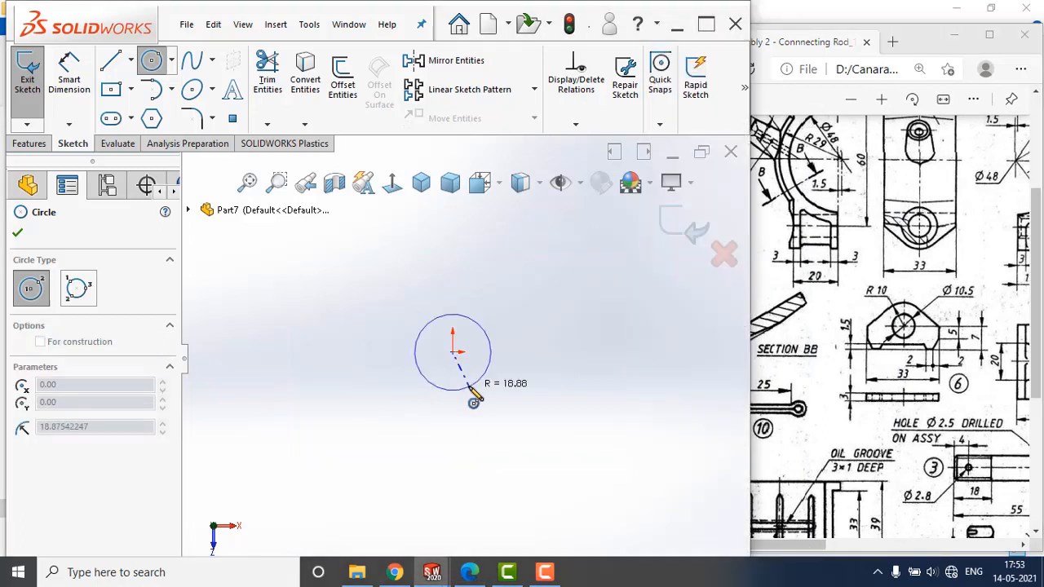
{"action": "left_click", "coordinate": [468, 388]}
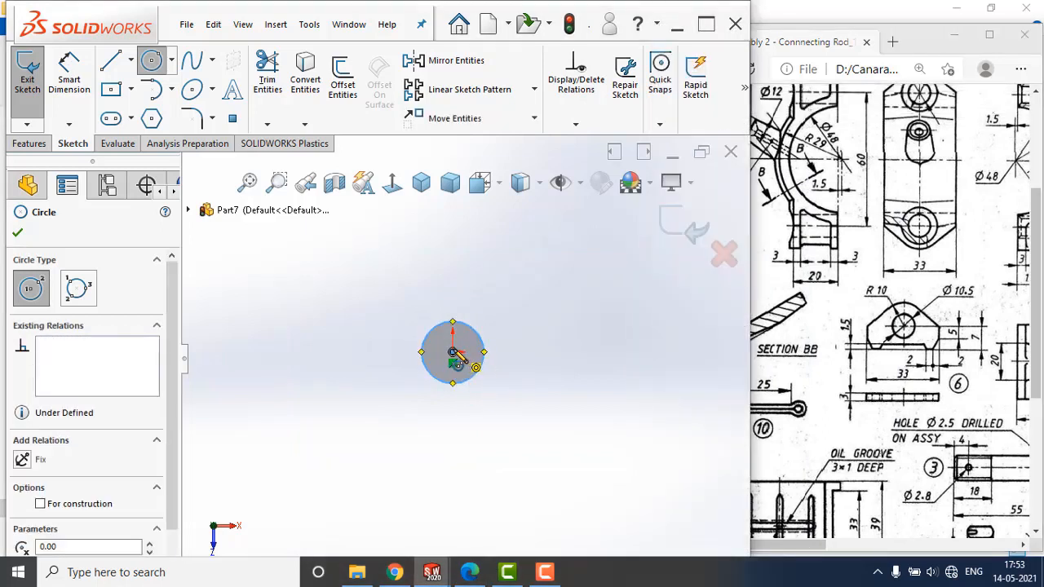
{"action": "left_click", "coordinate": [452, 352]}
{"action": "left_click", "coordinate": [451, 290]}
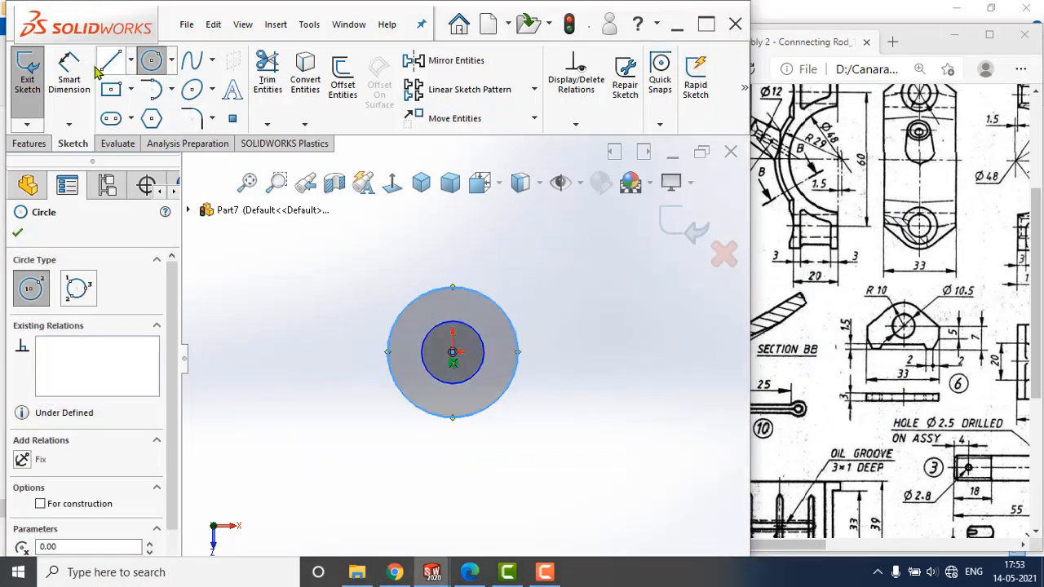
Dimension the inner circle's diameter and set it to 10.5 mm.
{"action": "left_click", "coordinate": [68, 65]}
{"action": "left_click", "coordinate": [486, 356]}
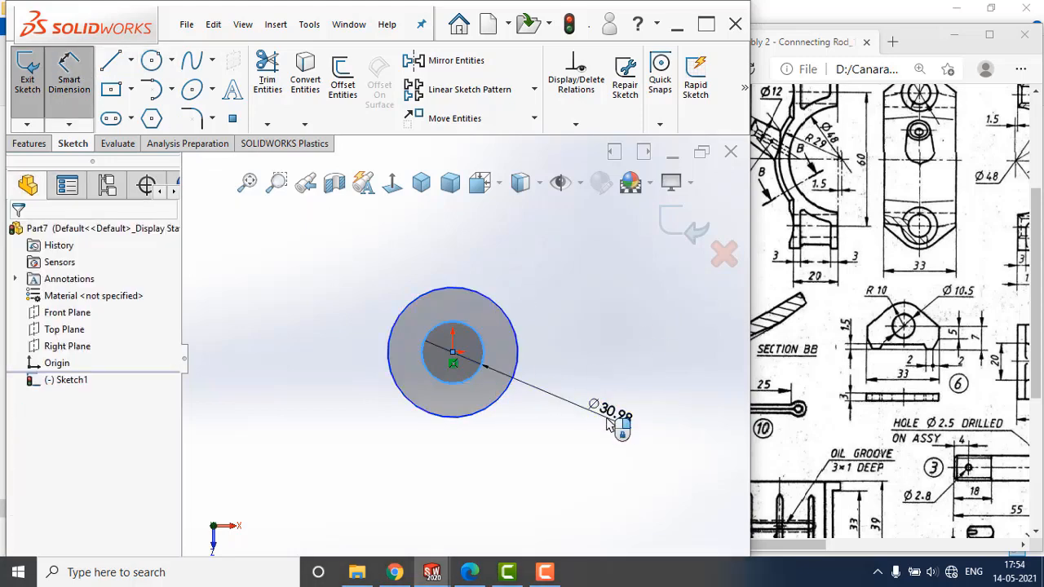
{"action": "left_click", "coordinate": [606, 420]}
{"action": "type", "text": "10.5"}
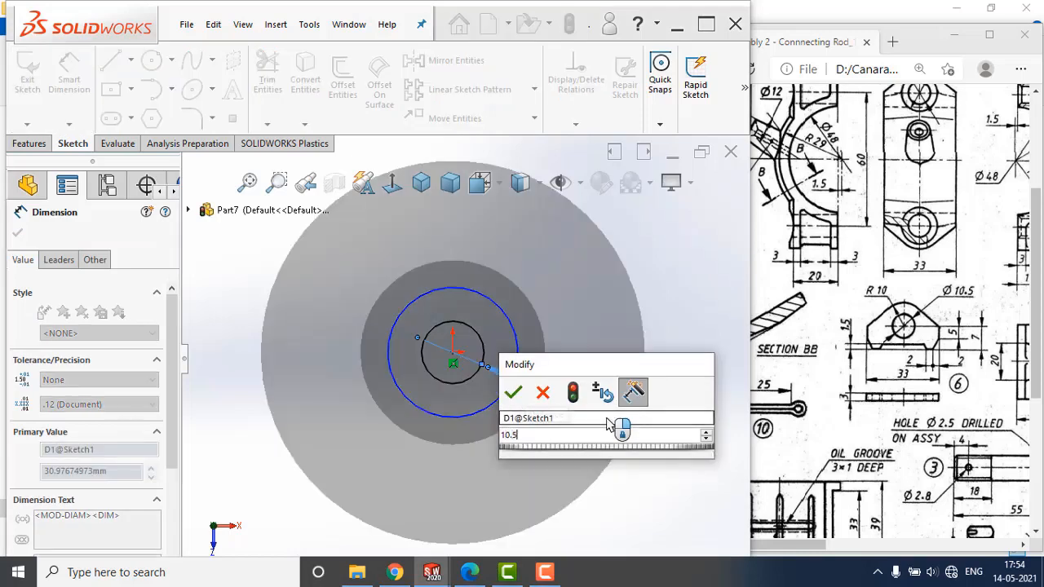
{"action": "key", "text": "Return"}
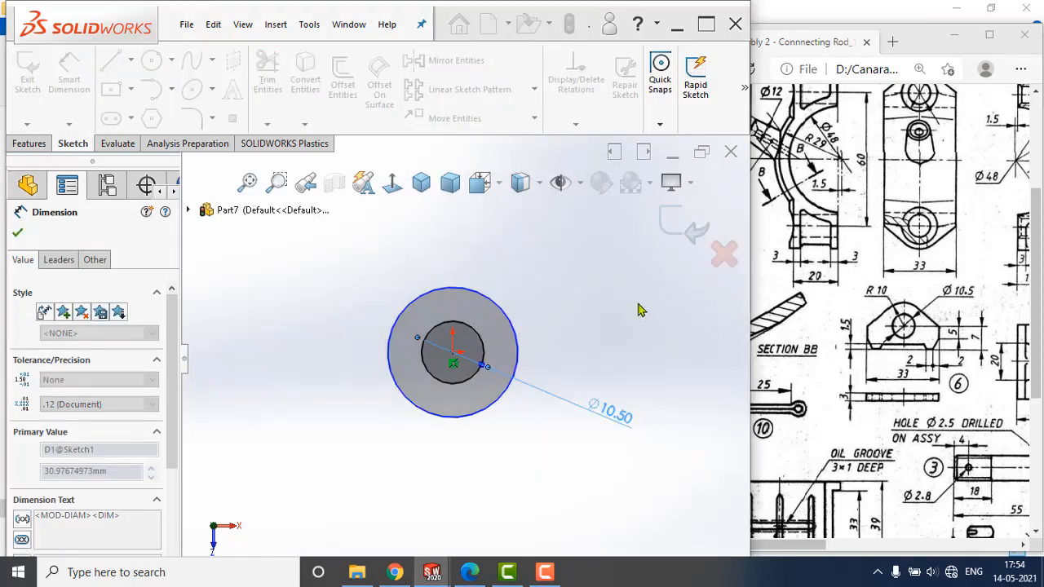
Dimension the outer circle's diameter and set it to 20 mm.
{"action": "left_click", "coordinate": [507, 321]}
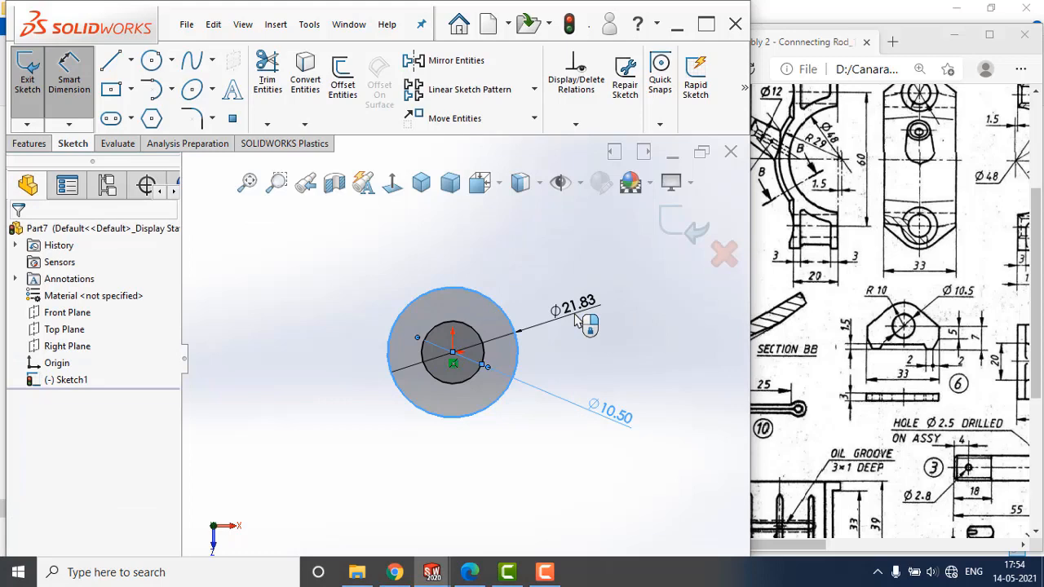
{"action": "left_click", "coordinate": [575, 319]}
{"action": "key", "text": "Return"}
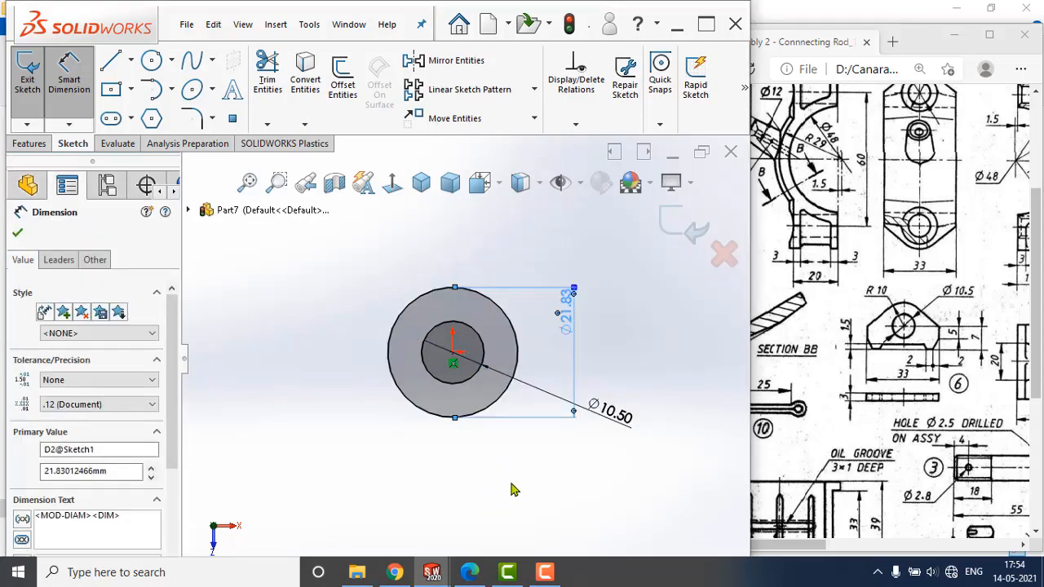
{"action": "left_click", "coordinate": [513, 483]}
Draw a line chain from the origin: about 16.6 mm horizontally to the right and about 6.5 mm vertically down.
{"action": "left_click", "coordinate": [112, 63]}
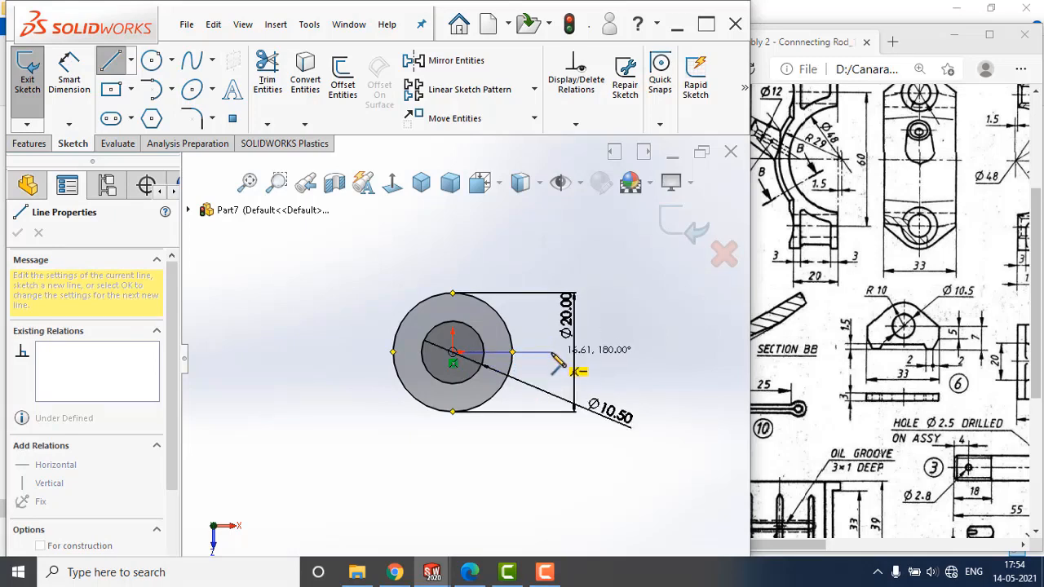
{"action": "left_click", "coordinate": [551, 352]}
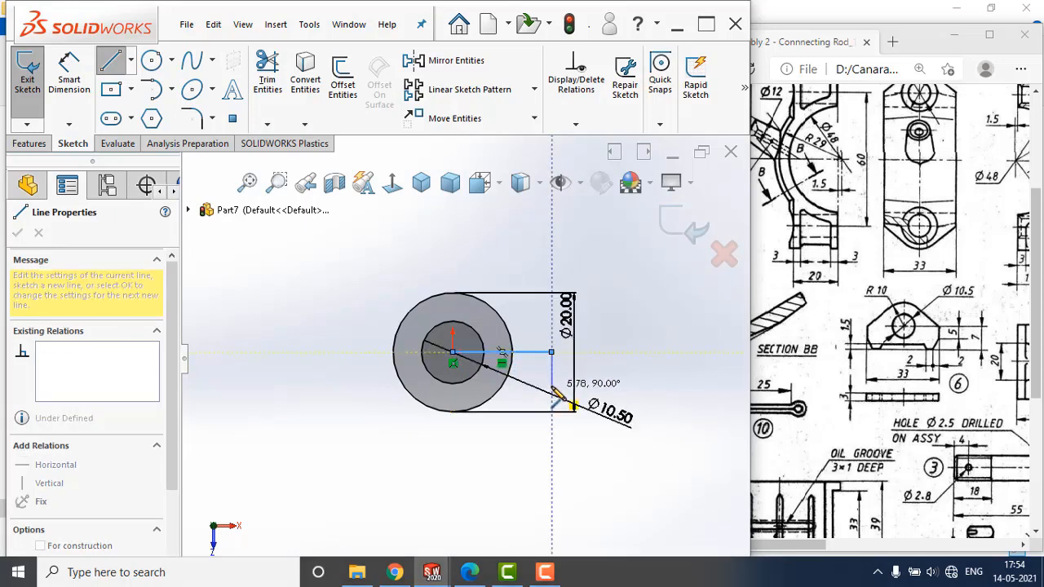
{"action": "scroll", "coordinate": [555, 396], "scroll_direction": "down", "scroll_amount": 3}
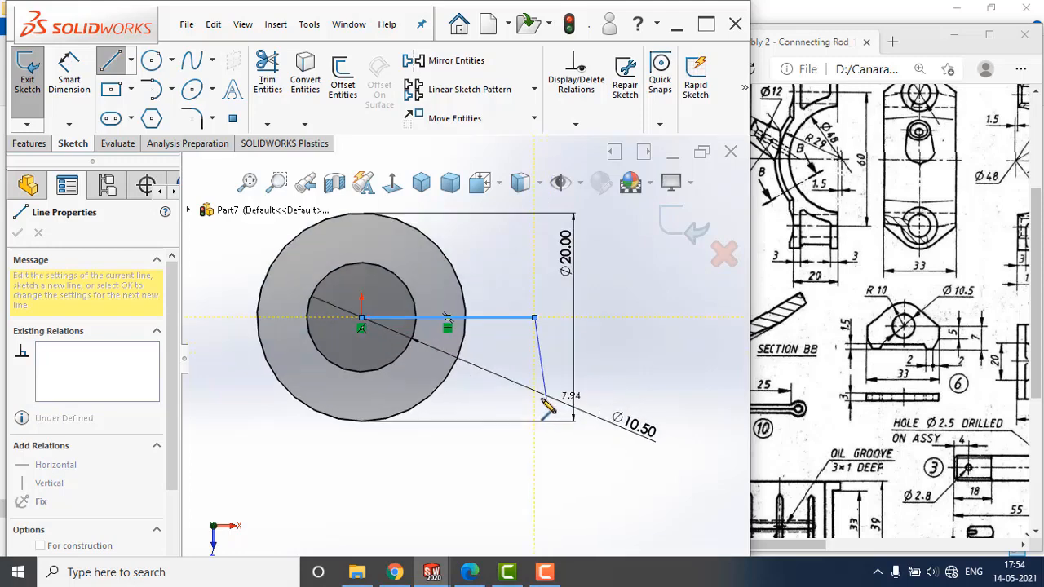
{"action": "left_click", "coordinate": [534, 388]}
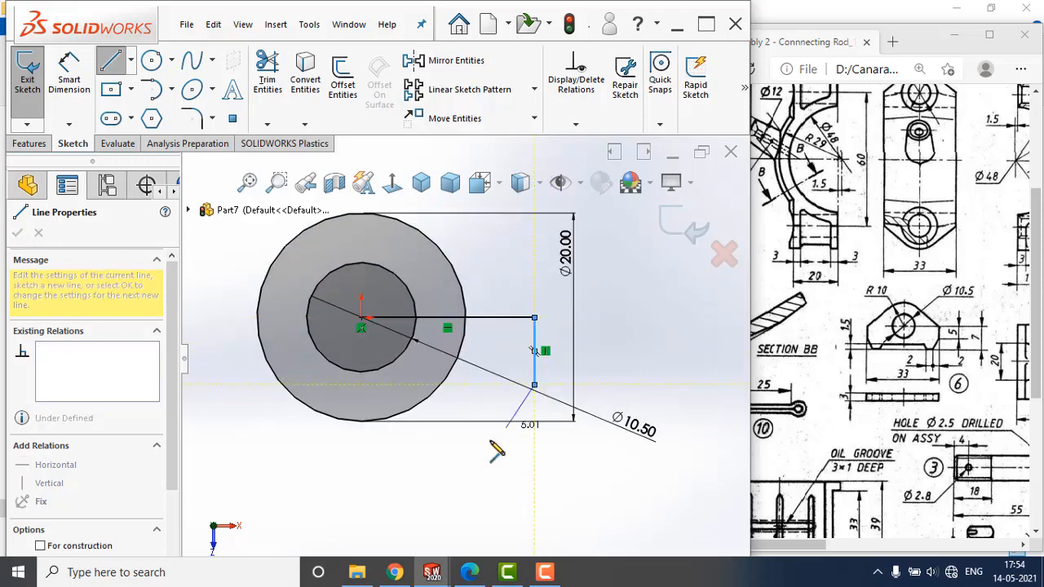
Continue the chain with an inward slope, a horizontal foot about 1.8 mm long, a short upward slope and a horizontal line ending below the origin.
{"action": "scroll", "coordinate": [507, 439], "scroll_direction": "down", "scroll_amount": 3}
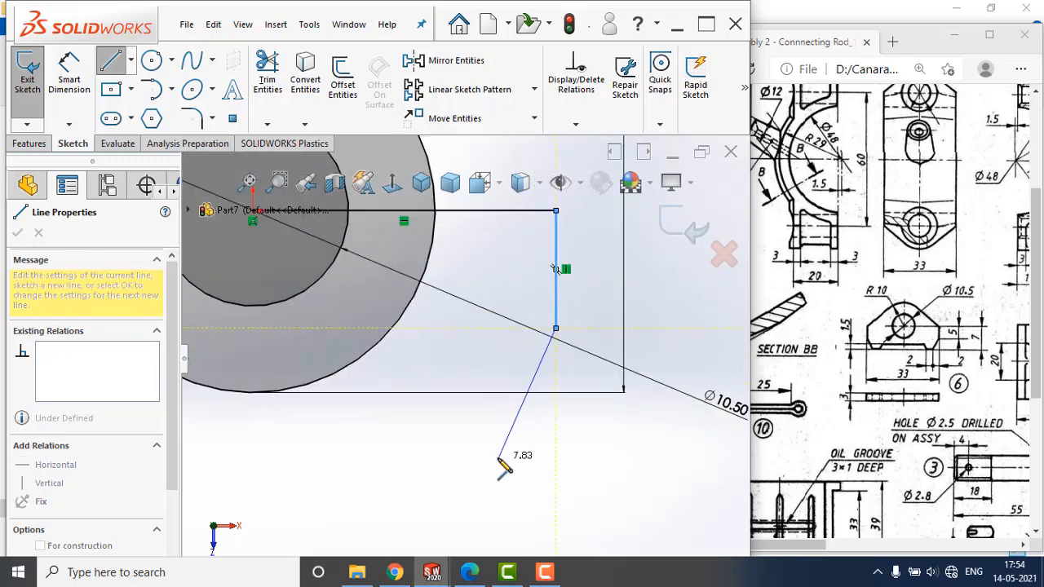
{"action": "left_click", "coordinate": [506, 450]}
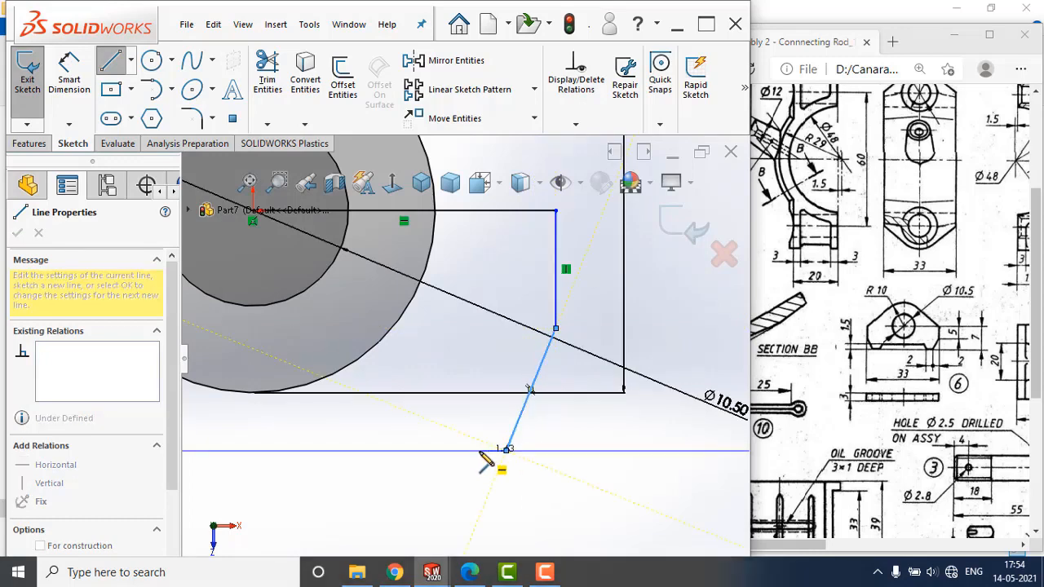
{"action": "left_click", "coordinate": [474, 449]}
{"action": "left_click", "coordinate": [458, 418]}
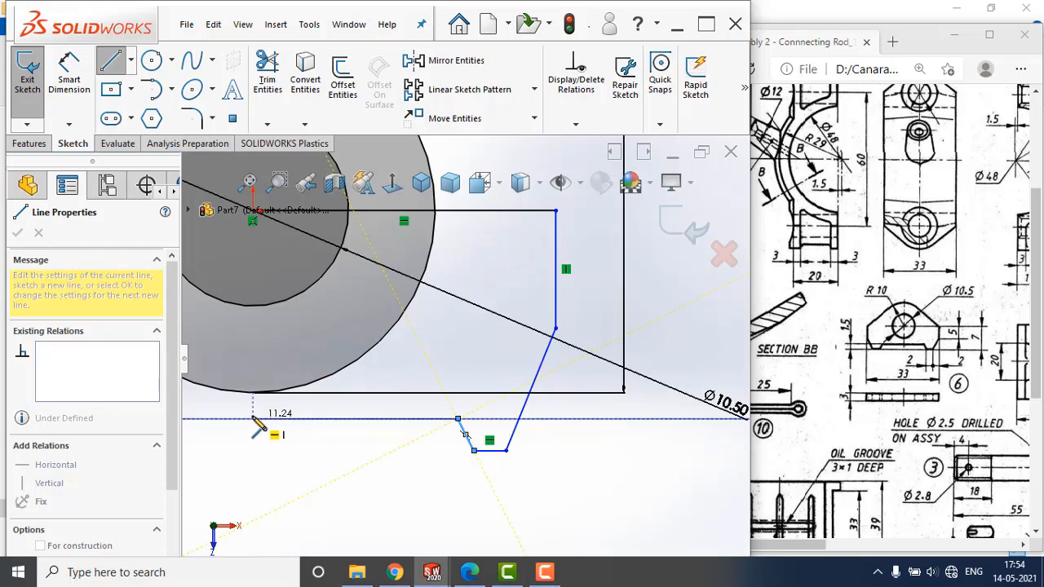
{"action": "left_click", "coordinate": [253, 418]}
{"action": "key", "text": "Escape"}
{"action": "scroll", "coordinate": [508, 400], "scroll_direction": "up", "scroll_amount": 2}
{"action": "scroll", "coordinate": [454, 322], "scroll_direction": "down", "scroll_amount": 2}
{"action": "scroll", "coordinate": [454, 322], "scroll_direction": "up", "scroll_amount": 2}
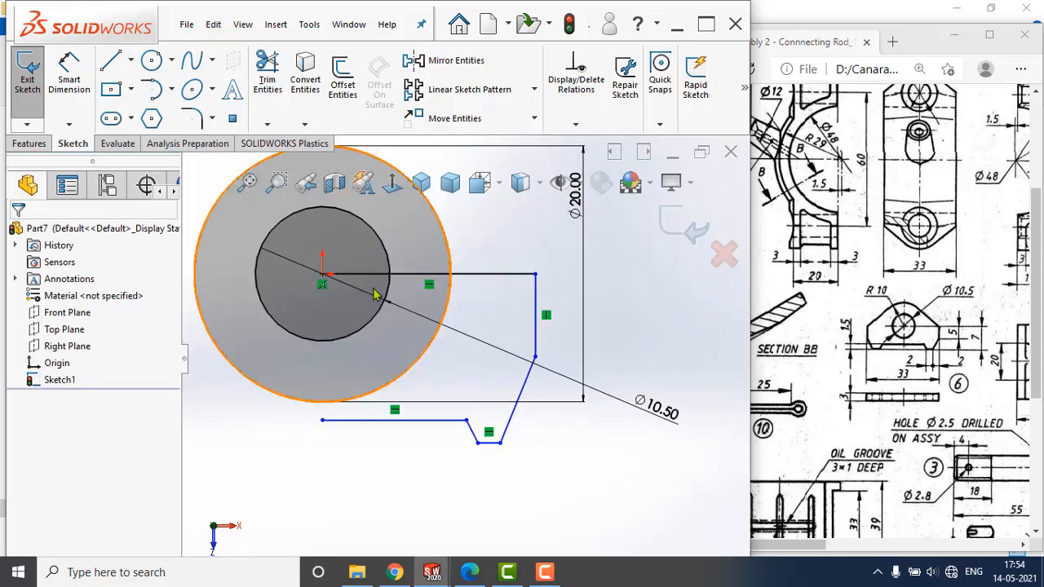
Dimension the profile's vertical side line and set its length to 5 mm.
{"action": "left_click", "coordinate": [69, 77]}
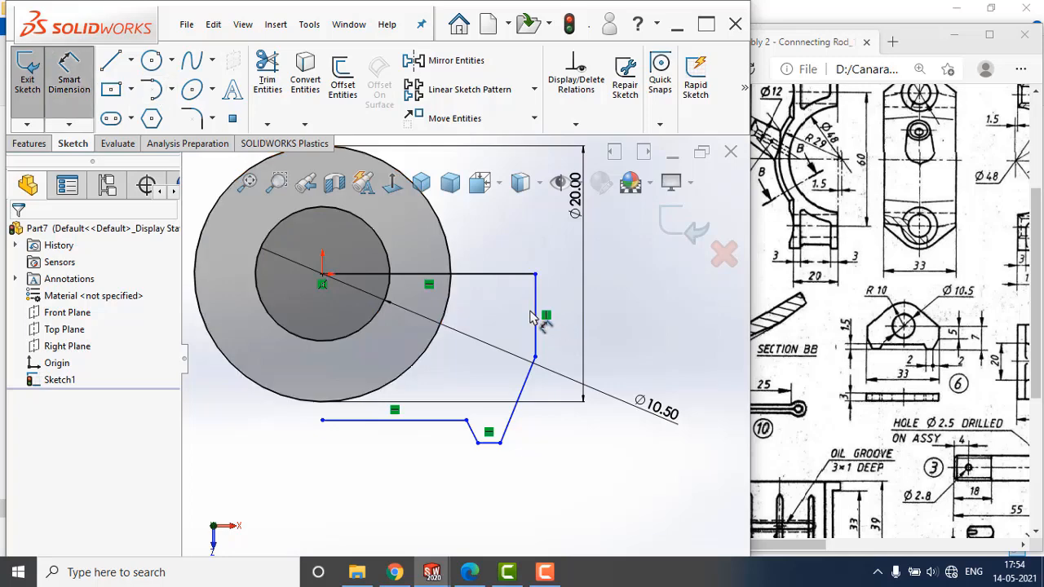
{"action": "left_click", "coordinate": [535, 324]}
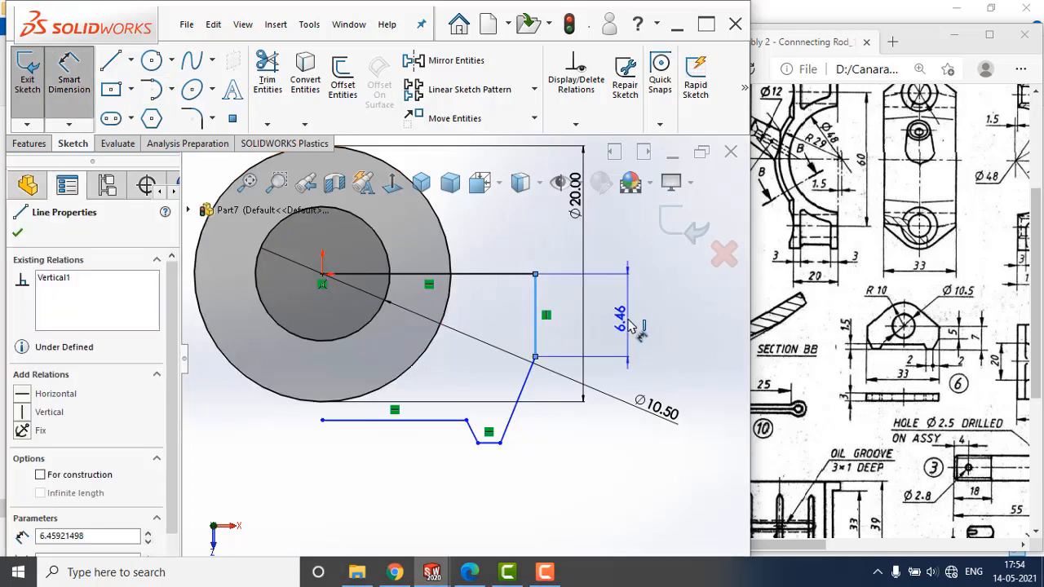
{"action": "left_click", "coordinate": [632, 327]}
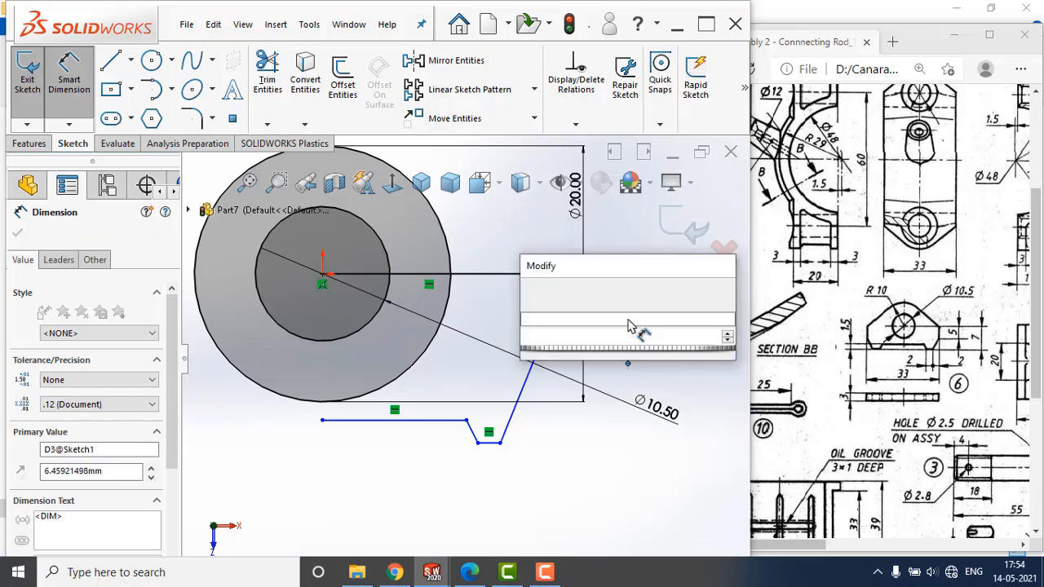
{"action": "key", "text": "Return"}
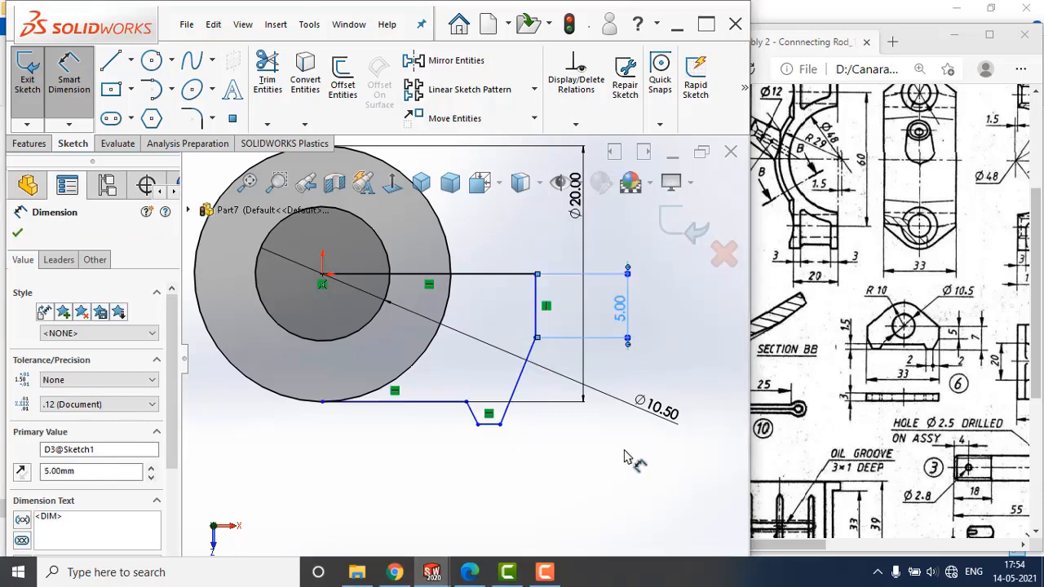
{"action": "left_click", "coordinate": [625, 451]}
Dimension the vertical distance between the foot's bottom line and the horizontal line through the origin as 7 mm.
{"action": "scroll", "coordinate": [506, 457], "scroll_direction": "down", "scroll_amount": 3}
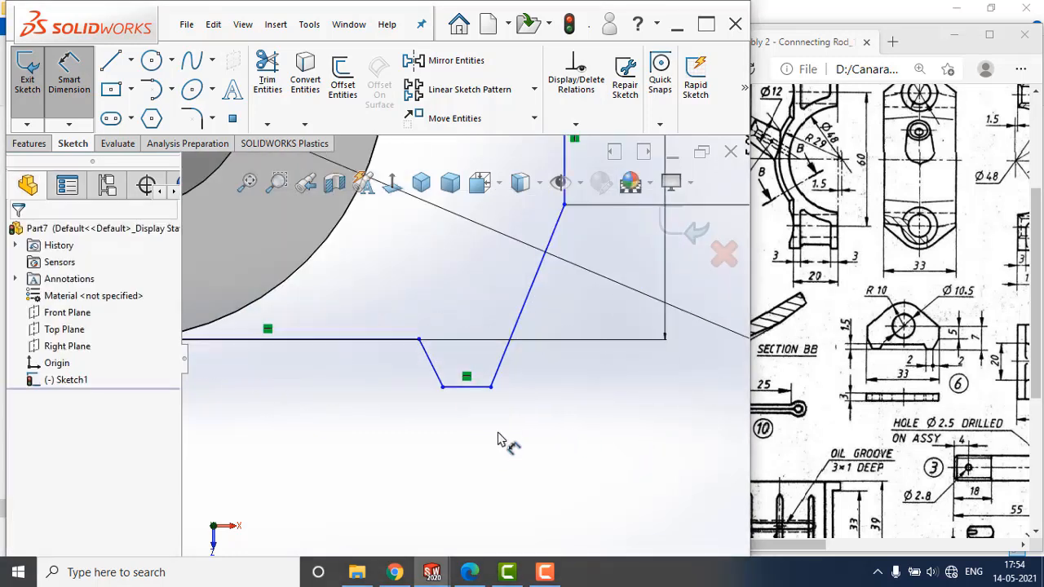
{"action": "left_click", "coordinate": [477, 388]}
{"action": "scroll", "coordinate": [571, 372], "scroll_direction": "up", "scroll_amount": 5}
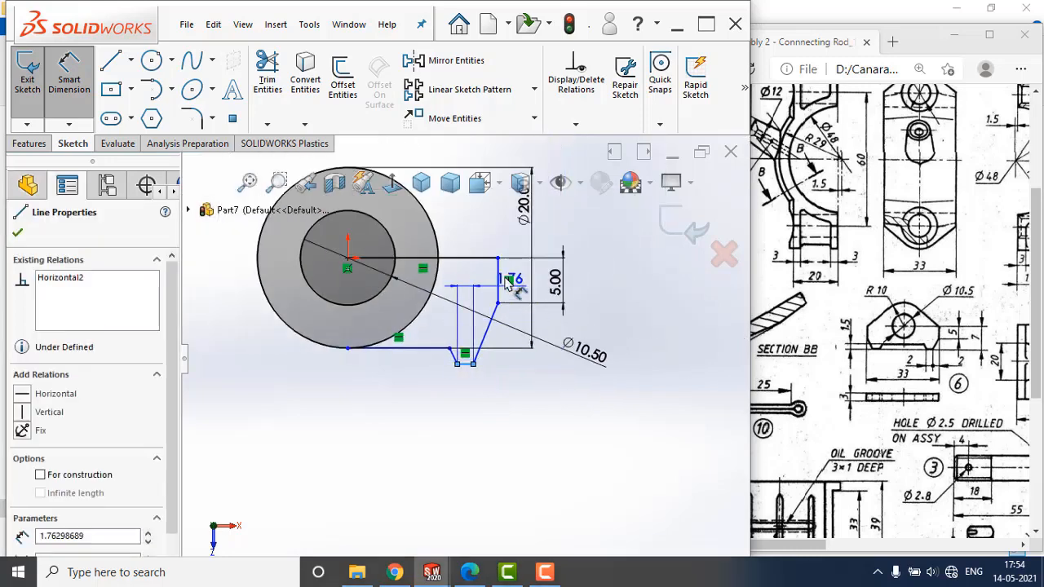
{"action": "left_click", "coordinate": [486, 259]}
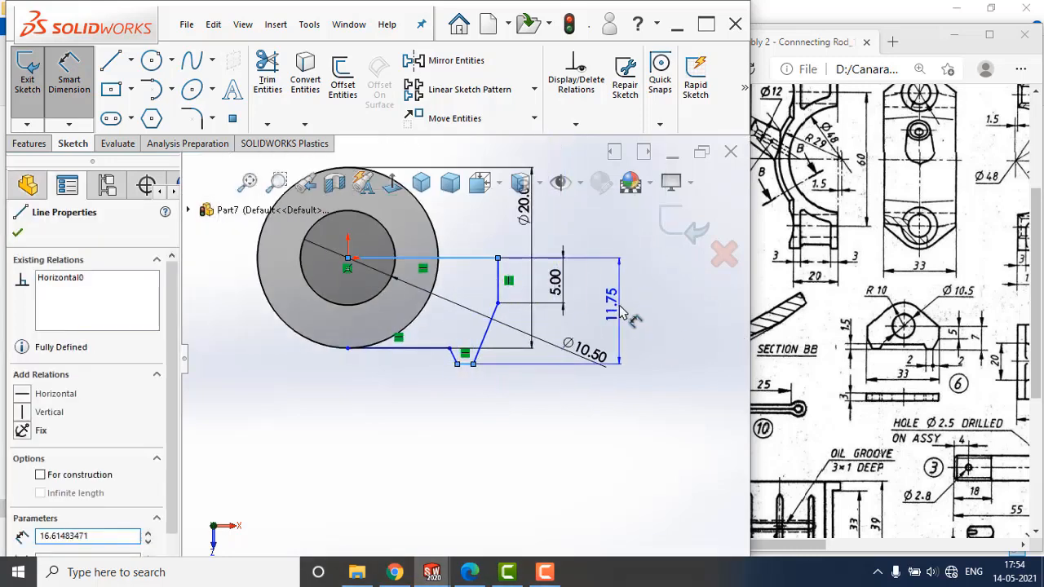
{"action": "left_click", "coordinate": [620, 308]}
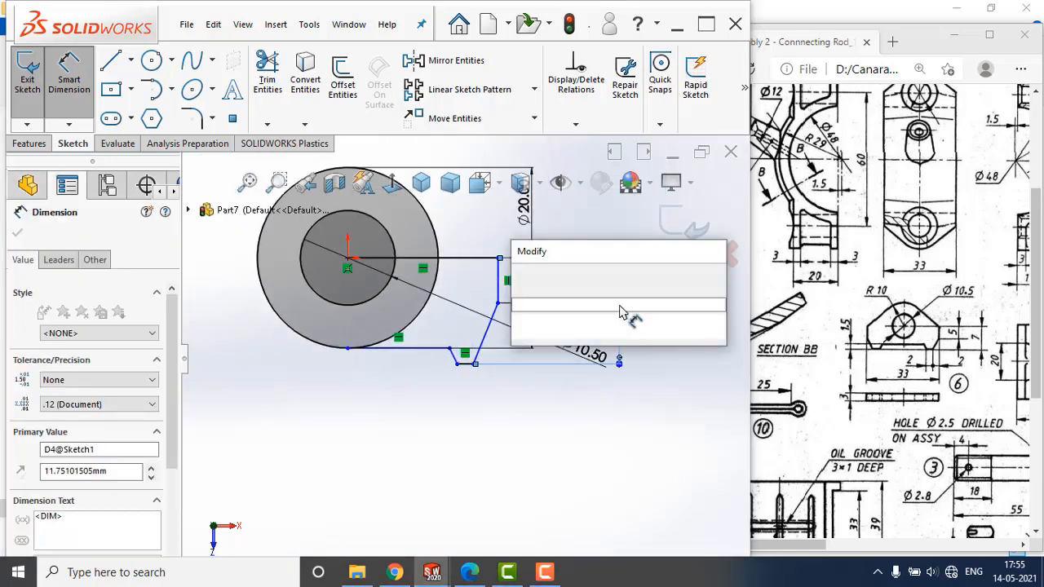
{"action": "type", "text": "7"}
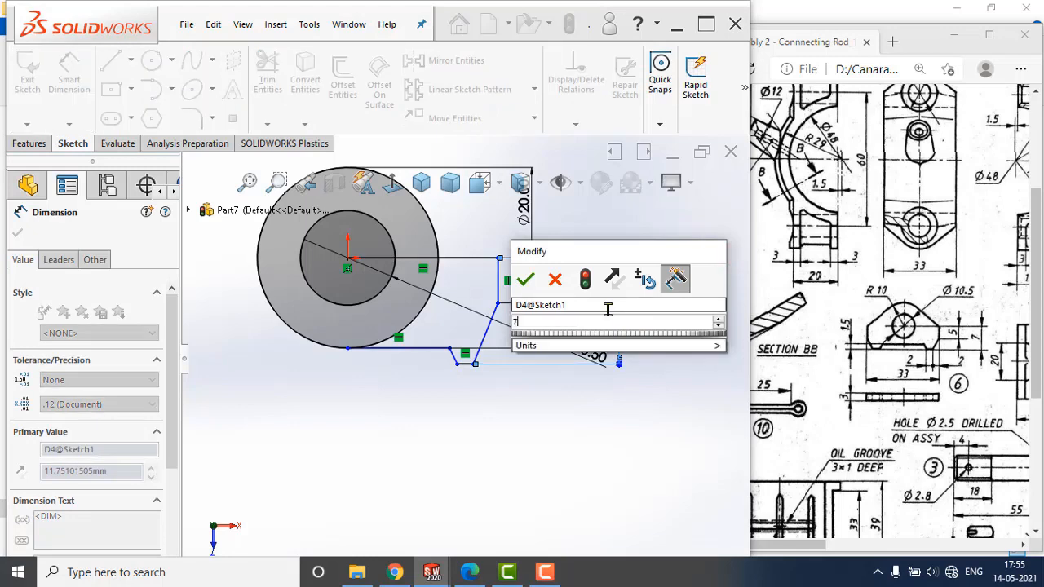
{"action": "key", "text": "Return"}
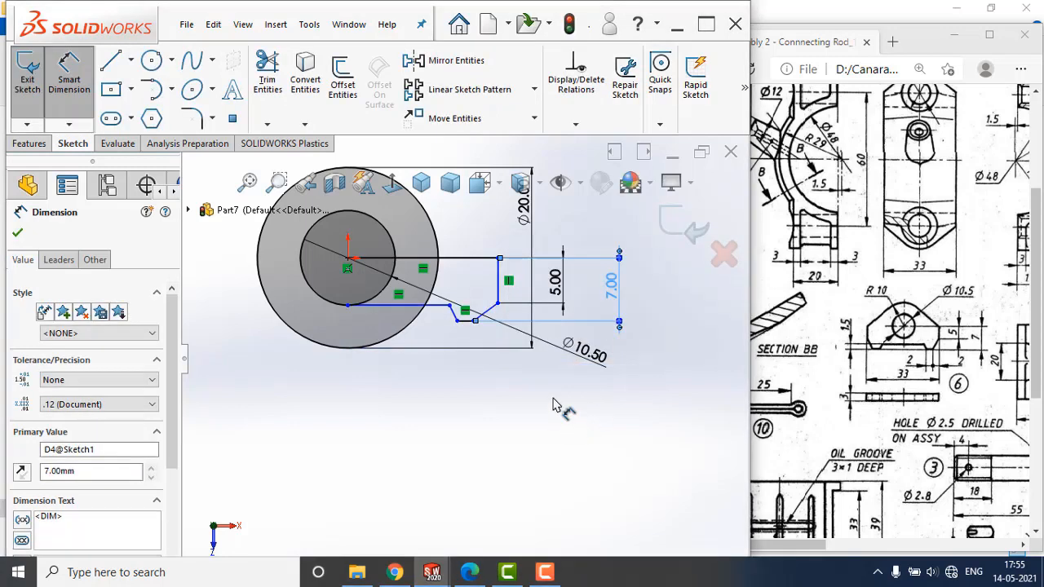
Draw a vertical construction centerline about 3.2 mm long upward from the midpoint of the foot's bottom line.
{"action": "key", "text": "Escape"}
{"action": "scroll", "coordinate": [490, 322], "scroll_direction": "down", "scroll_amount": 5}
{"action": "left_click", "coordinate": [131, 61]}
{"action": "left_click", "coordinate": [131, 105]}
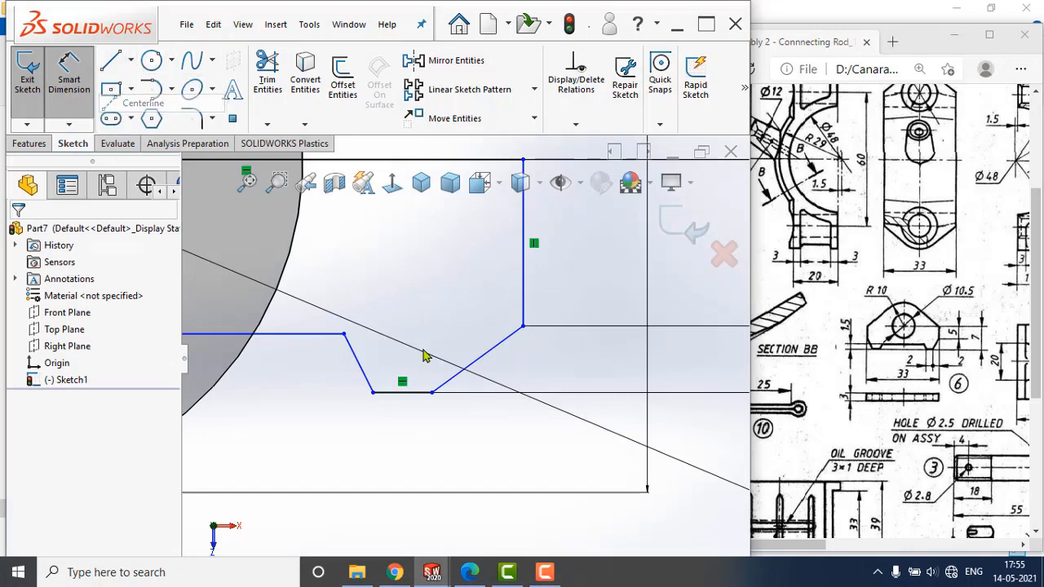
{"action": "left_click", "coordinate": [403, 393]}
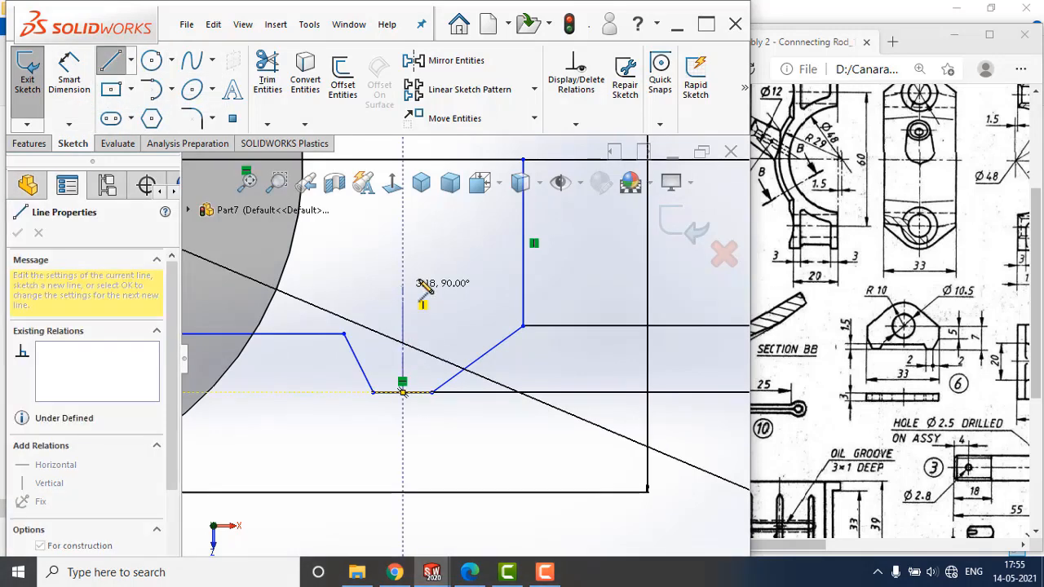
{"action": "left_click", "coordinate": [402, 288]}
{"action": "key", "text": "Escape"}
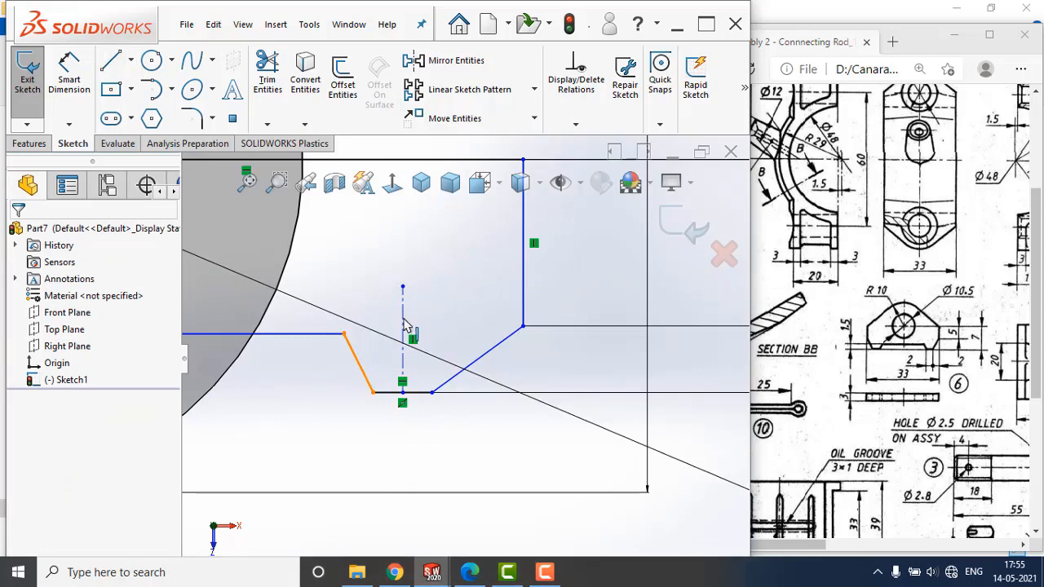
Make the foot's two sloped lines symmetric about the short vertical centerline.
{"action": "left_click", "coordinate": [403, 326]}
{"action": "left_click", "coordinate": [480, 359], "text": "ctrl"}
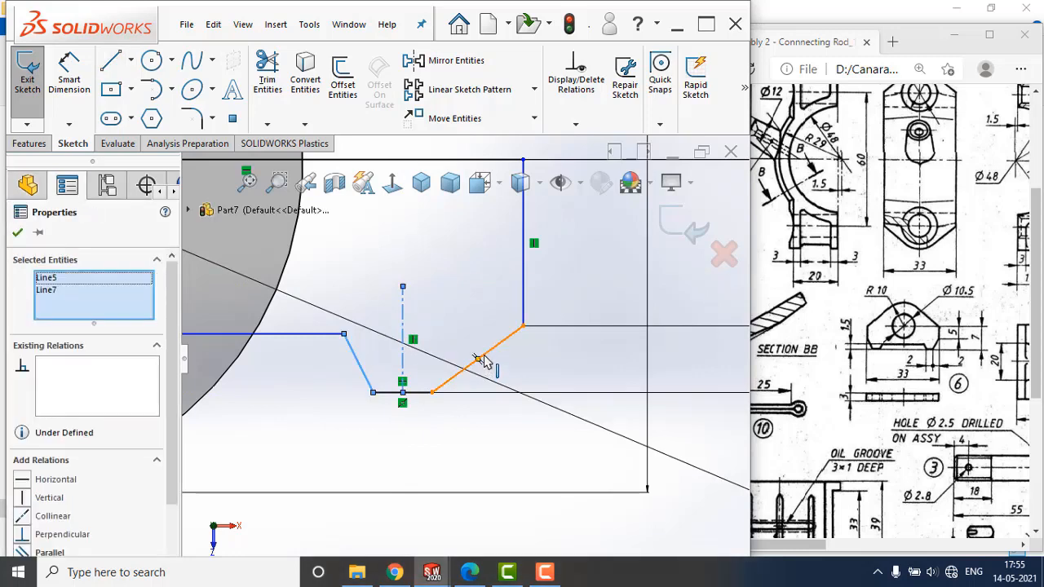
{"action": "left_click", "coordinate": [481, 359], "text": "ctrl"}
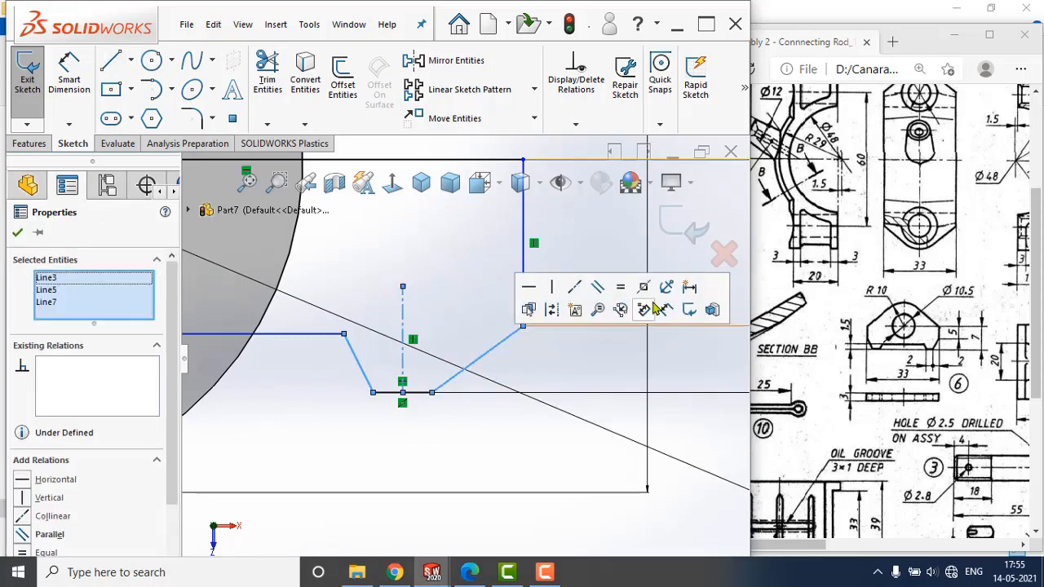
{"action": "left_click", "coordinate": [643, 291]}
{"action": "left_click", "coordinate": [526, 440]}
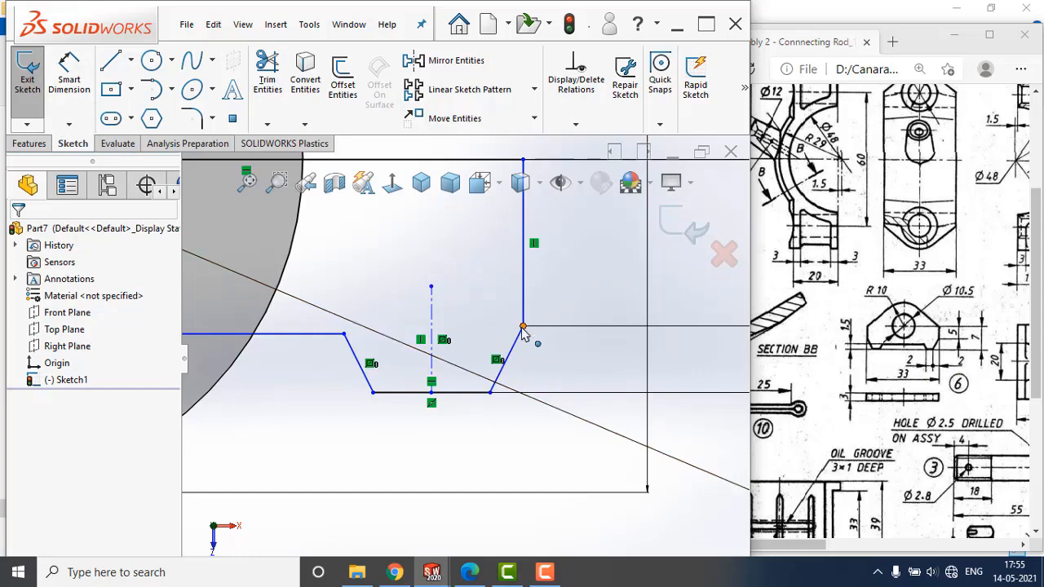
Dimension the horizontal distance between the endpoints of the foot's outer slope as 2 mm.
{"action": "left_click", "coordinate": [67, 67]}
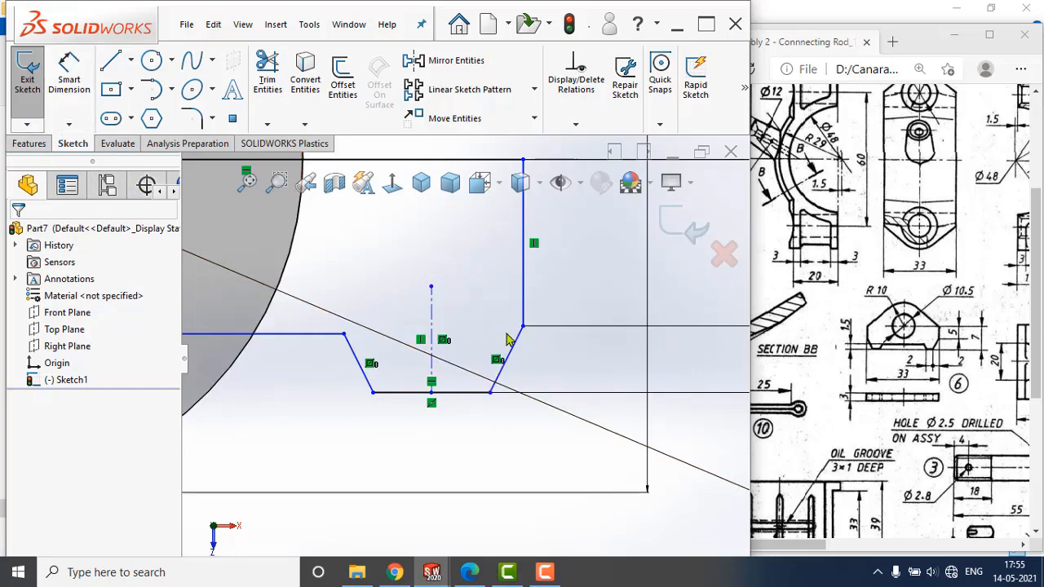
{"action": "left_click", "coordinate": [489, 393]}
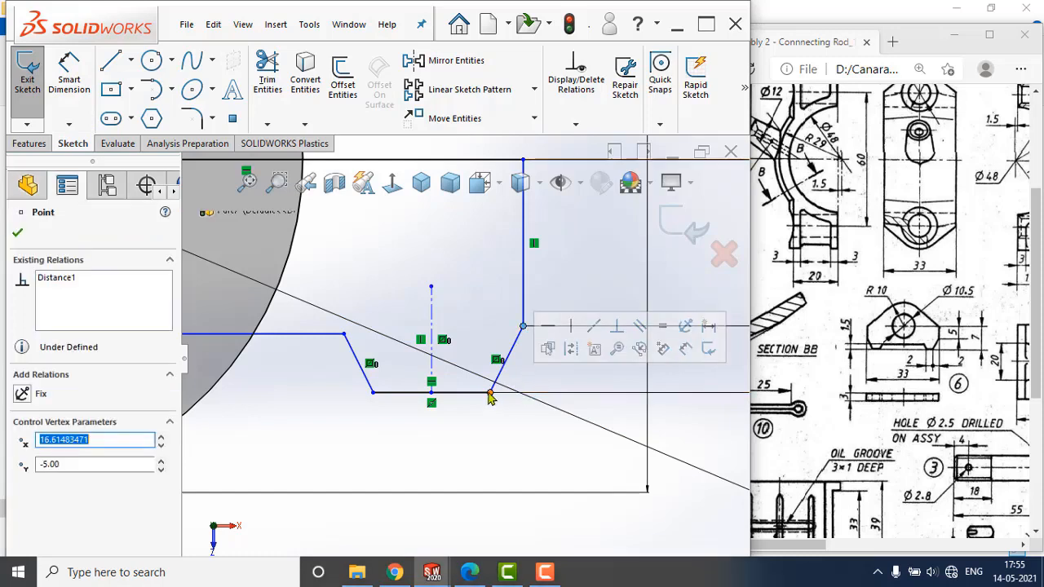
{"action": "left_click", "coordinate": [63, 77]}
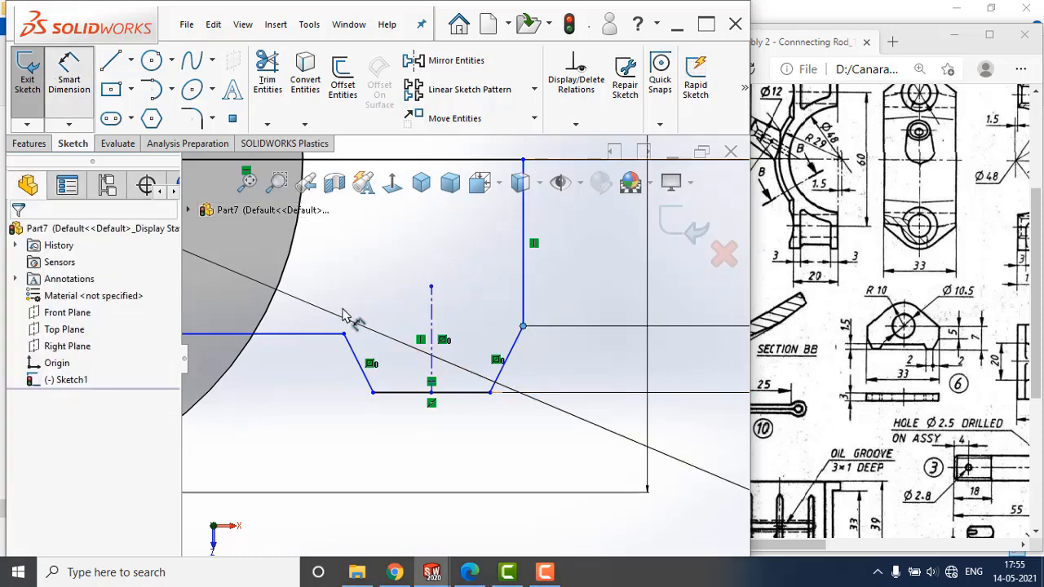
{"action": "left_click", "coordinate": [523, 327]}
{"action": "left_click", "coordinate": [489, 393]}
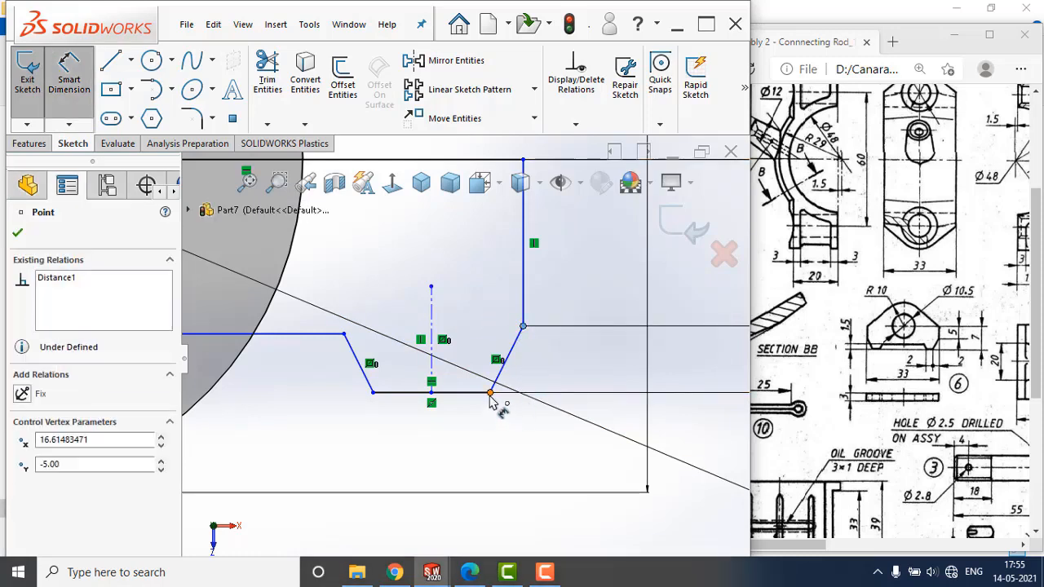
{"action": "left_click", "coordinate": [516, 470]}
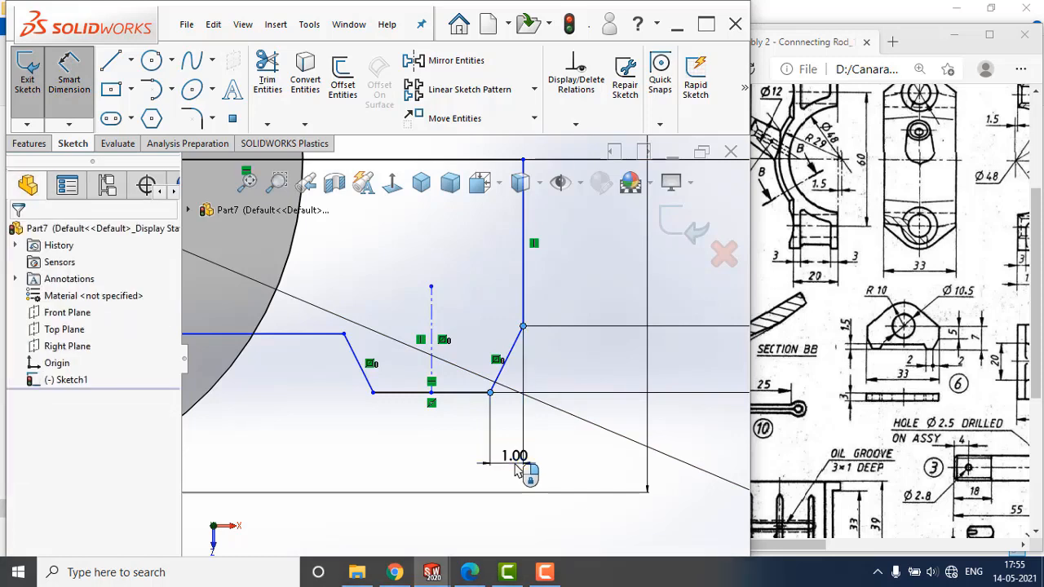
{"action": "key", "text": "Return"}
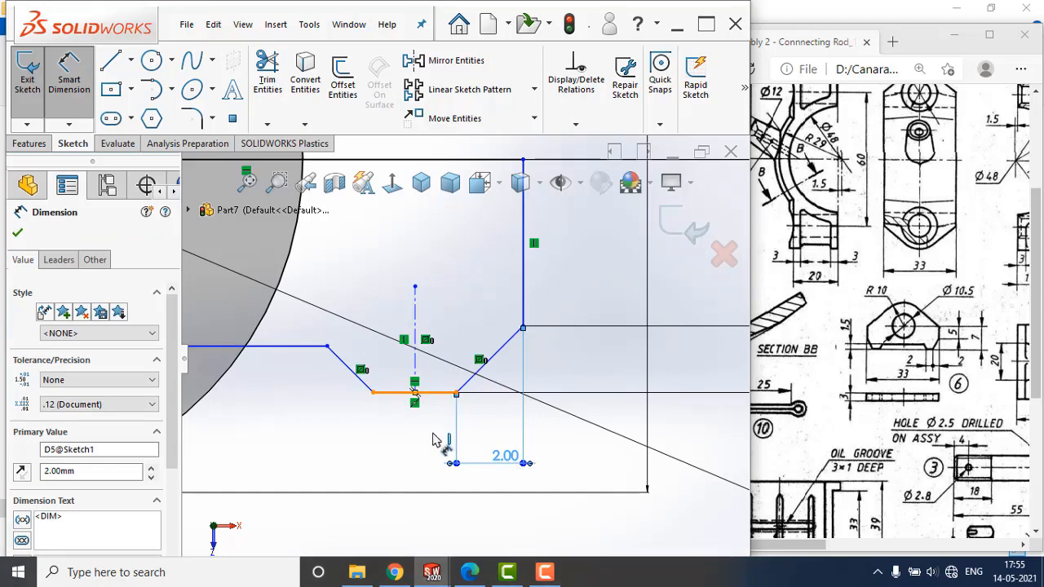
Dimension the foot's horizontal bottom line and set its length to 2 mm.
{"action": "left_click", "coordinate": [434, 394]}
{"action": "left_click", "coordinate": [414, 470]}
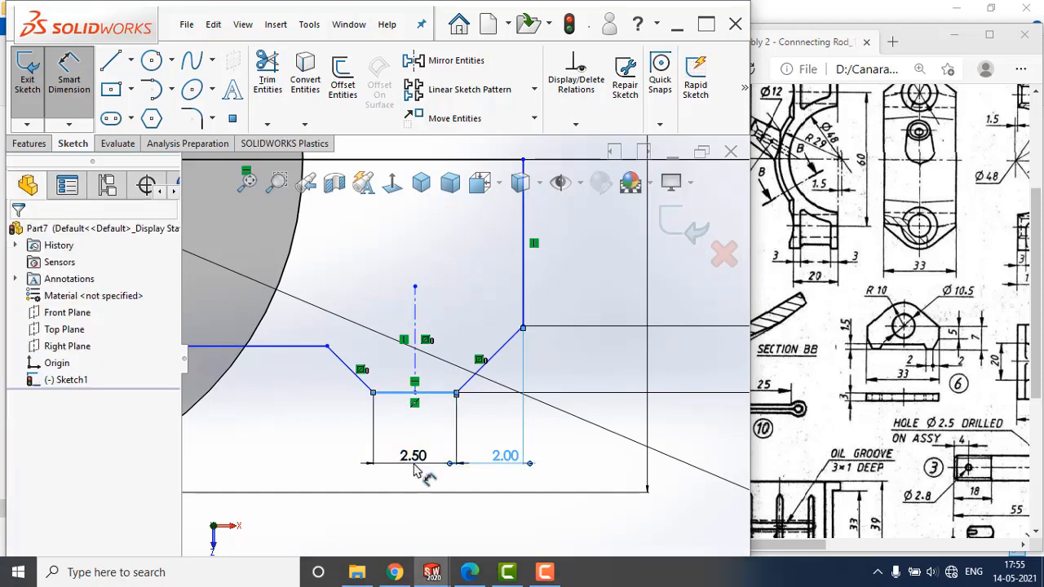
{"action": "key", "text": "Return"}
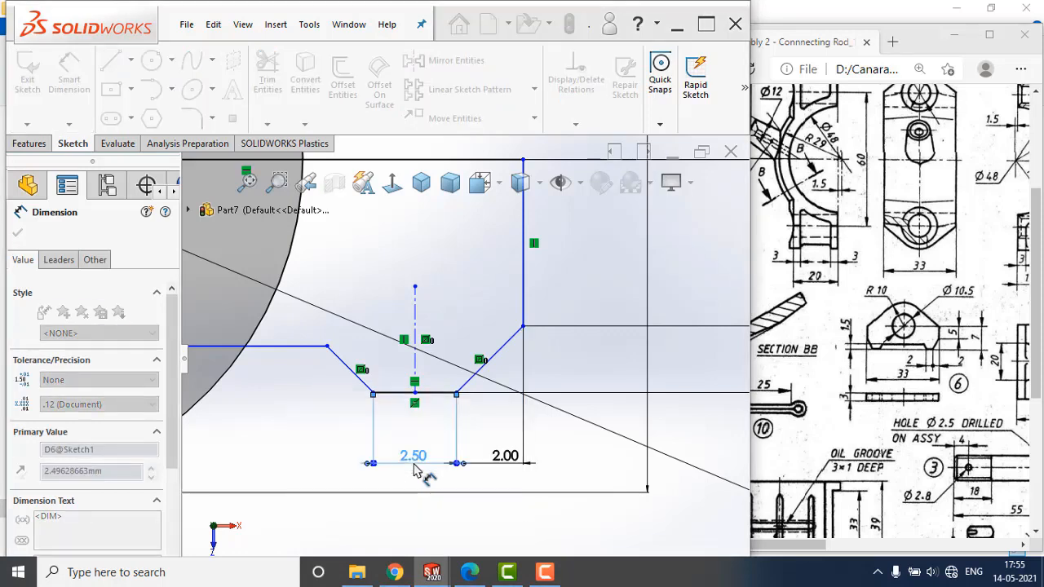
{"action": "key", "text": "Escape"}
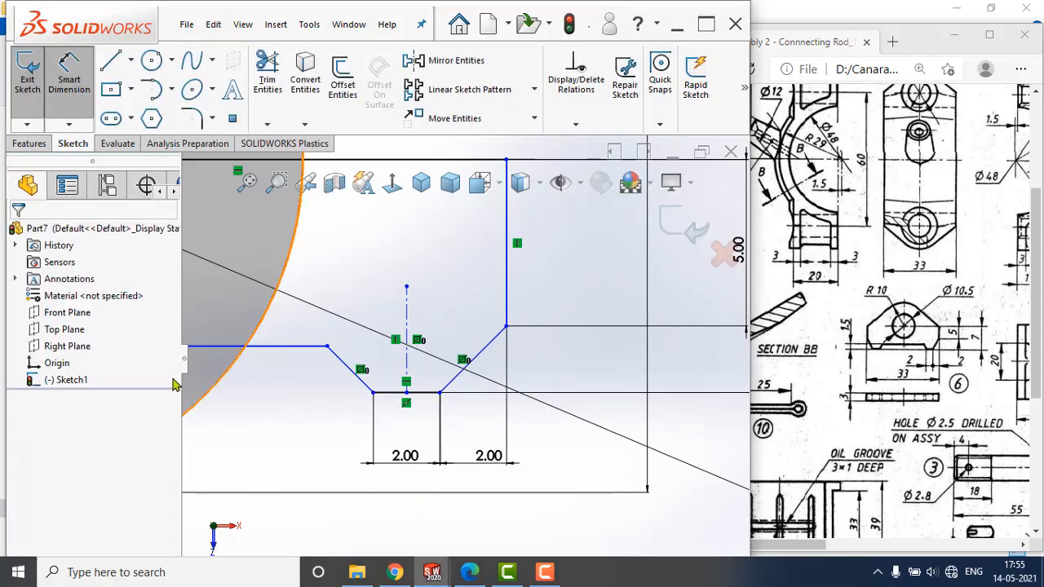
Dimension the vertical distance between the inner horizontal line and the foot's bottom line as 1.5 mm.
{"action": "scroll", "coordinate": [195, 381], "scroll_direction": "up", "scroll_amount": 2}
{"action": "scroll", "coordinate": [359, 375], "scroll_direction": "up", "scroll_amount": 2}
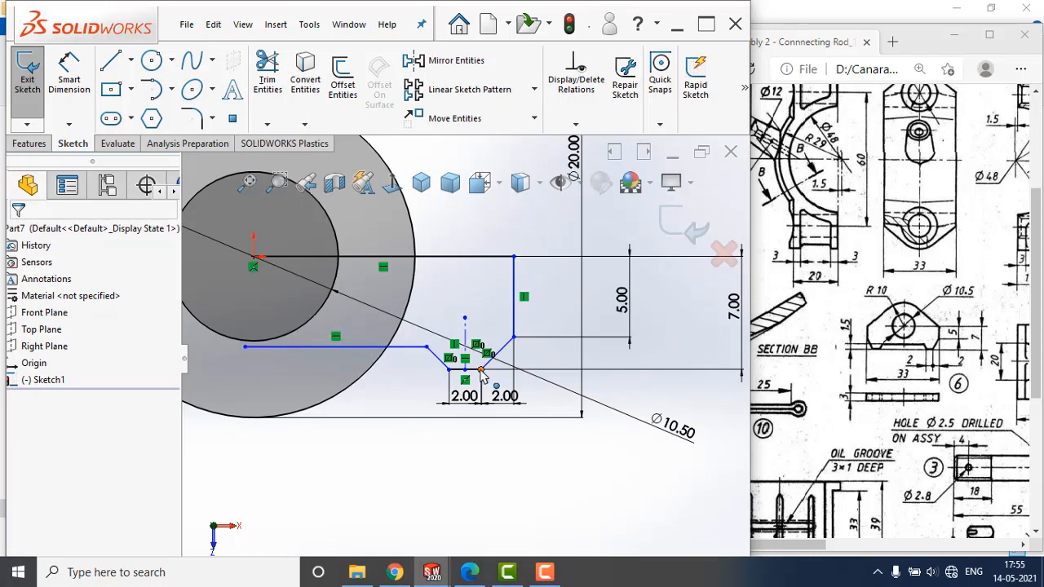
{"action": "scroll", "coordinate": [460, 387], "scroll_direction": "down", "scroll_amount": 2}
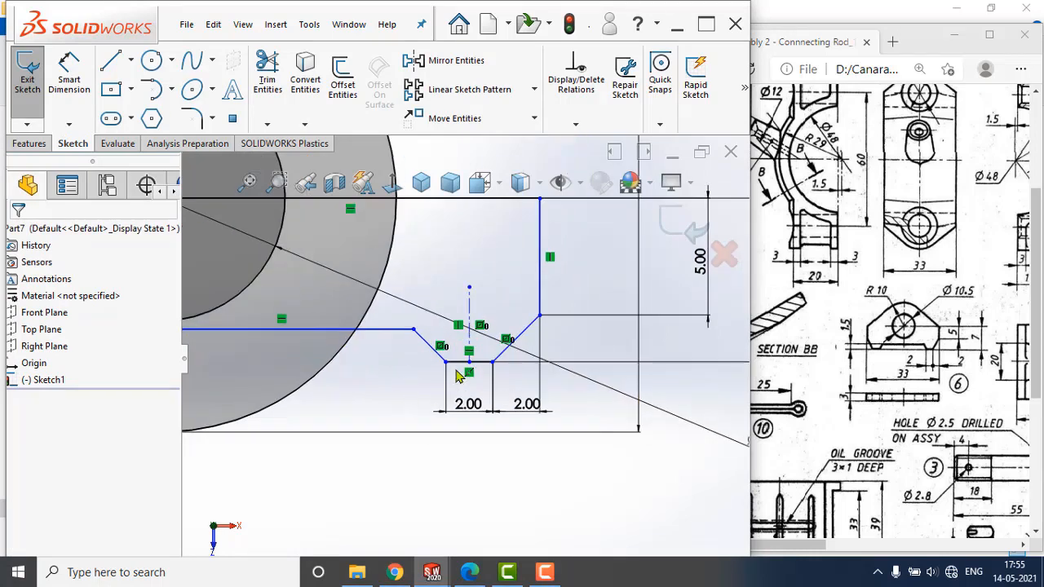
{"action": "left_click", "coordinate": [78, 72]}
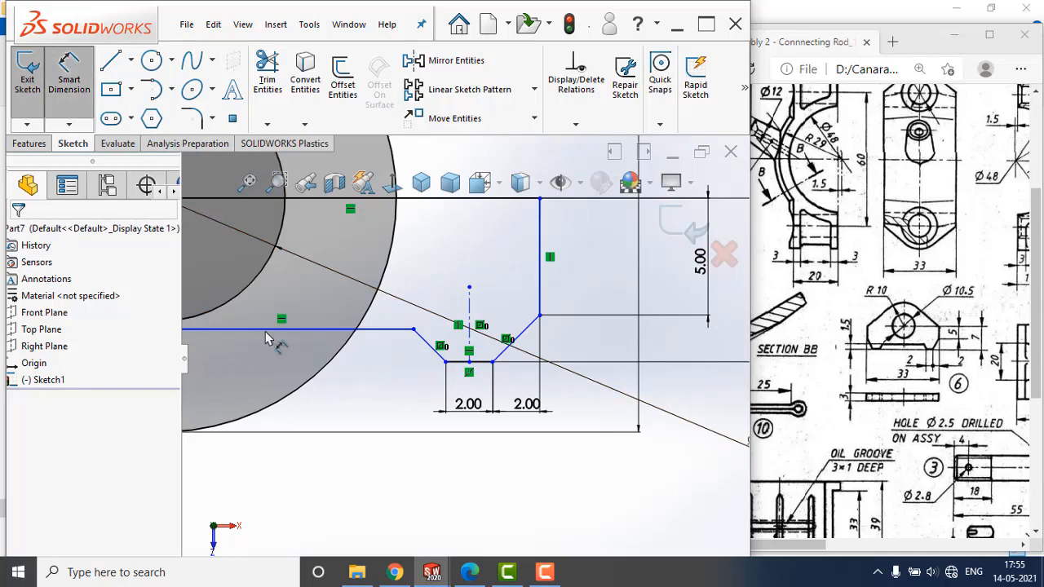
{"action": "left_click", "coordinate": [369, 330]}
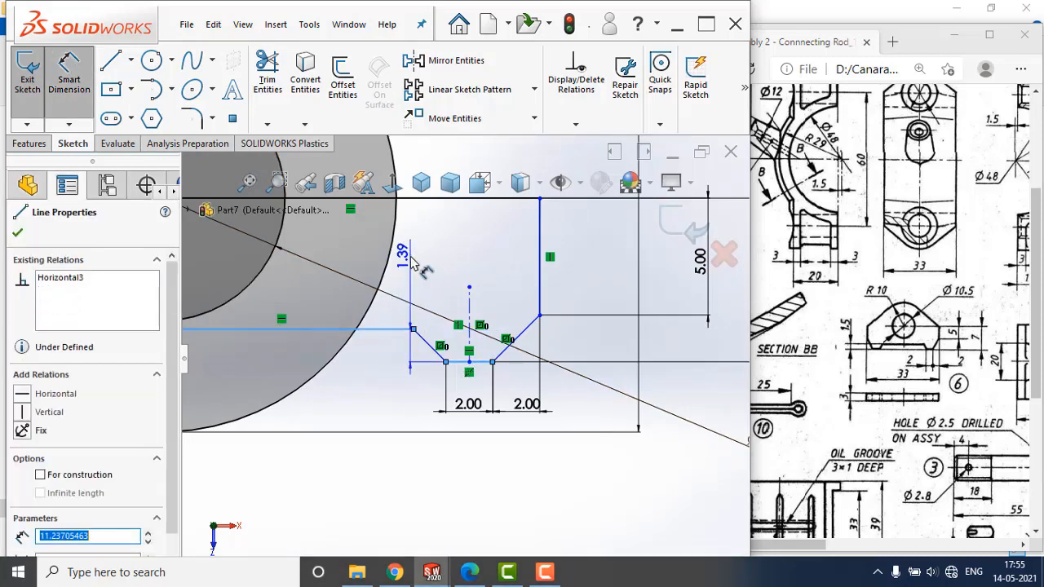
{"action": "left_click", "coordinate": [411, 258]}
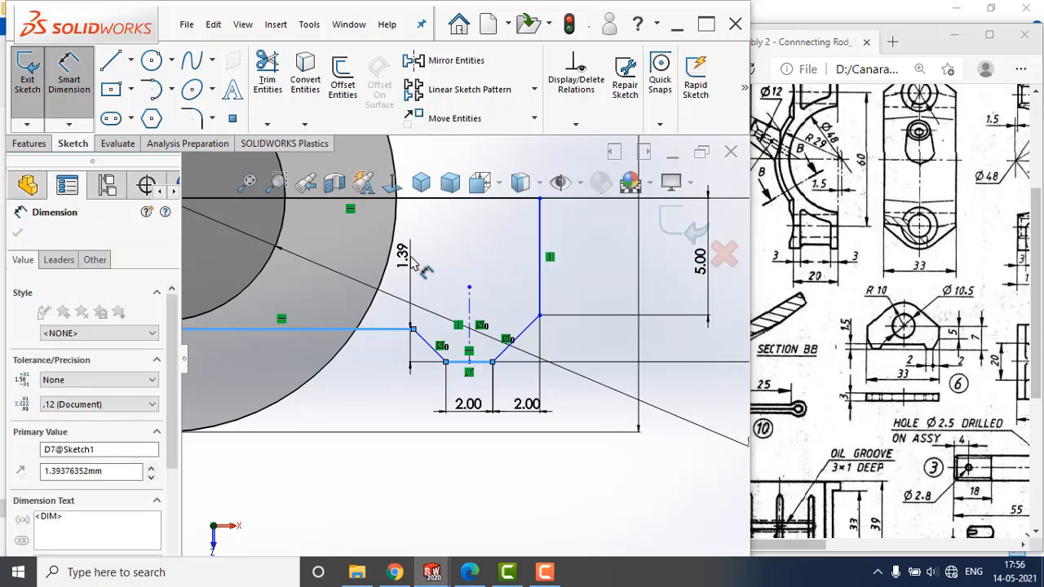
{"action": "key", "text": "Return"}
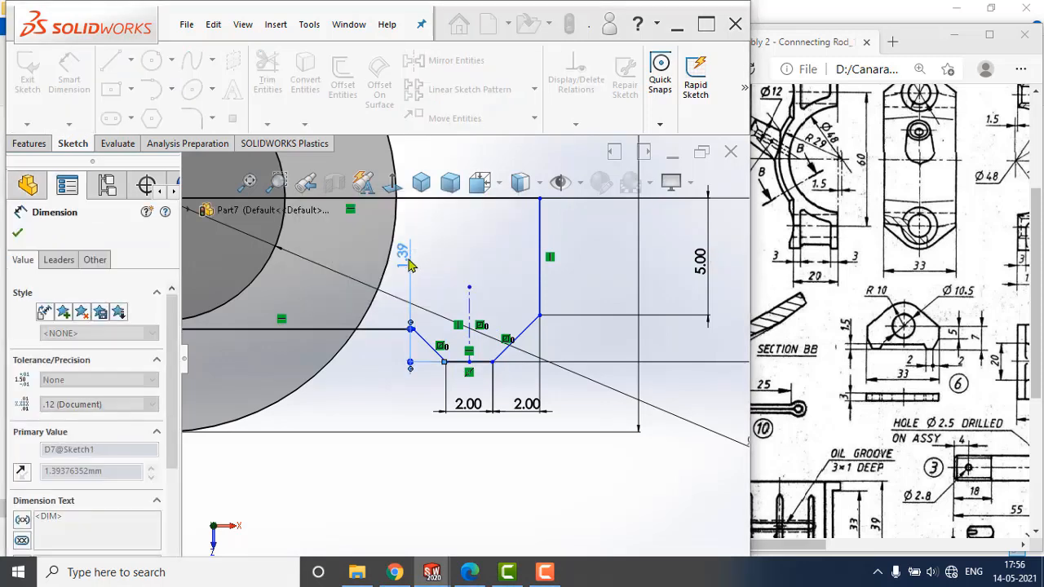
{"action": "scroll", "coordinate": [573, 338], "scroll_direction": "up", "scroll_amount": 1}
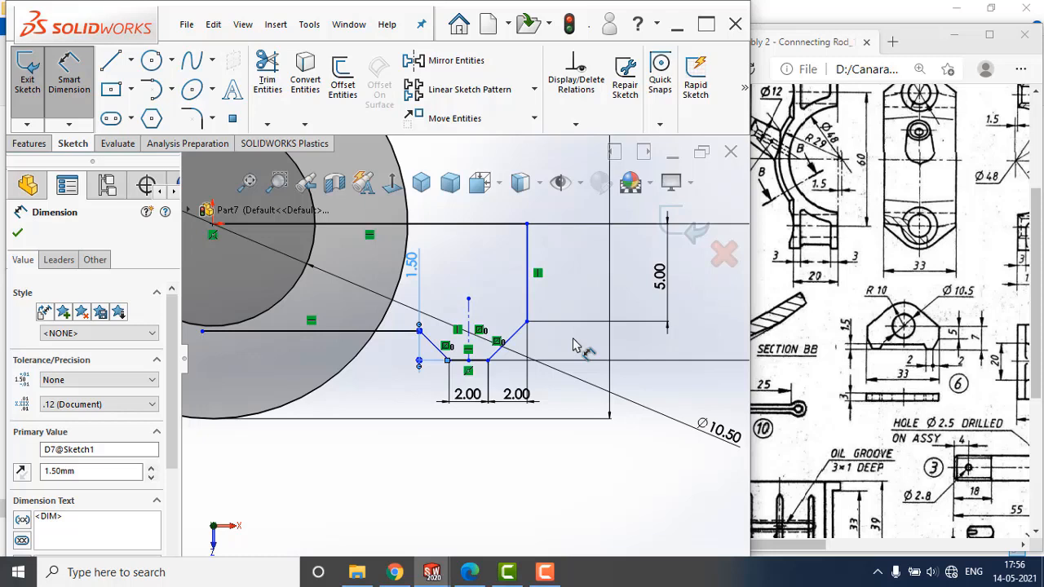
{"action": "scroll", "coordinate": [514, 294], "scroll_direction": "up", "scroll_amount": 2}
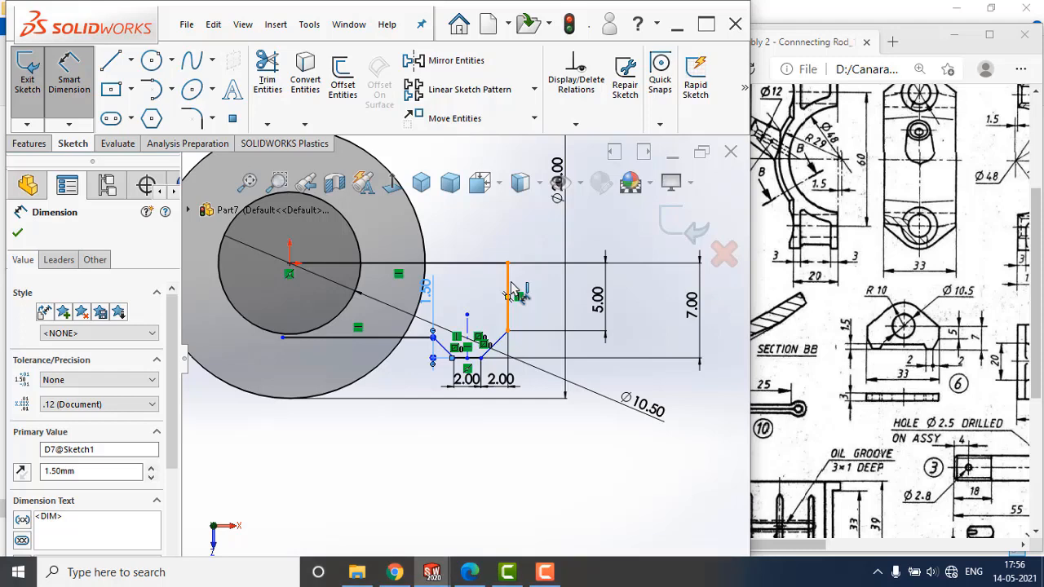
{"action": "left_click", "coordinate": [508, 294]}
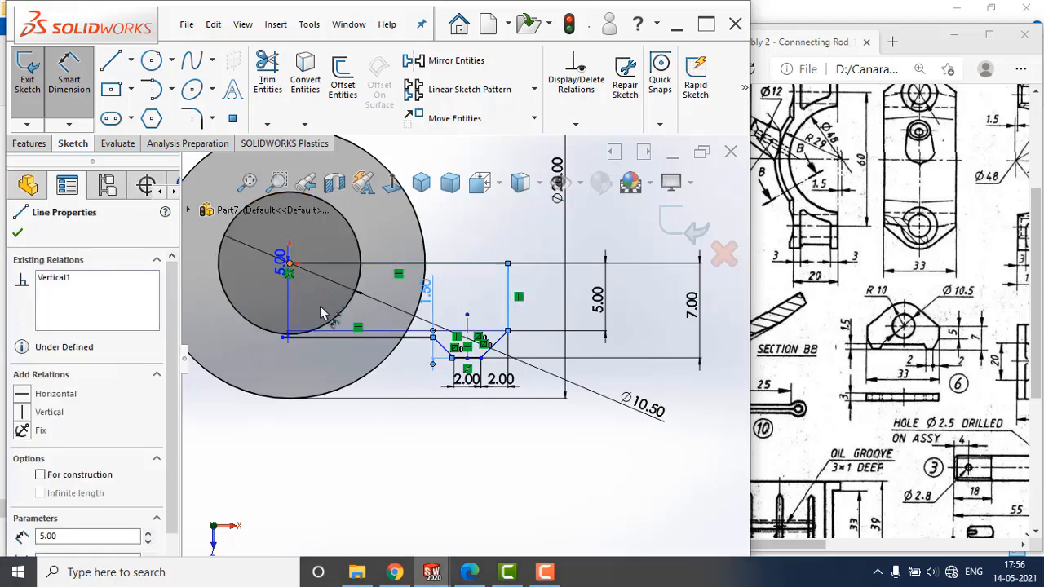
{"action": "key", "text": "Escape"}
Draw a construction centerline from the origin to the open end of the lower horizontal line and make it vertical.
{"action": "left_click", "coordinate": [129, 62]}
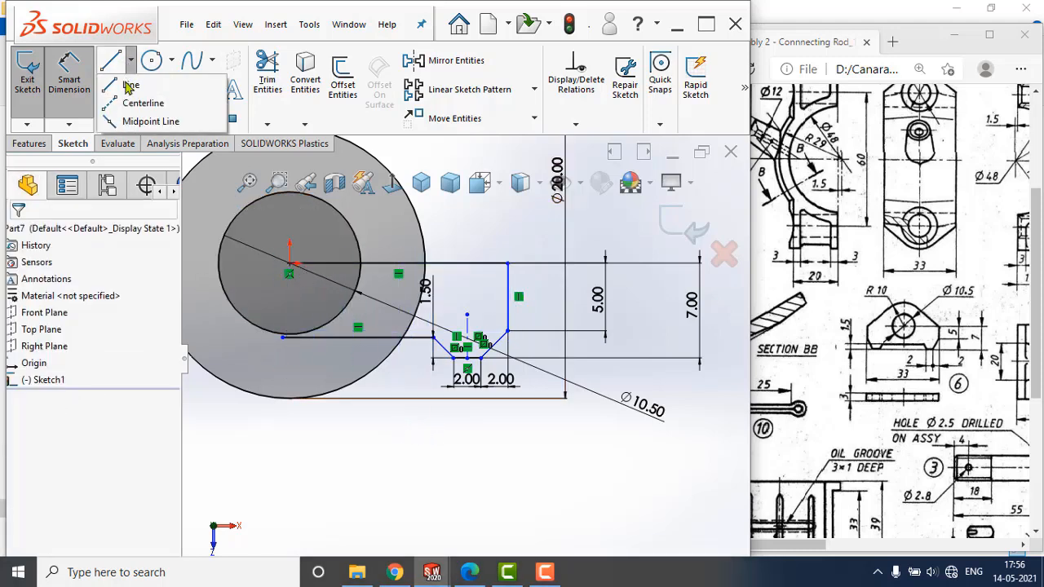
{"action": "left_click", "coordinate": [118, 104]}
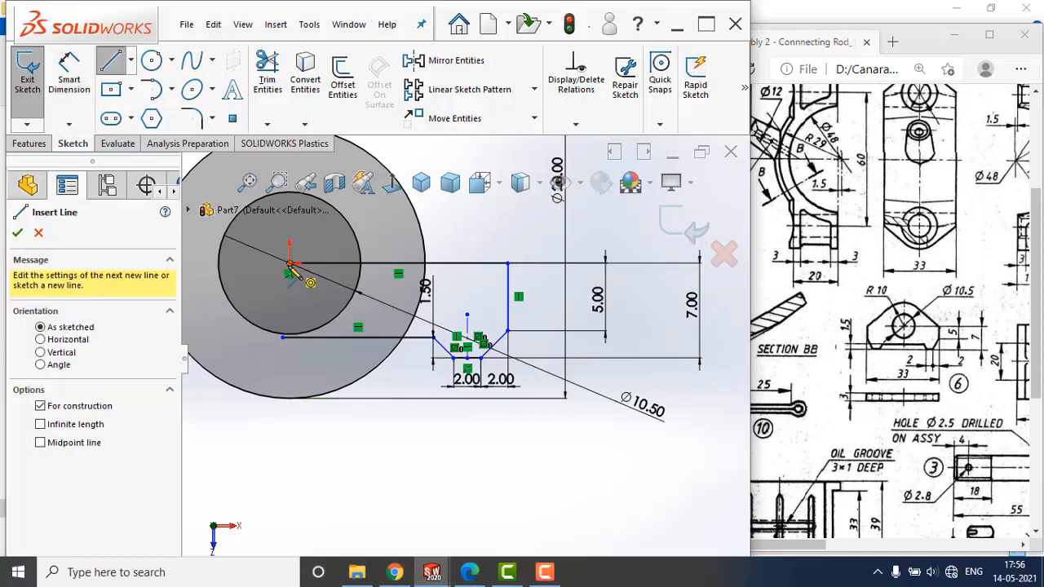
{"action": "left_click", "coordinate": [290, 273]}
{"action": "left_click", "coordinate": [283, 337]}
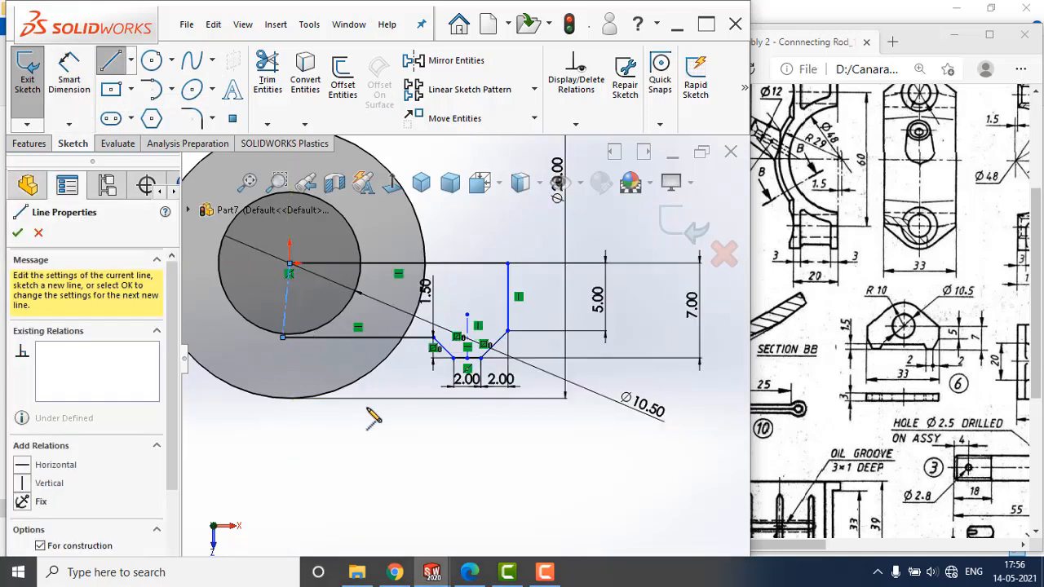
{"action": "key", "text": "Escape"}
{"action": "key", "text": "Escape"}
{"action": "left_click", "coordinate": [292, 303]}
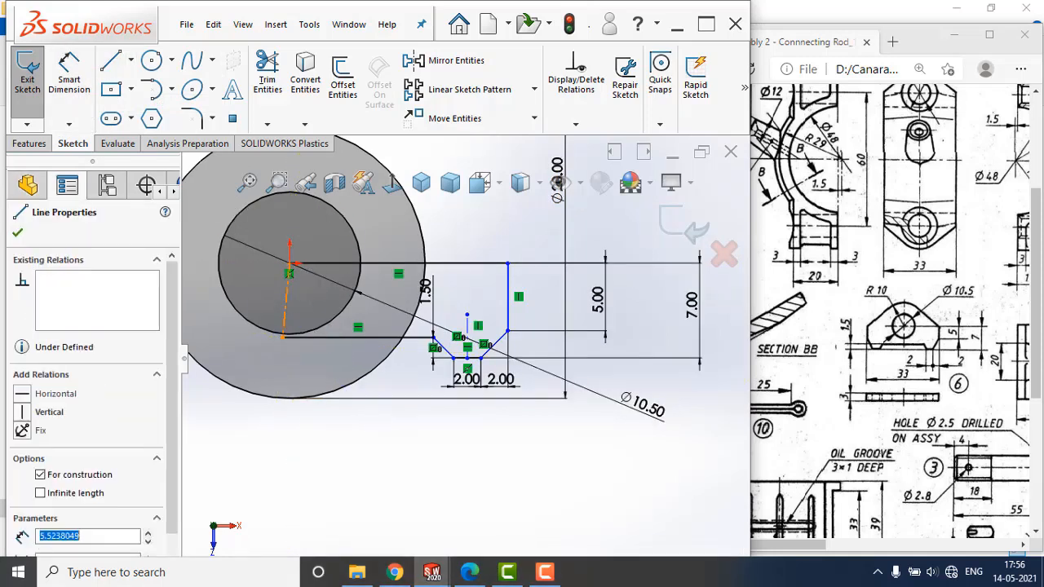
{"action": "left_click", "coordinate": [351, 234]}
{"action": "left_click", "coordinate": [365, 434]}
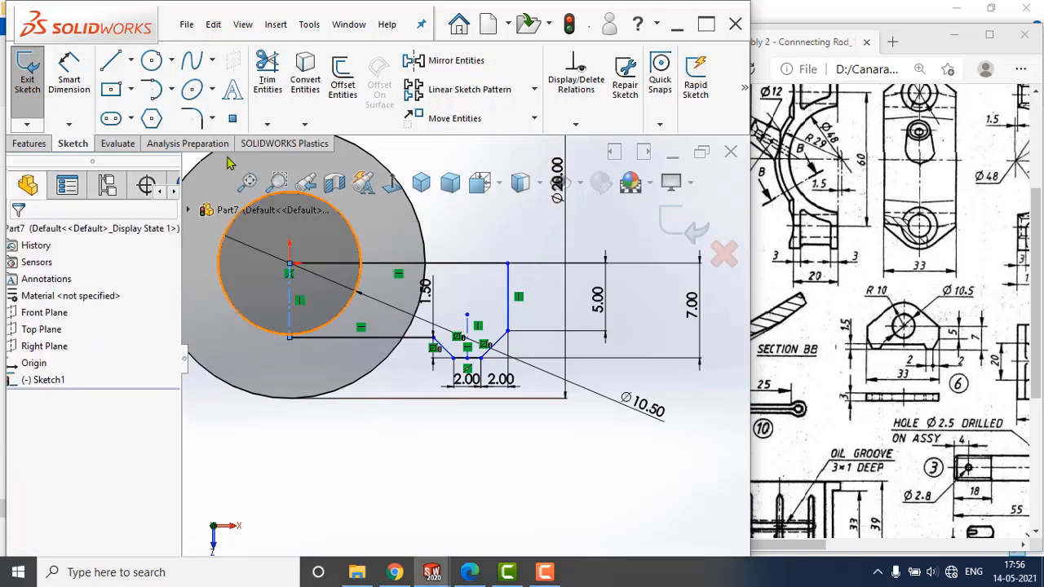
Dimension the outer vertical side line from the origin's centerline as a doubled distance of 33 mm, placed below the circles.
{"action": "left_click", "coordinate": [79, 78]}
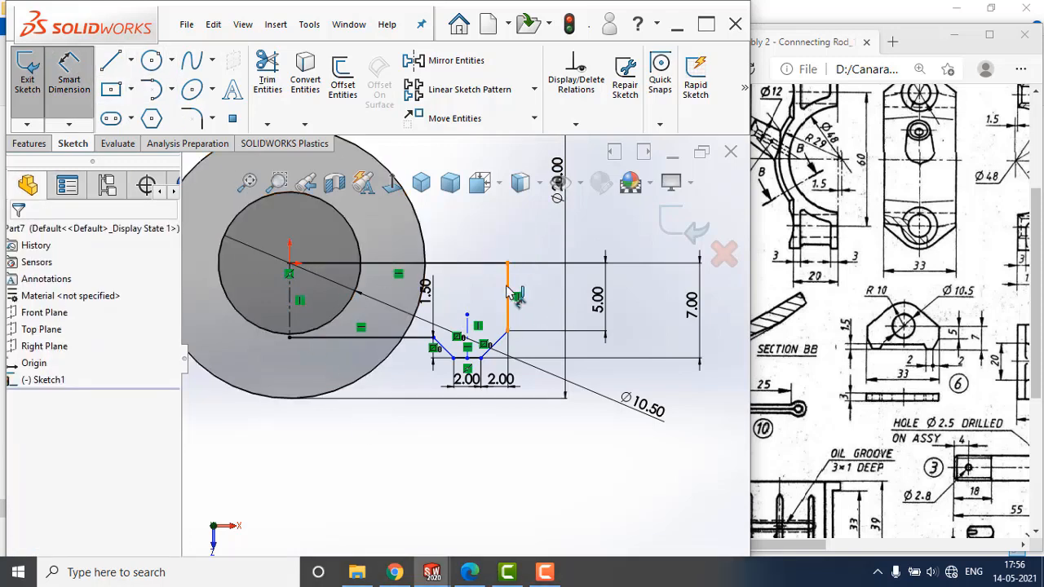
{"action": "left_click", "coordinate": [285, 302]}
{"action": "left_click", "coordinate": [290, 302]}
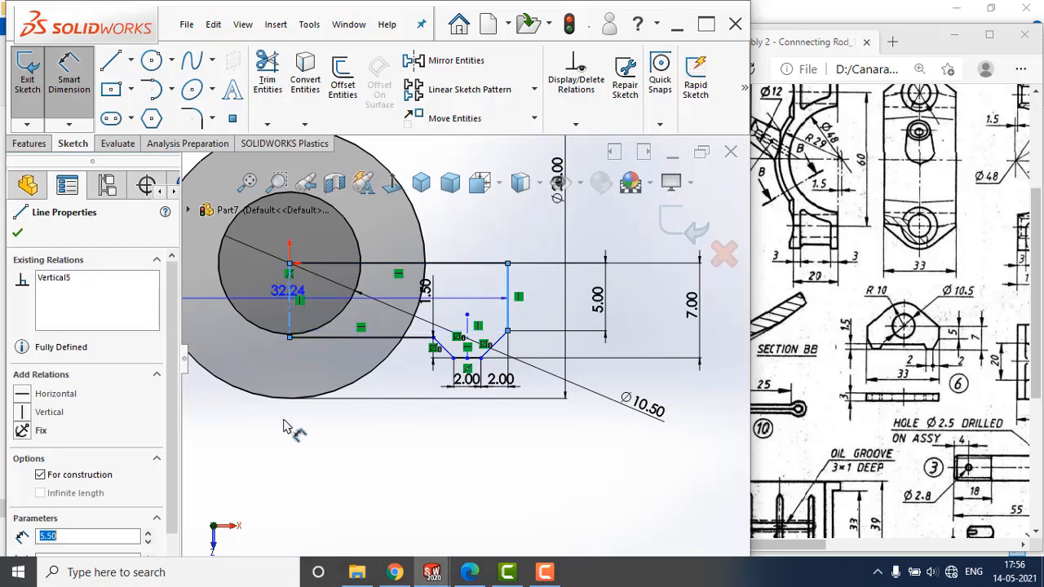
{"action": "left_click", "coordinate": [275, 474]}
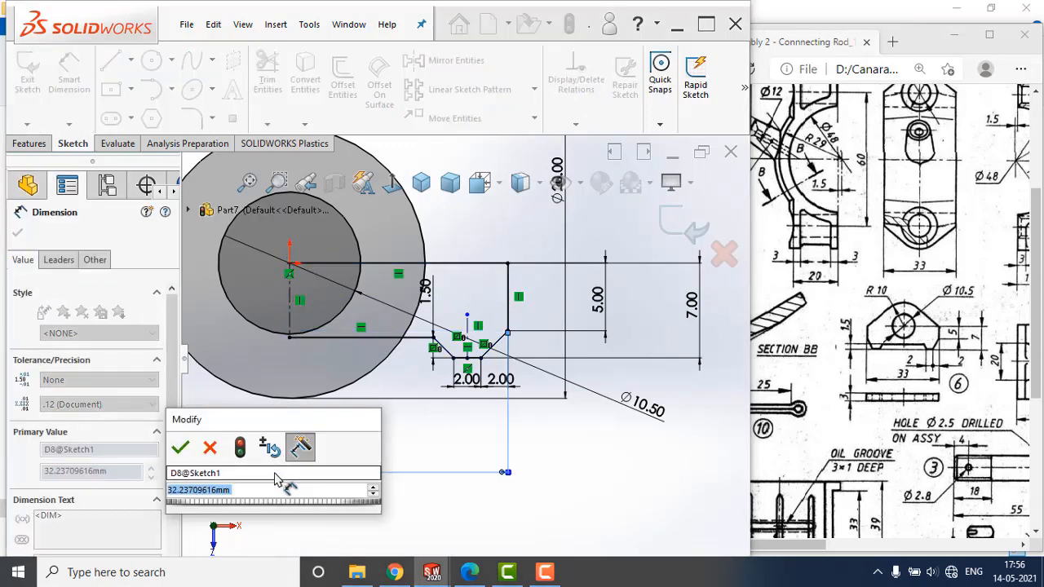
{"action": "type", "text": "33"}
{"action": "key", "text": "Return"}
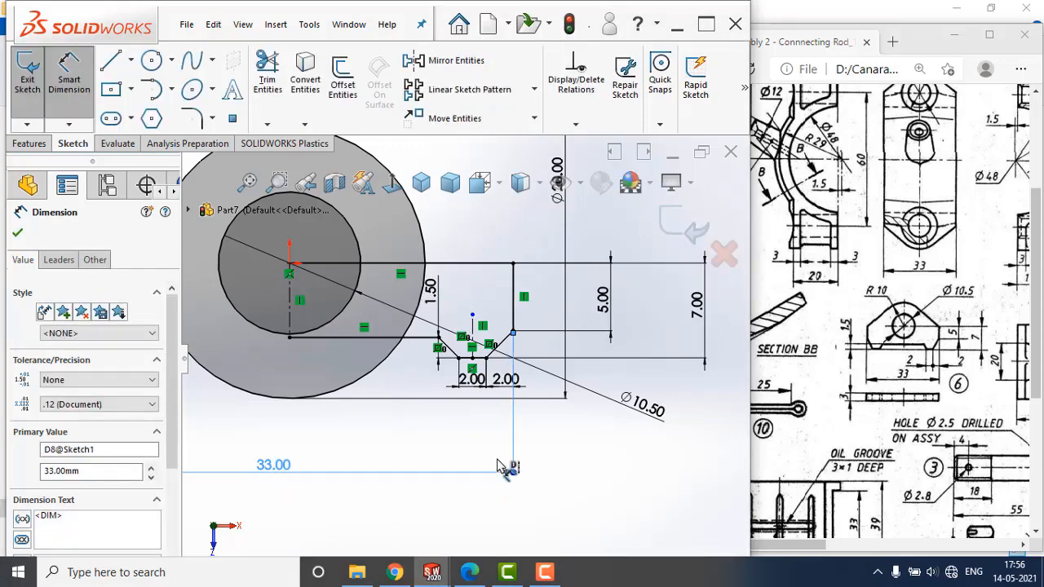
{"action": "key", "text": "Escape"}
{"action": "scroll", "coordinate": [395, 363], "scroll_direction": "down", "scroll_amount": 3}
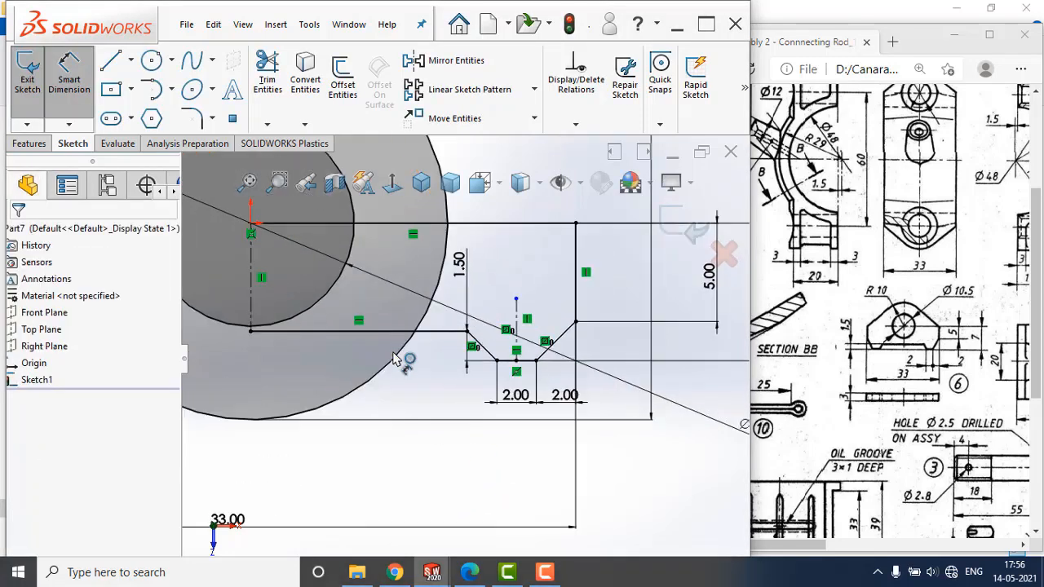
{"action": "scroll", "coordinate": [396, 363], "scroll_direction": "up", "scroll_amount": 3}
{"action": "scroll", "coordinate": [275, 372], "scroll_direction": "up", "scroll_amount": 2}
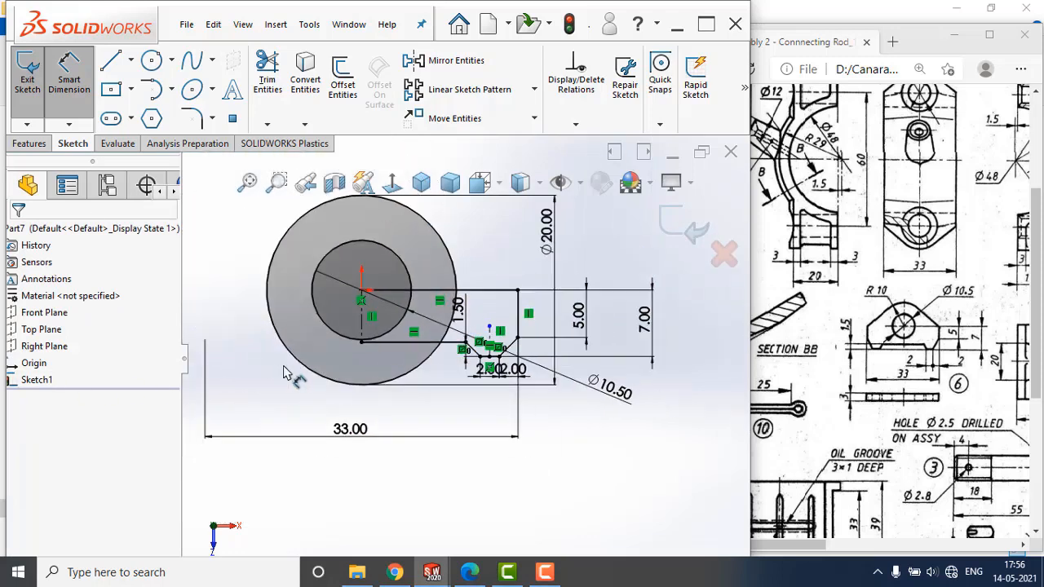
{"action": "scroll", "coordinate": [353, 363], "scroll_direction": "down", "scroll_amount": 2}
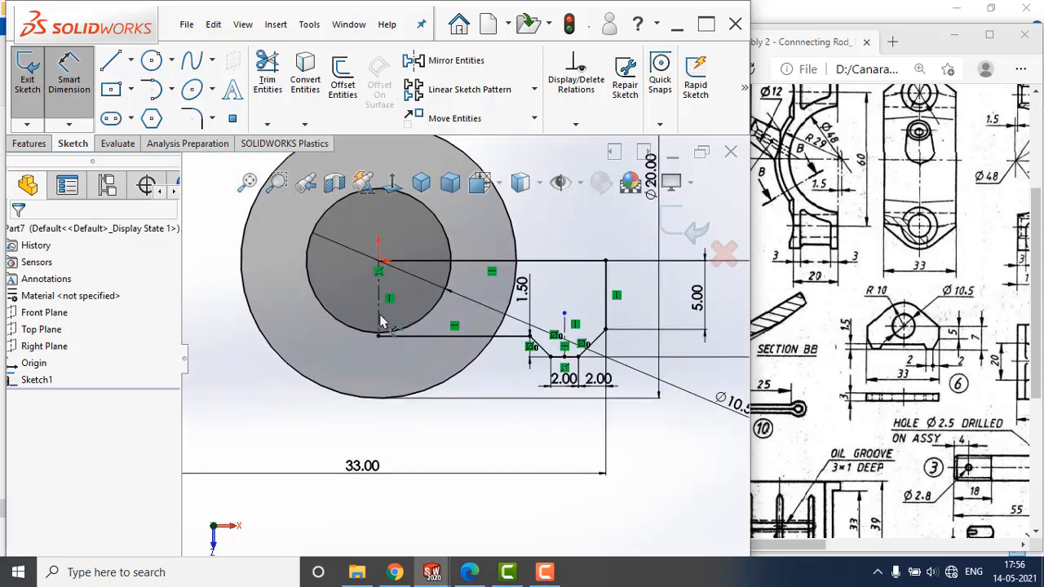
{"action": "left_click", "coordinate": [428, 69]}
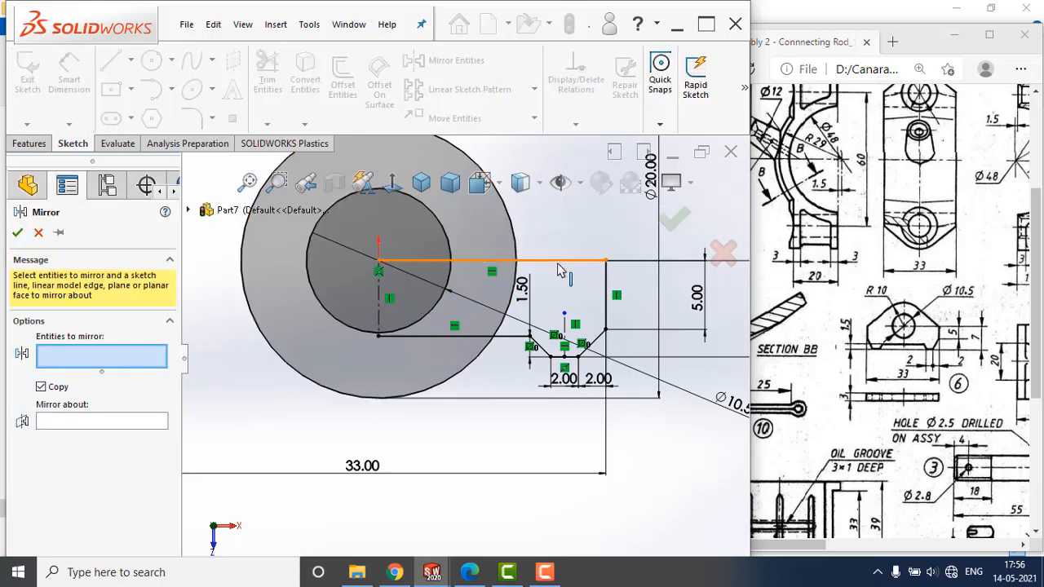
{"action": "left_click", "coordinate": [38, 232]}
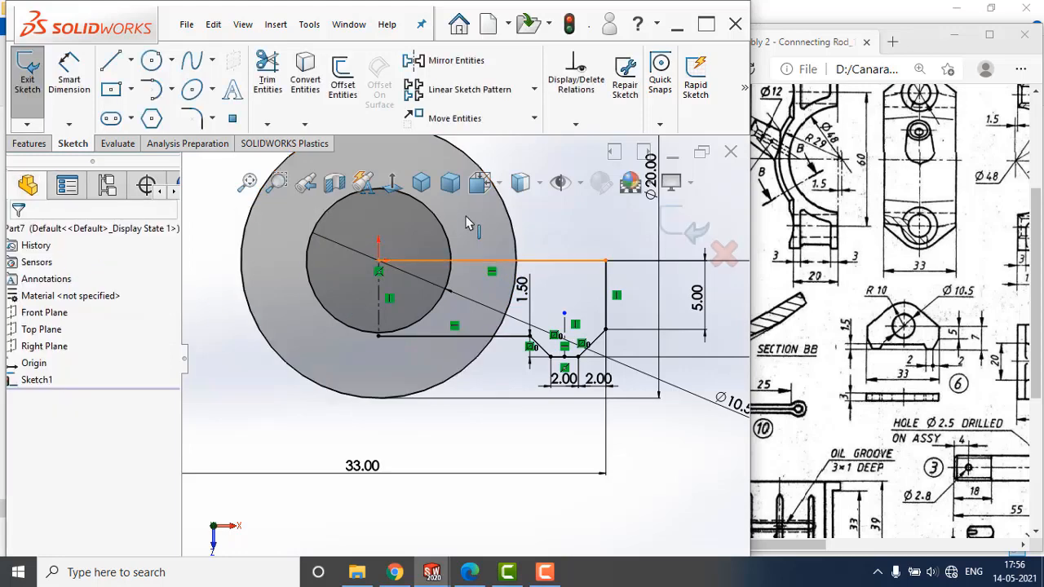
Draw a line from the upper end of the outer vertical side line, ending tangent on the upper part of the outer circle.
{"action": "scroll", "coordinate": [533, 262], "scroll_direction": "up", "scroll_amount": 2}
{"action": "scroll", "coordinate": [546, 261], "scroll_direction": "down", "scroll_amount": 3}
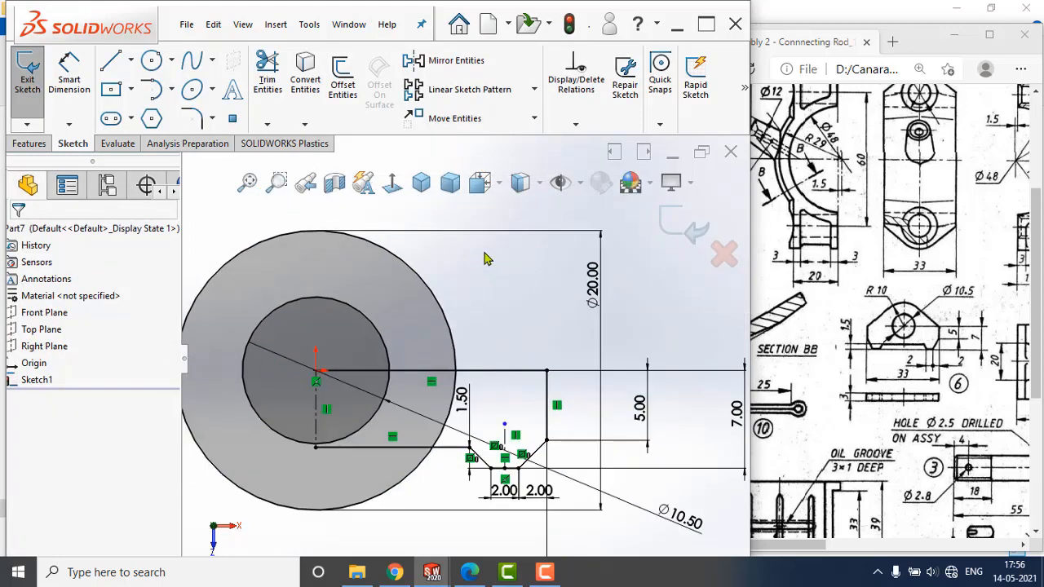
{"action": "left_click", "coordinate": [114, 62]}
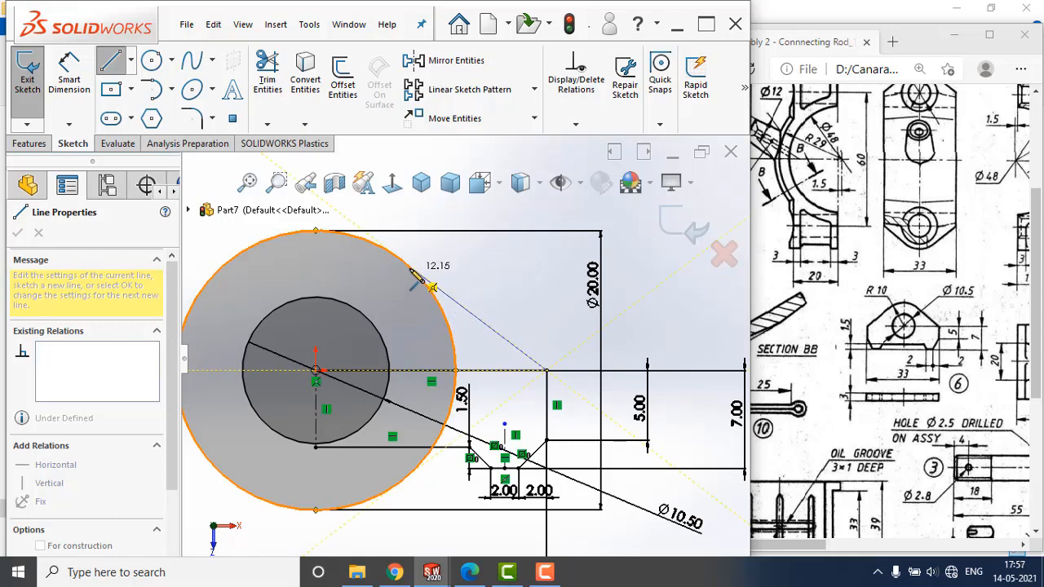
{"action": "left_click", "coordinate": [400, 259]}
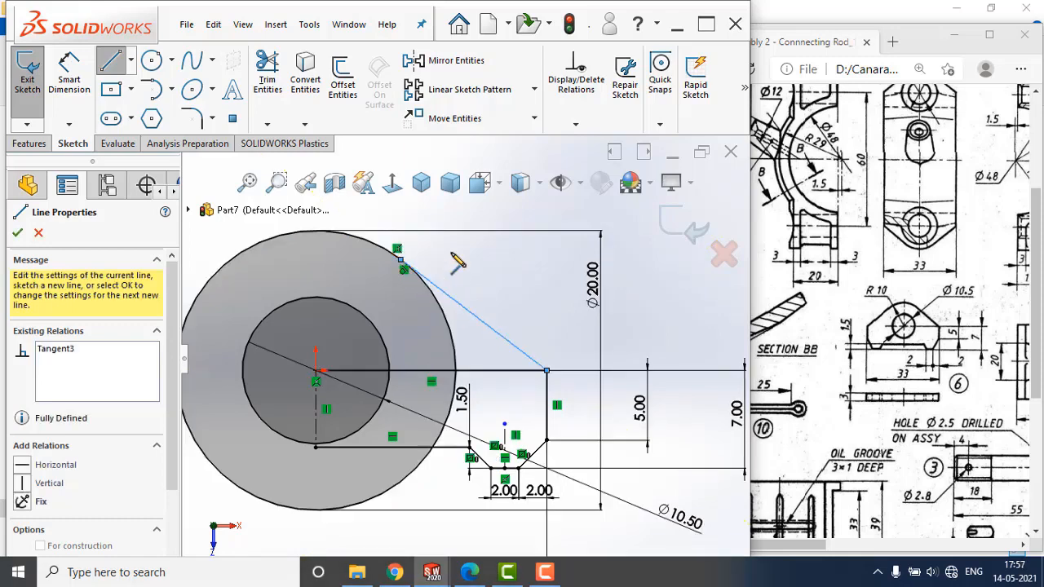
{"action": "key", "text": "Escape"}
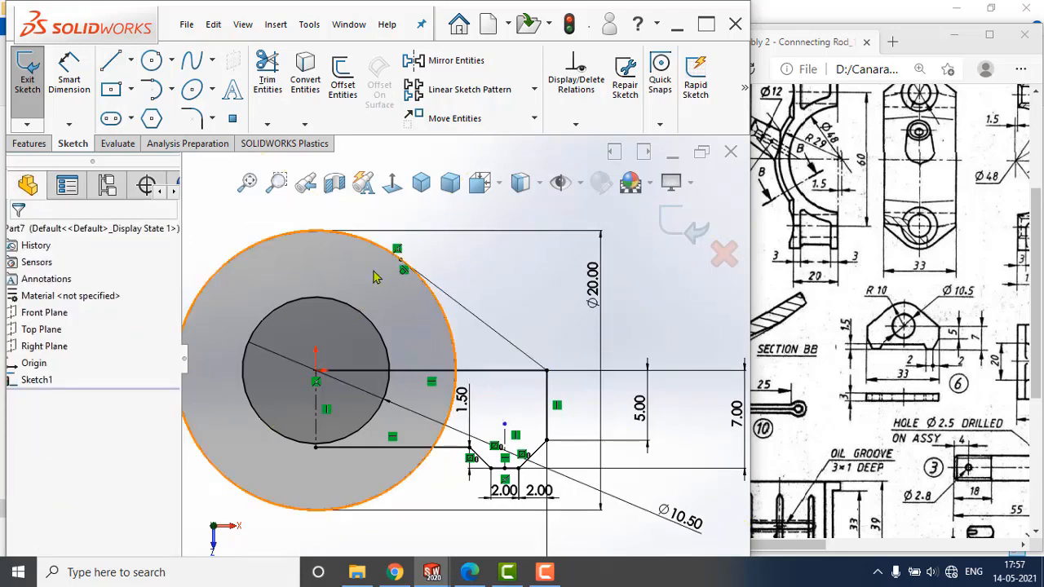
Trim the outer circle's arc between the tangent line and the lower horizontal line, and remove the horizontal line through the origin.
{"action": "left_click", "coordinate": [268, 74]}
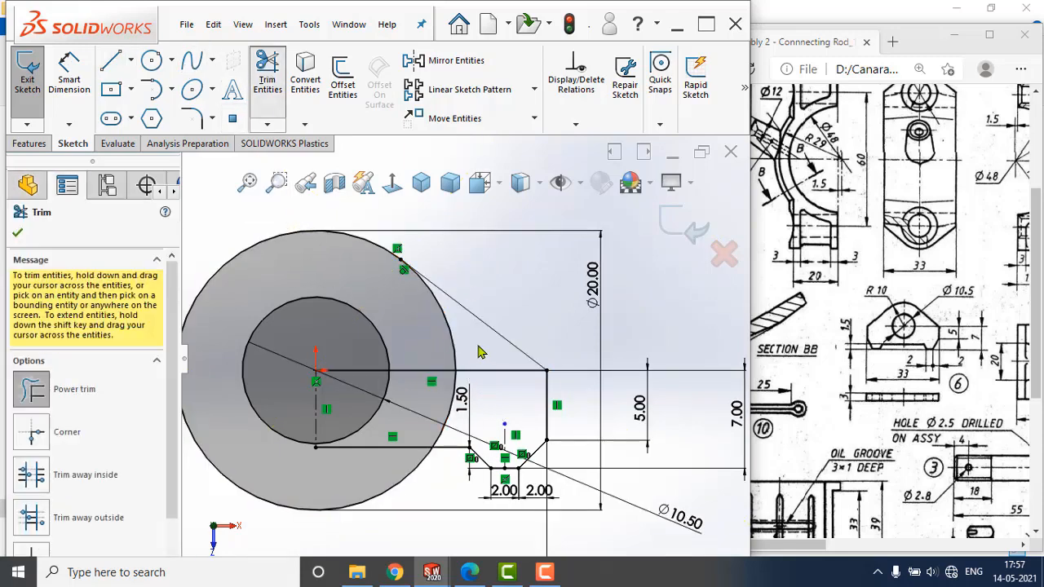
{"action": "left_click_drag", "start_coordinate": [482, 349], "coordinate": [436, 336]}
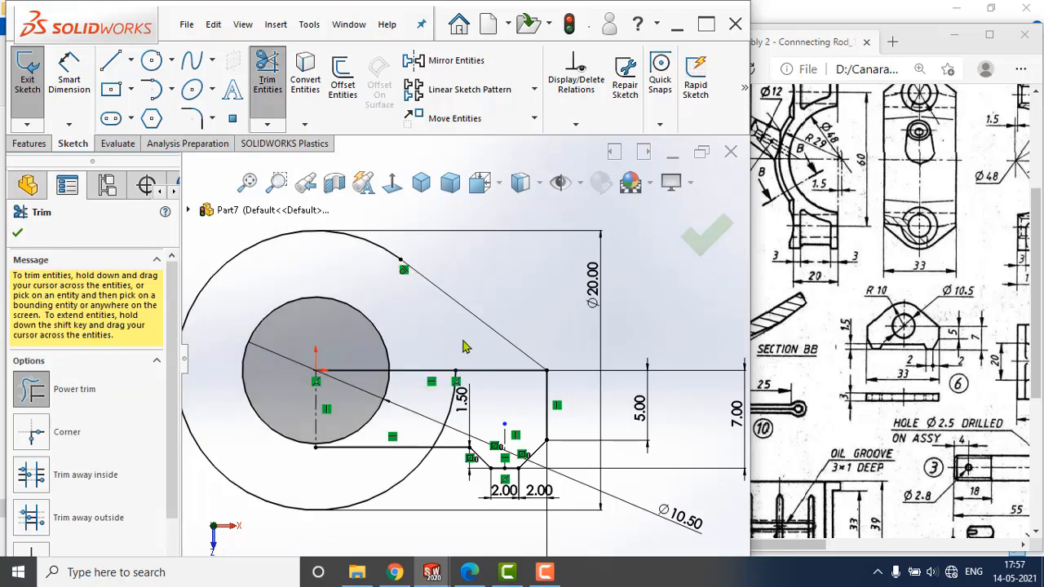
{"action": "mouse_move", "coordinate": [506, 376]}
{"action": "left_mouse_down"}
{"action": "mouse_move", "coordinate": [434, 348]}
{"action": "mouse_move", "coordinate": [434, 364]}
{"action": "left_mouse_up"}
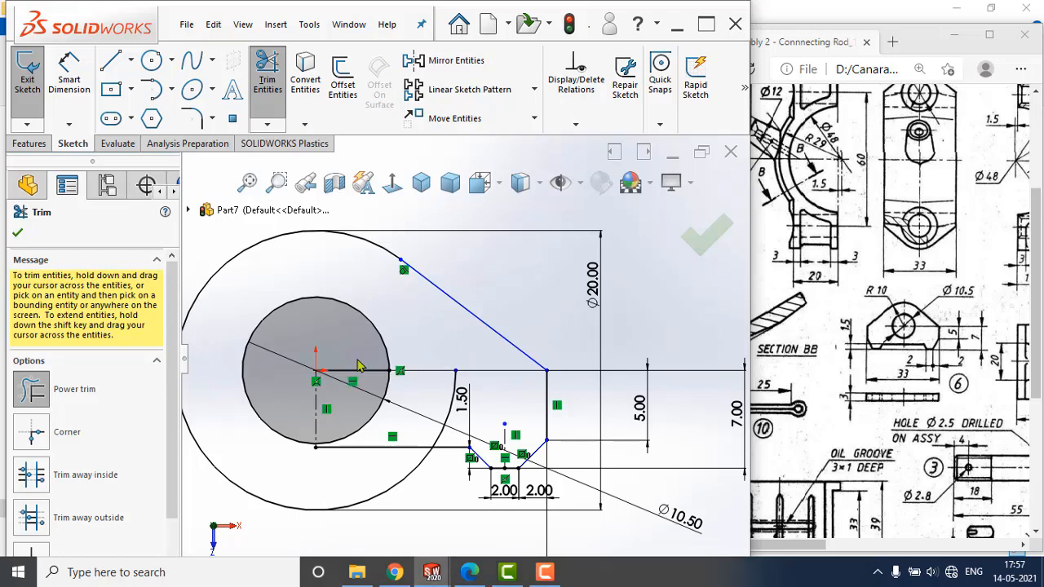
{"action": "left_click_drag", "start_coordinate": [367, 387], "coordinate": [386, 379]}
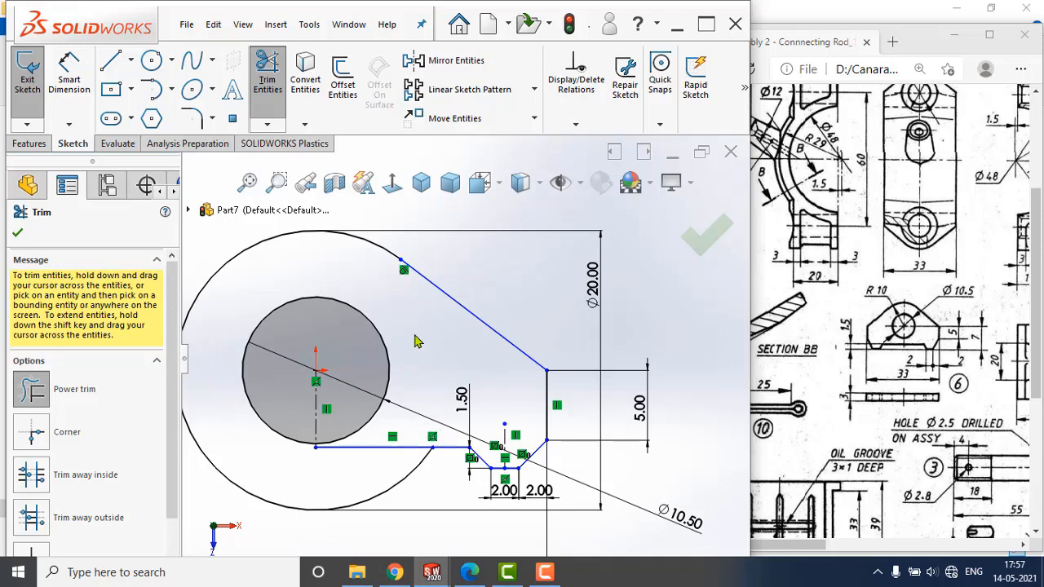
{"action": "key", "text": "Escape"}
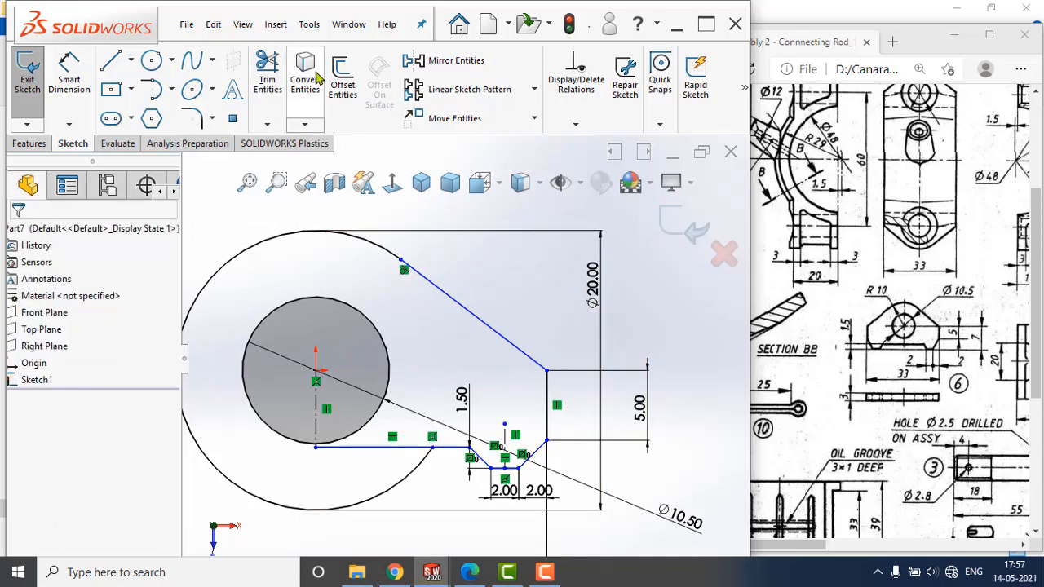
Mirror the tangent line, vertical side, foot bottom, inner slanted line and lower horizontal line about the vertical centerline, keeping the originals.
{"action": "left_click", "coordinate": [440, 62]}
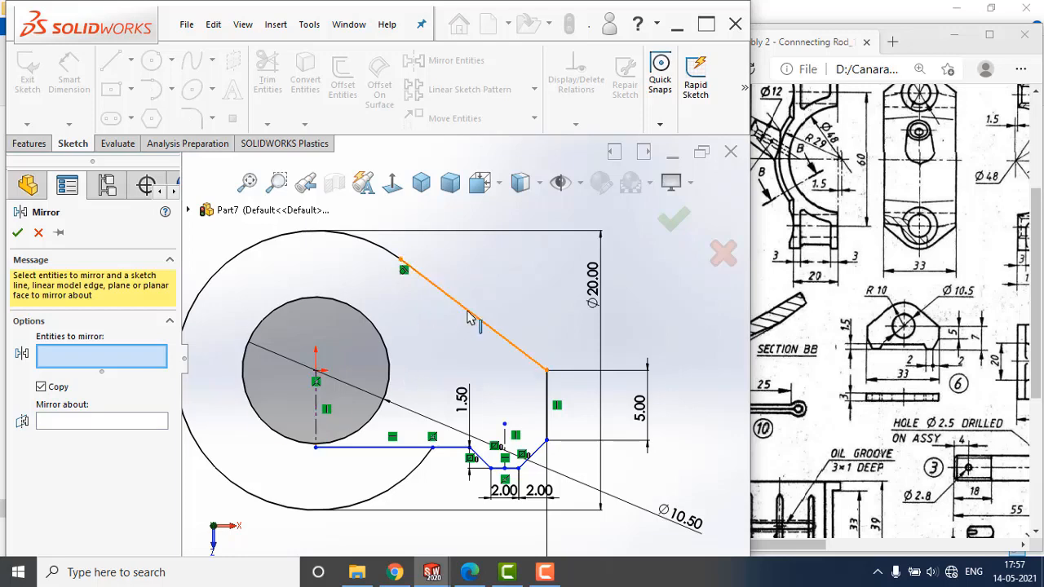
{"action": "left_click", "coordinate": [469, 318]}
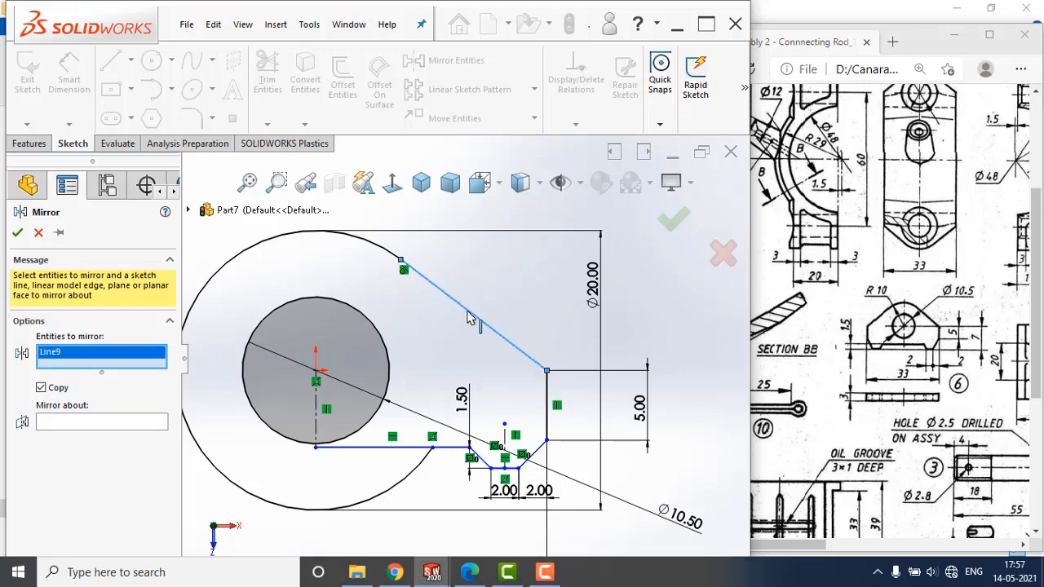
{"action": "left_click", "coordinate": [549, 412]}
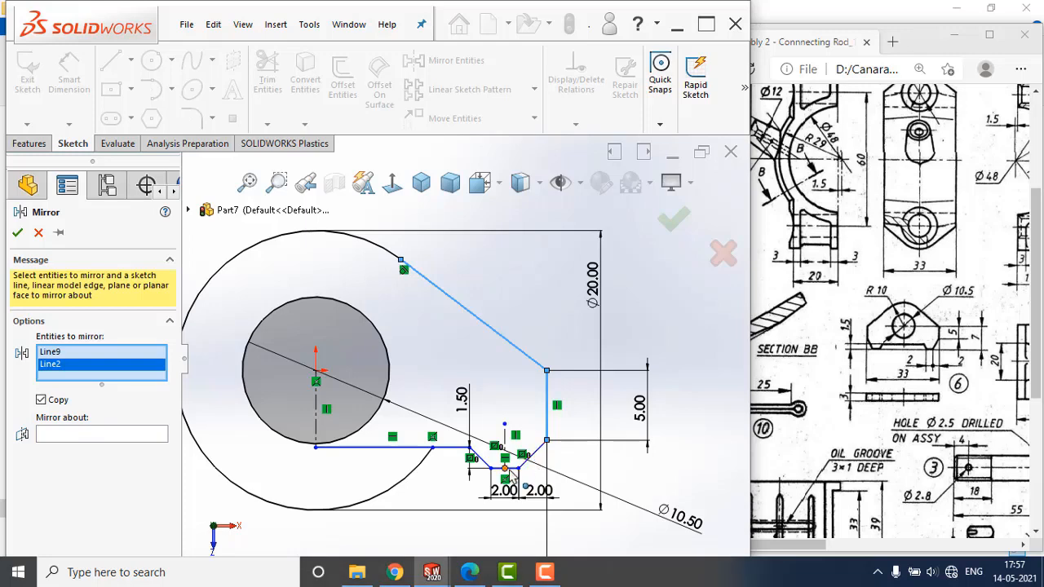
{"action": "scroll", "coordinate": [509, 444], "scroll_direction": "down", "scroll_amount": 4}
{"action": "left_click", "coordinate": [444, 409]}
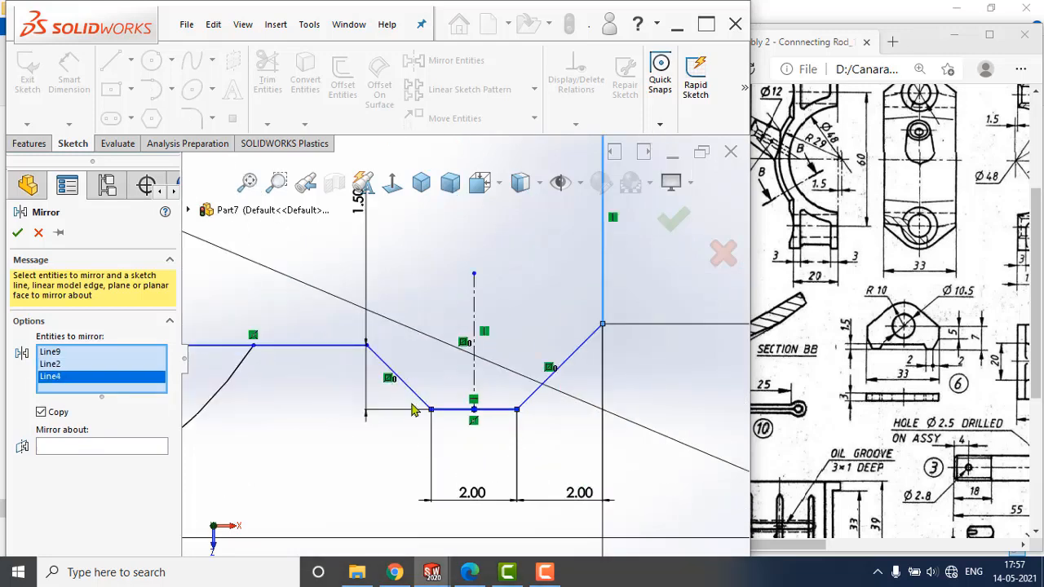
{"action": "left_click", "coordinate": [415, 400]}
{"action": "left_click", "coordinate": [312, 347]}
{"action": "scroll", "coordinate": [302, 425], "scroll_direction": "up", "scroll_amount": 2}
{"action": "scroll", "coordinate": [301, 424], "scroll_direction": "up", "scroll_amount": 3}
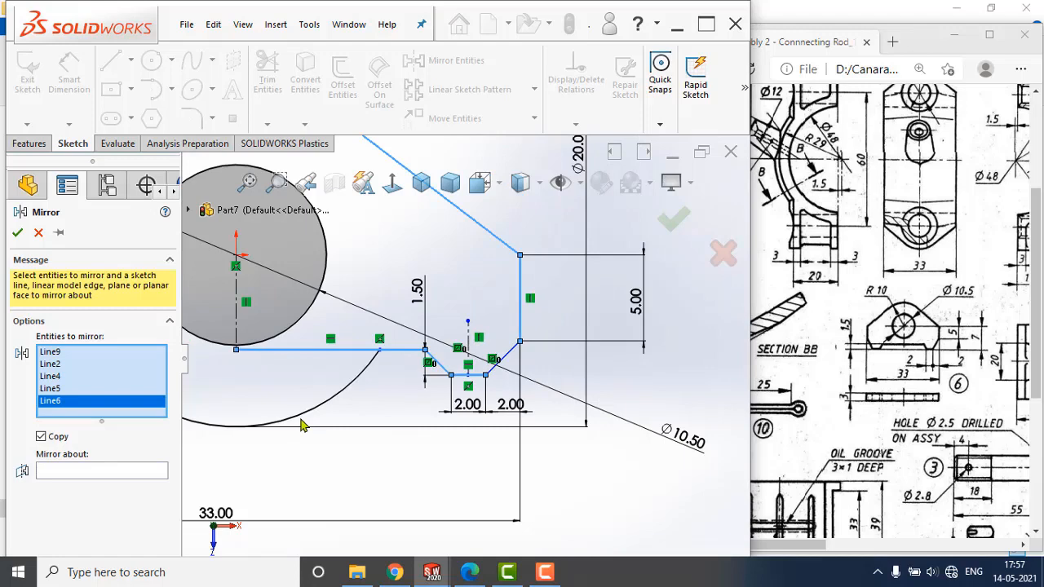
{"action": "left_click", "coordinate": [111, 471]}
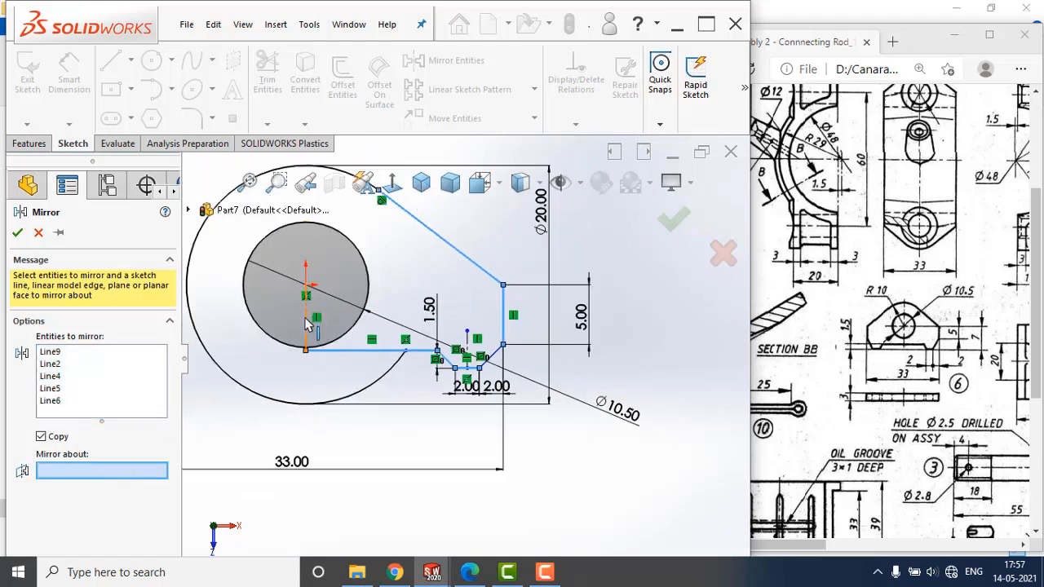
{"action": "left_click", "coordinate": [307, 323]}
{"action": "left_click", "coordinate": [18, 236]}
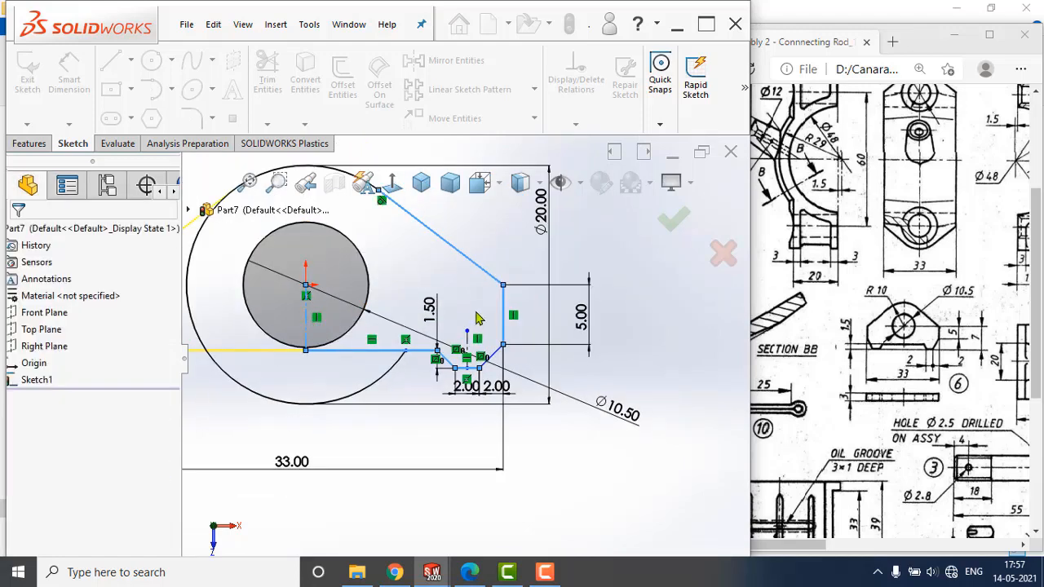
Draw a slanted line closing the mirrored foot, from its bottom line's open end to the lower end of the mirrored vertical side.
{"action": "scroll", "coordinate": [472, 314], "scroll_direction": "up", "scroll_amount": 3}
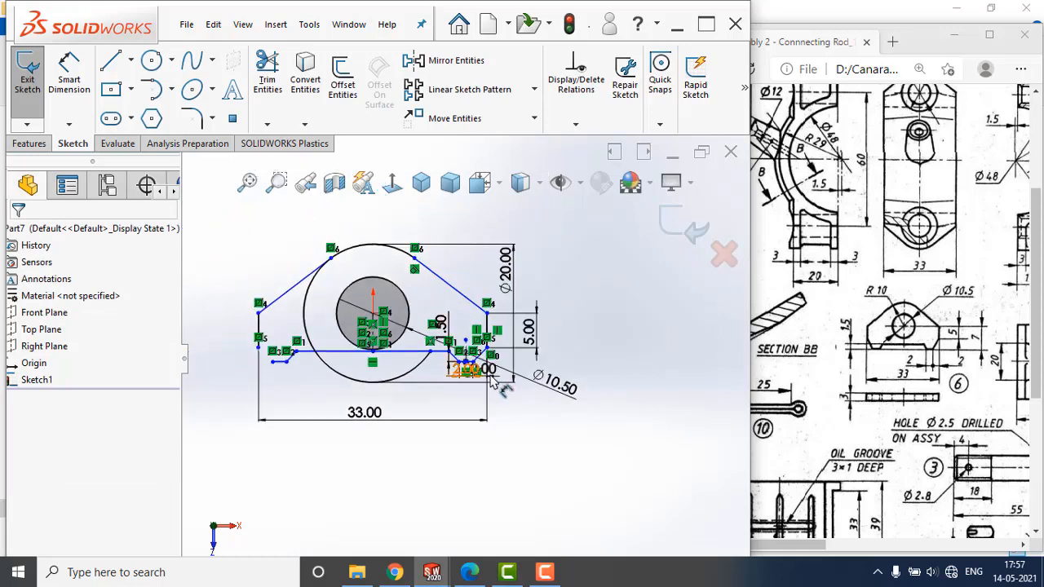
{"action": "scroll", "coordinate": [496, 375], "scroll_direction": "down", "scroll_amount": 4}
{"action": "scroll", "coordinate": [466, 366], "scroll_direction": "up", "scroll_amount": 3}
{"action": "scroll", "coordinate": [236, 350], "scroll_direction": "down", "scroll_amount": 2}
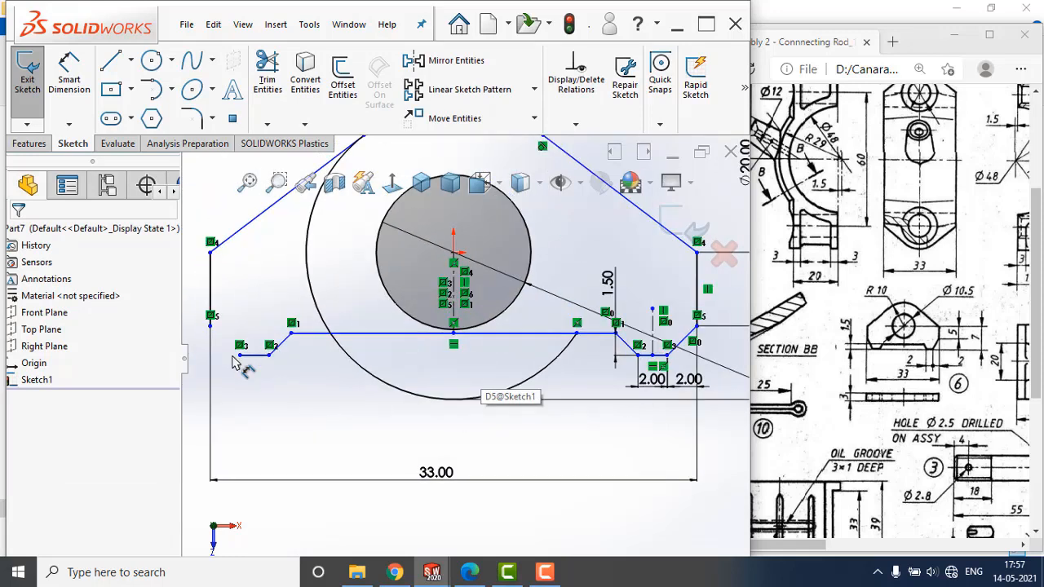
{"action": "left_click", "coordinate": [111, 61]}
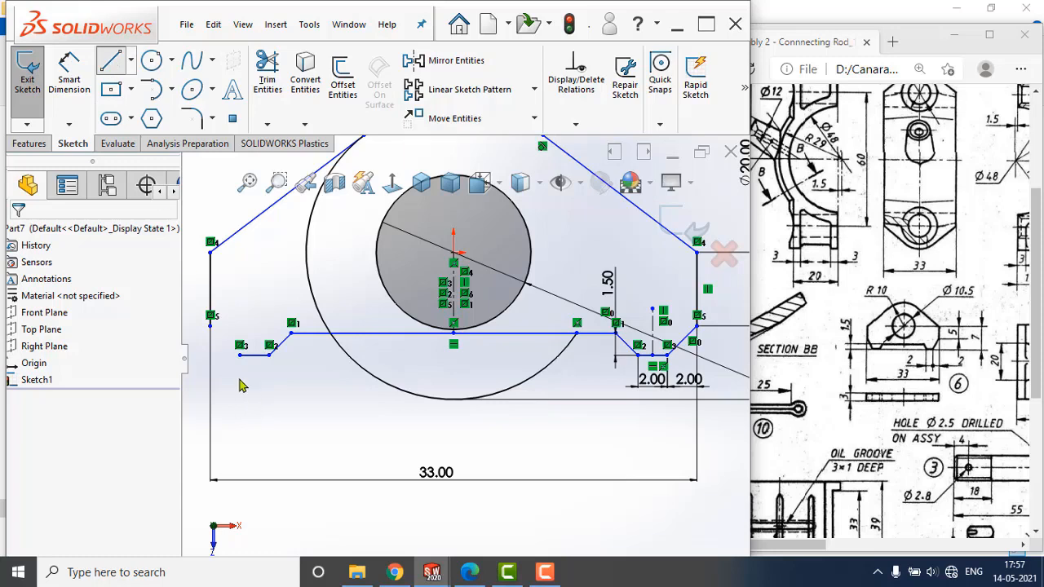
{"action": "left_click", "coordinate": [239, 355]}
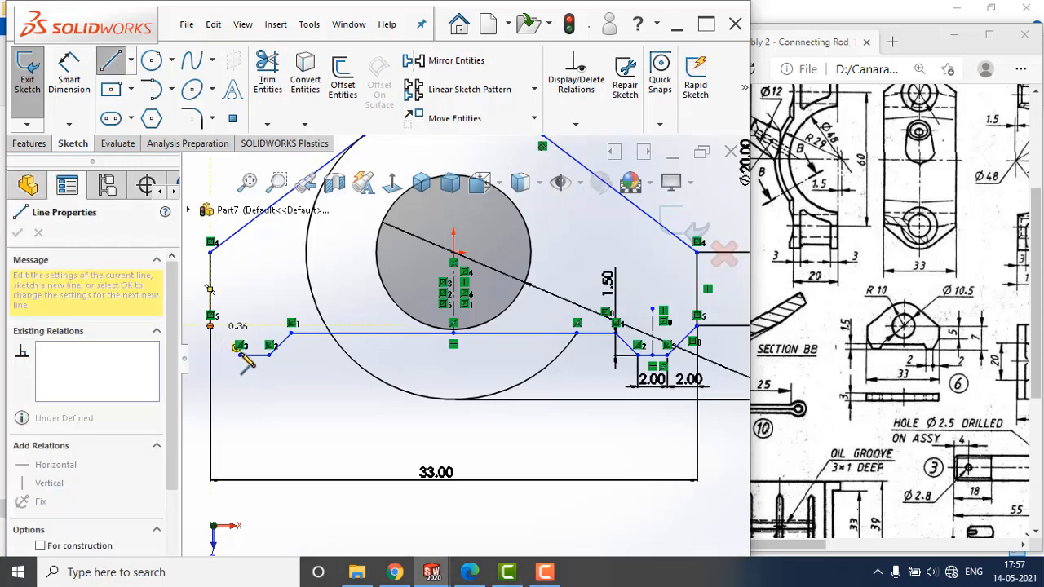
{"action": "left_click", "coordinate": [211, 325]}
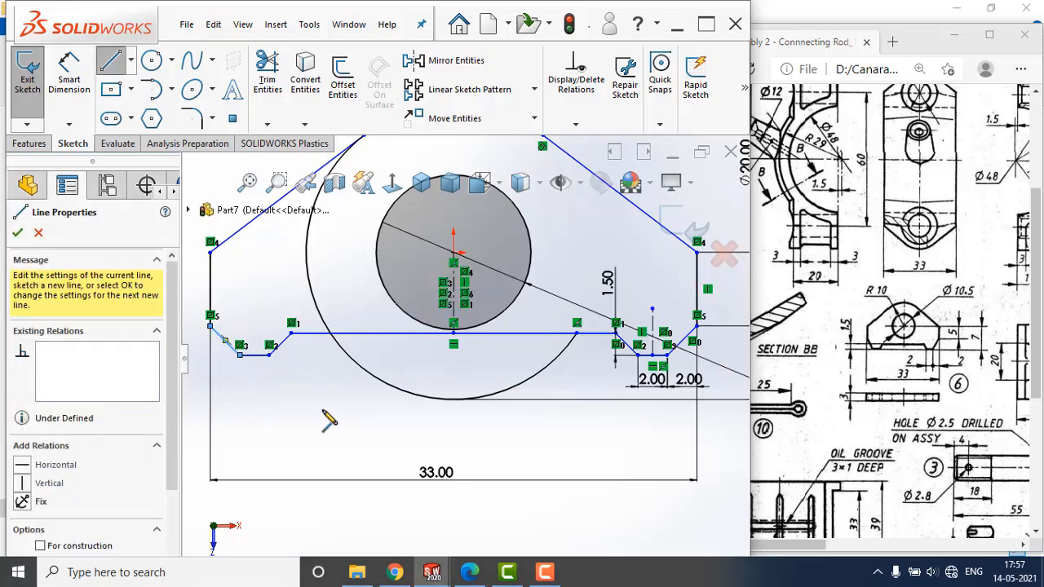
{"action": "key", "text": "Escape"}
{"action": "key", "text": "Escape"}
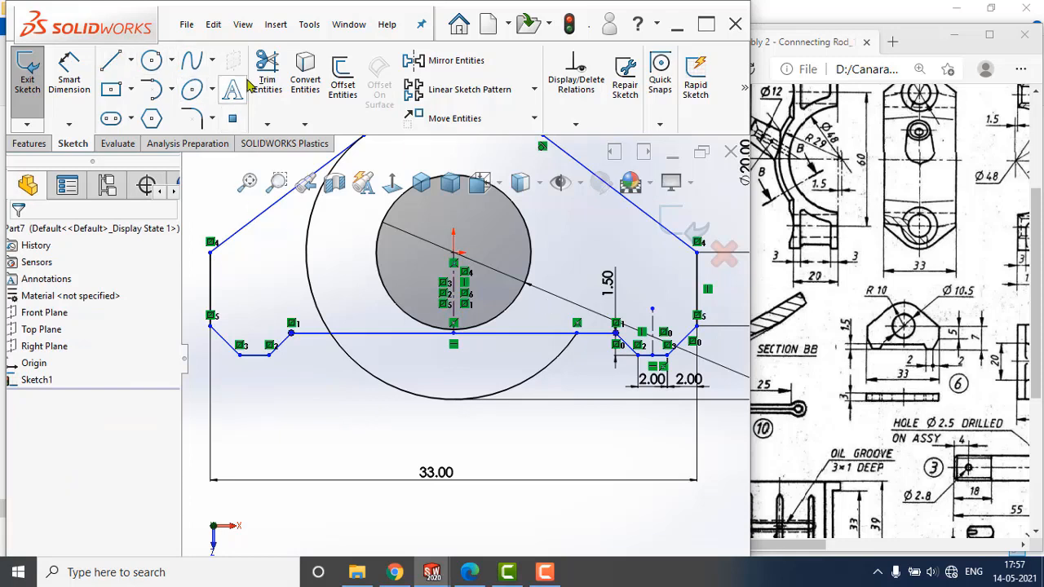
Trim the outer circle's remaining side arc inside the profile and its arc below the lower horizontal line.
{"action": "left_click", "coordinate": [267, 79]}
{"action": "left_click_drag", "start_coordinate": [305, 278], "coordinate": [338, 316]}
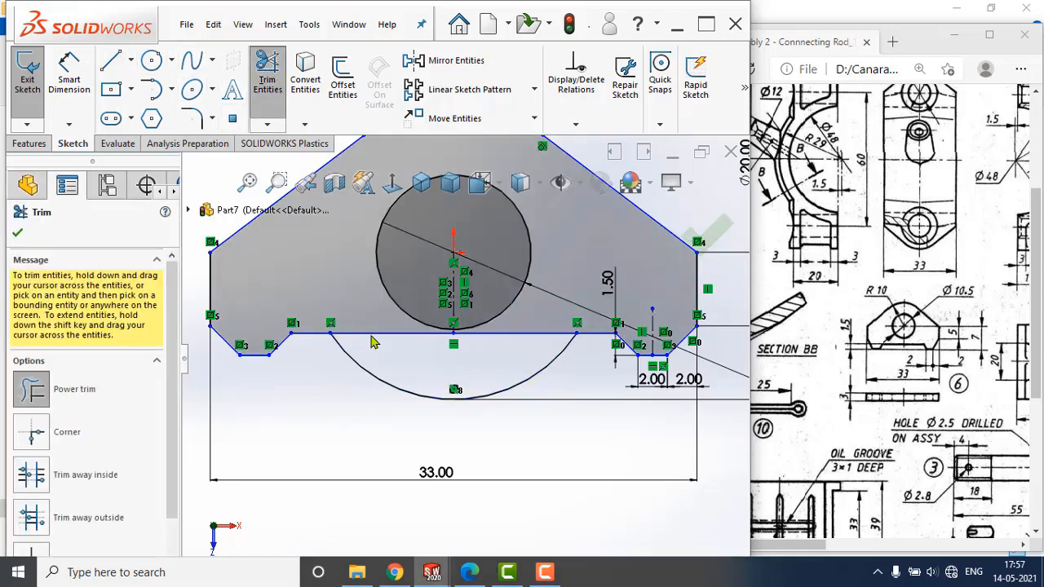
{"action": "left_click_drag", "start_coordinate": [364, 412], "coordinate": [373, 374]}
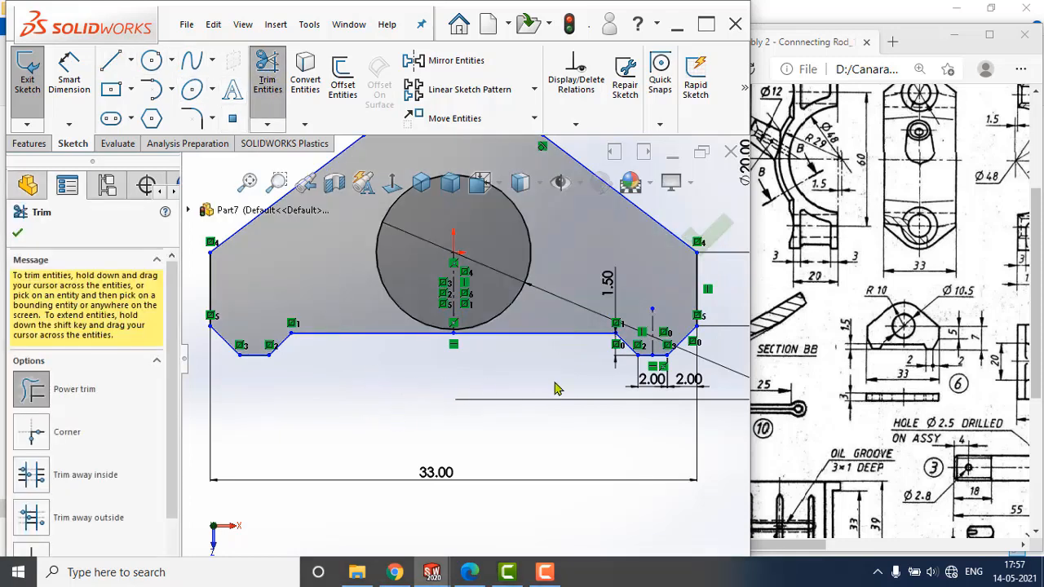
{"action": "scroll", "coordinate": [555, 389], "scroll_direction": "up", "scroll_amount": 2}
{"action": "scroll", "coordinate": [616, 327], "scroll_direction": "down", "scroll_amount": 1}
{"action": "scroll", "coordinate": [616, 327], "scroll_direction": "up", "scroll_amount": 2}
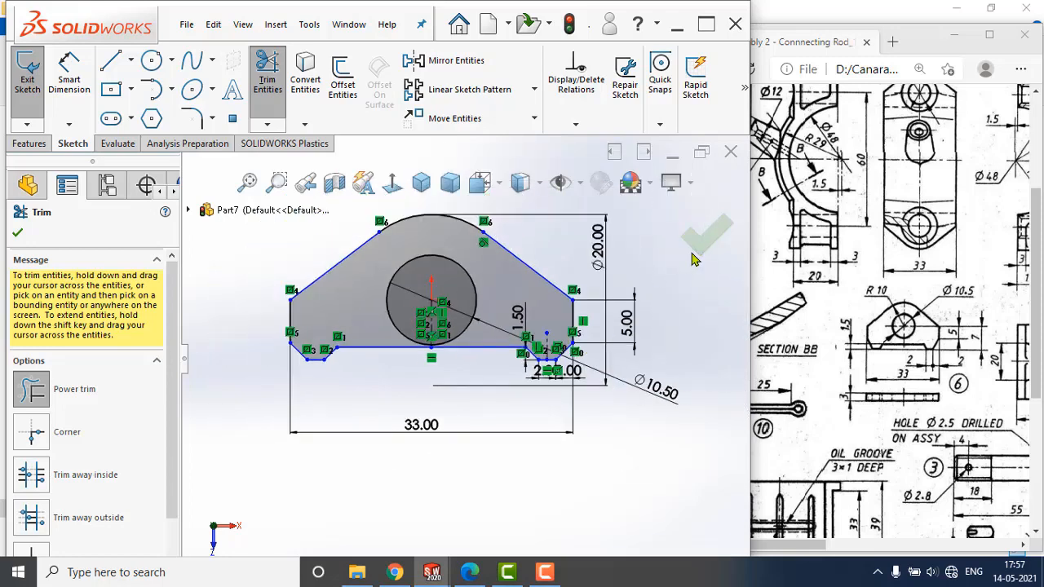
{"action": "key", "text": "Escape"}
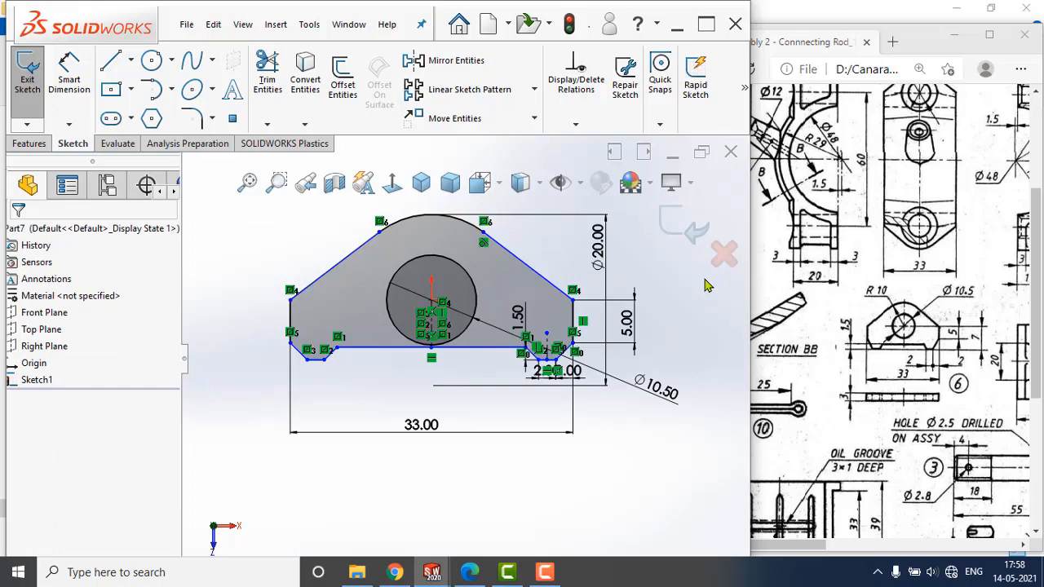
Draw a horizontal construction centerline from the origin to the upper end of the original vertical side line.
{"action": "left_click", "coordinate": [131, 59]}
{"action": "left_click", "coordinate": [127, 84]}
{"action": "left_click", "coordinate": [573, 300]}
{"action": "key", "text": "Escape"}
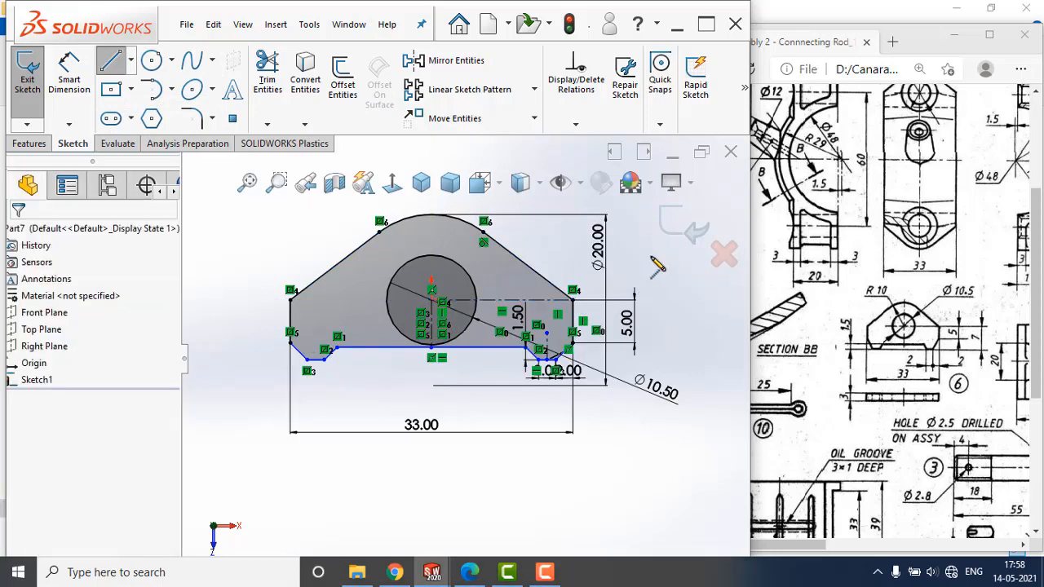
{"action": "scroll", "coordinate": [518, 363], "scroll_direction": "down", "scroll_amount": 2}
{"action": "scroll", "coordinate": [518, 364], "scroll_direction": "down", "scroll_amount": 2}
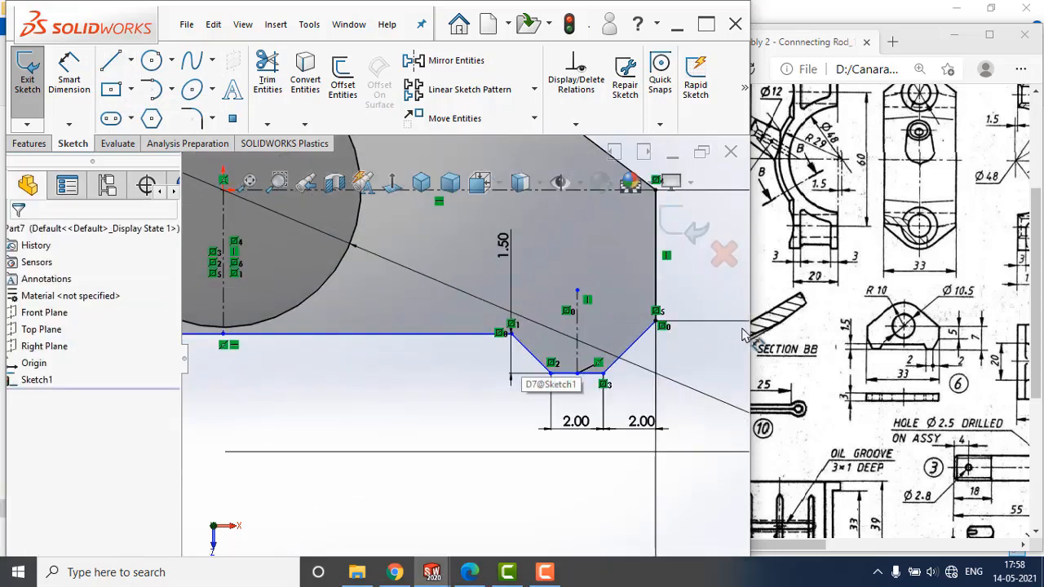
{"action": "scroll", "coordinate": [704, 357], "scroll_direction": "up", "scroll_amount": 1}
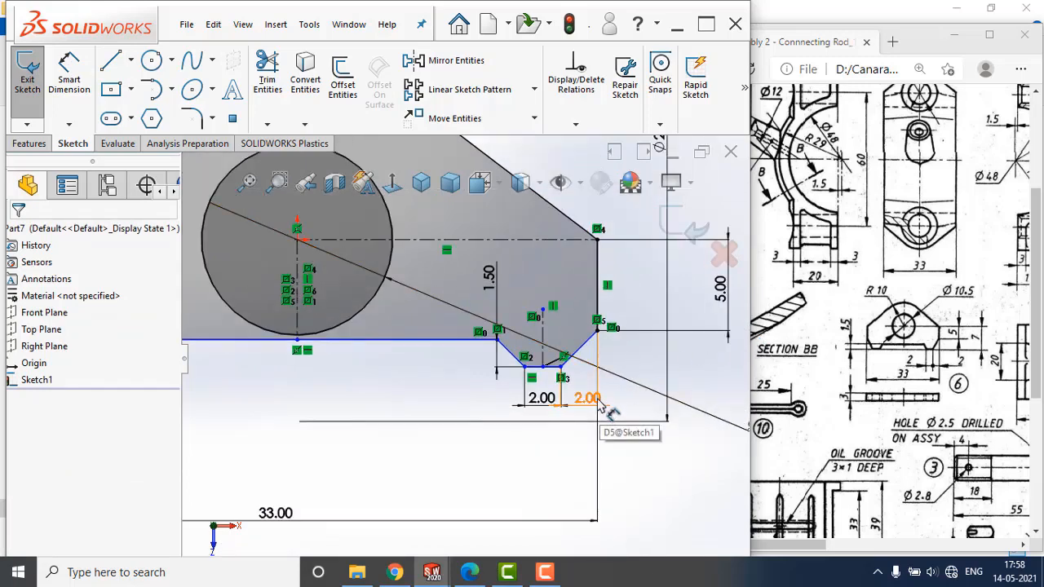
{"action": "scroll", "coordinate": [613, 362], "scroll_direction": "up", "scroll_amount": 1}
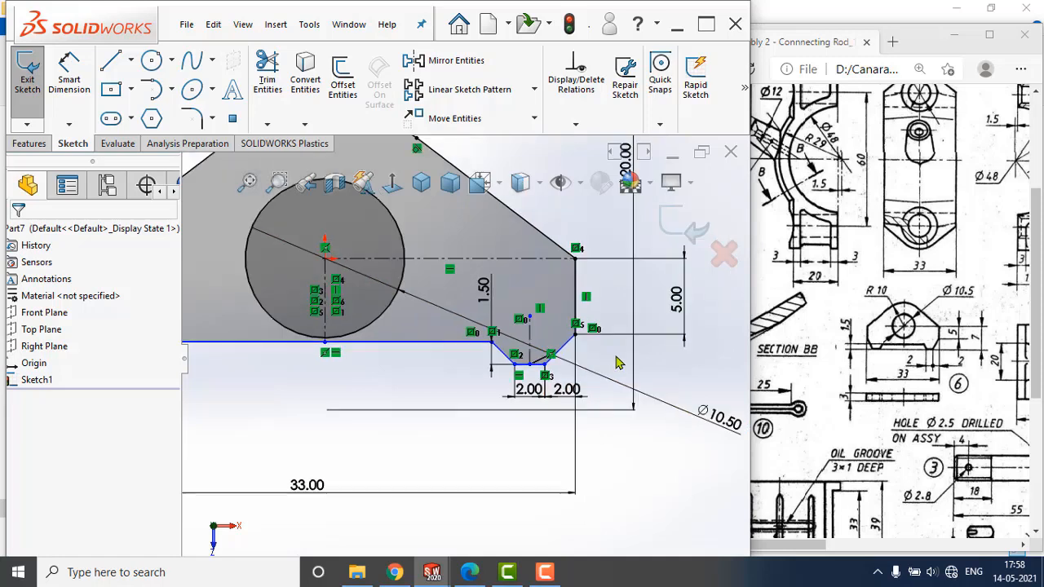
{"action": "scroll", "coordinate": [617, 363], "scroll_direction": "up", "scroll_amount": 1}
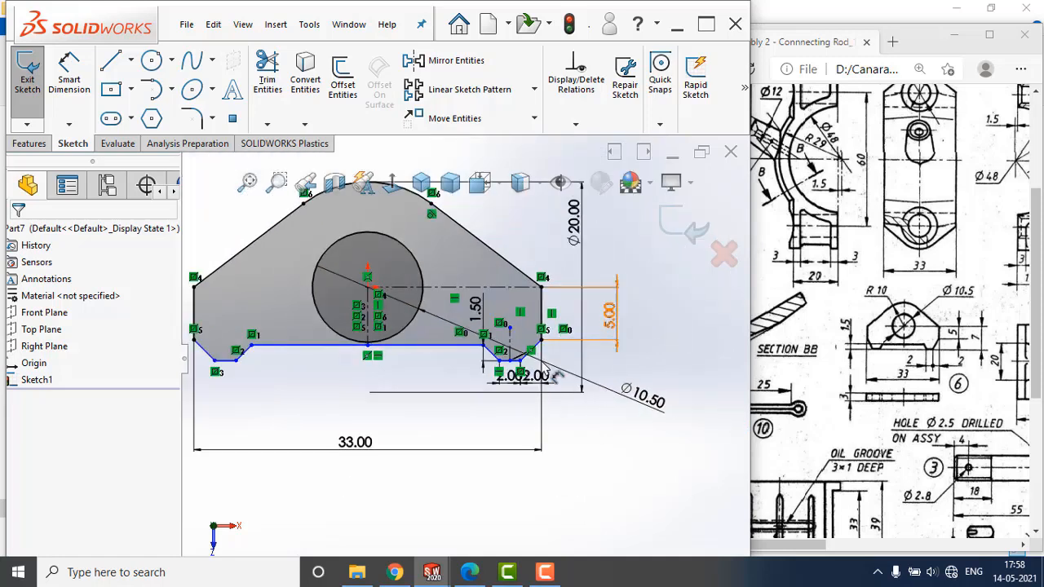
Dimension the vertical distance between the horizontal construction centerline and the original foot's bottom line at 7 mm.
{"action": "scroll", "coordinate": [539, 369], "scroll_direction": "down", "scroll_amount": 2}
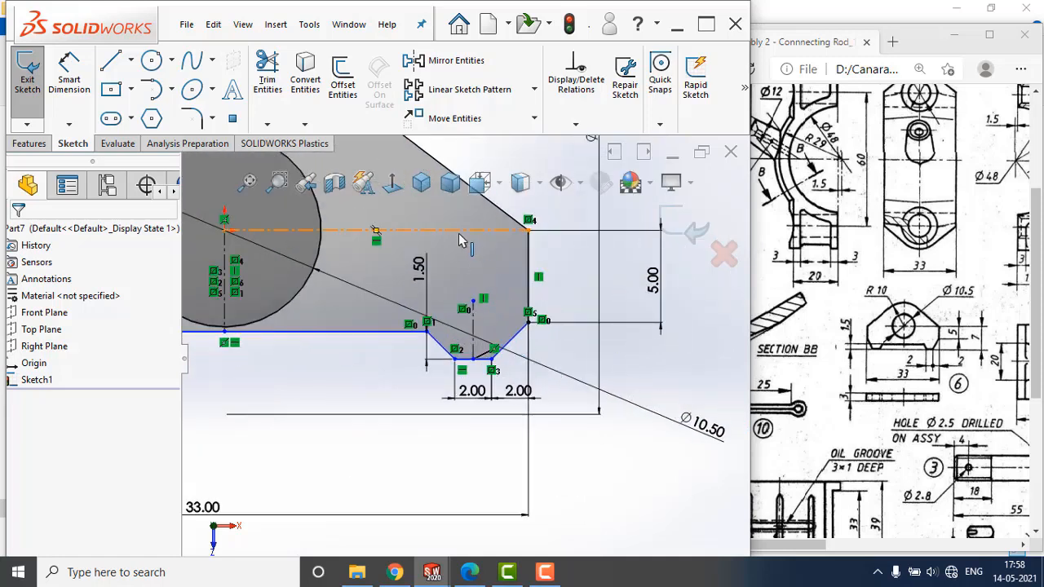
{"action": "left_click", "coordinate": [473, 358]}
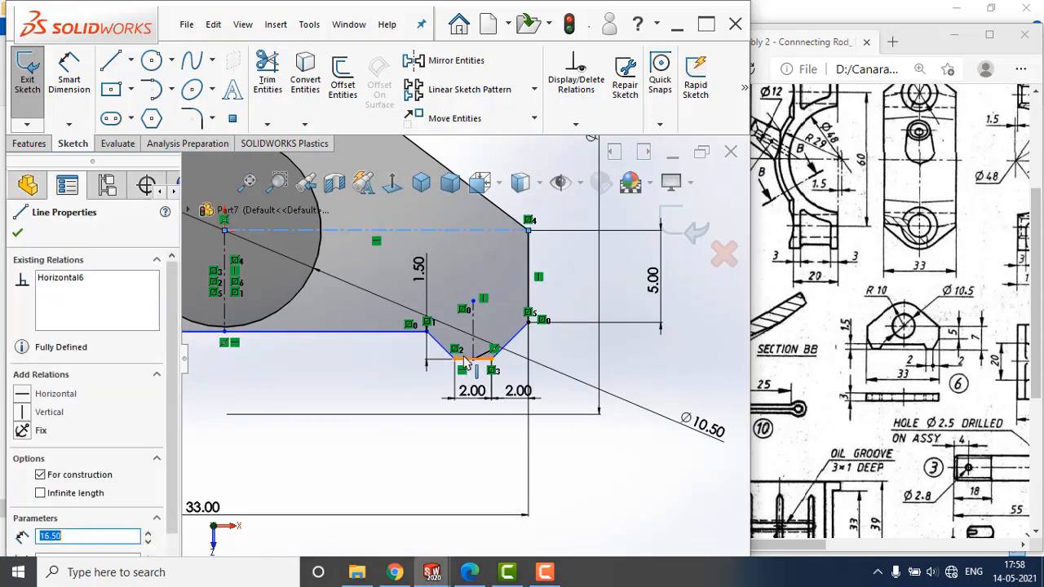
{"action": "left_click", "coordinate": [69, 76]}
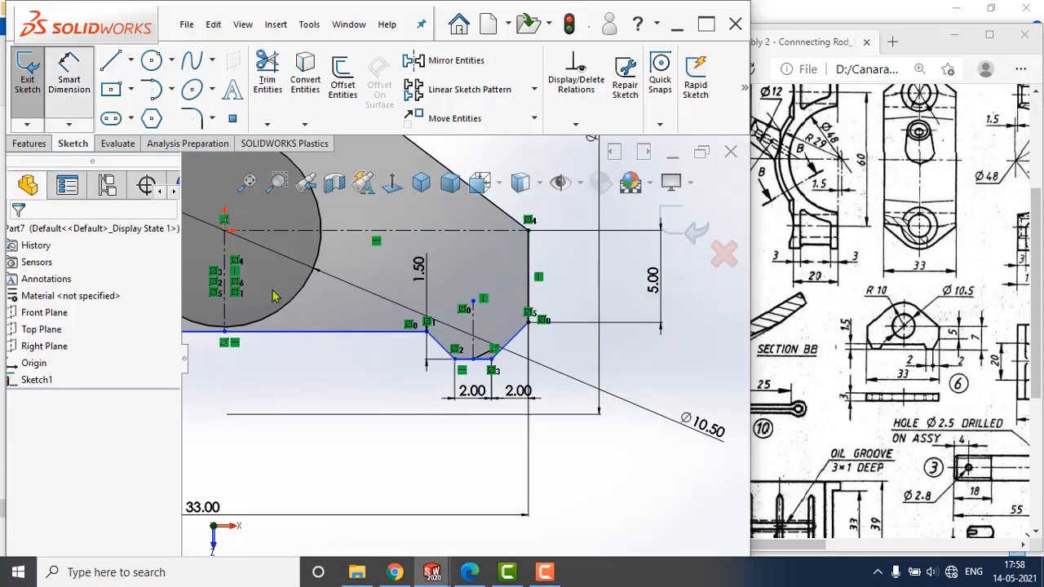
{"action": "left_click", "coordinate": [462, 358]}
{"action": "left_click", "coordinate": [469, 360]}
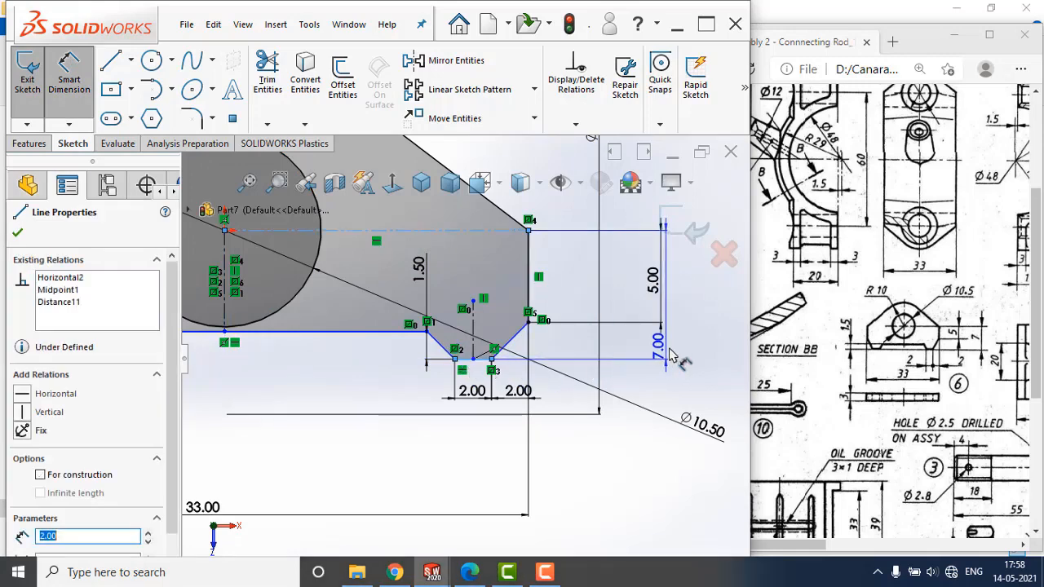
{"action": "left_click", "coordinate": [691, 357]}
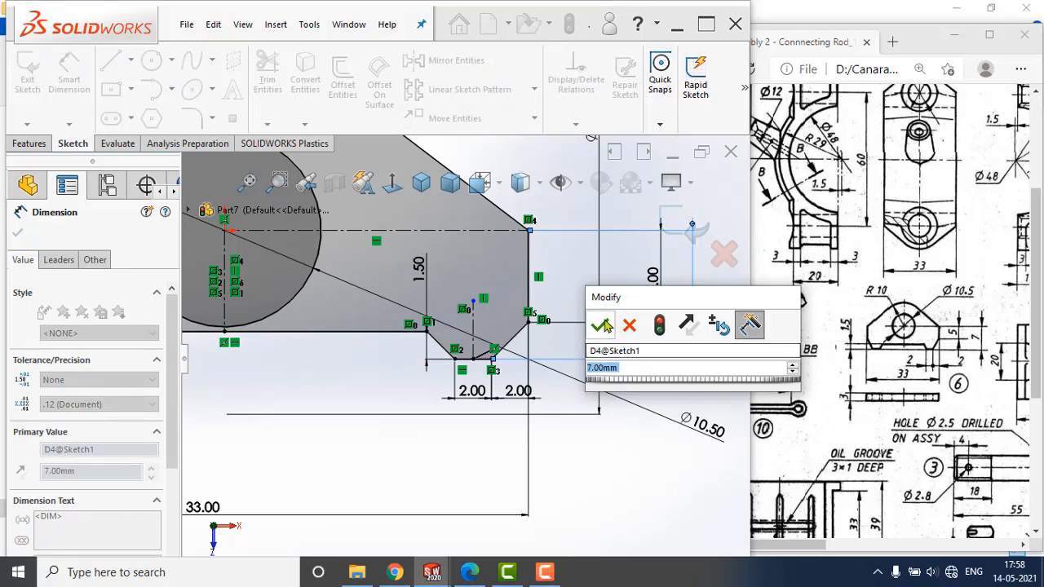
{"action": "key", "text": "Return"}
{"action": "left_click", "coordinate": [533, 410]}
{"action": "scroll", "coordinate": [530, 406], "scroll_direction": "up", "scroll_amount": 4}
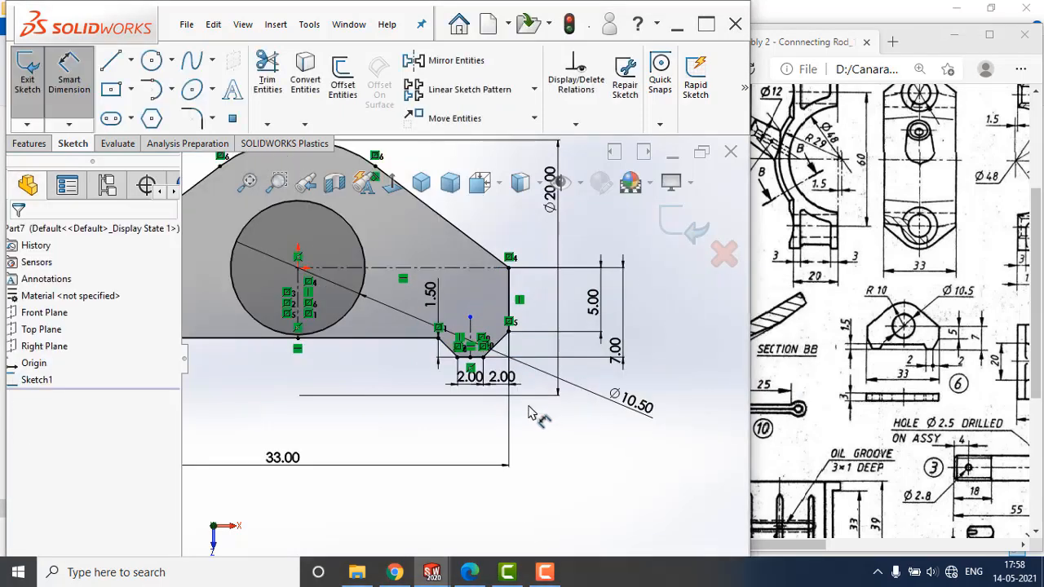
{"action": "scroll", "coordinate": [469, 359], "scroll_direction": "up", "scroll_amount": 2}
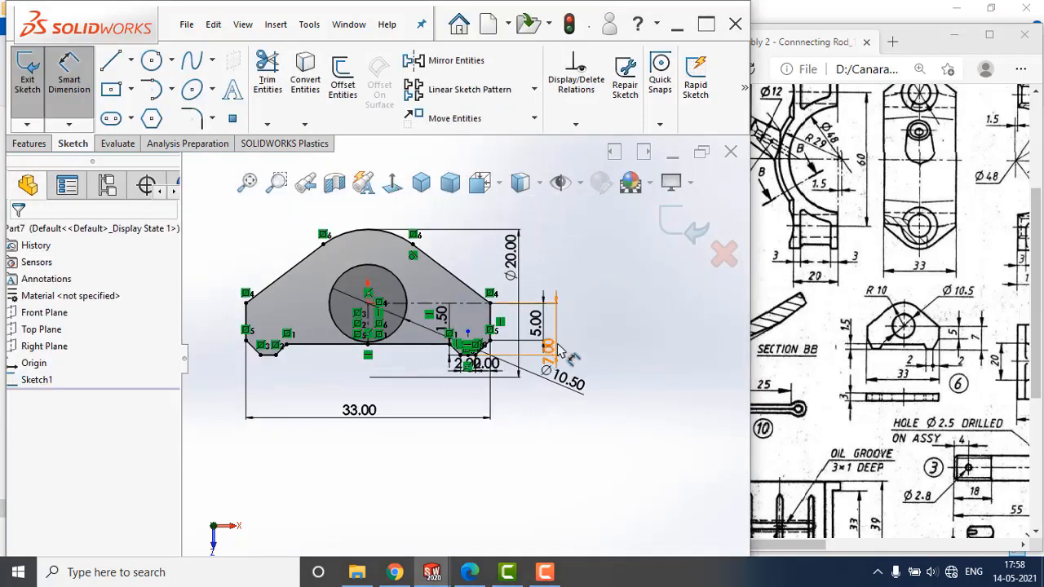
{"action": "scroll", "coordinate": [405, 359], "scroll_direction": "down", "scroll_amount": 2}
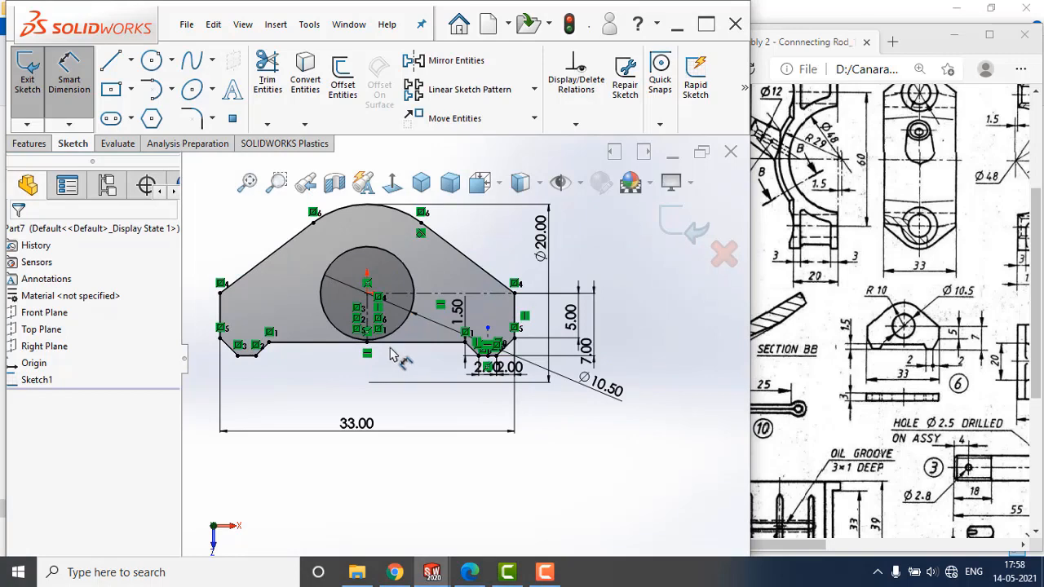
Finish the sketch and extrude the distance piece profile as a blind boss 3 mm deep.
{"action": "left_click", "coordinate": [678, 232]}
{"action": "scroll", "coordinate": [531, 337], "scroll_direction": "up", "scroll_amount": 2}
{"action": "mouse_move", "coordinate": [531, 337]}
{"action": "middle_mouse_down"}
{"action": "mouse_move", "coordinate": [380, 244]}
{"action": "mouse_move", "coordinate": [483, 314]}
{"action": "middle_mouse_up"}
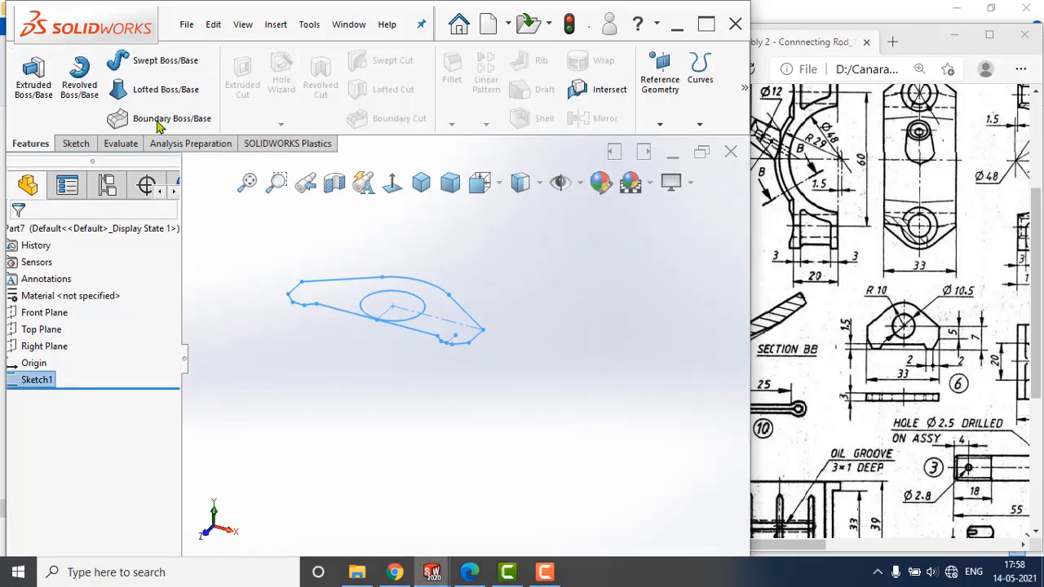
{"action": "left_click", "coordinate": [34, 82]}
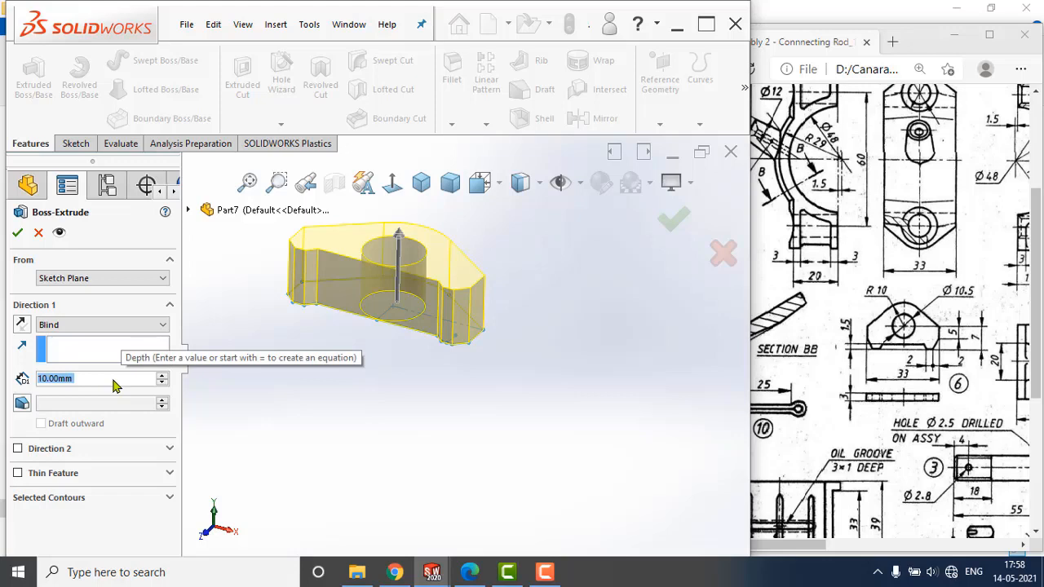
{"action": "type", "text": "3"}
{"action": "key", "text": "Return"}
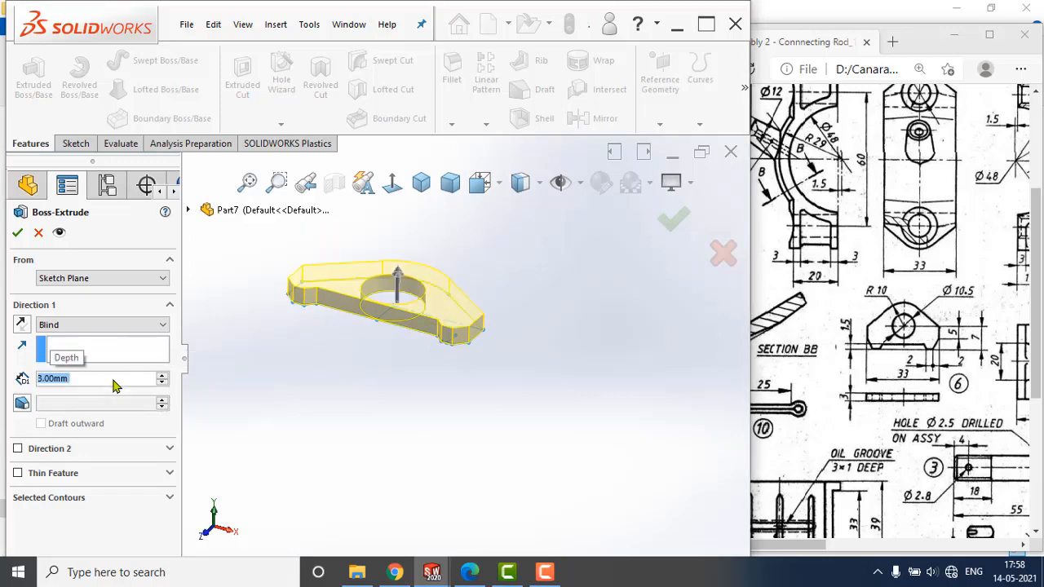
{"action": "left_click", "coordinate": [18, 233]}
Check the parts list in the reference drawing and apply a dark orange color from the standard swatches to the whole part.
{"action": "mouse_move", "coordinate": [815, 544]}
{"action": "left_mouse_down"}
{"action": "mouse_move", "coordinate": [960, 544]}
{"action": "mouse_move", "coordinate": [924, 547]}
{"action": "left_mouse_up"}
{"action": "left_click", "coordinate": [329, 408]}
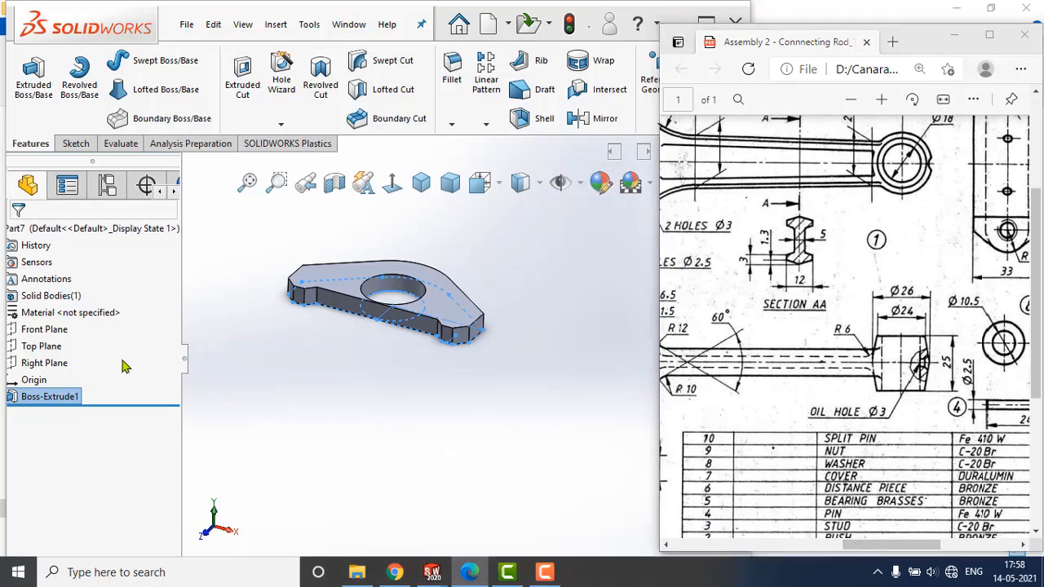
{"action": "left_click", "coordinate": [59, 231]}
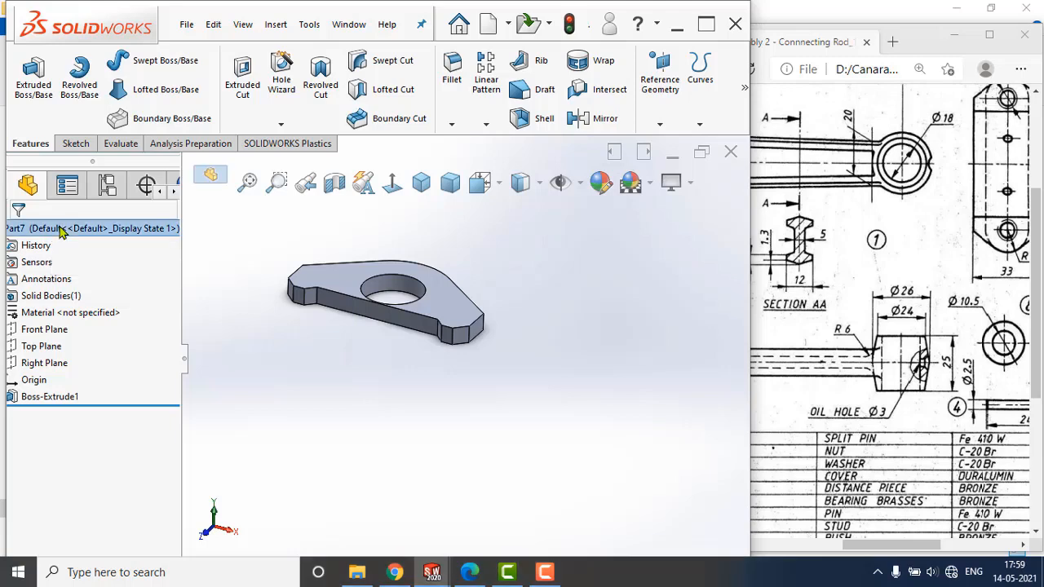
{"action": "right_click", "coordinate": [61, 231]}
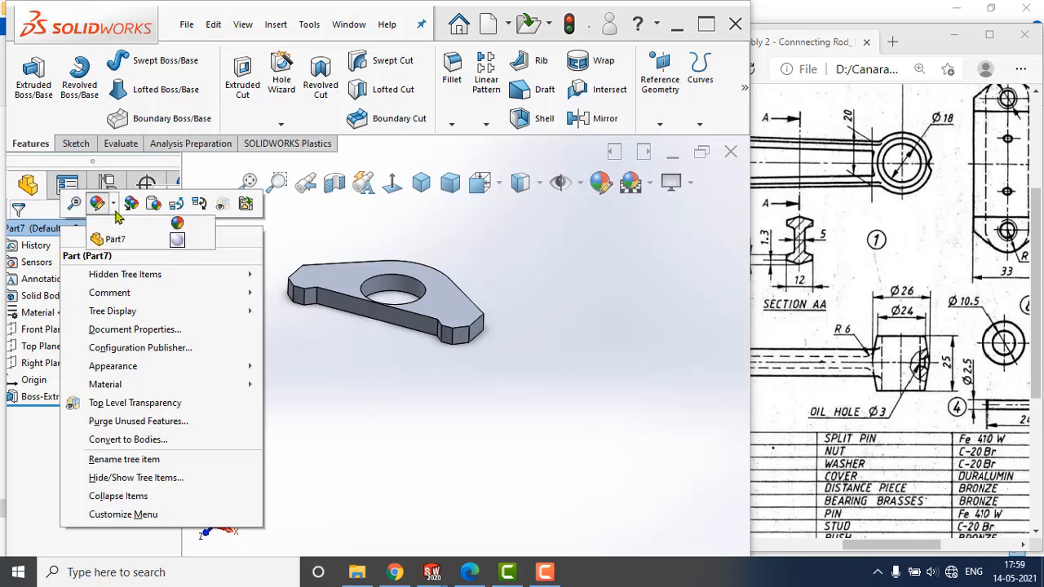
{"action": "left_click", "coordinate": [113, 202]}
{"action": "left_click", "coordinate": [181, 240]}
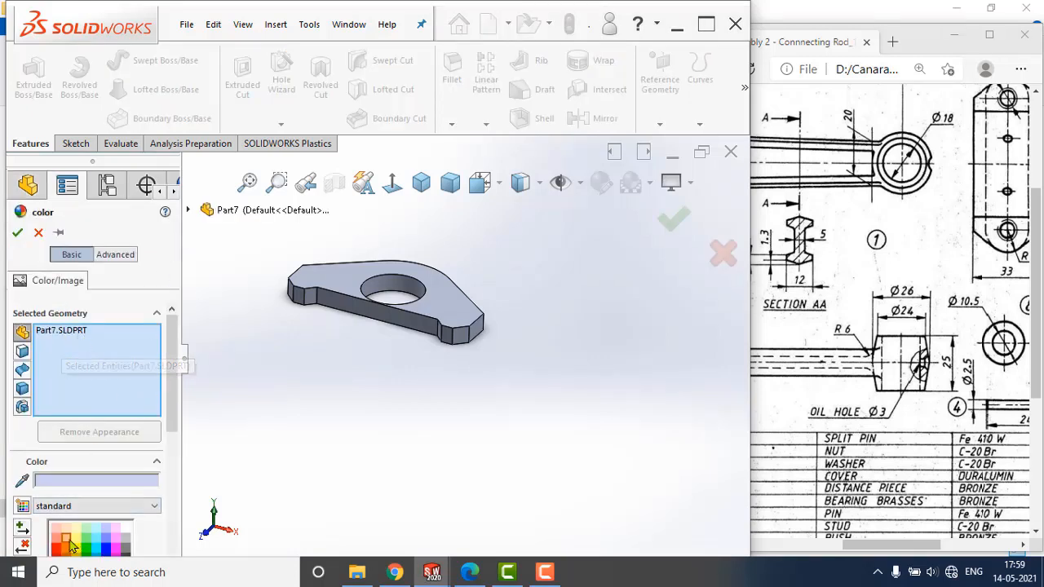
{"action": "left_click", "coordinate": [67, 542]}
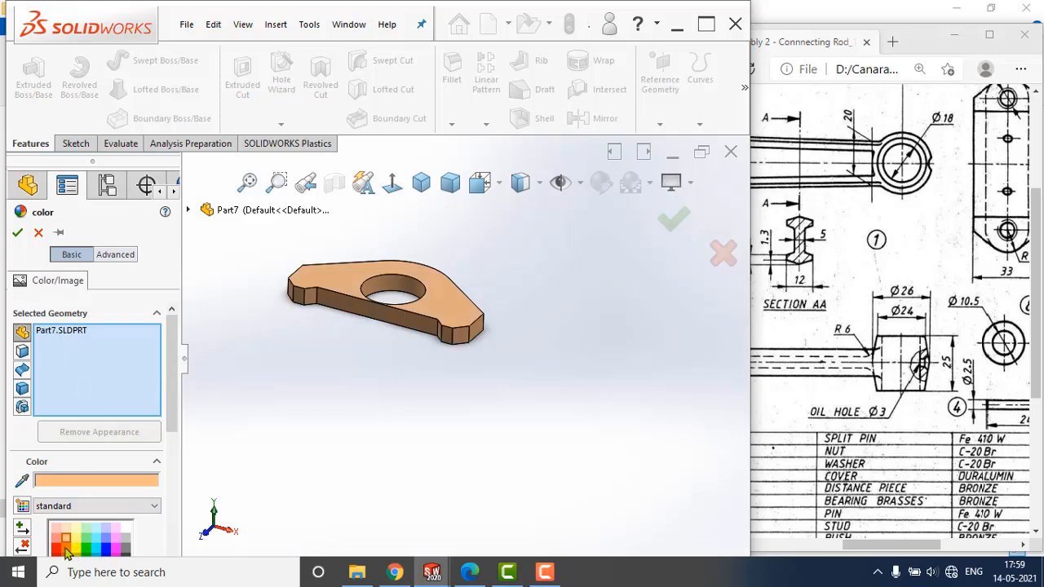
{"action": "left_click", "coordinate": [67, 553]}
{"action": "left_click", "coordinate": [17, 233]}
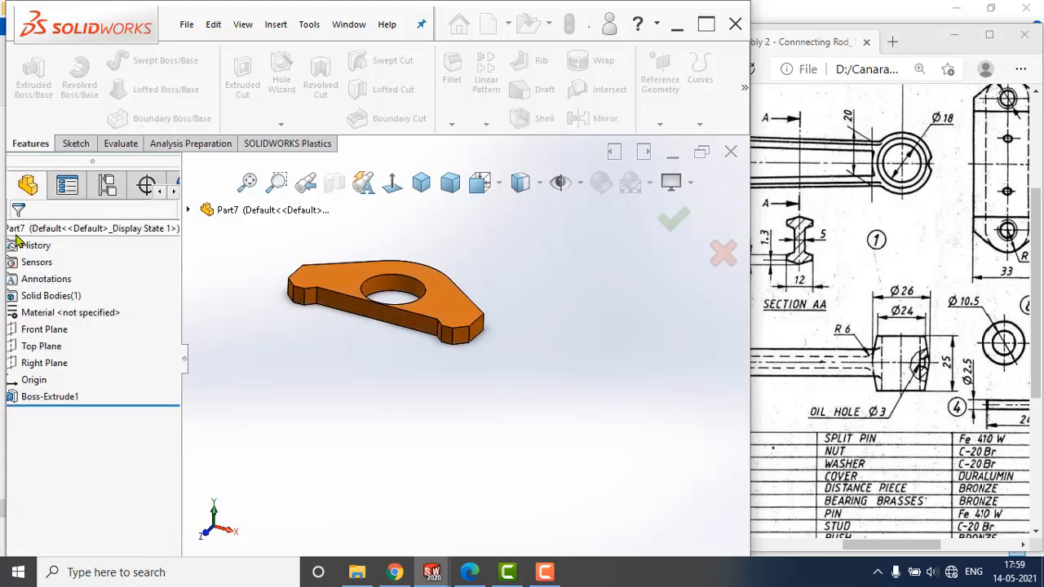
Save the part as Distance Piece in the Connecting Rod folder.
{"action": "left_click", "coordinate": [186, 25]}
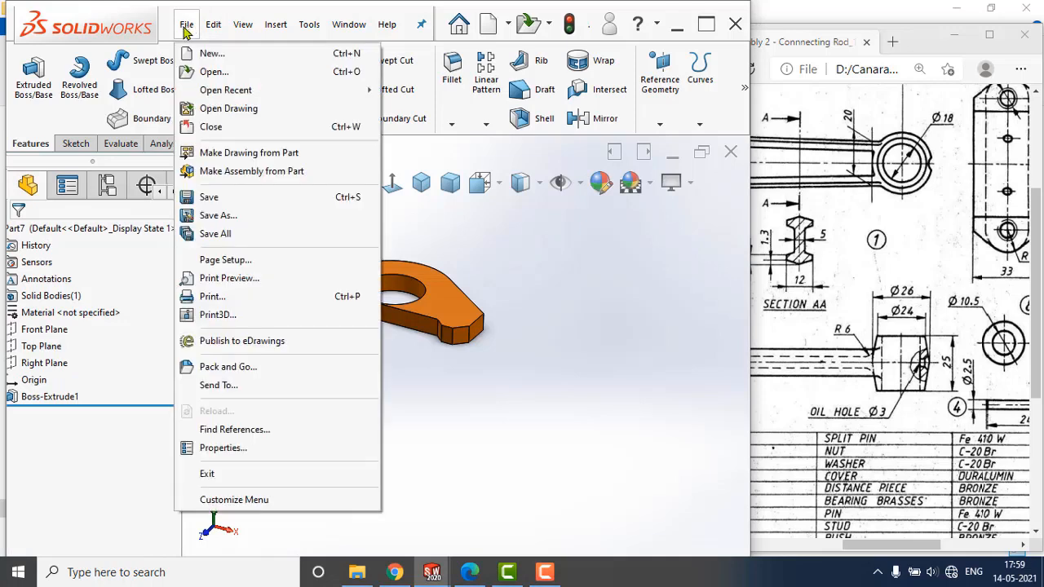
{"action": "left_click", "coordinate": [218, 199]}
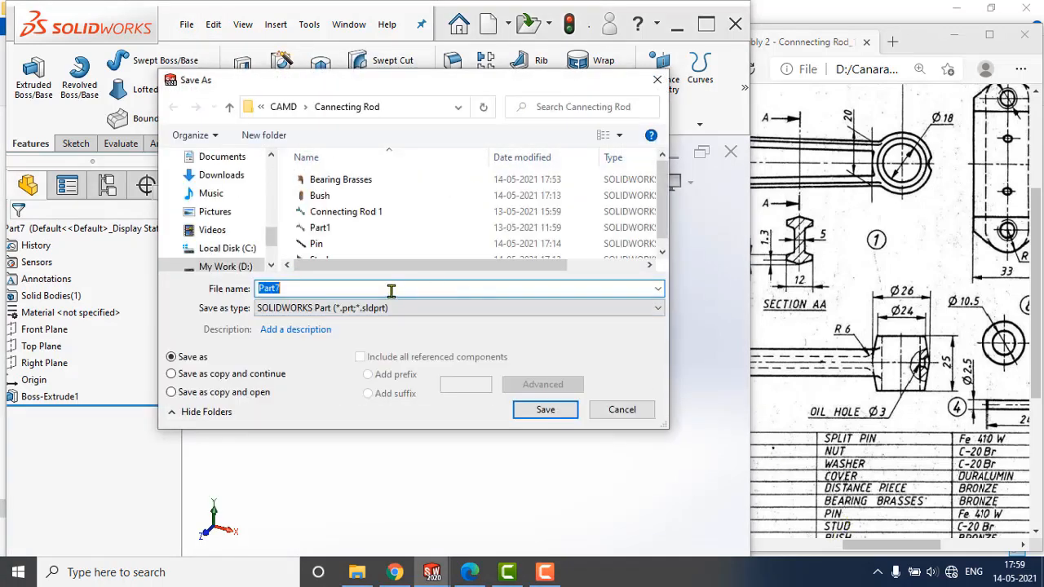
{"action": "type", "text": "Distance Piece"}
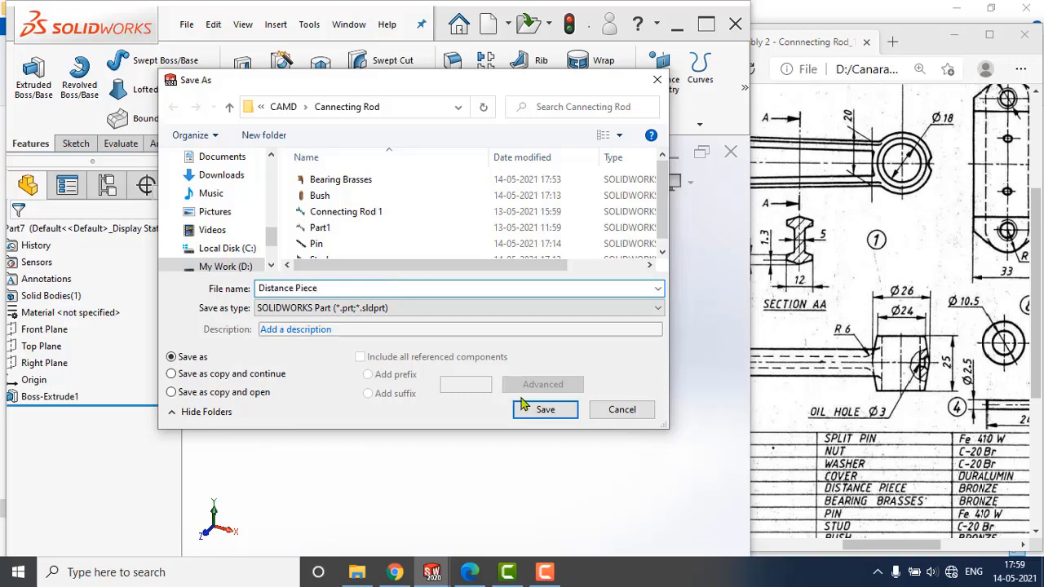
{"action": "left_click", "coordinate": [545, 409]}
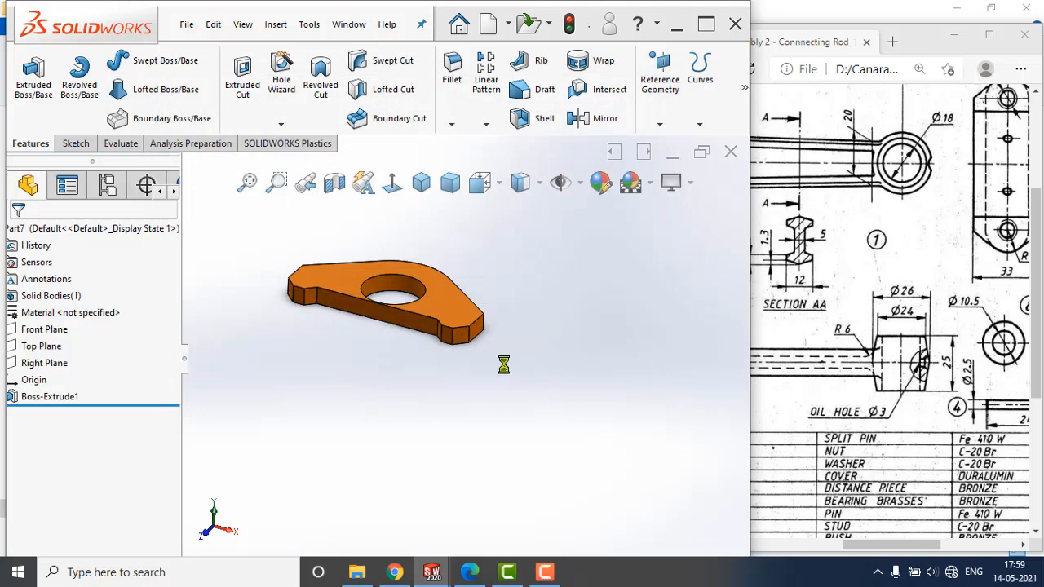